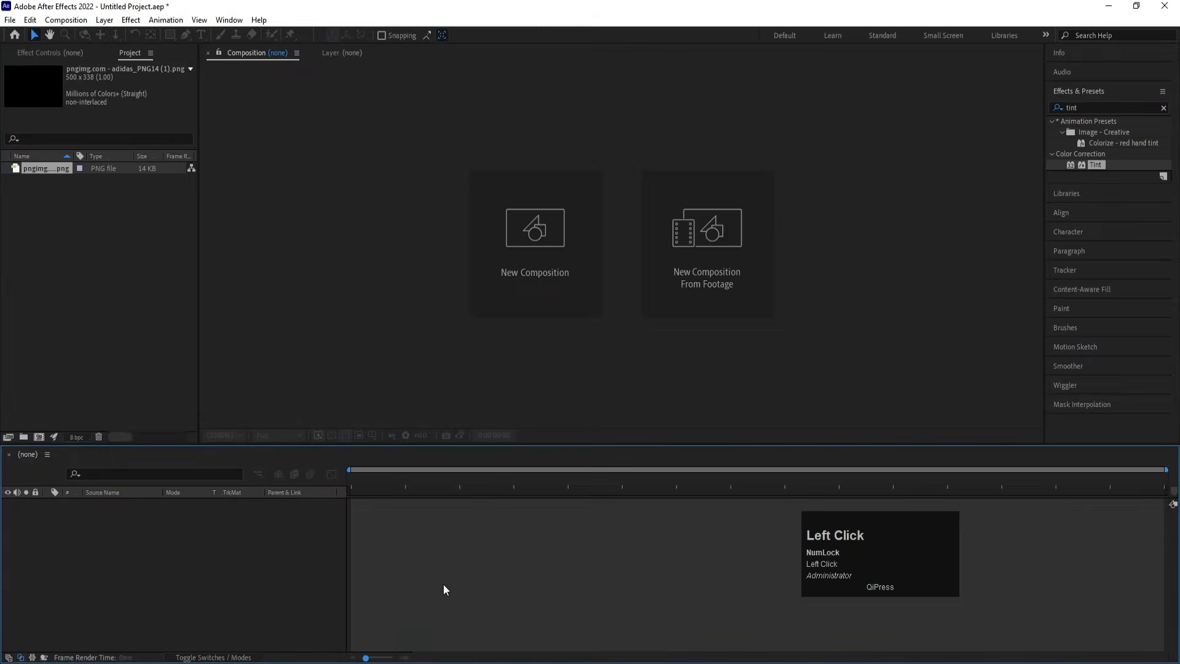
# Start a new composition named Main Animation with a frame rate of 30 fps and a duration of 0:01:00:00
pyautogui.click(544, 277)
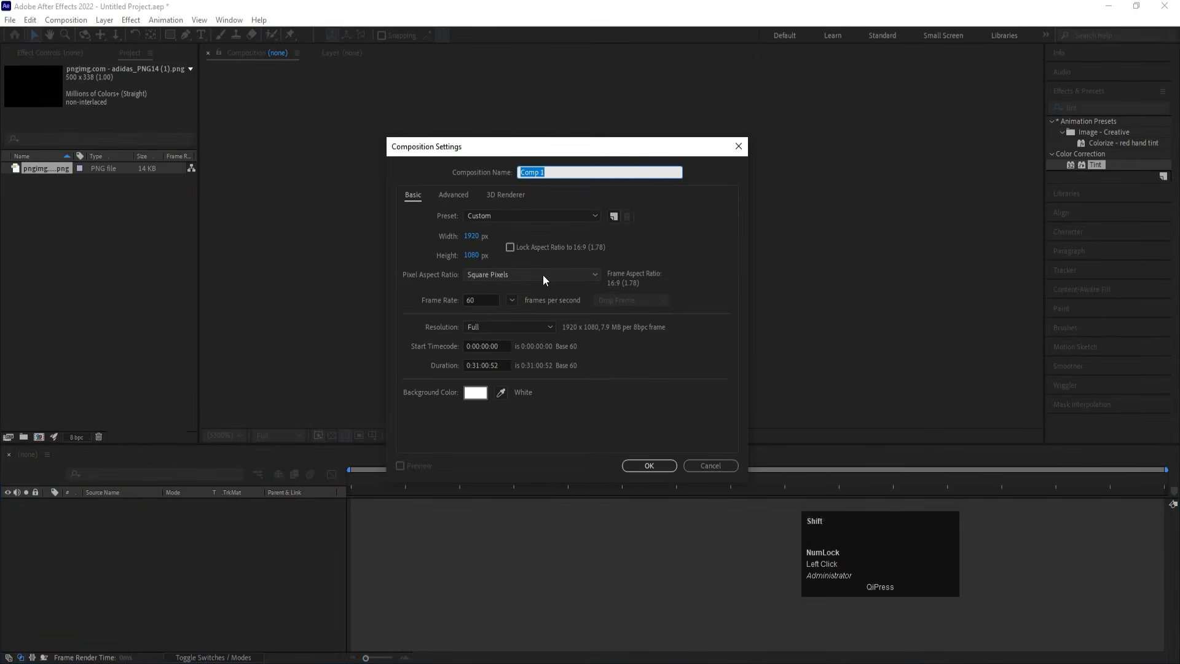
pyautogui.write('Main Animation')
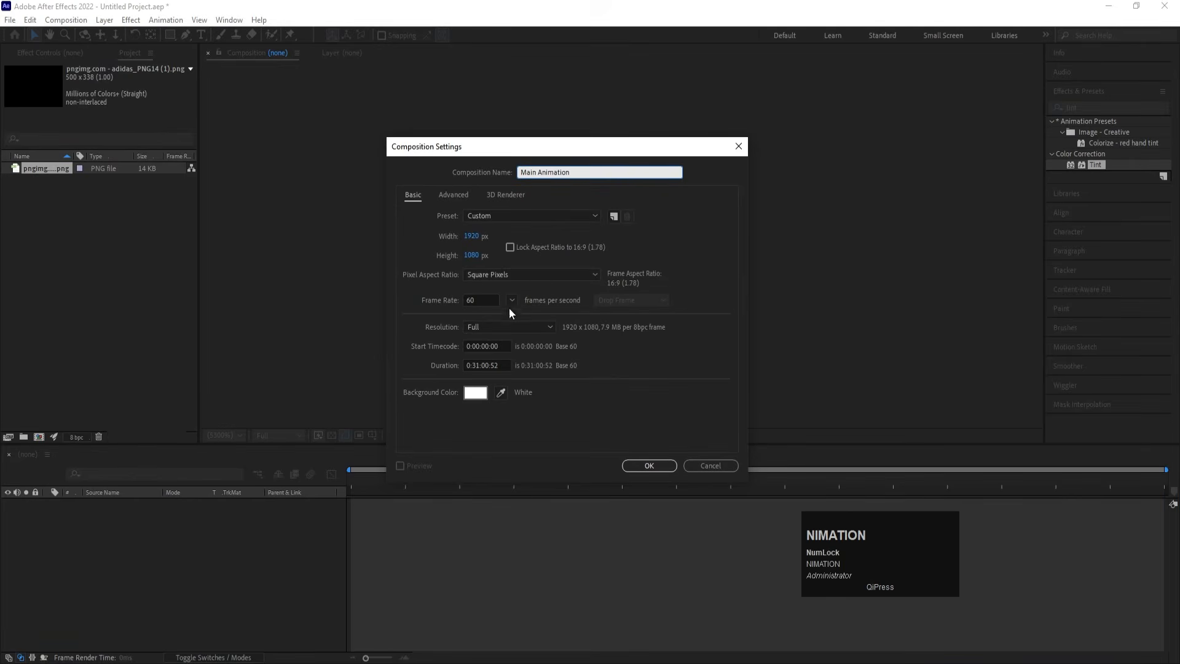
pyautogui.moveTo(489, 298); pyautogui.dragTo(450, 304)
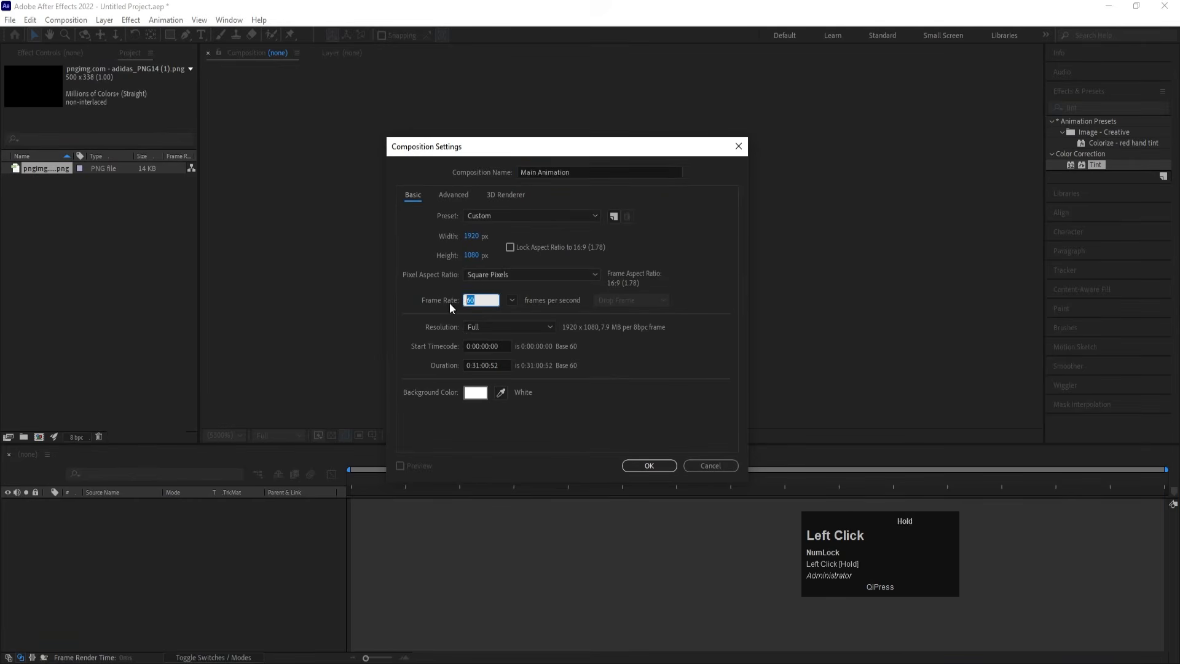
pyautogui.write('30')
pyautogui.click(476, 366)
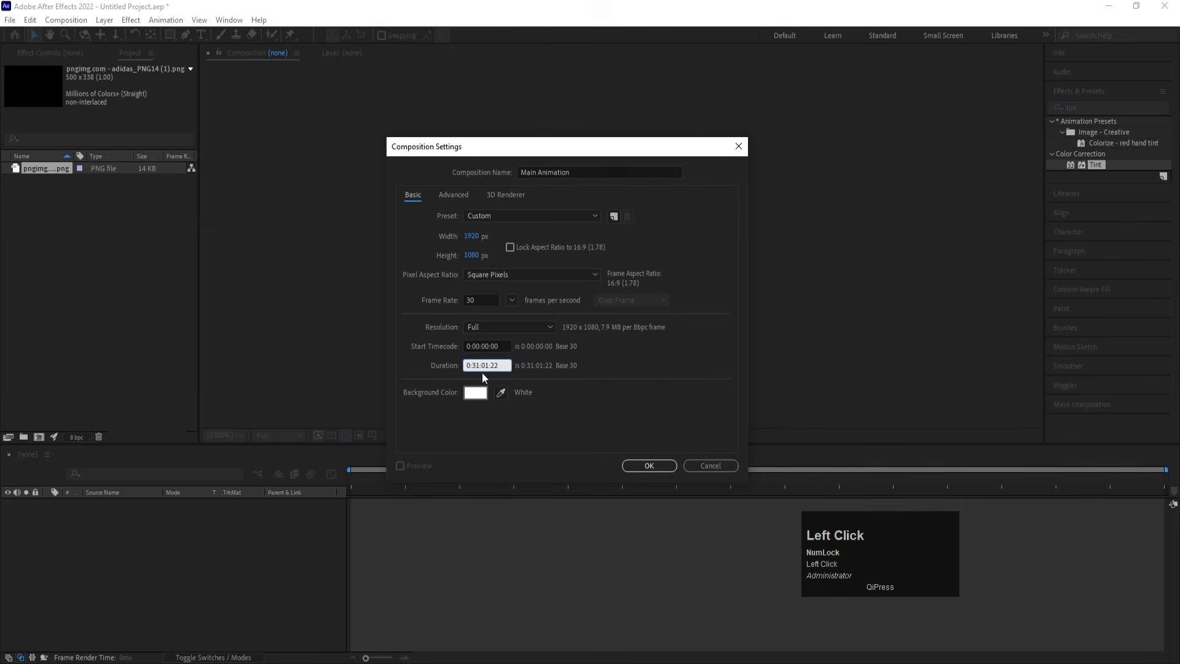
pyautogui.press('BackSpace')
pyautogui.write('0')
pyautogui.click(483, 365)
pyautogui.press('BackSpace')
pyautogui.write('0')
# Set the new composition's background color to black (000000) and create the composition
pyautogui.click(475, 392)
pyautogui.write('000000')
pyautogui.click(967, 273)
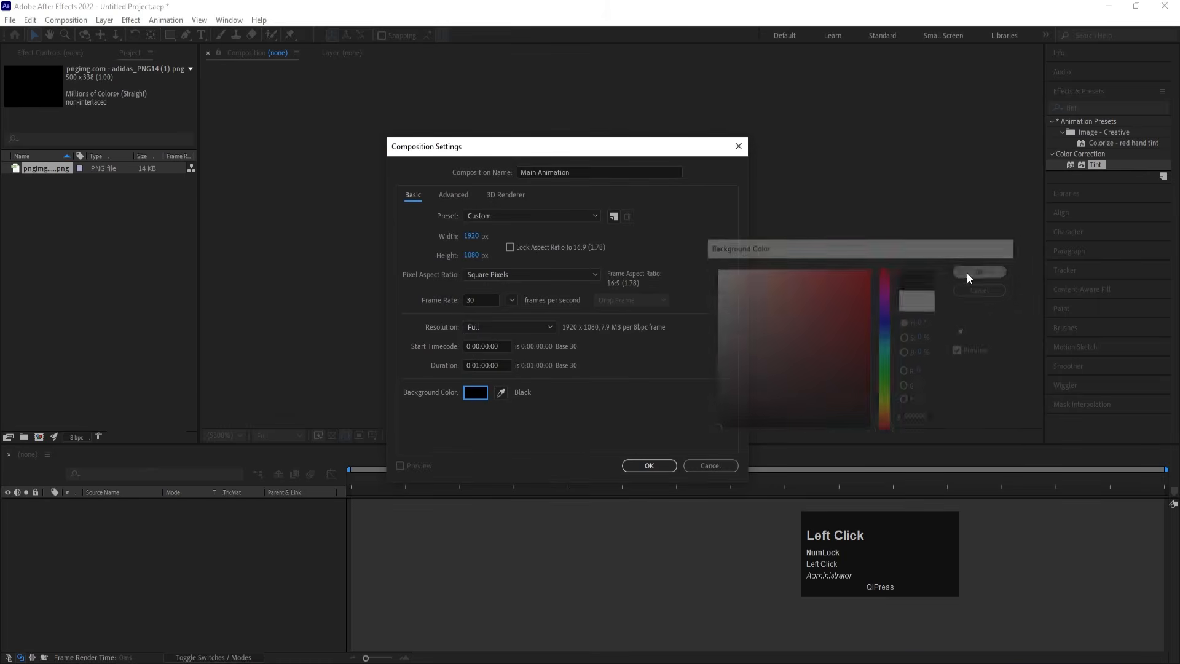
pyautogui.click(669, 469)
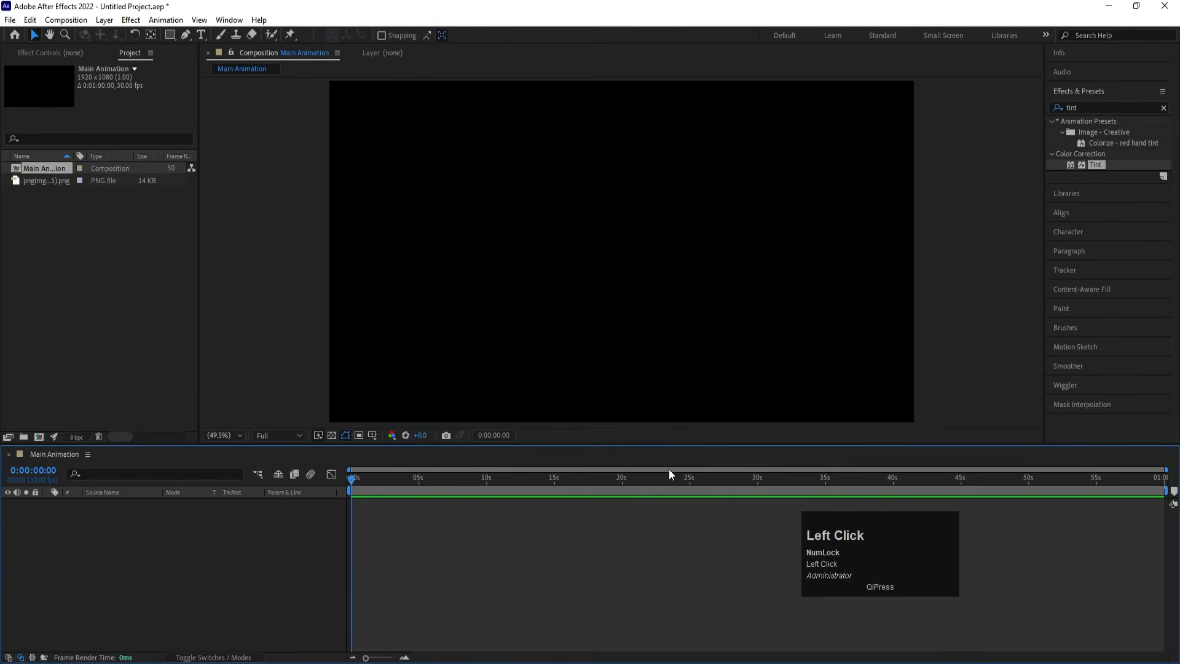
# Show the Title/Action Safe guides and add the adidas logo PNG to the Main Animation timeline as a layer
pyautogui.click(372, 435)
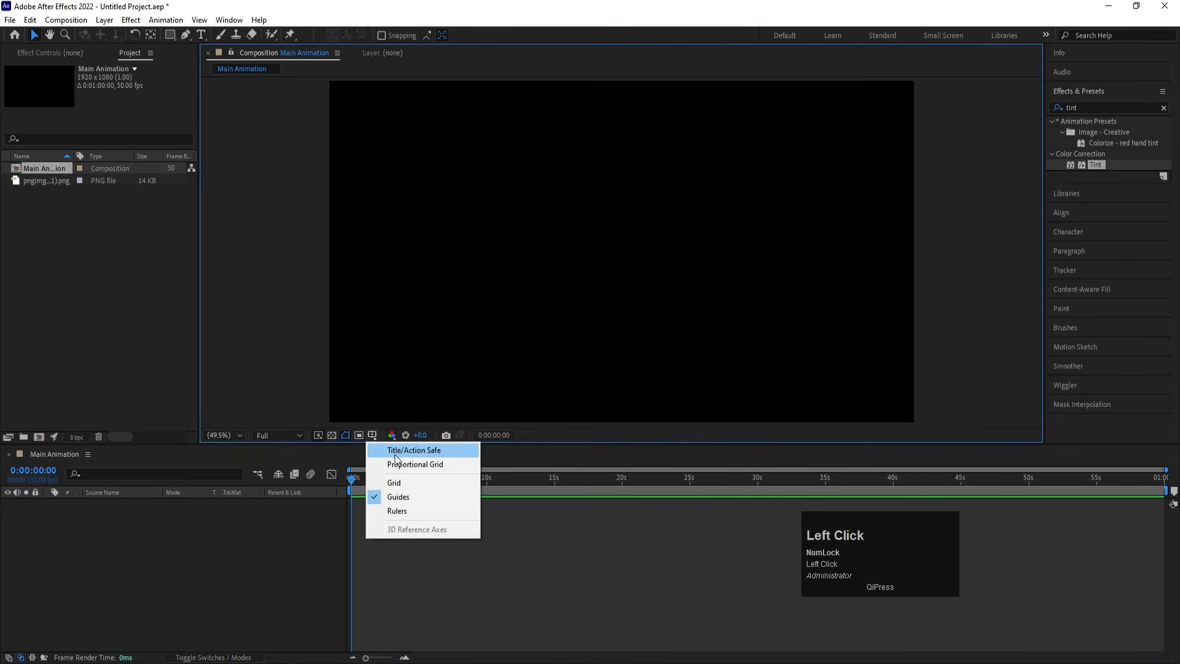
pyautogui.click(395, 454)
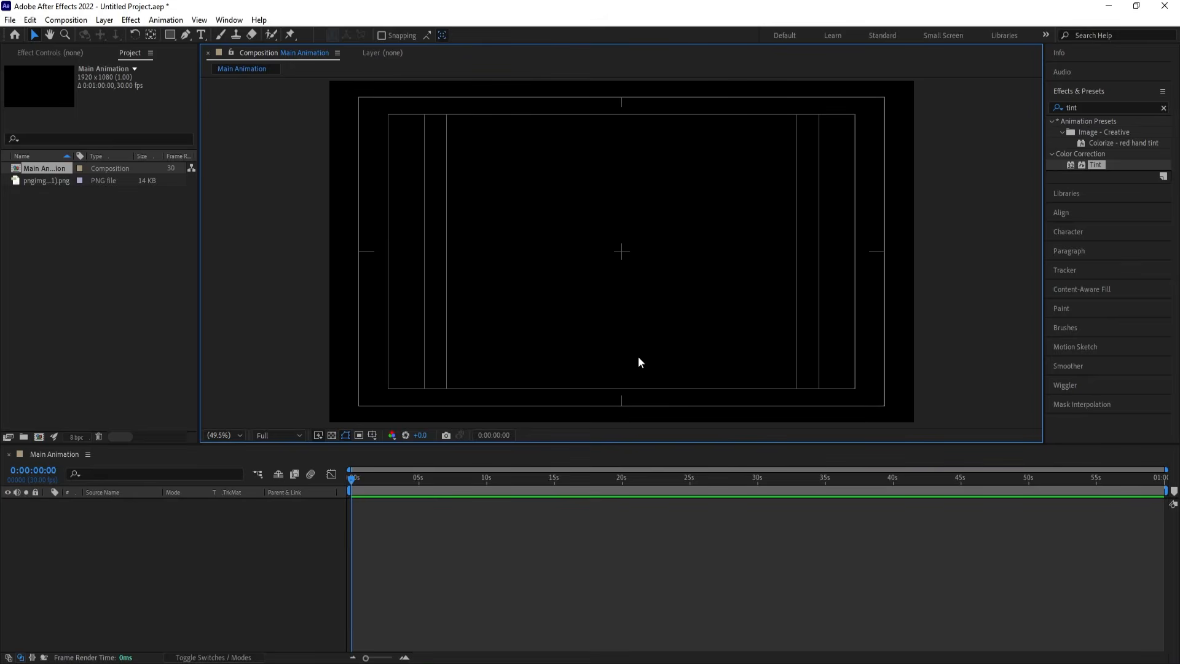
pyautogui.click(33, 183)
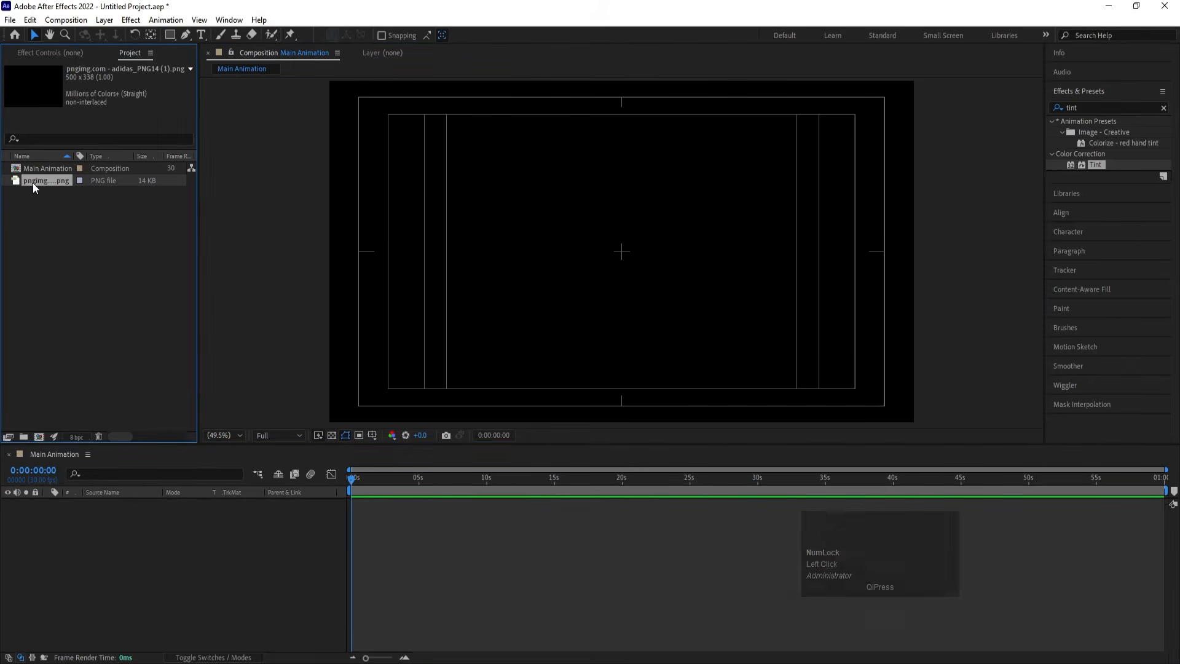
pyautogui.moveTo(32, 182); pyautogui.dragTo(188, 551)
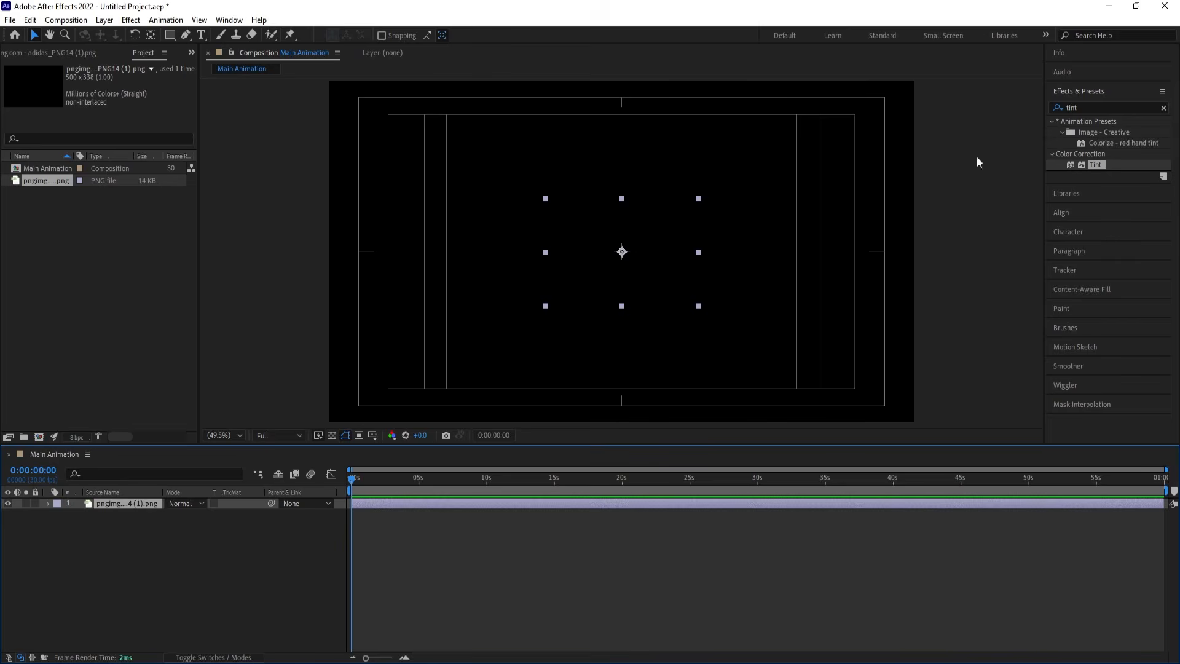
# Apply the Fill effect to the adidas logo layer and set its color to white (FFFFFF)
pyautogui.click(1091, 108)
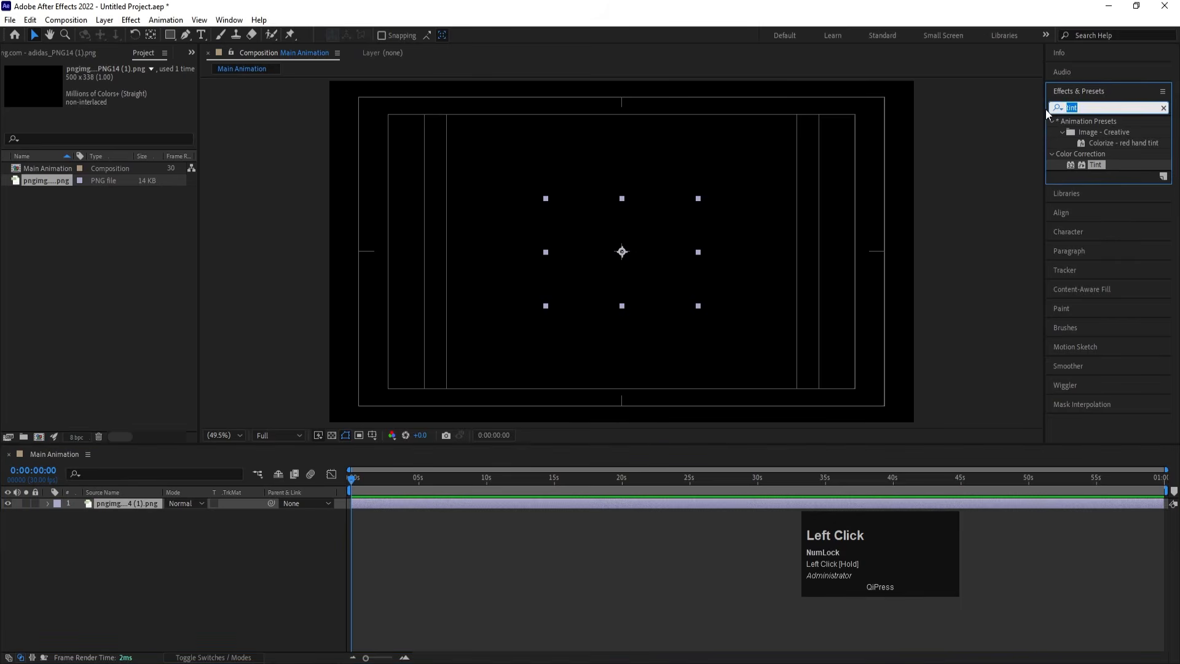
pyautogui.write('fill')
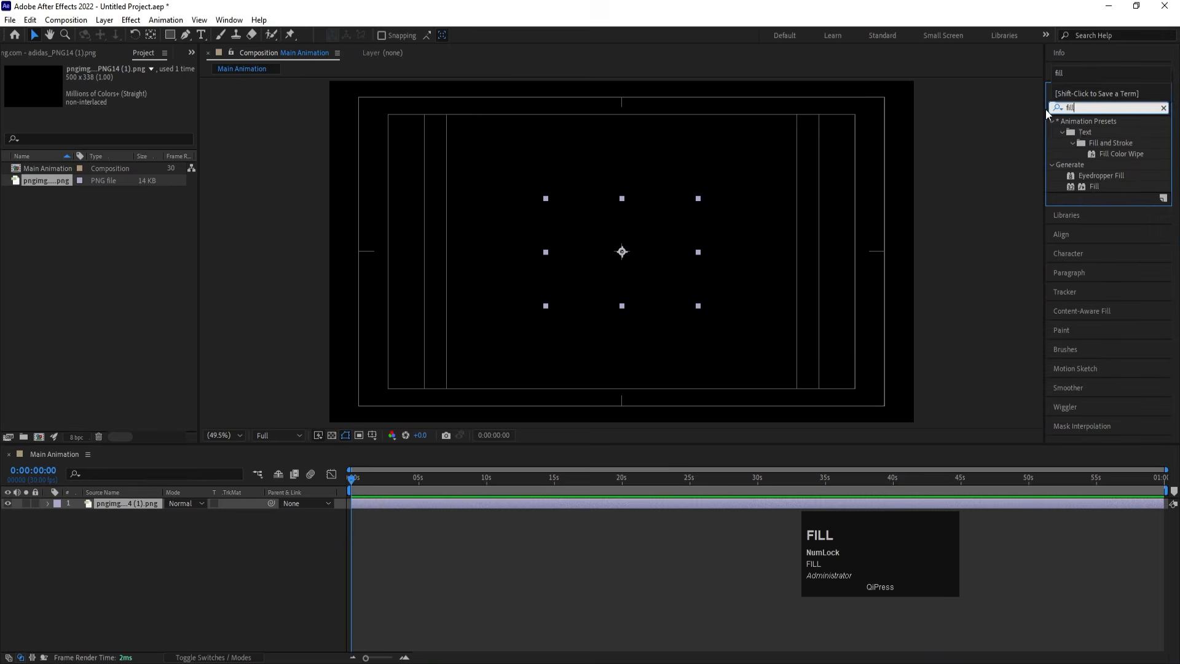
pyautogui.doubleClick(1095, 187)
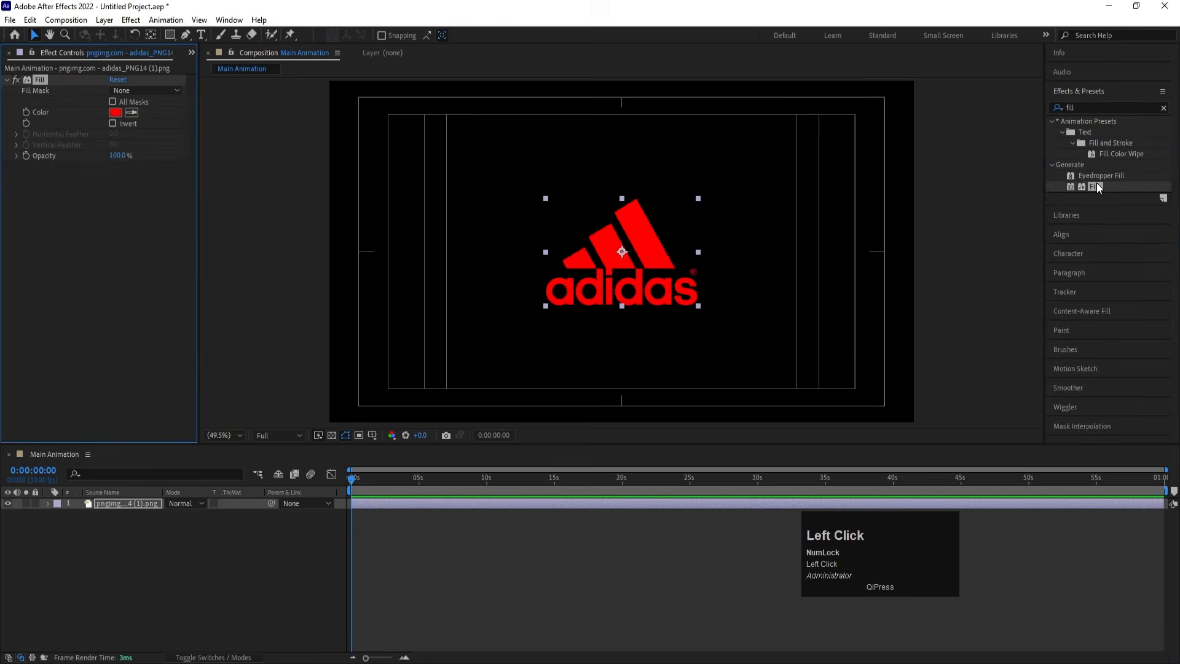
pyautogui.click(115, 116)
pyautogui.moveTo(739, 329); pyautogui.dragTo(647, 177)
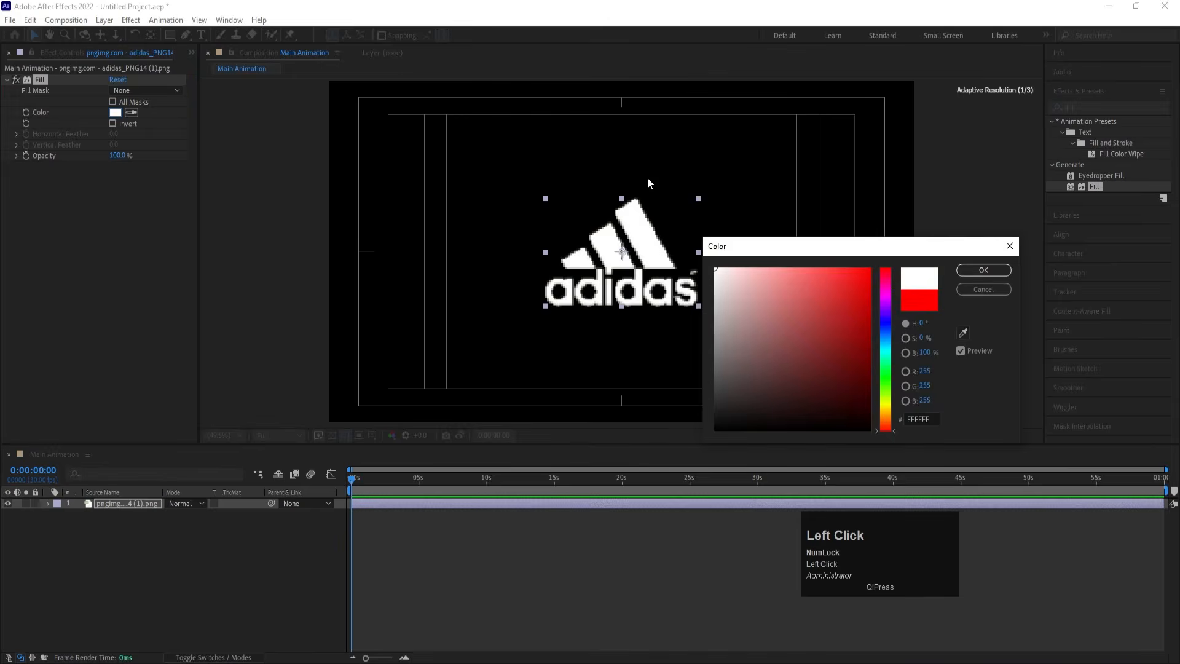
pyautogui.click(971, 272)
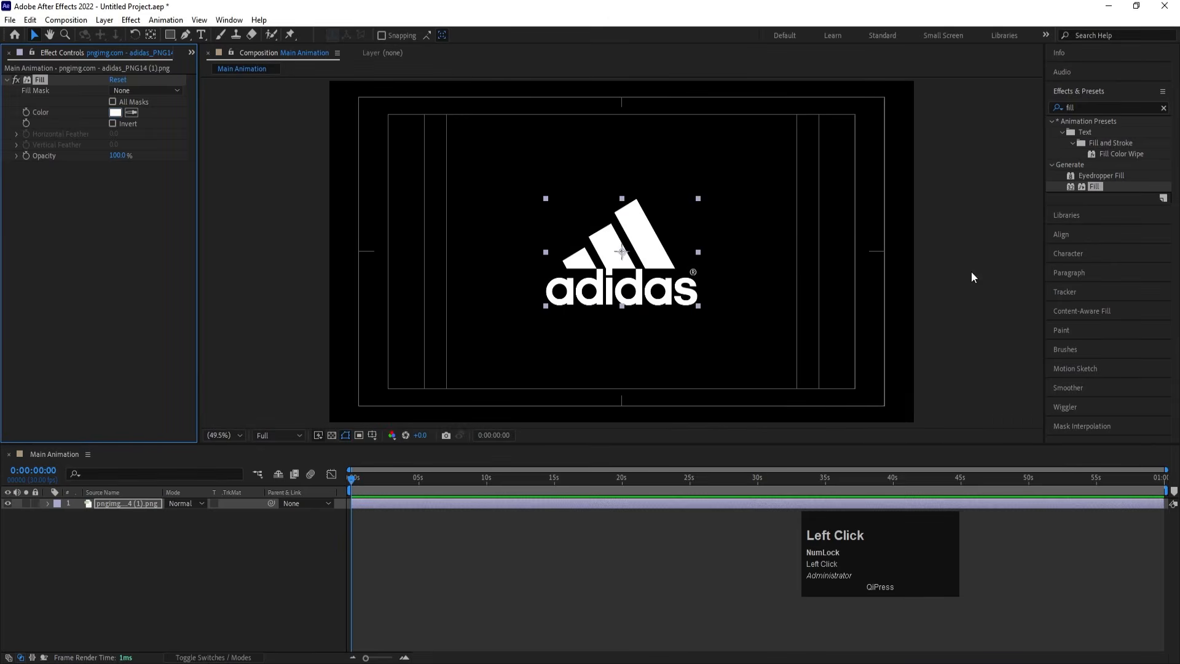
# Scale the adidas logo layer up to 135%
pyautogui.press('s')
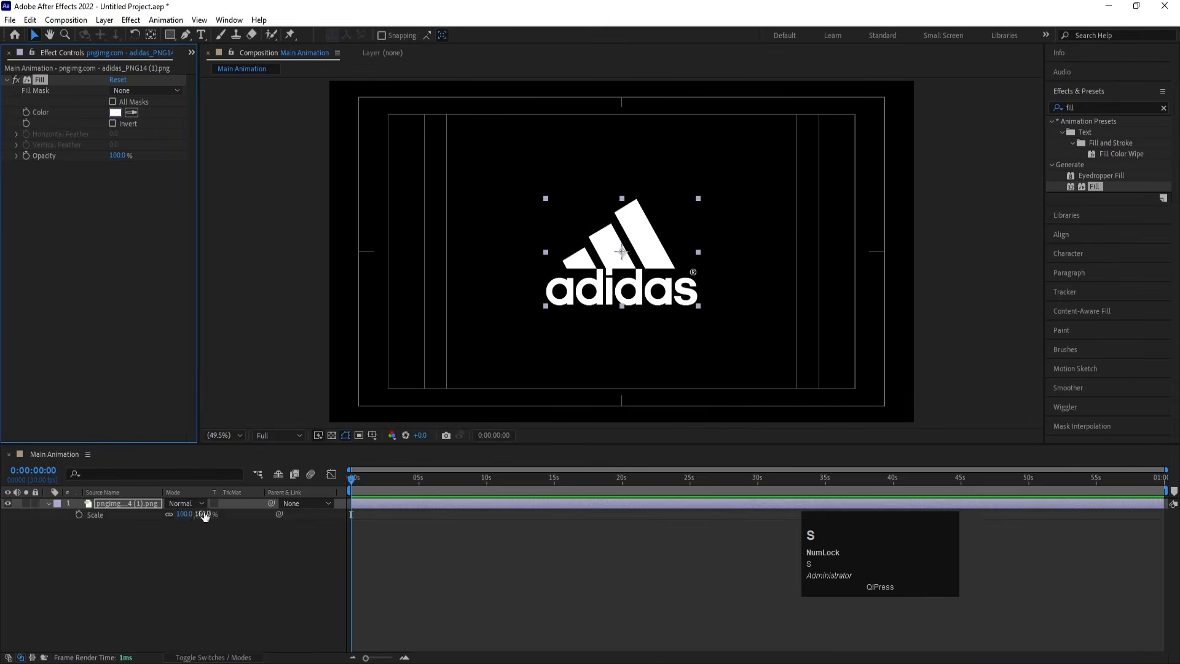
pyautogui.moveTo(188, 515); pyautogui.dragTo(205, 516)
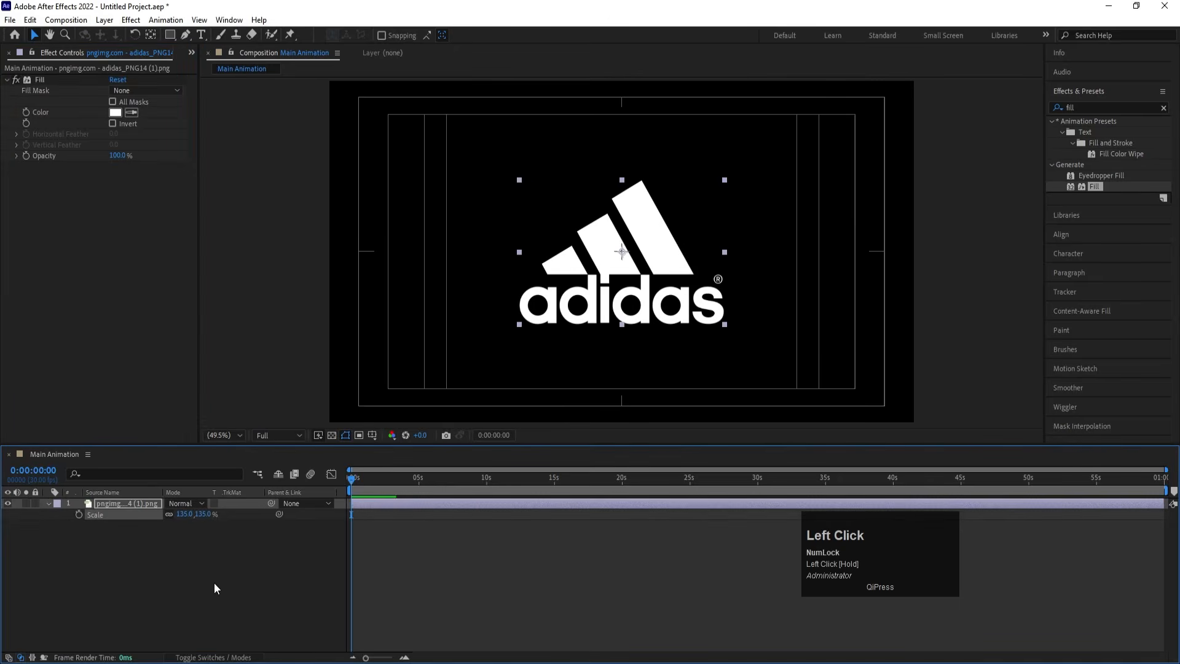
pyautogui.click(215, 593)
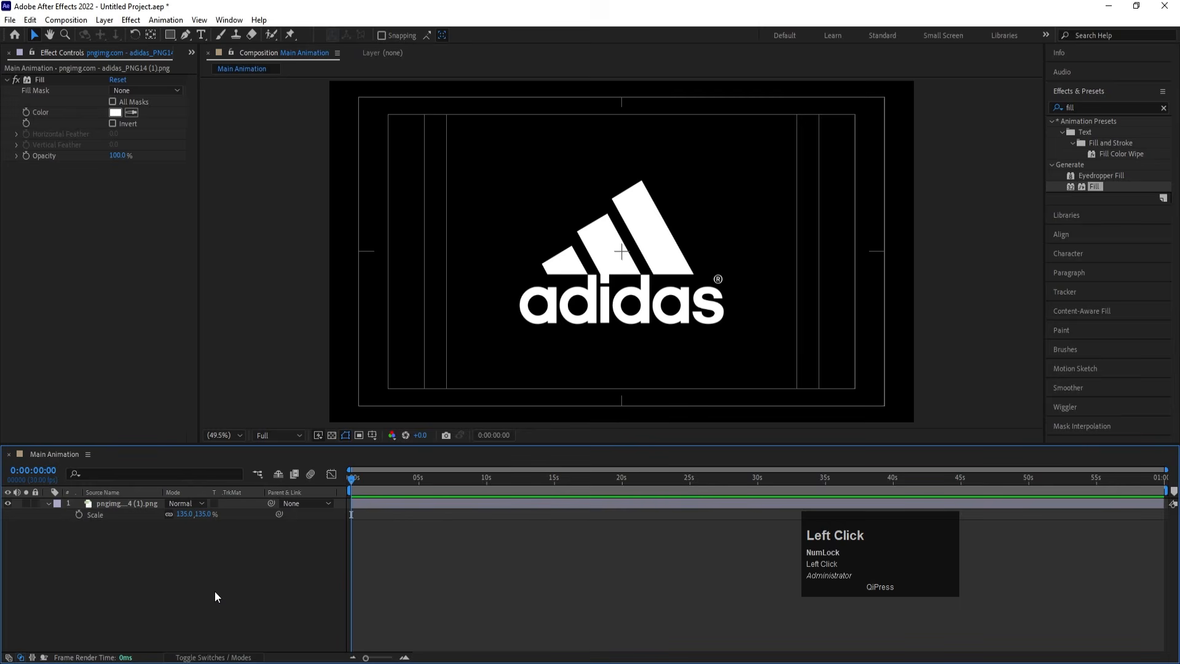
# Create a new composition named Box 01, 500 px wide and 500 px high
pyautogui.hotkey('ctrl', 'n')
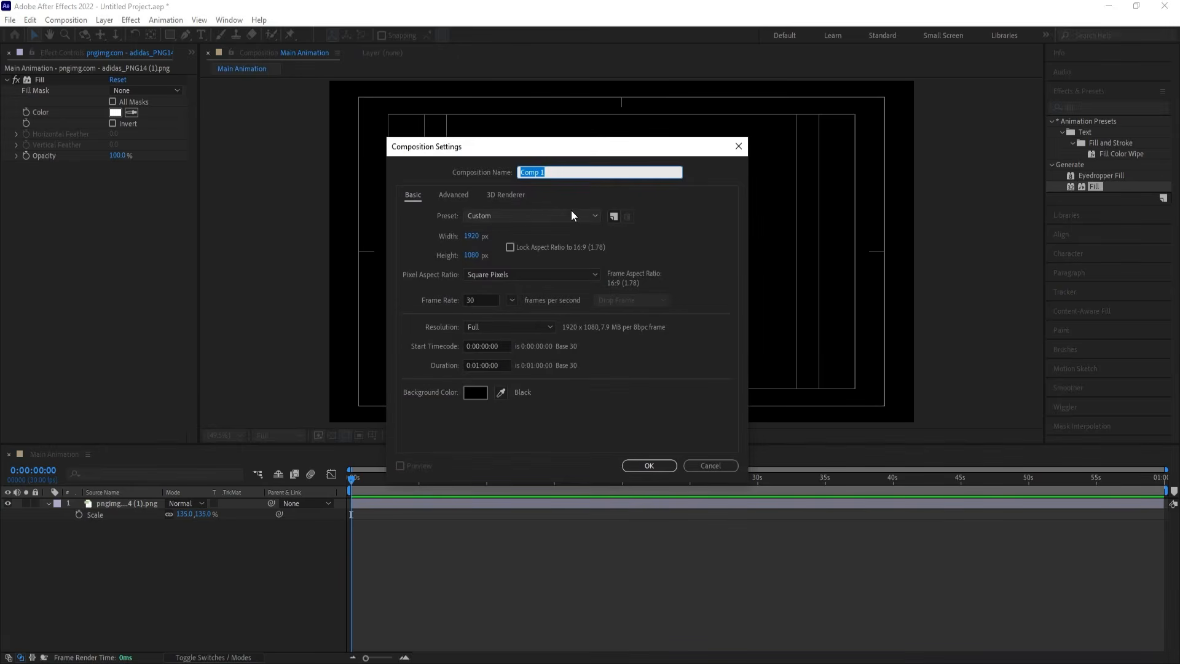
pyautogui.write('Box 01')
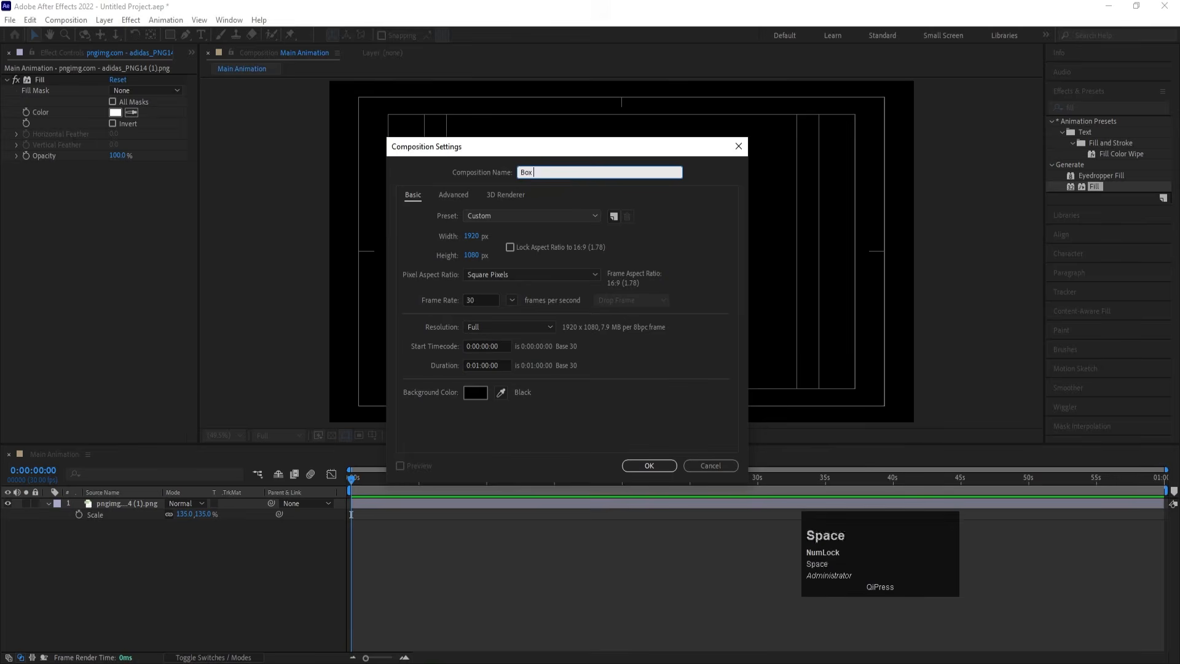
pyautogui.click(471, 236)
pyautogui.write('50')
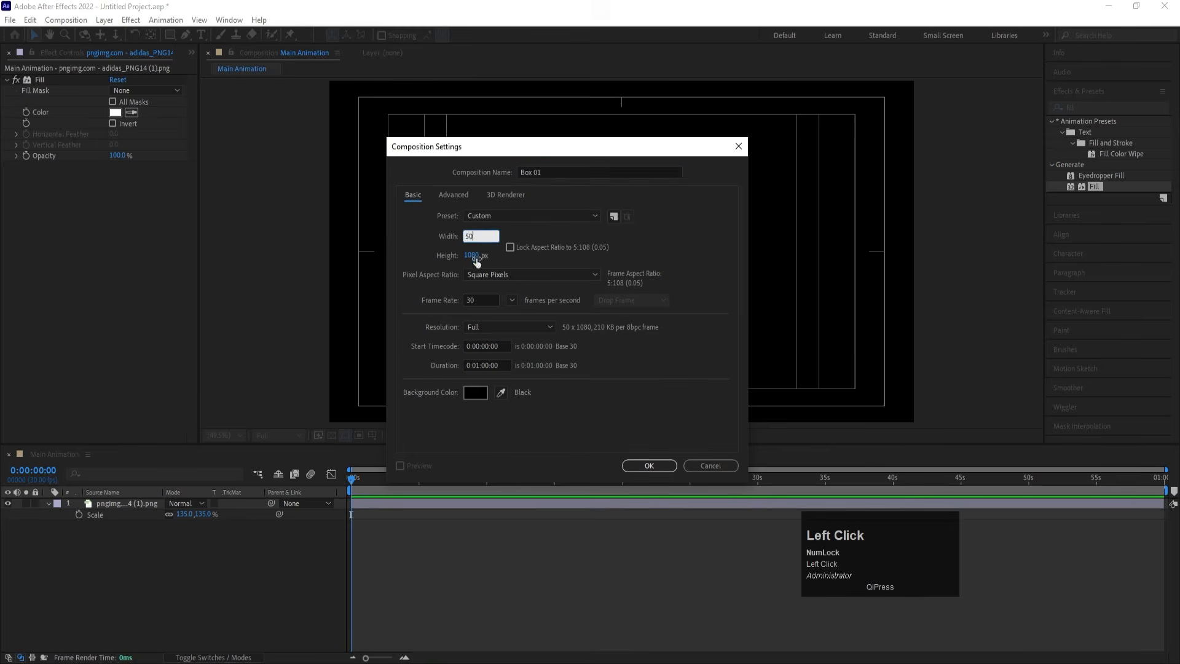
pyautogui.write('0')
pyautogui.press('Tab')
pyautogui.write('500')
pyautogui.press('Return')
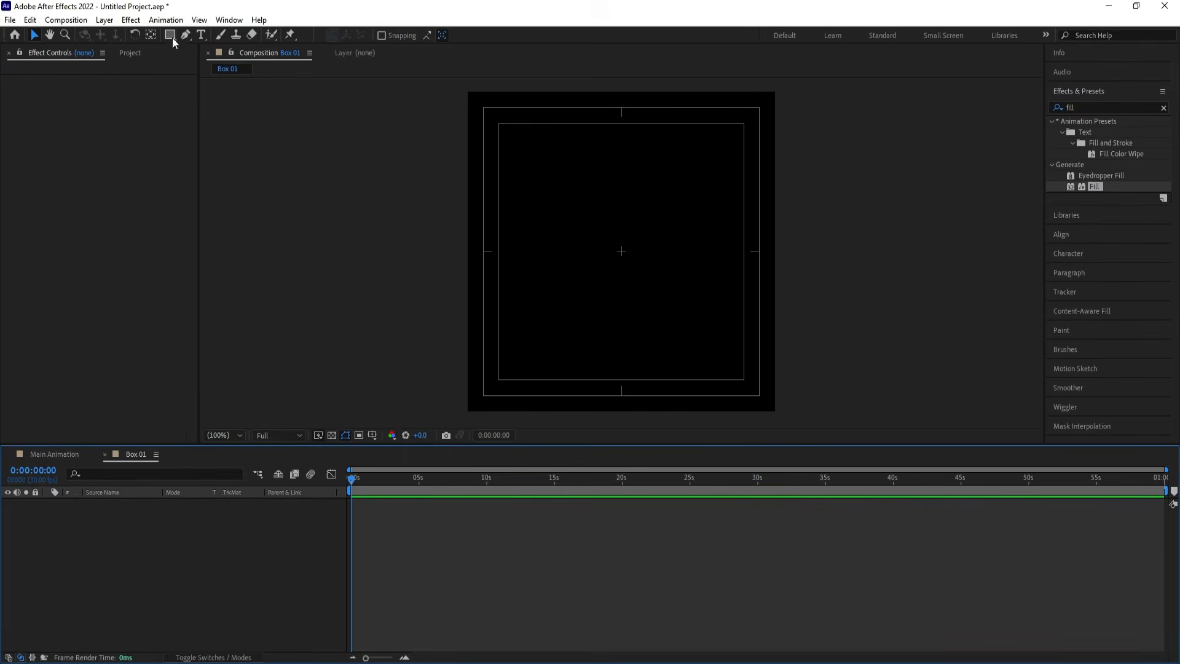
# Add a full-frame ellipse shape layer to Box 01 with a white FFFFFF fill and no stroke
pyautogui.moveTo(172, 36); pyautogui.dragTo(203, 72)
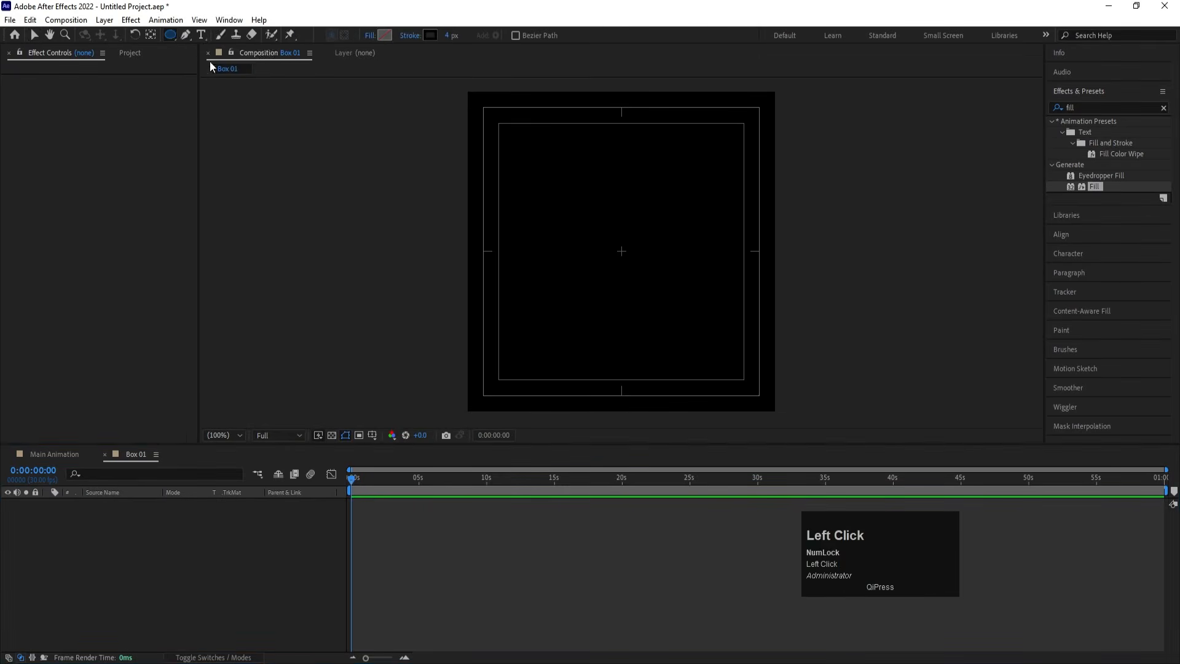
pyautogui.click(387, 35)
pyautogui.write('FFFFFF')
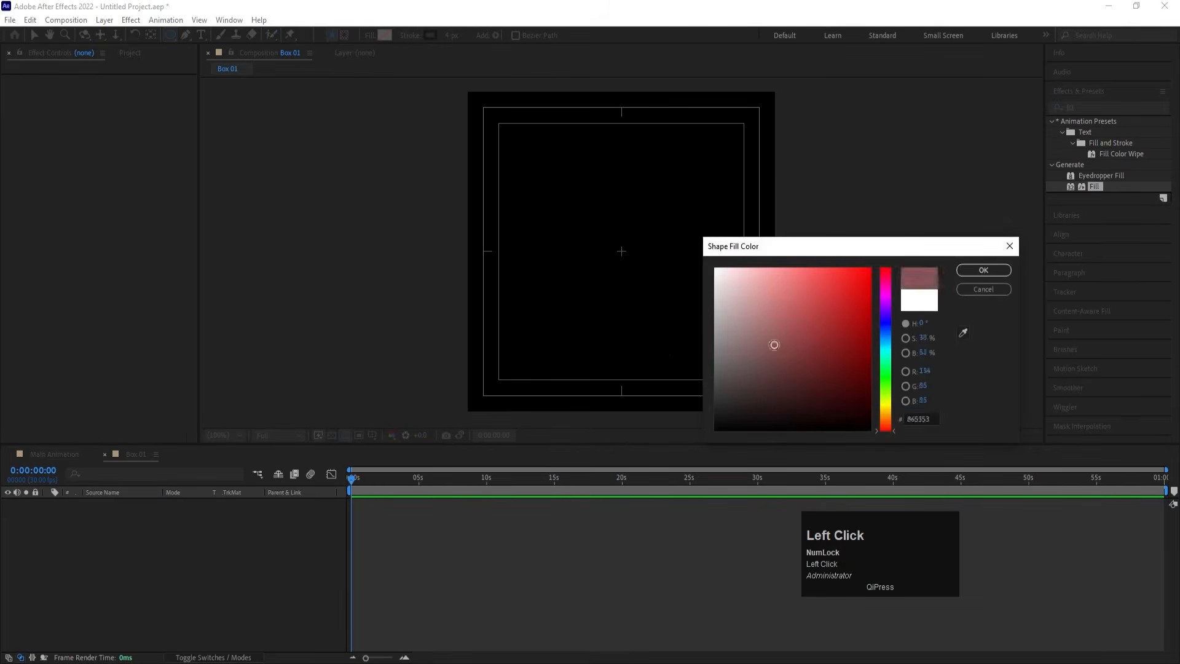
pyautogui.press('Return')
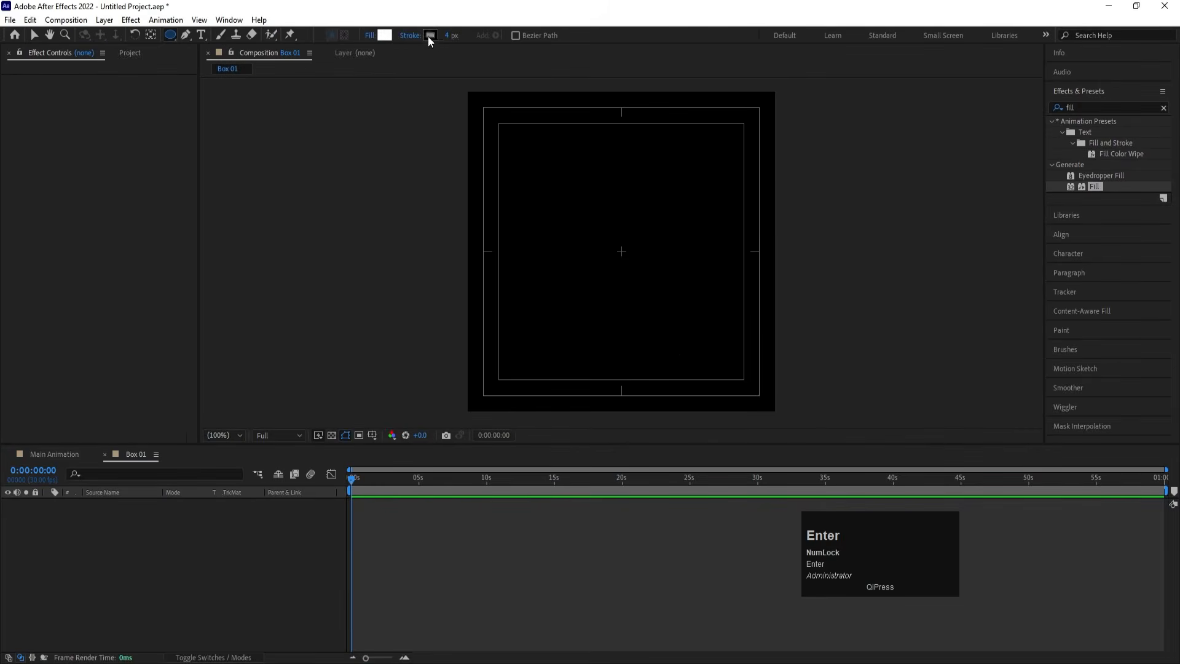
pyautogui.click(412, 35)
pyautogui.click(528, 301)
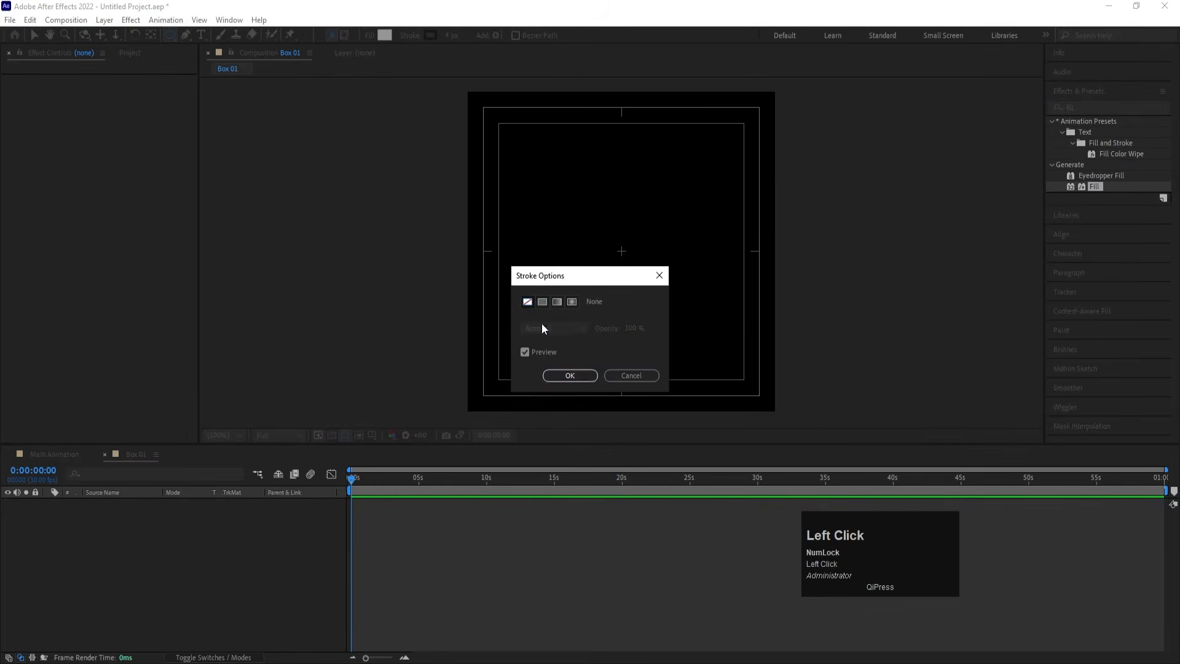
pyautogui.click(587, 376)
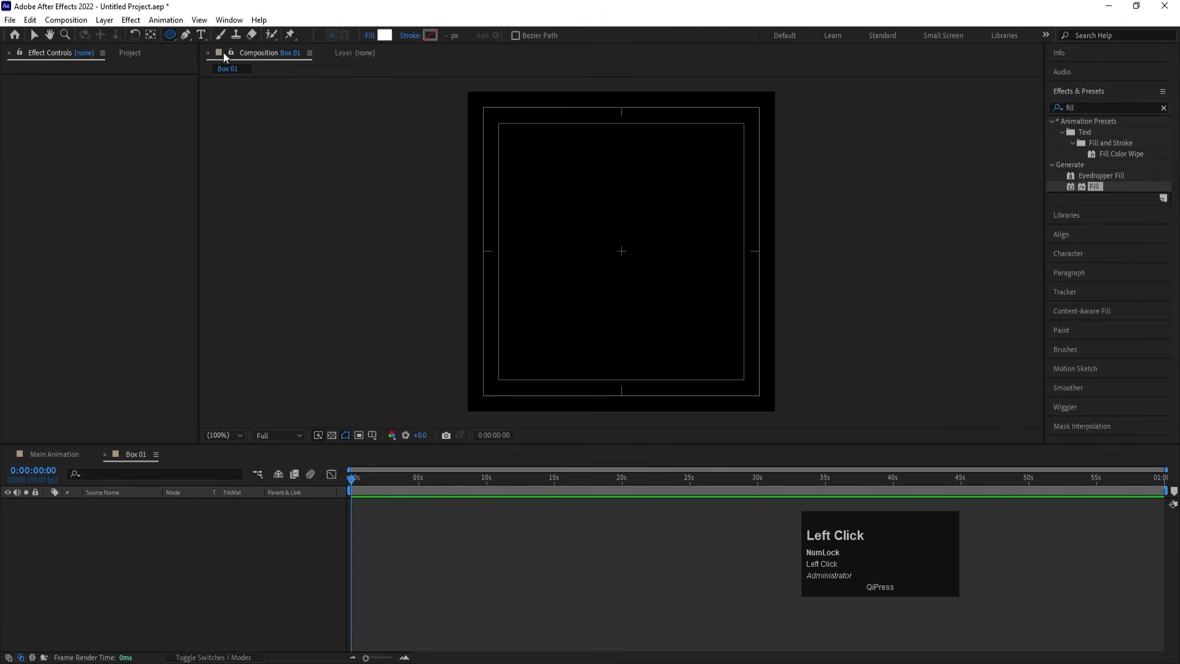
pyautogui.doubleClick(170, 35)
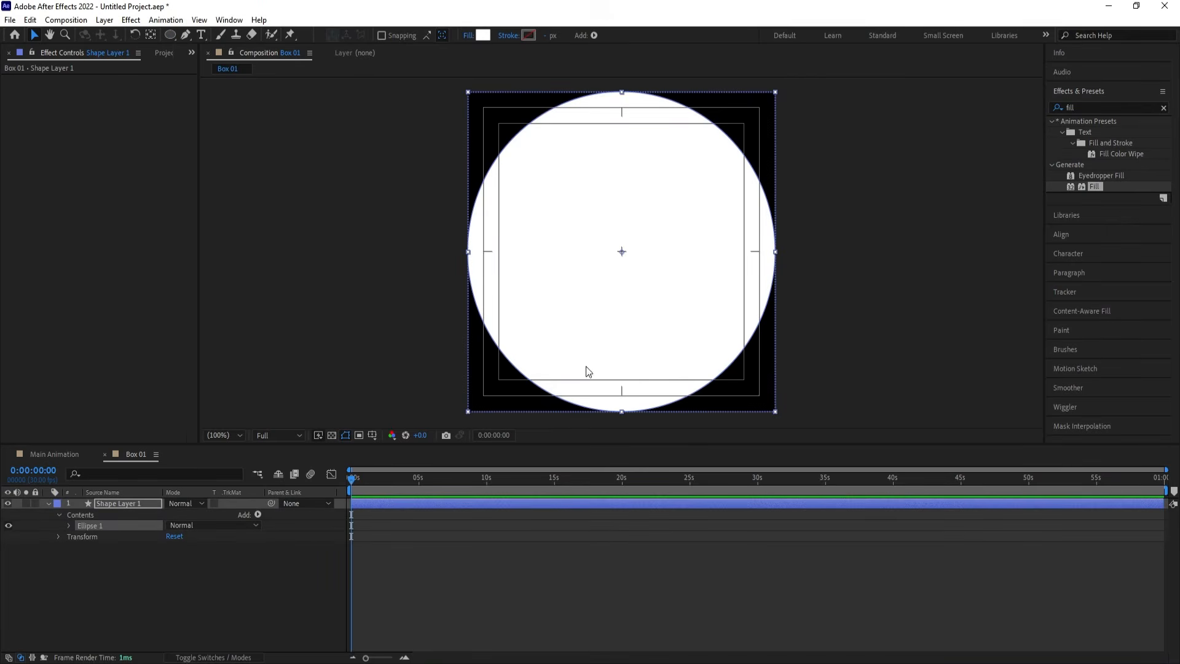
pyautogui.click(544, 566)
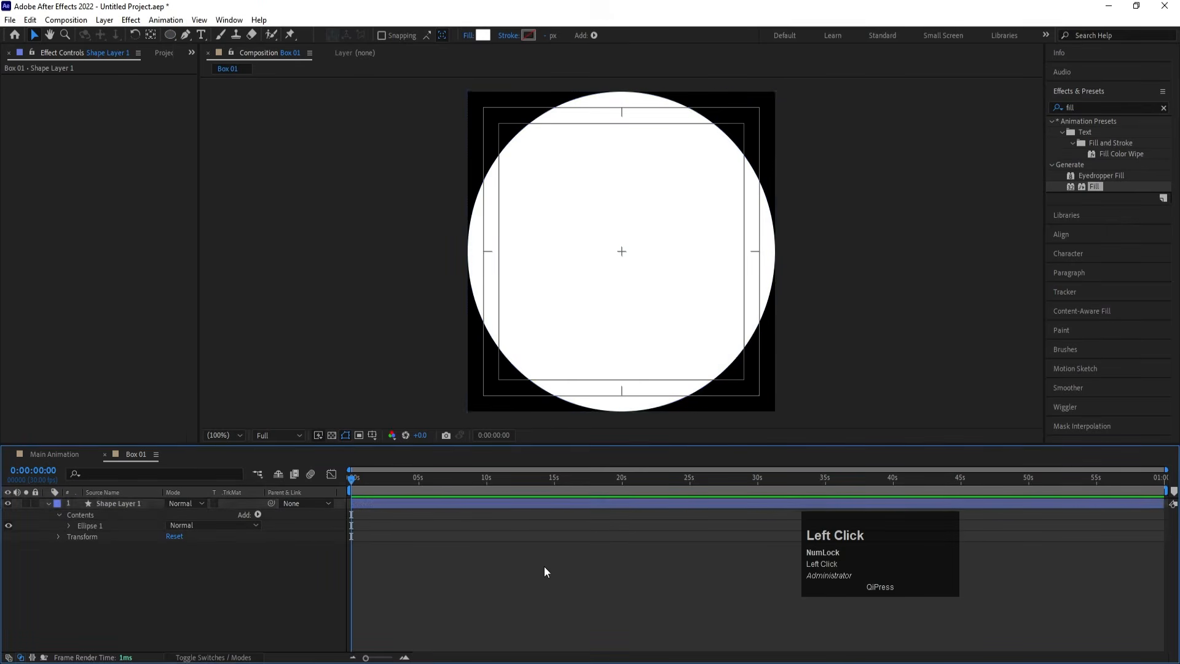
# Set the ellipse layer's Scale to 0% and add a Scale keyframe at 0:00:00:00
pyautogui.click(111, 500)
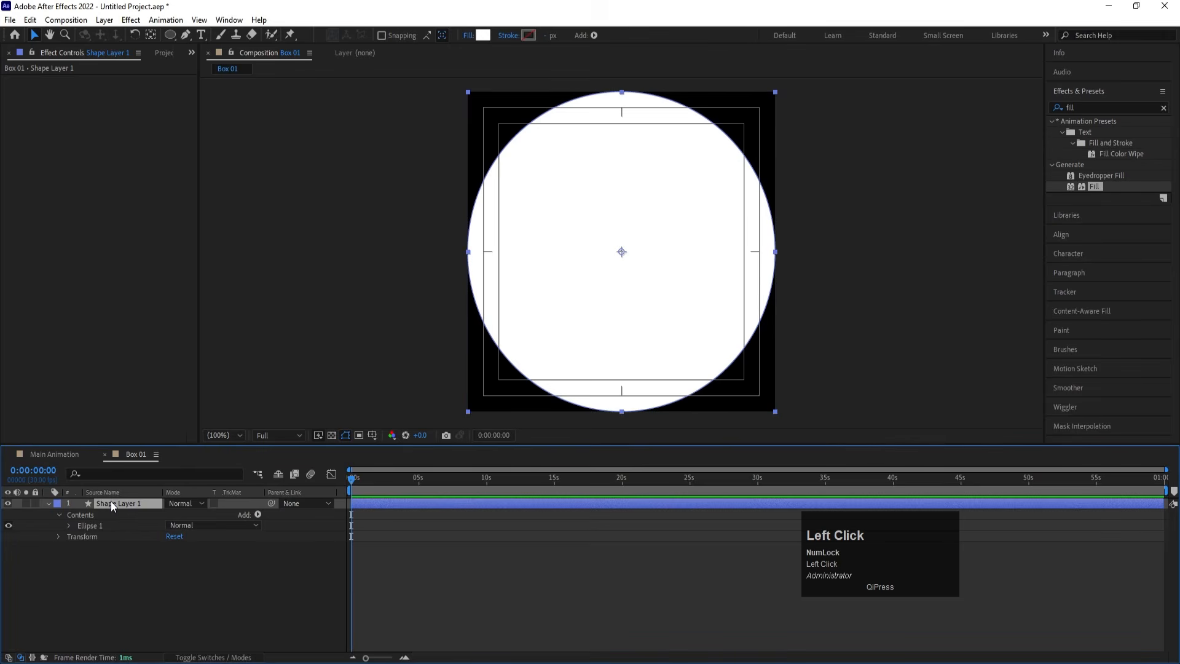
pyautogui.press('s')
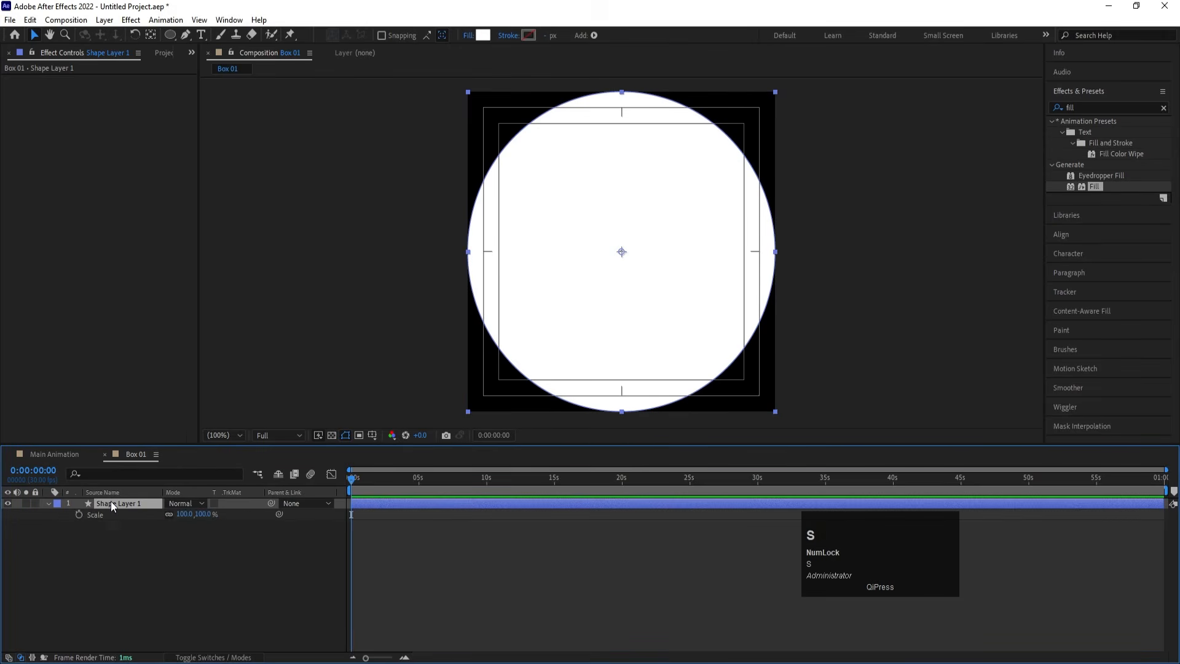
pyautogui.click(186, 514)
pyautogui.press('Return')
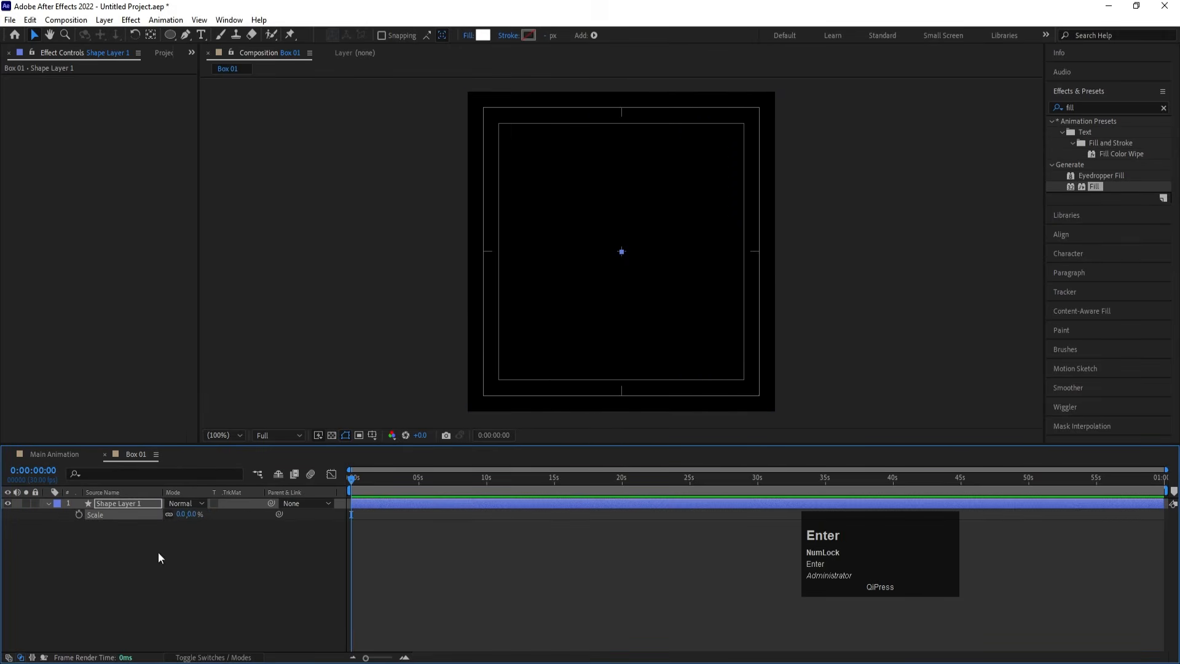
pyautogui.click(80, 513)
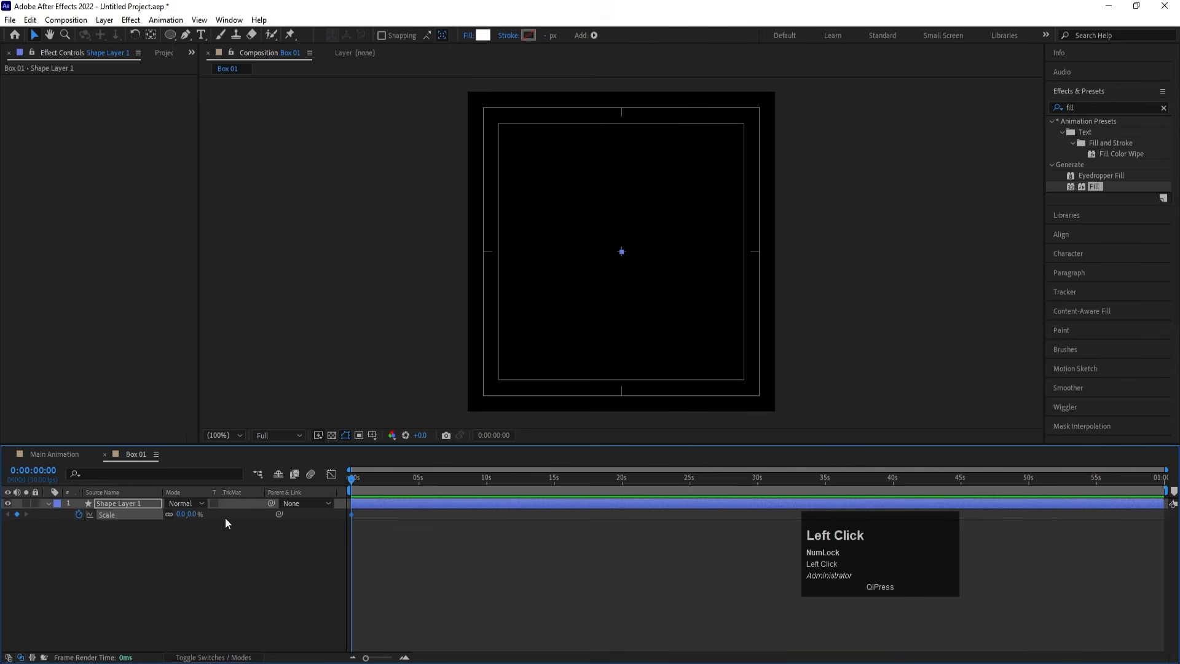
# Add a 100% Scale keyframe for the circle layer at 0:00:01:10
pyautogui.press('=')
pyautogui.press('=')
pyautogui.press('=')
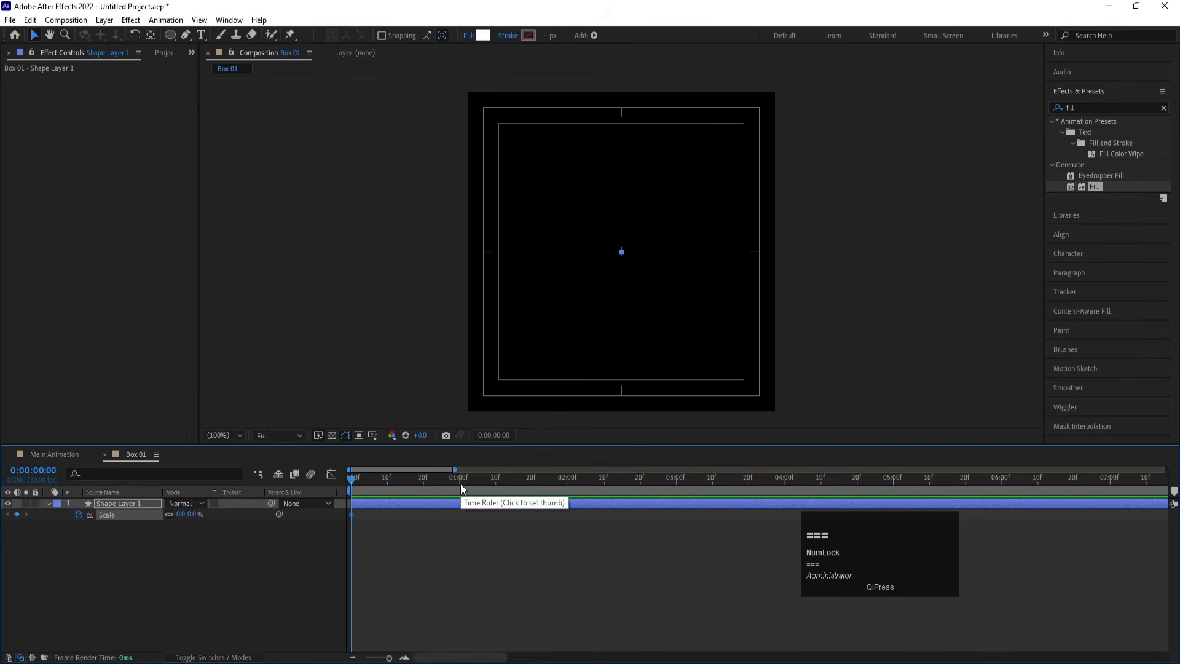
pyautogui.moveTo(460, 486); pyautogui.dragTo(496, 490)
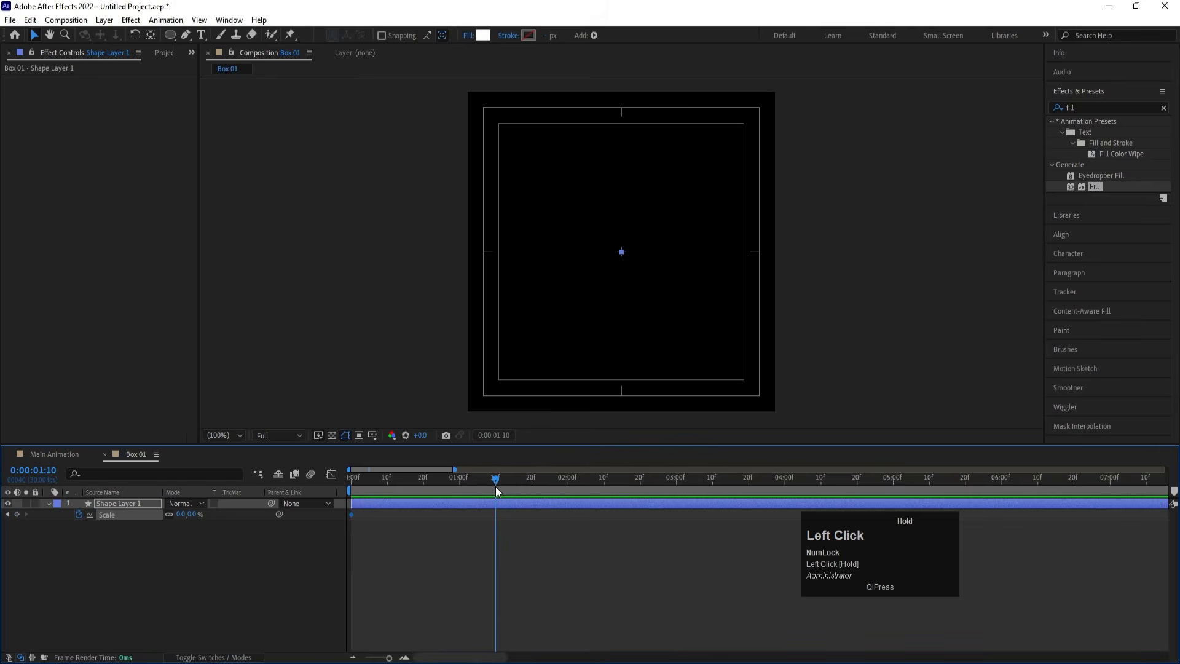
pyautogui.click(179, 514)
pyautogui.write('100')
pyautogui.press('Return')
pyautogui.click(166, 607)
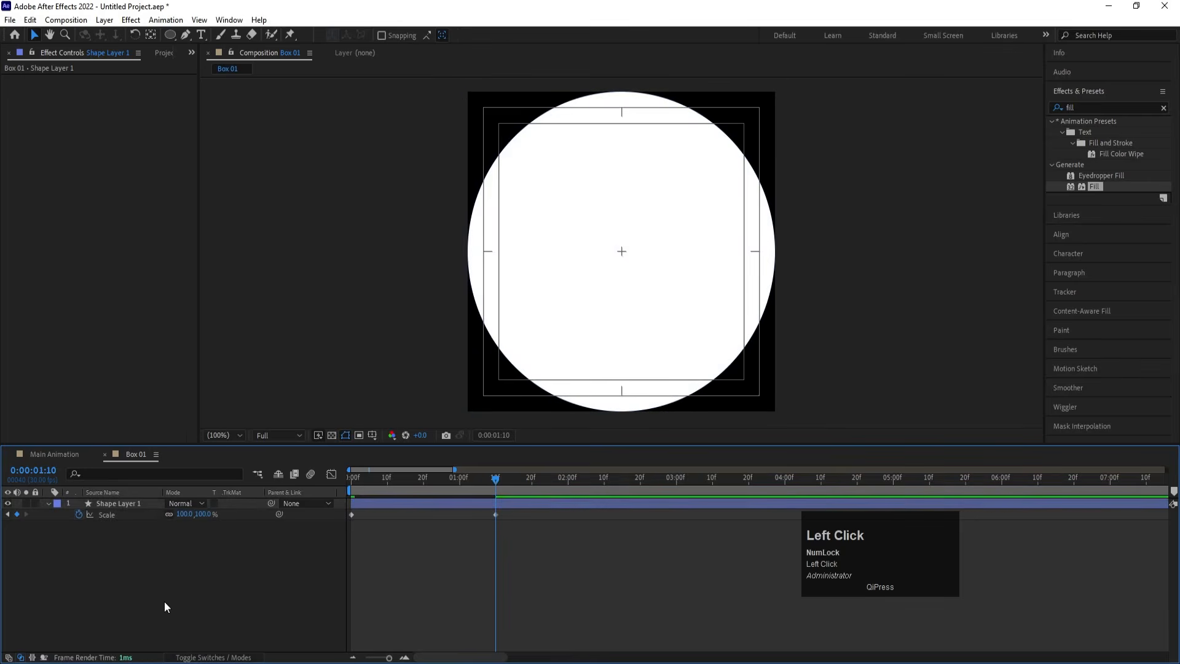
# Apply Easy Ease to both Scale keyframes and lengthen the end keyframe's incoming speed handle toward the start in the Graph Editor
pyautogui.moveTo(556, 570); pyautogui.dragTo(308, 501)
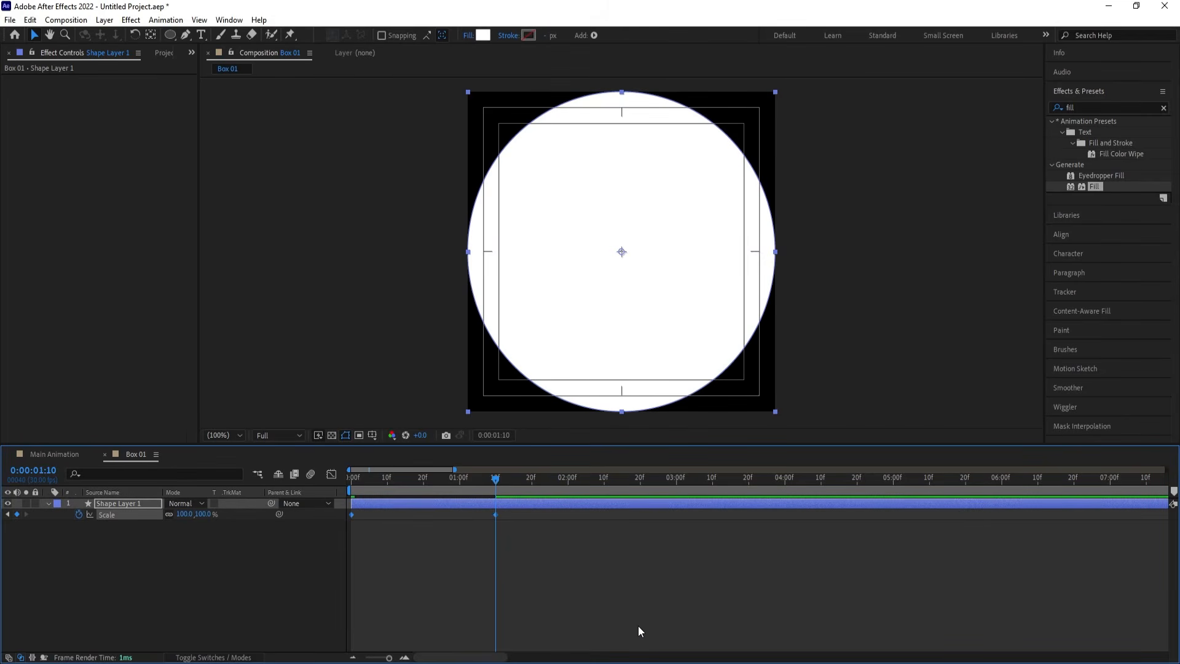
pyautogui.press('F9')
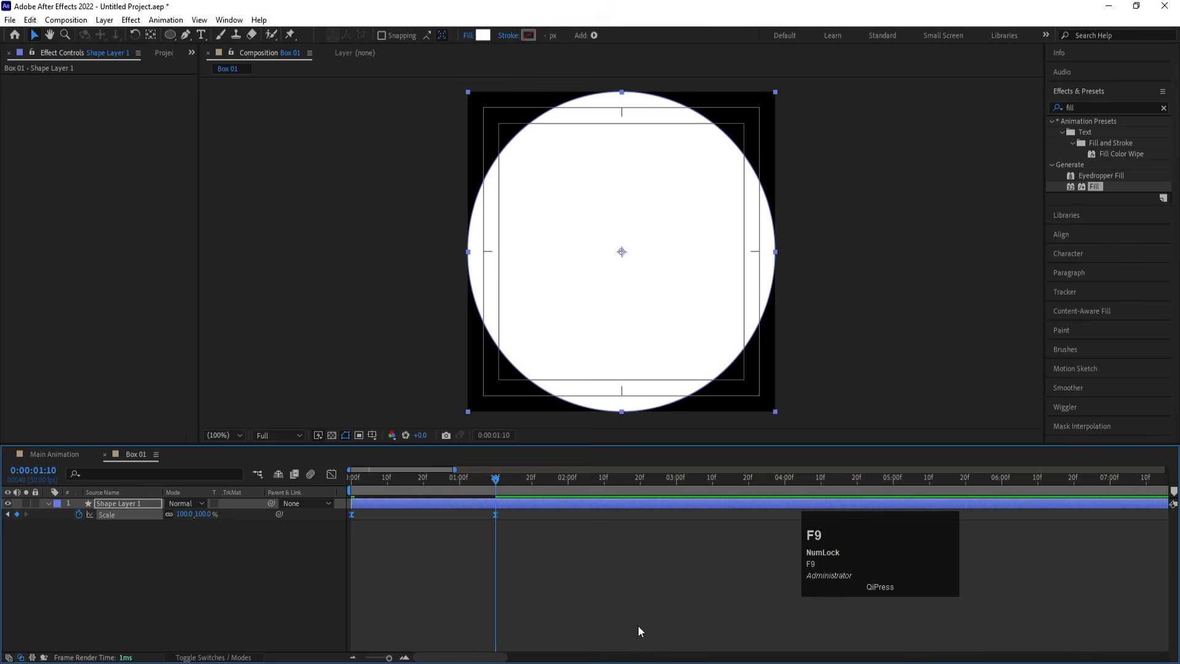
pyautogui.click(332, 475)
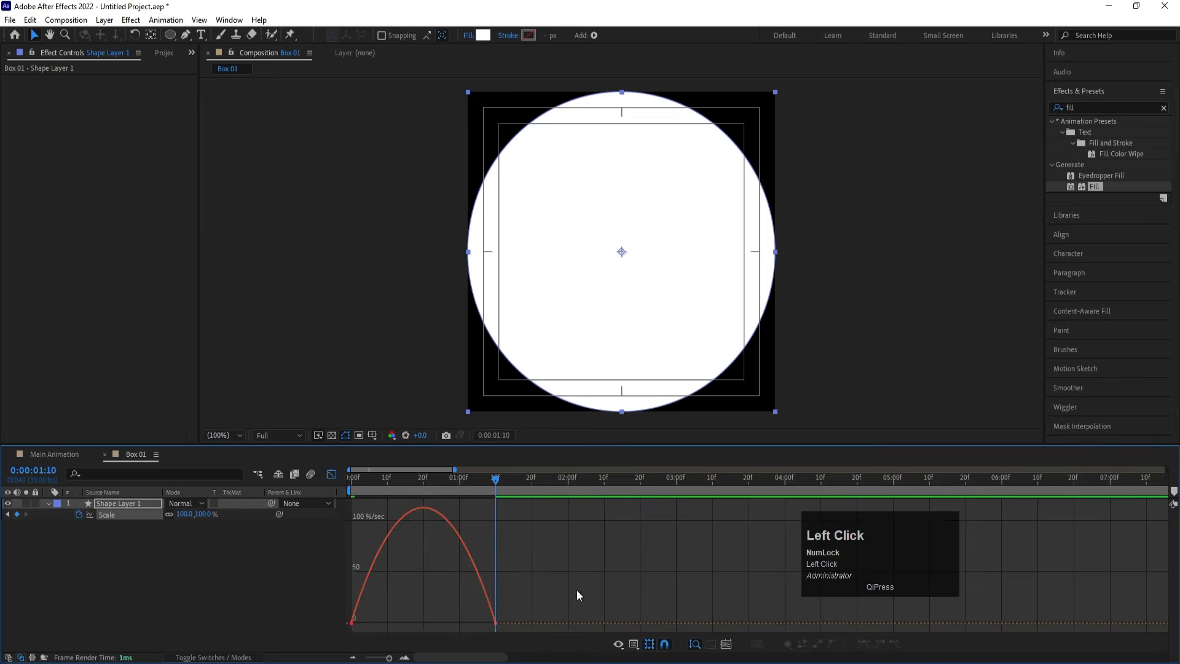
pyautogui.moveTo(577, 589); pyautogui.dragTo(301, 639)
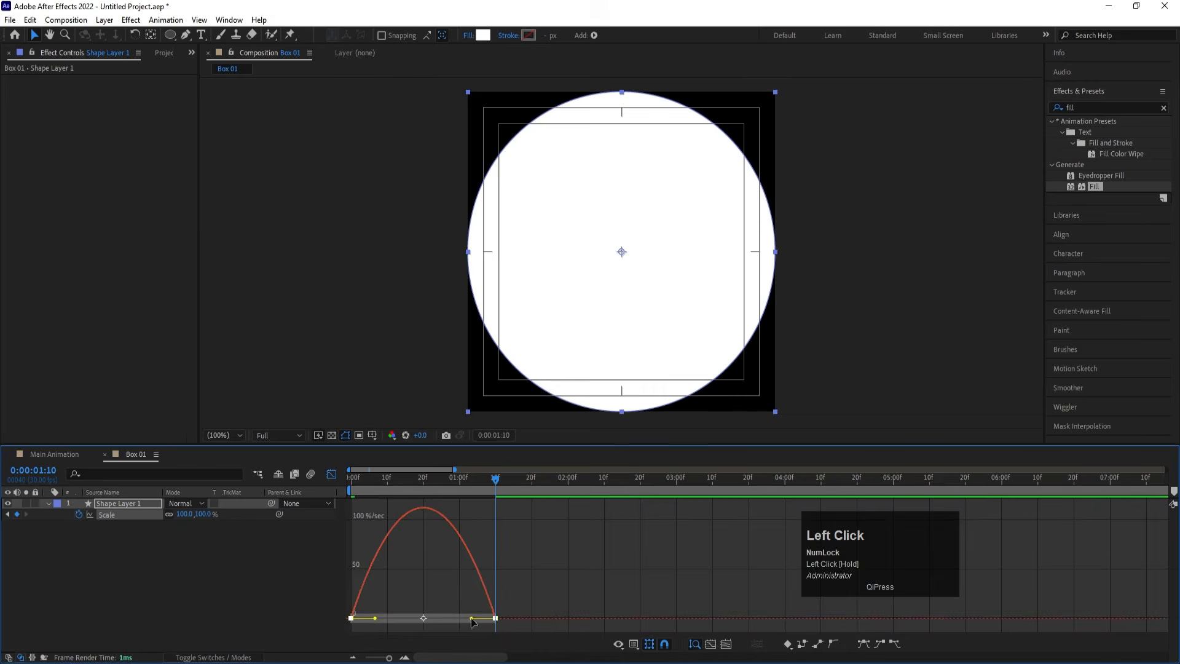
pyautogui.moveTo(472, 618); pyautogui.dragTo(405, 624)
pyautogui.click(349, 477)
pyautogui.click(331, 473)
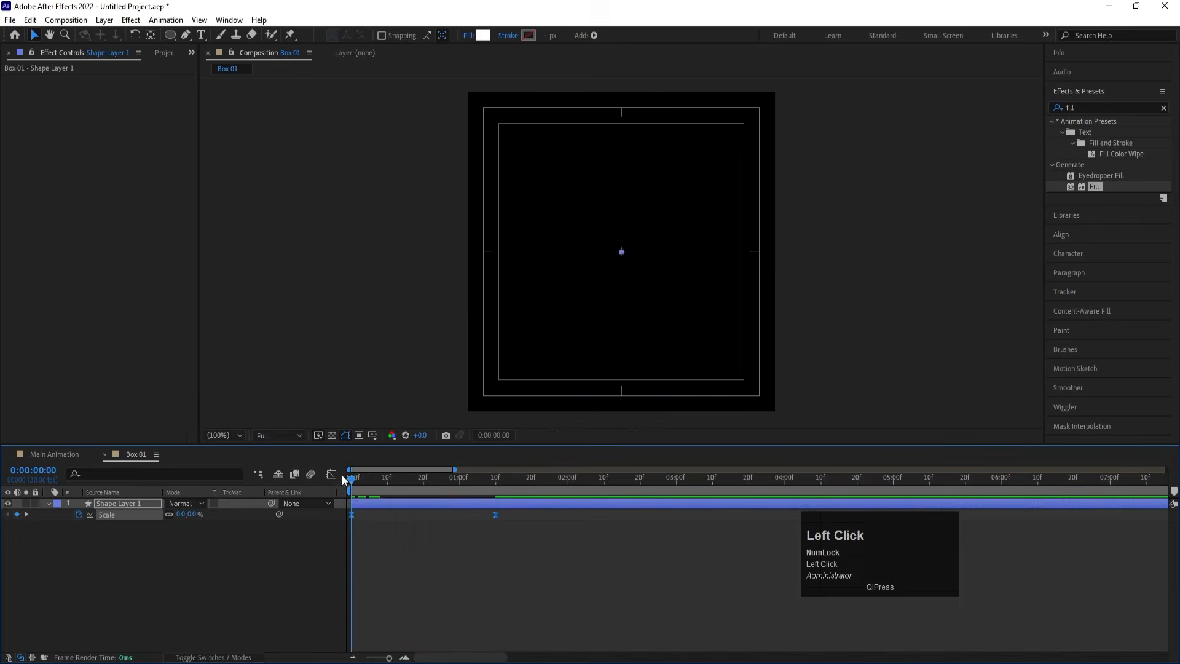
# Preview the circle's eased scale animation from the first frame
pyautogui.press('space')
pyautogui.press('space')
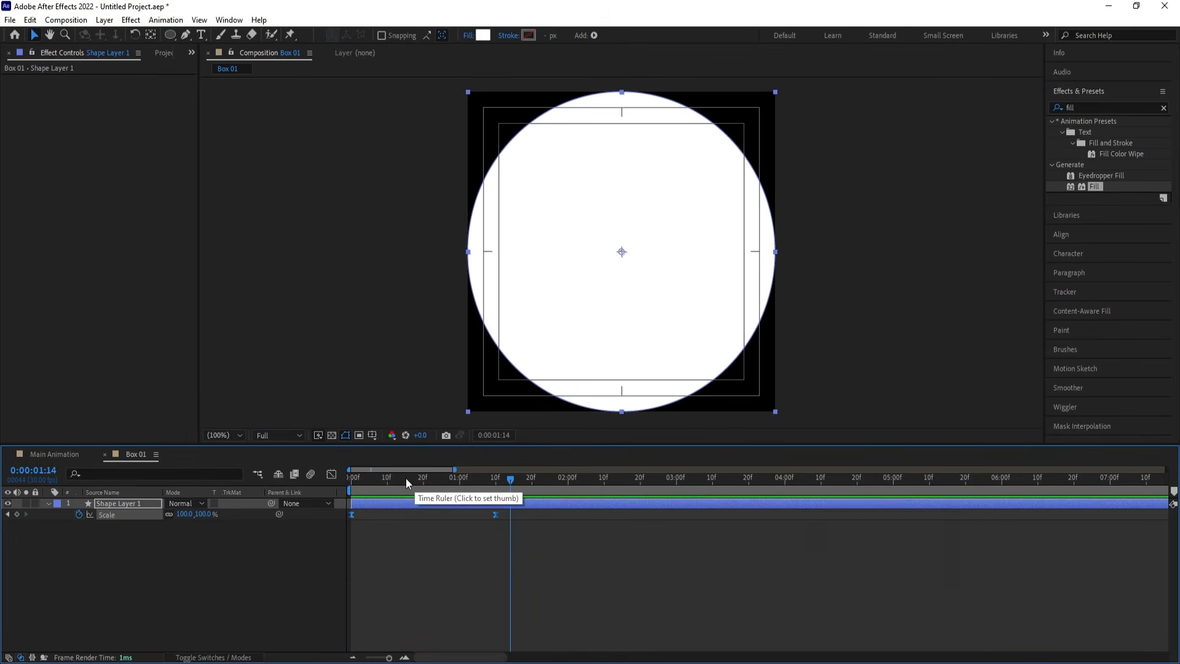
pyautogui.click(351, 477)
pyautogui.click(240, 574)
pyautogui.press('space')
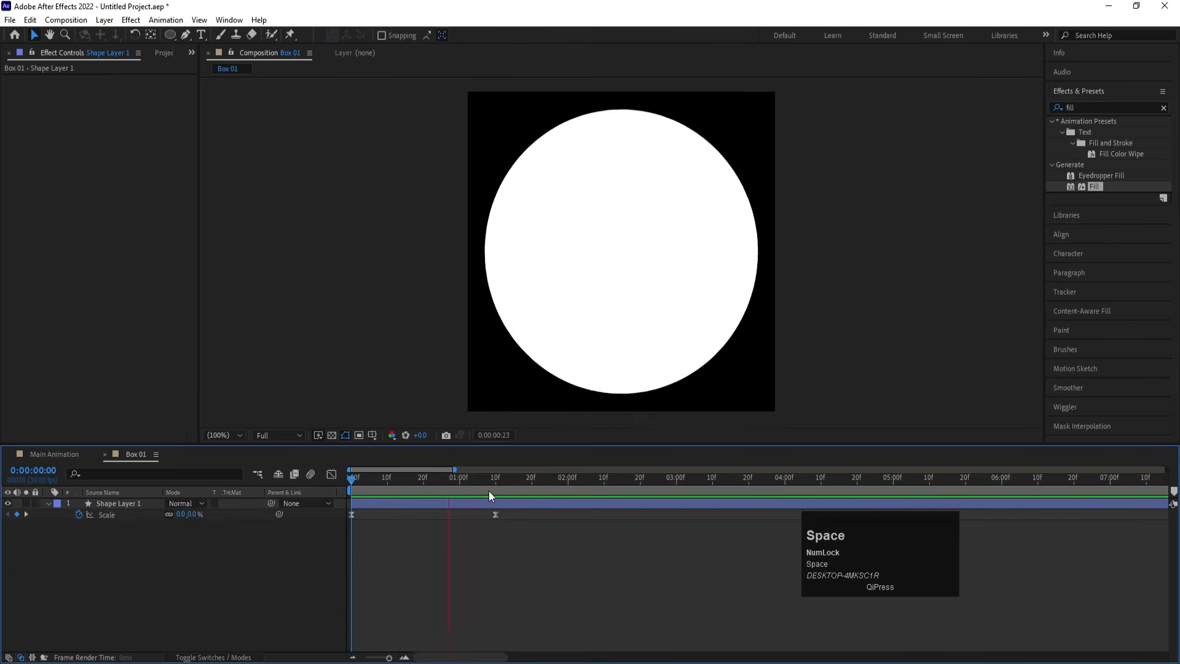
pyautogui.press('k')
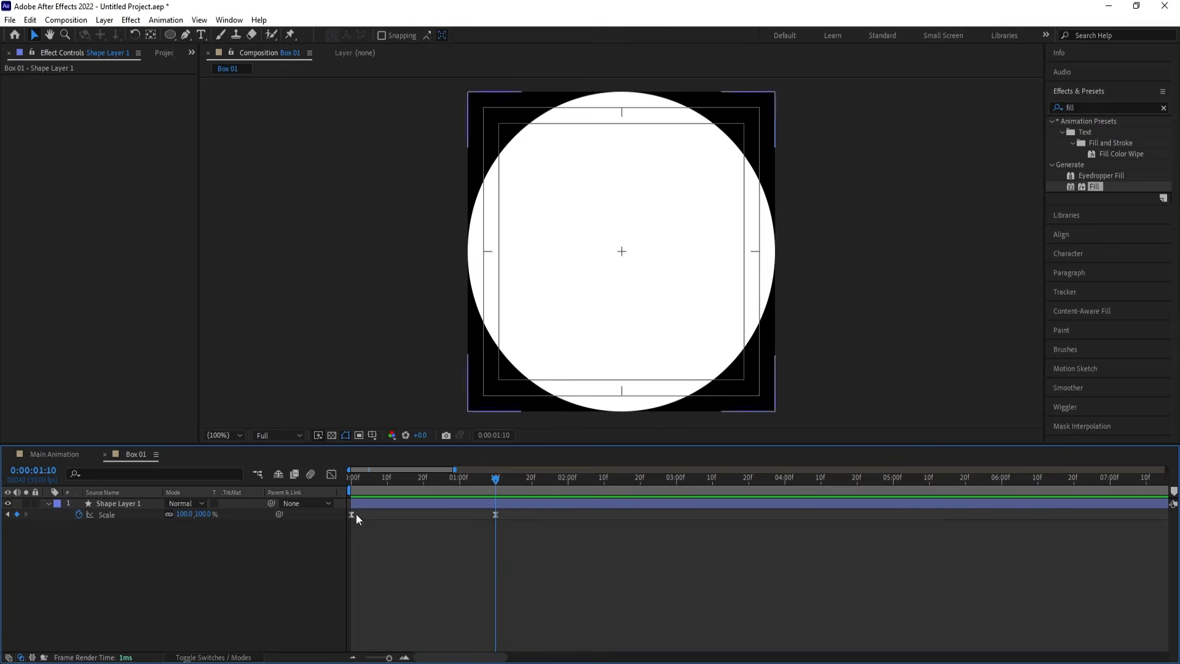
pyautogui.moveTo(386, 482); pyautogui.dragTo(238, 551)
pyautogui.press('space')
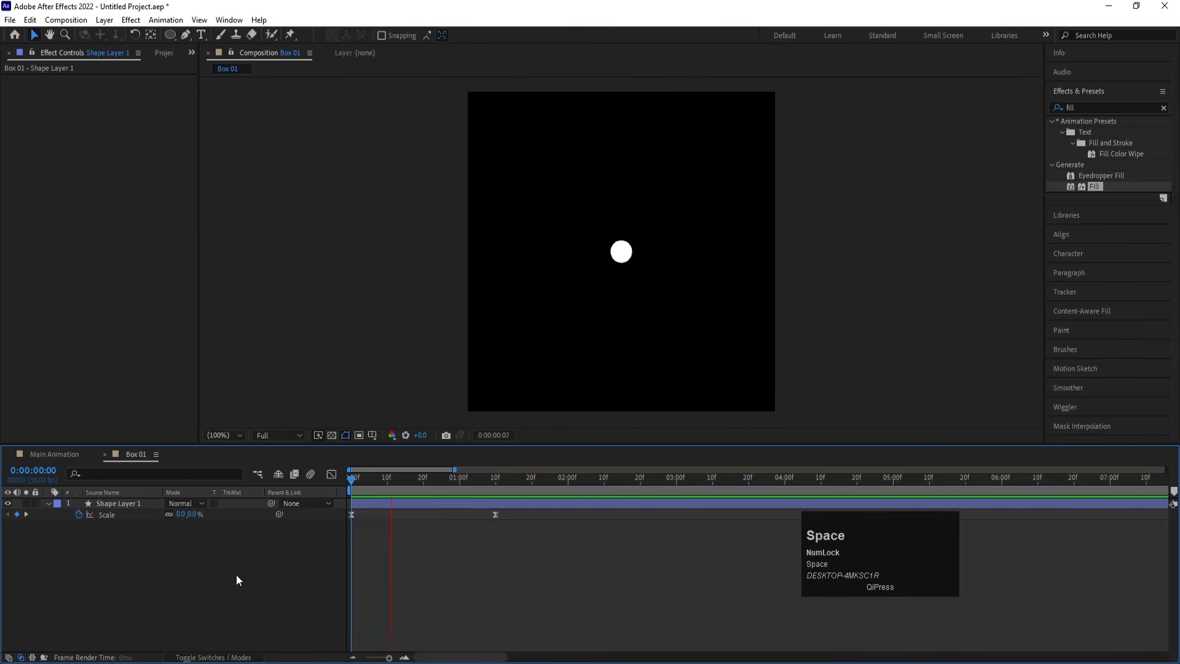
# Draw a small white circle on a new shape layer near the composition's upper-left corner and center its anchor point
pyautogui.click(171, 34)
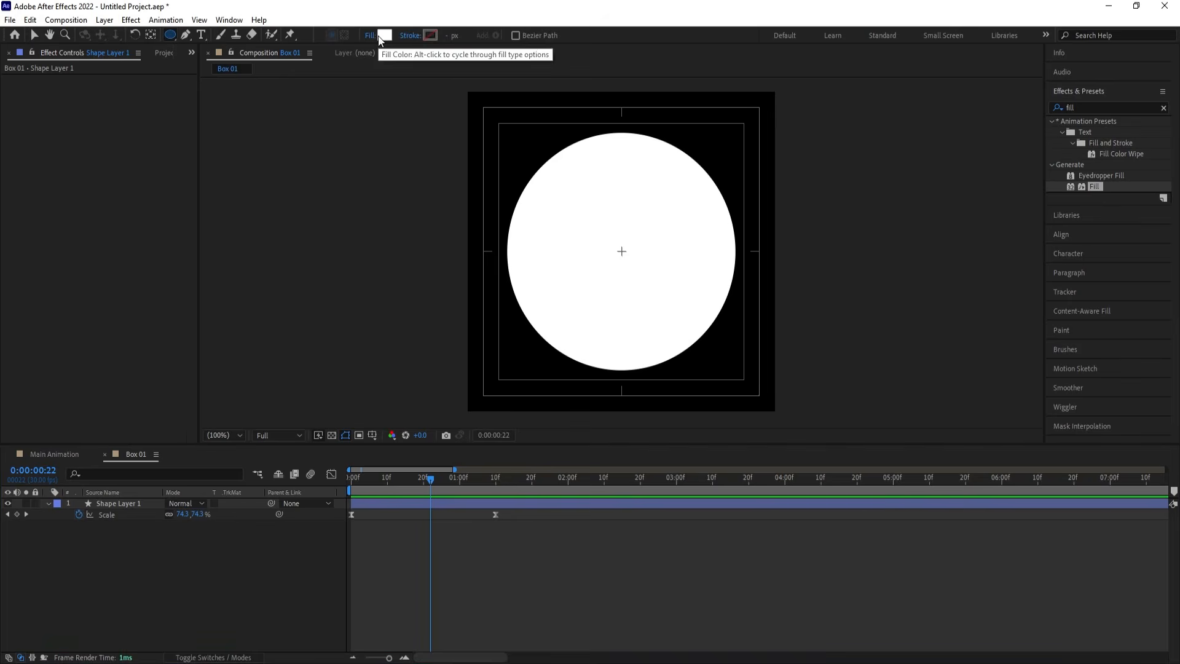
pyautogui.keyDown('shift'); pyautogui.click(502, 132); pyautogui.keyUp('shift')
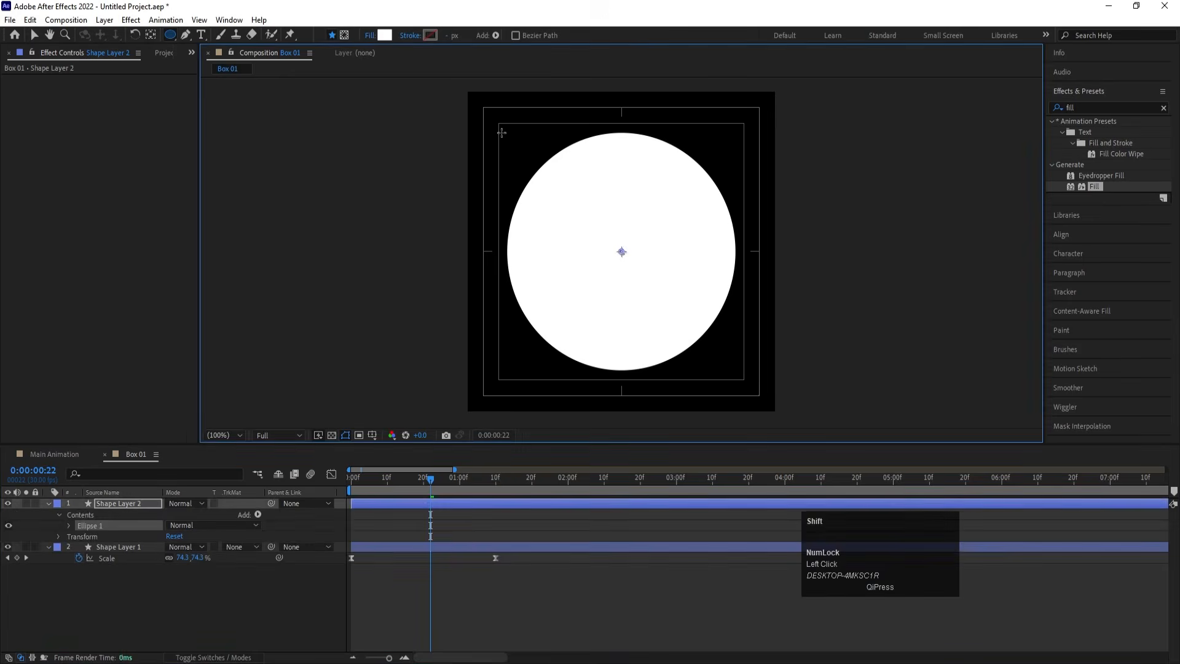
pyautogui.moveTo(501, 133); pyautogui.dragTo(509, 140)
pyautogui.click(376, 619)
pyautogui.click(370, 503)
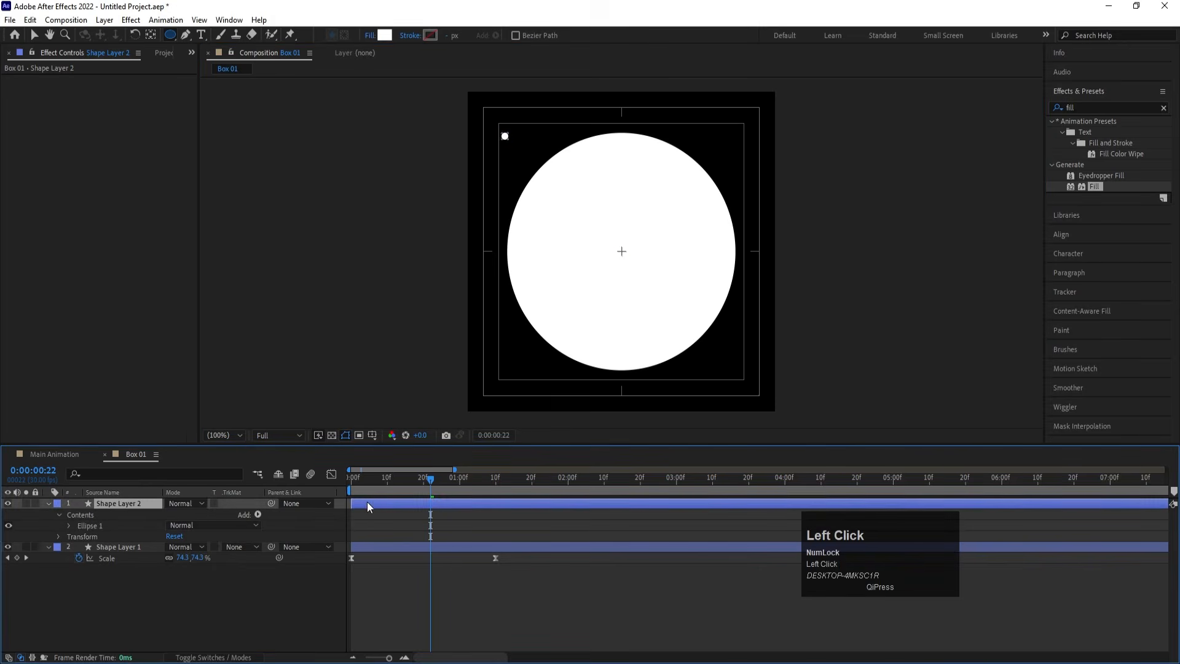
pyautogui.hotkey('ctrl', 'alt', 'Home')
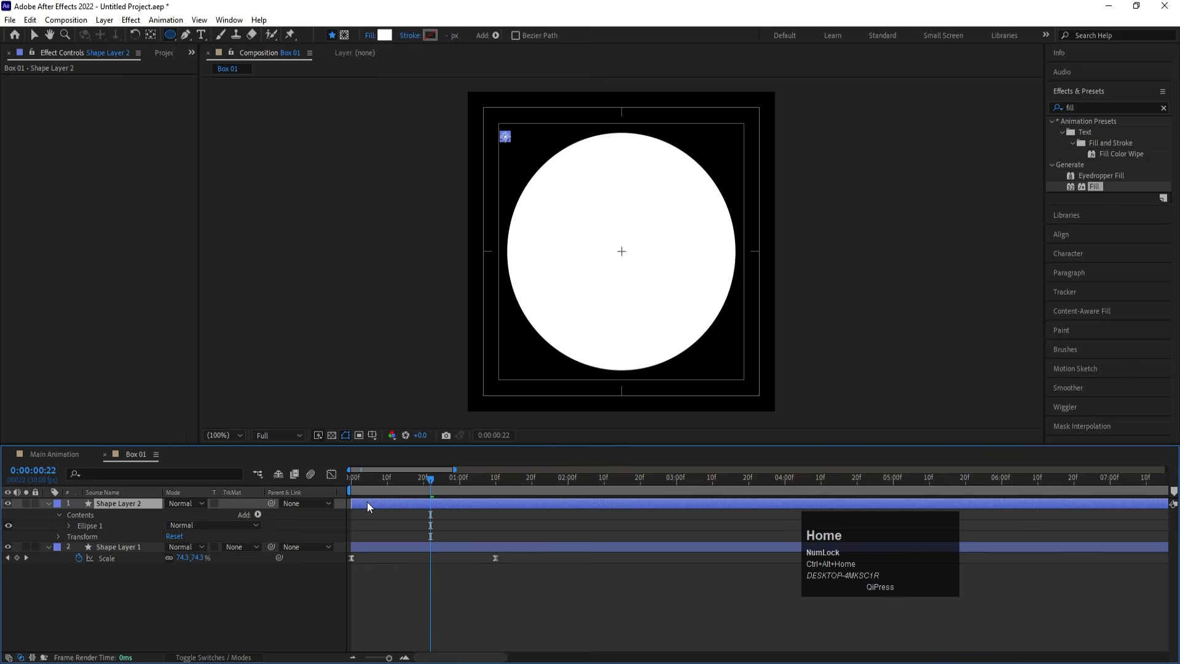
# Align the small circle layer to the composition's left and top edges
pyautogui.click(1056, 240)
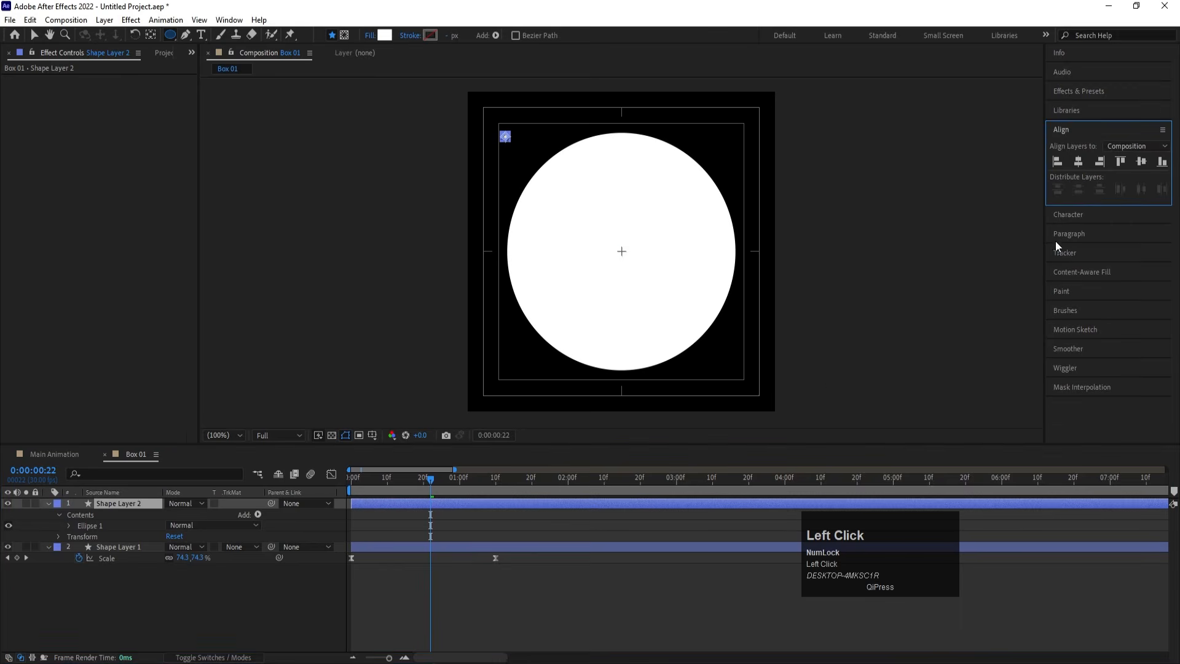
pyautogui.click(1079, 162)
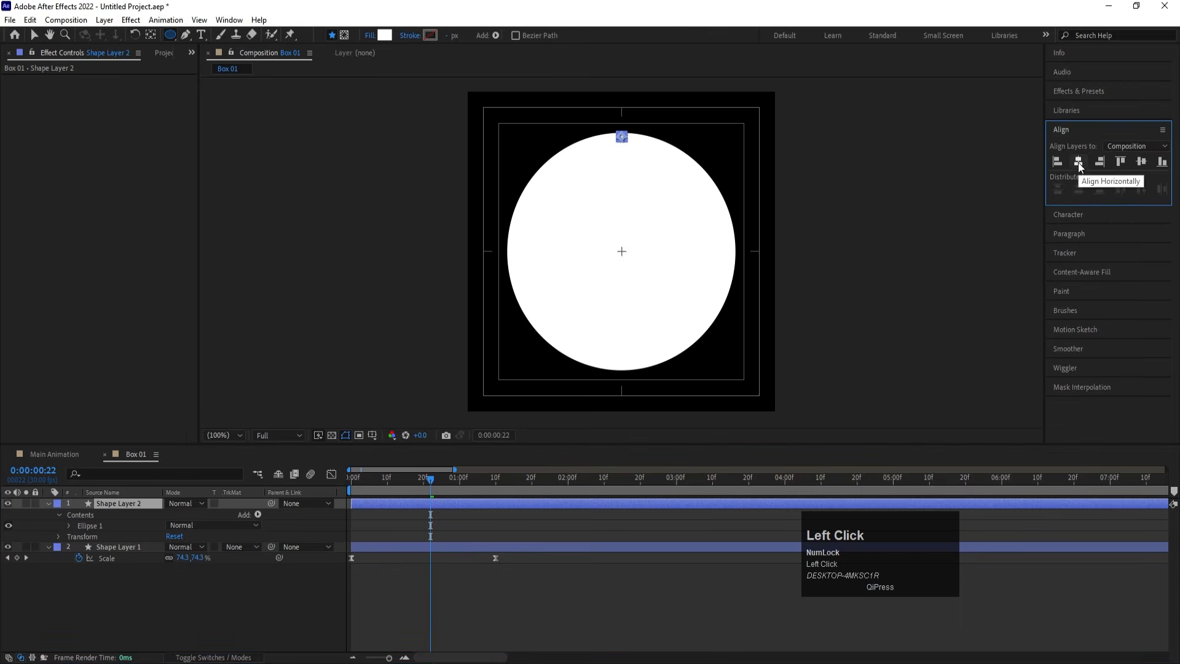
pyautogui.click(1138, 163)
pyautogui.click(1058, 161)
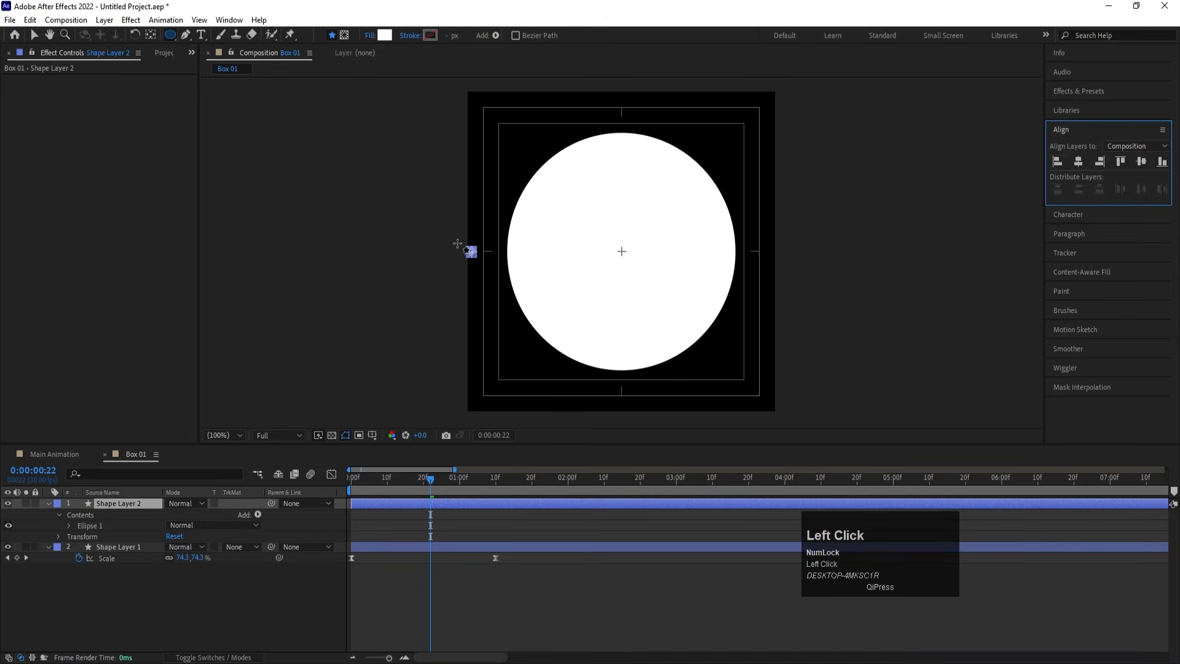
pyautogui.click(1121, 161)
# Add a Repeater to the small circle with 30 copies and a transform Position of 18, 0
pyautogui.click(257, 516)
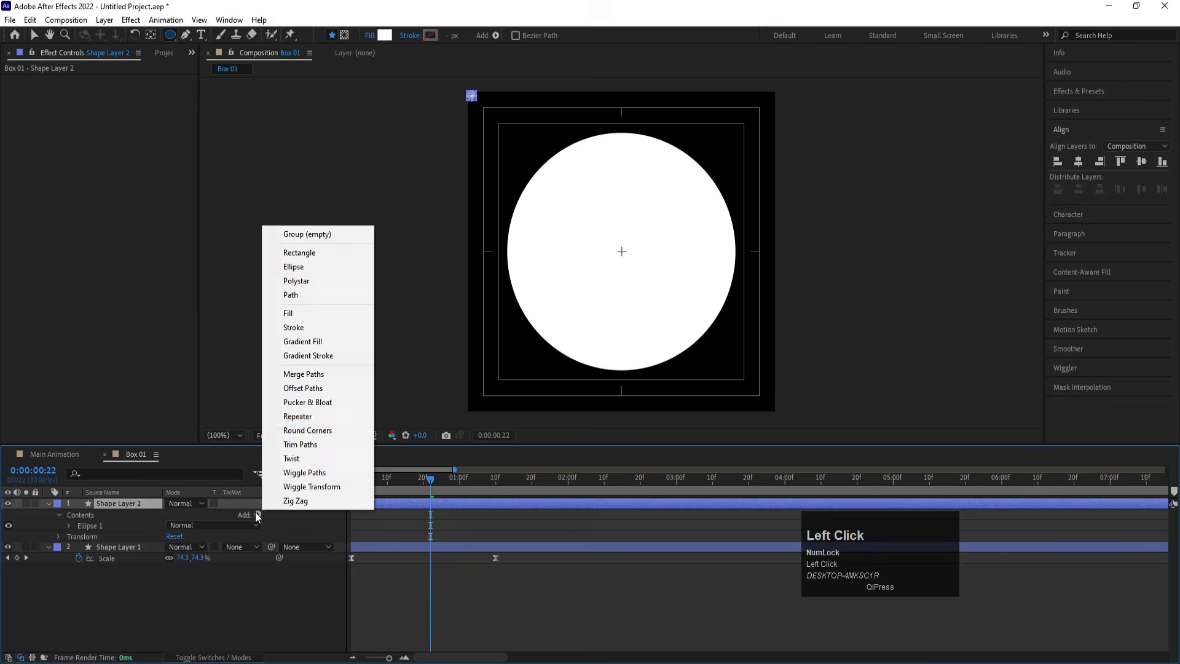
pyautogui.click(298, 417)
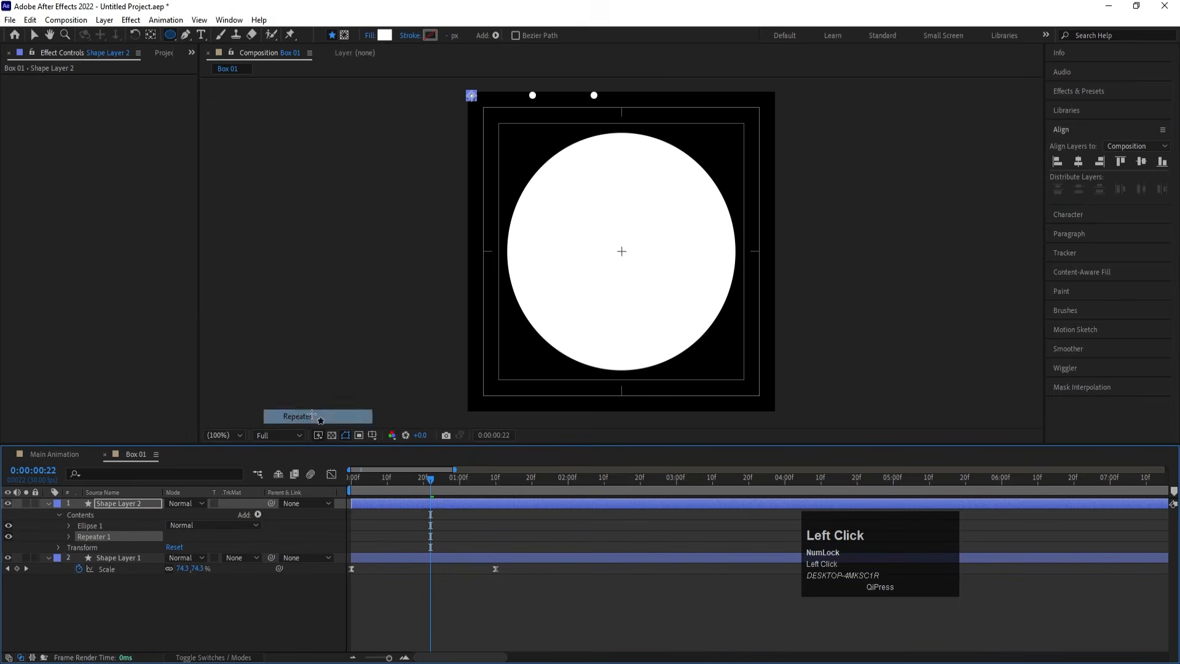
pyautogui.click(68, 536)
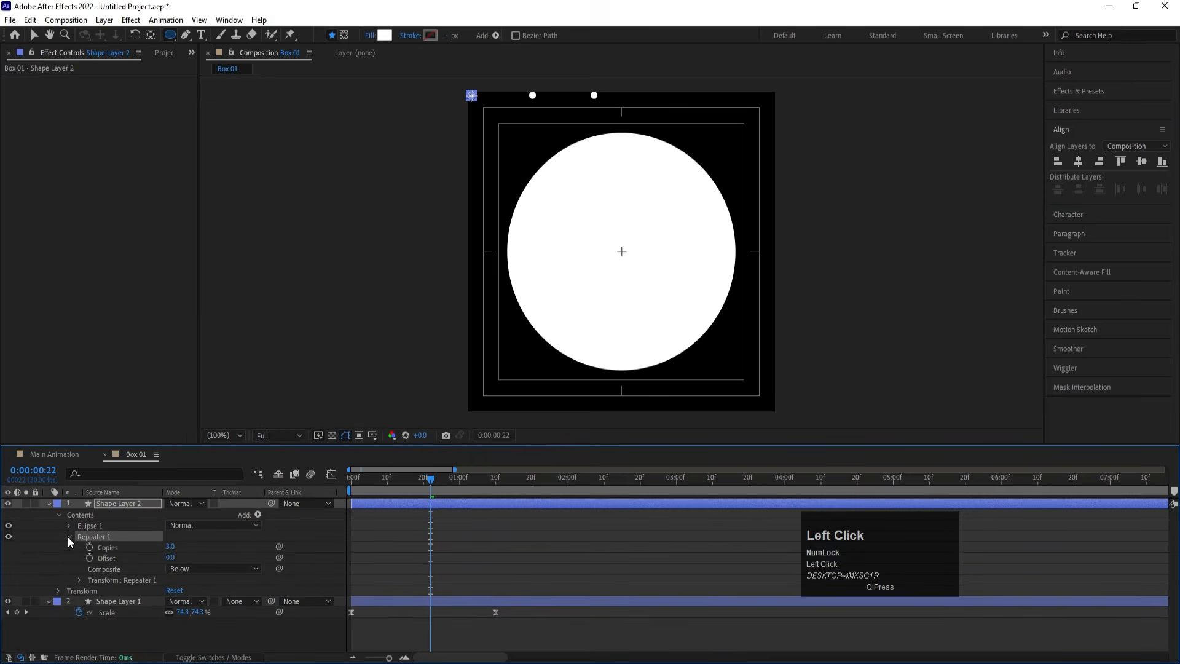
pyautogui.click(79, 580)
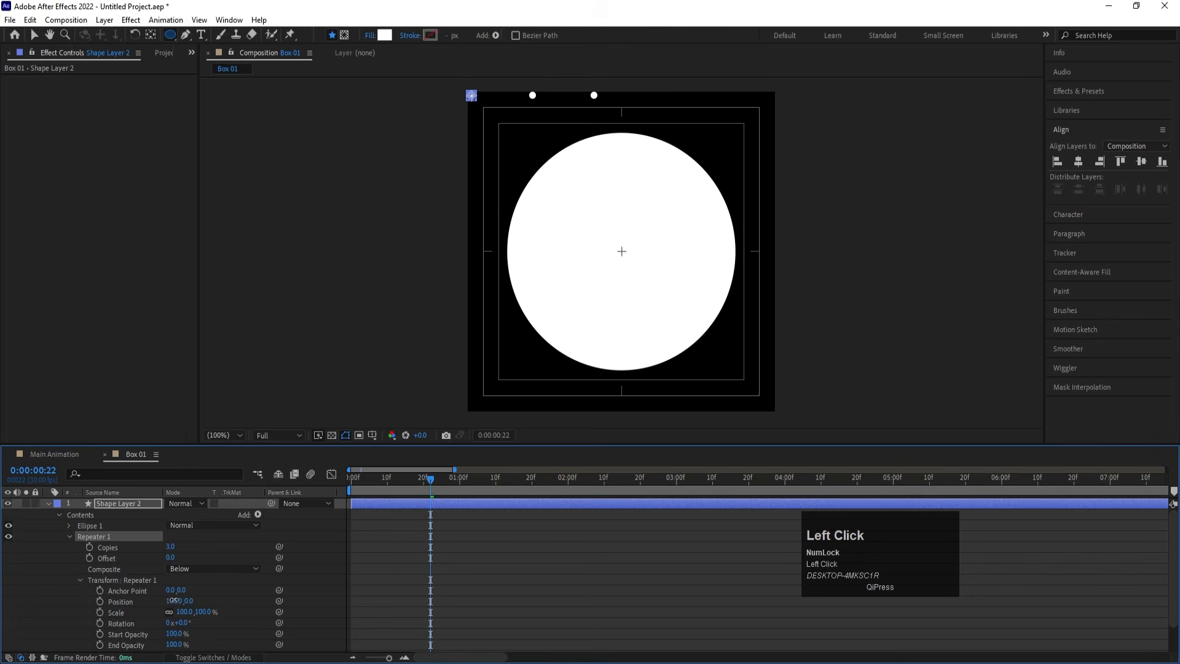
pyautogui.moveTo(174, 601); pyautogui.dragTo(131, 605)
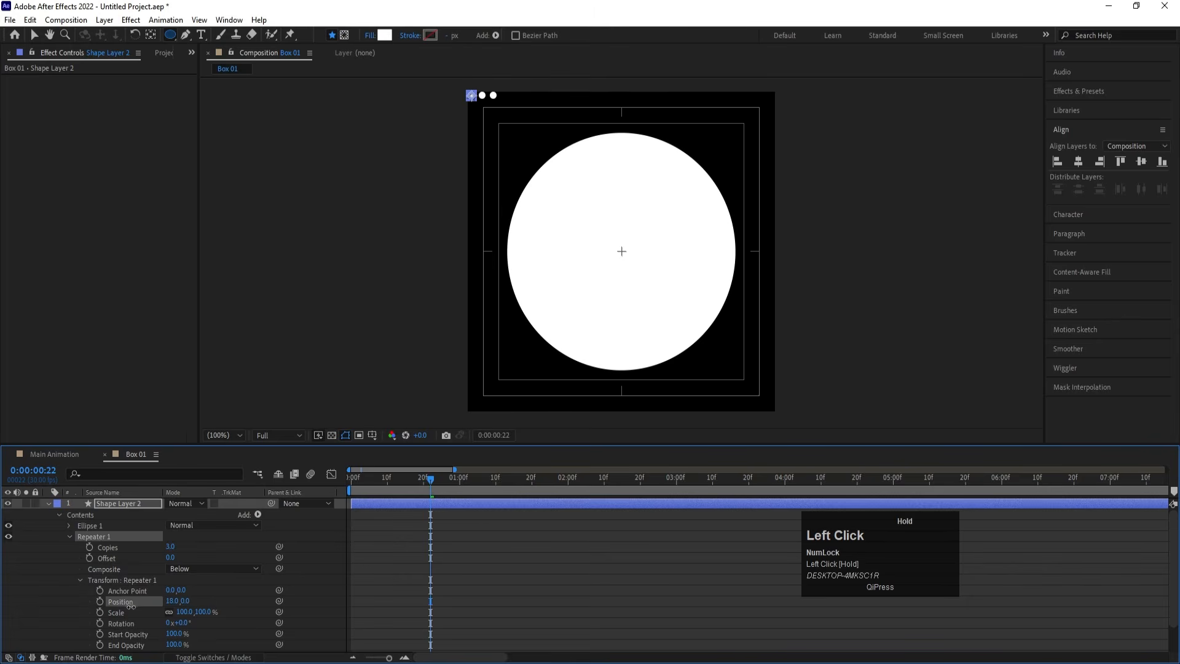
pyautogui.moveTo(169, 546); pyautogui.dragTo(185, 541)
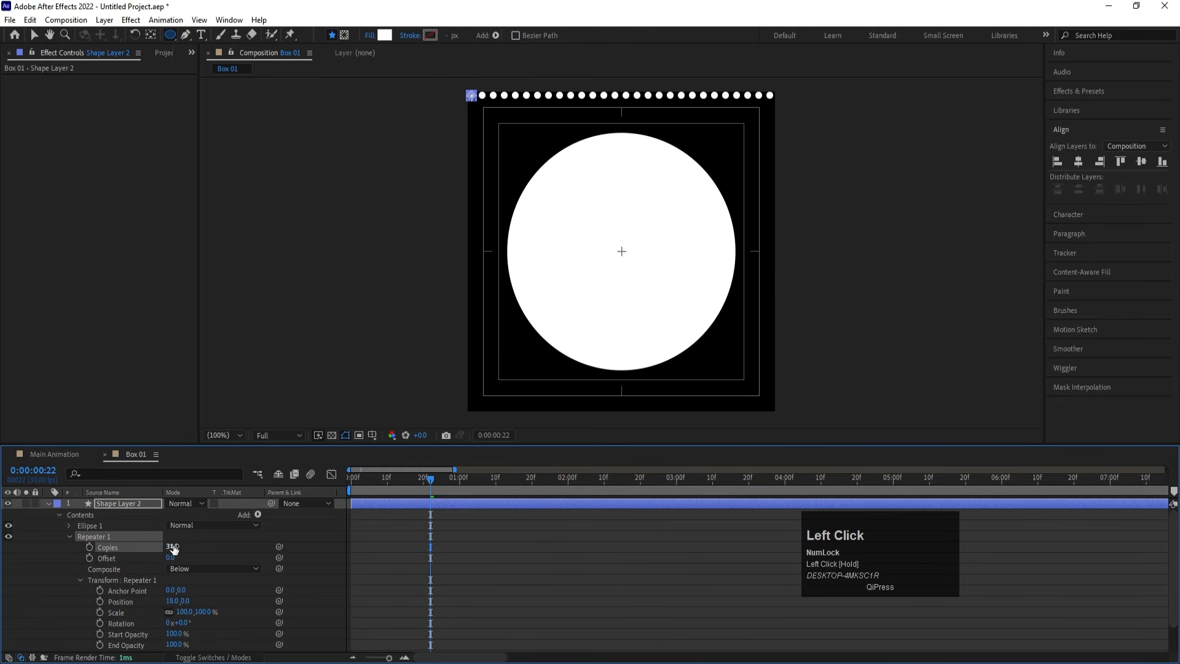
pyautogui.click(173, 546)
pyautogui.write('30')
pyautogui.press('Return')
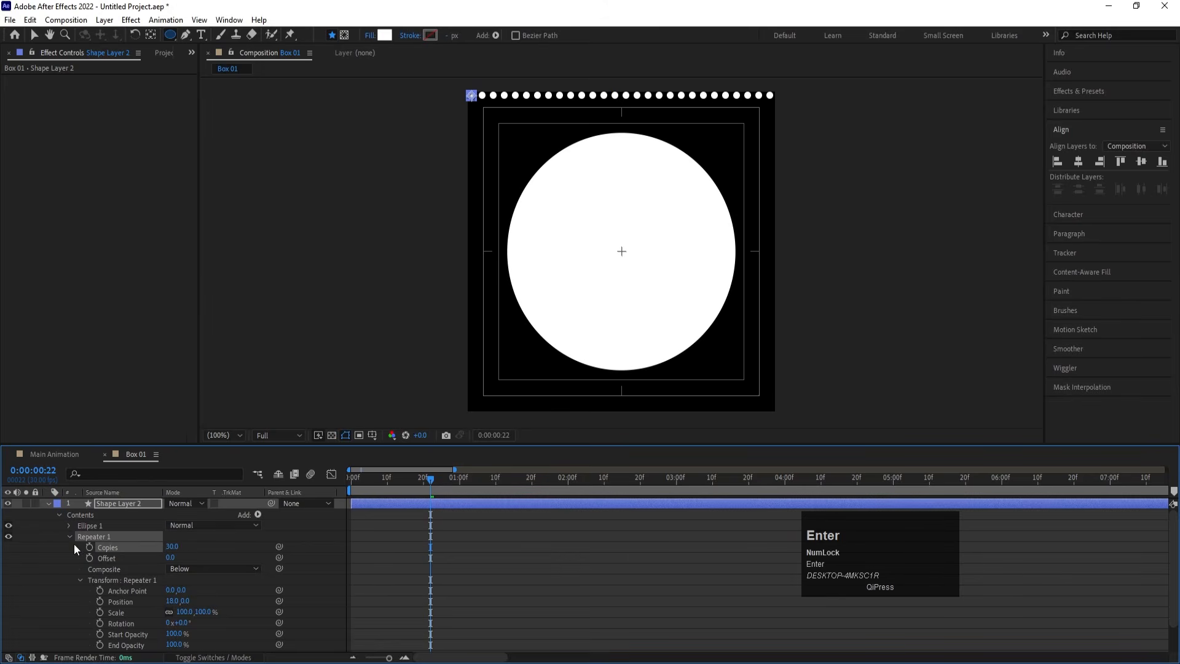
pyautogui.click(69, 536)
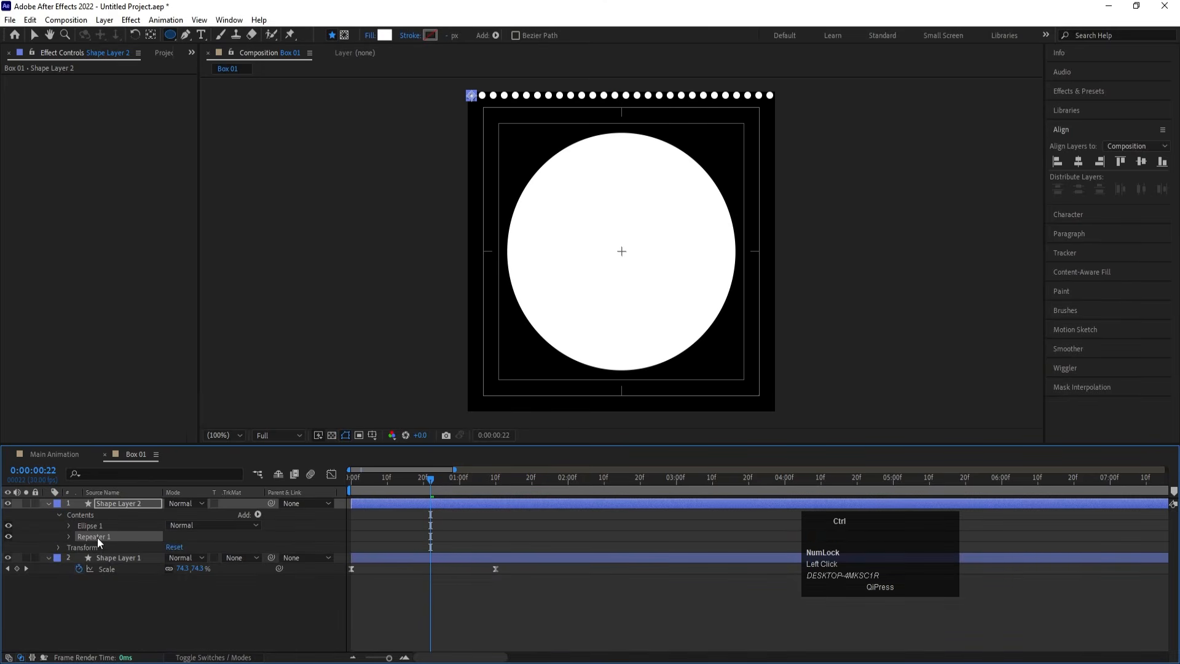
# Duplicate the Repeater and set the duplicate's transform Position to 0, 18 to form a dot grid
pyautogui.hotkey('ctrl', 'd')
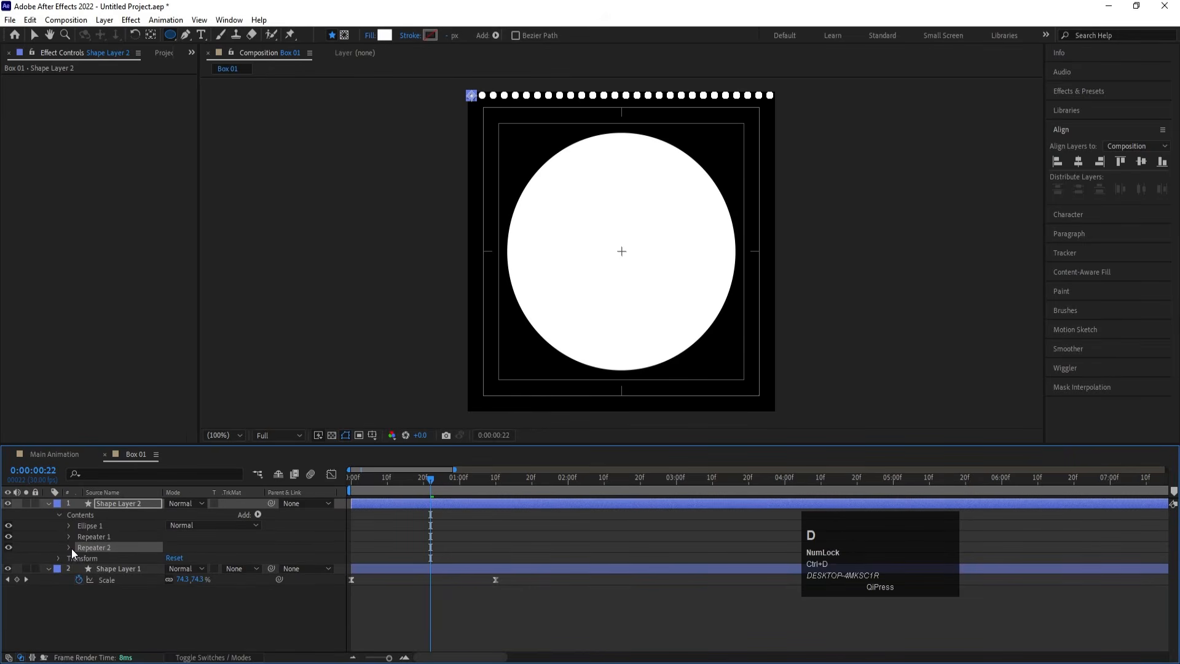
pyautogui.click(70, 548)
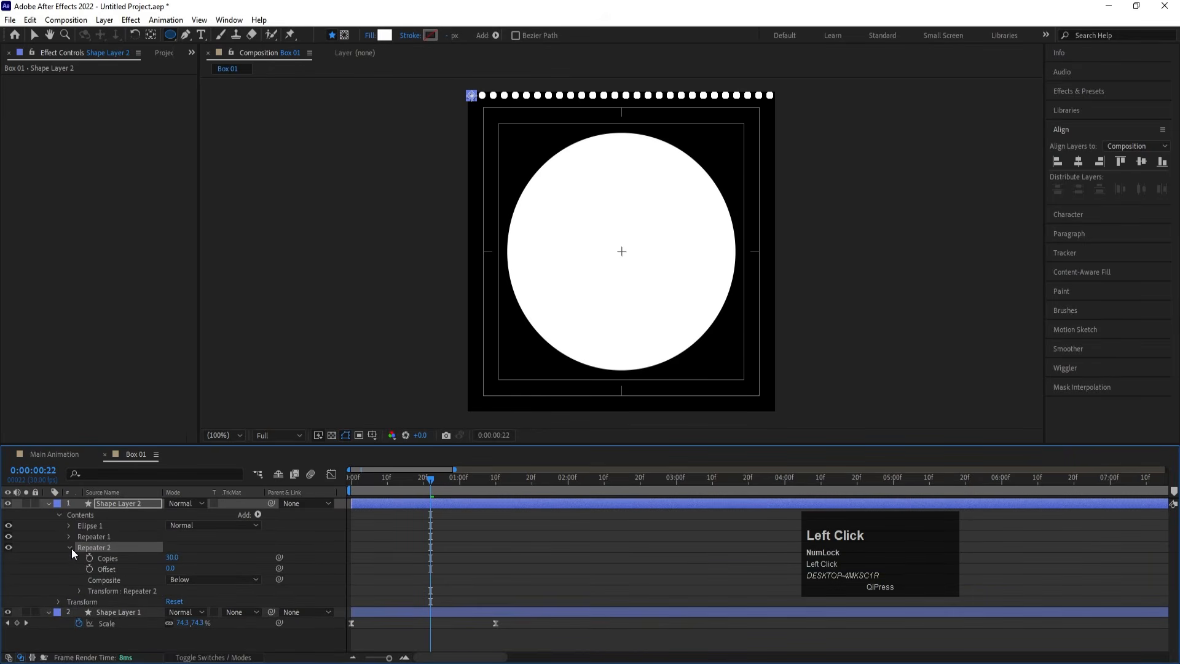
pyautogui.click(79, 591)
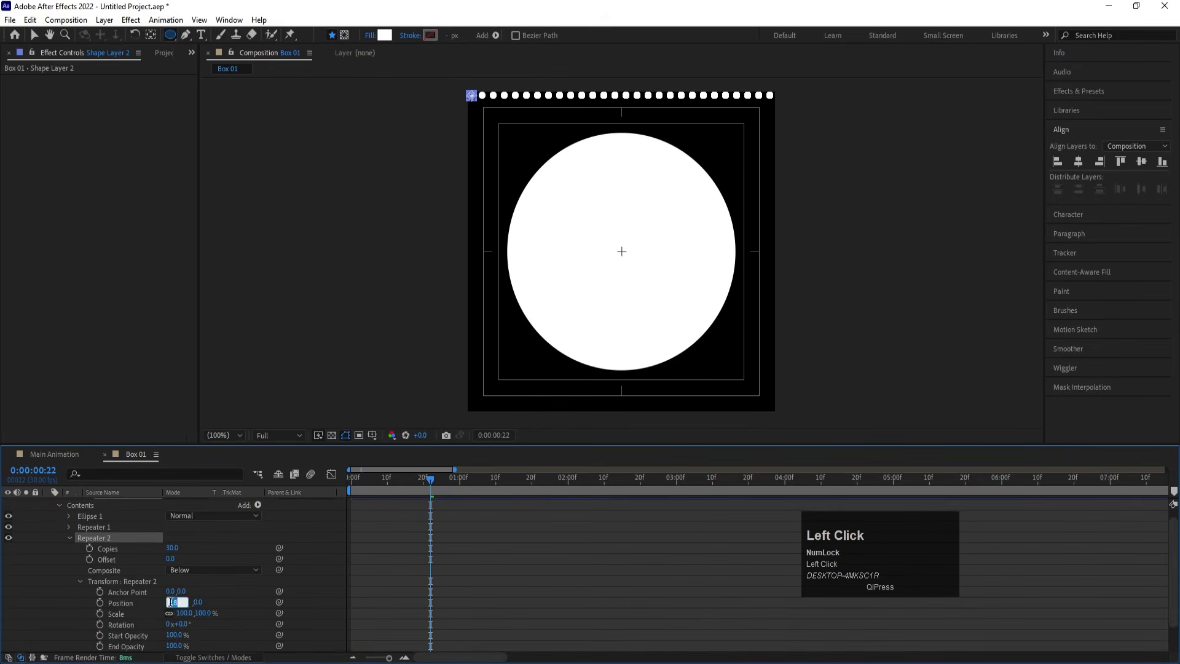
pyautogui.press('Return')
pyautogui.moveTo(184, 602); pyautogui.dragTo(193, 602)
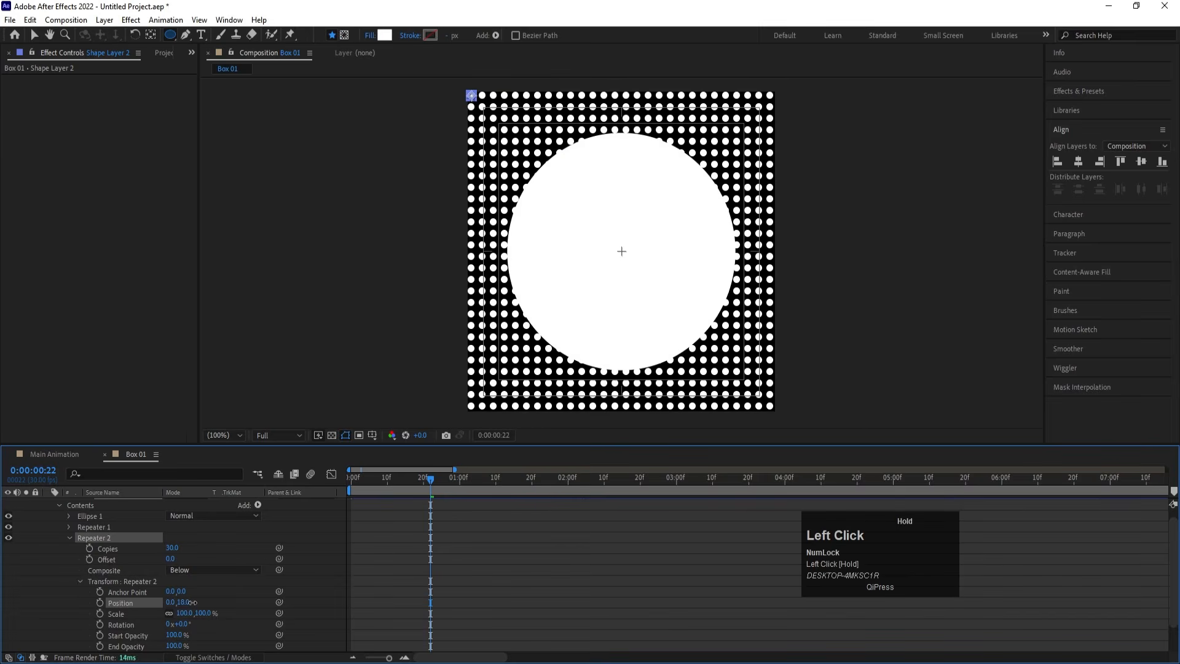
pyautogui.click(353, 572)
pyautogui.scroll(1, 23, 553)
pyautogui.click(49, 503)
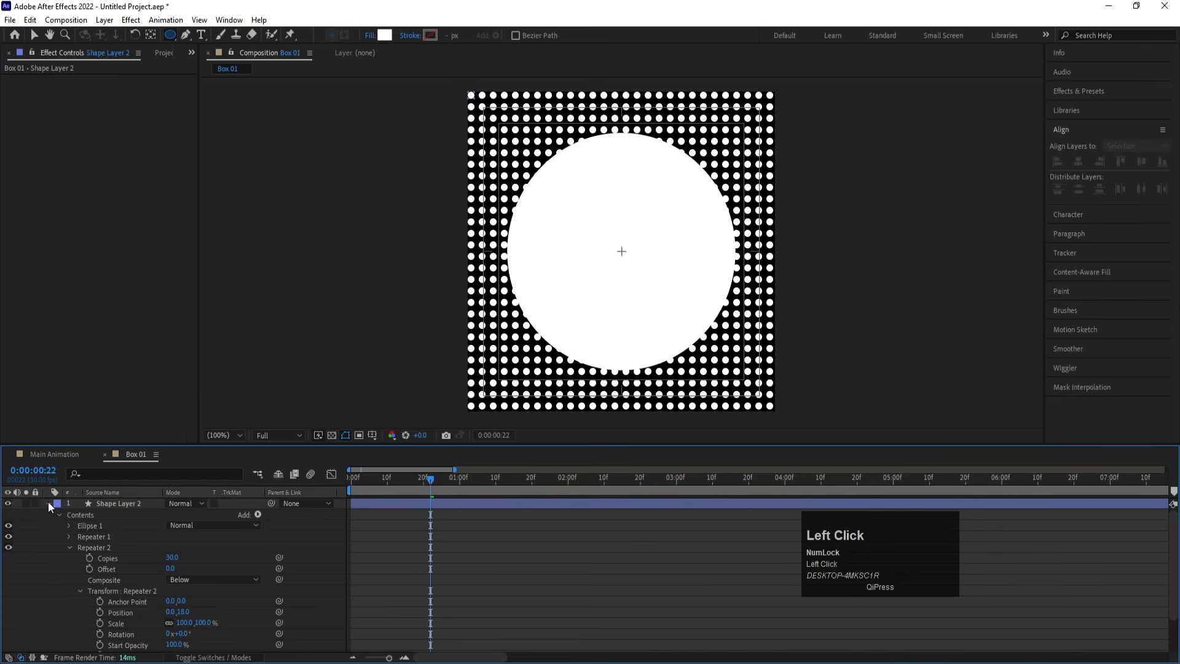
# Move the dot grid layer below the scaling circle, set its track matte to Alpha, and preview from the start
pyautogui.moveTo(116, 505); pyautogui.dragTo(110, 564)
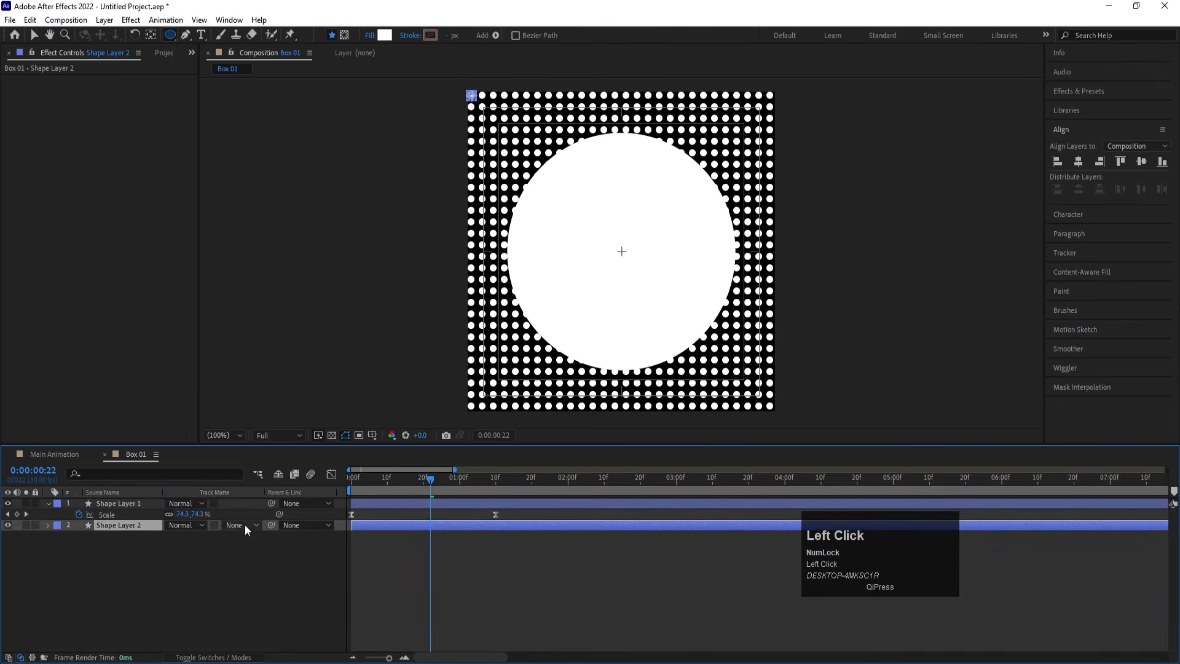
pyautogui.click(244, 524)
pyautogui.click(261, 555)
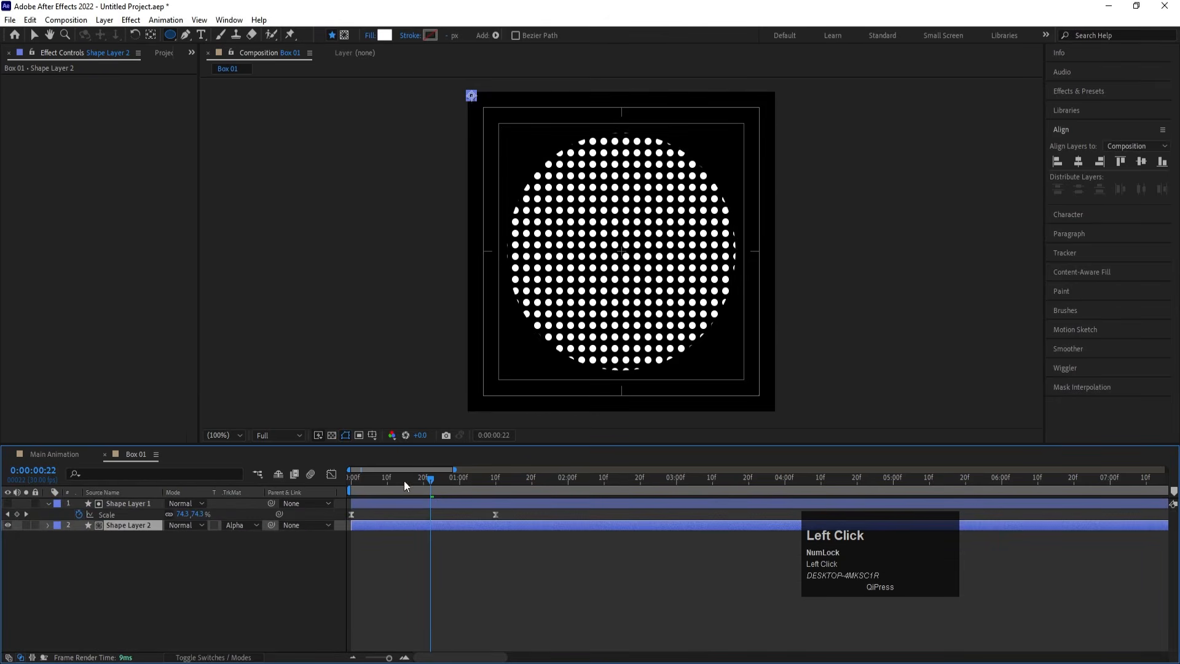
pyautogui.moveTo(404, 481); pyautogui.dragTo(349, 481)
pyautogui.press('space')
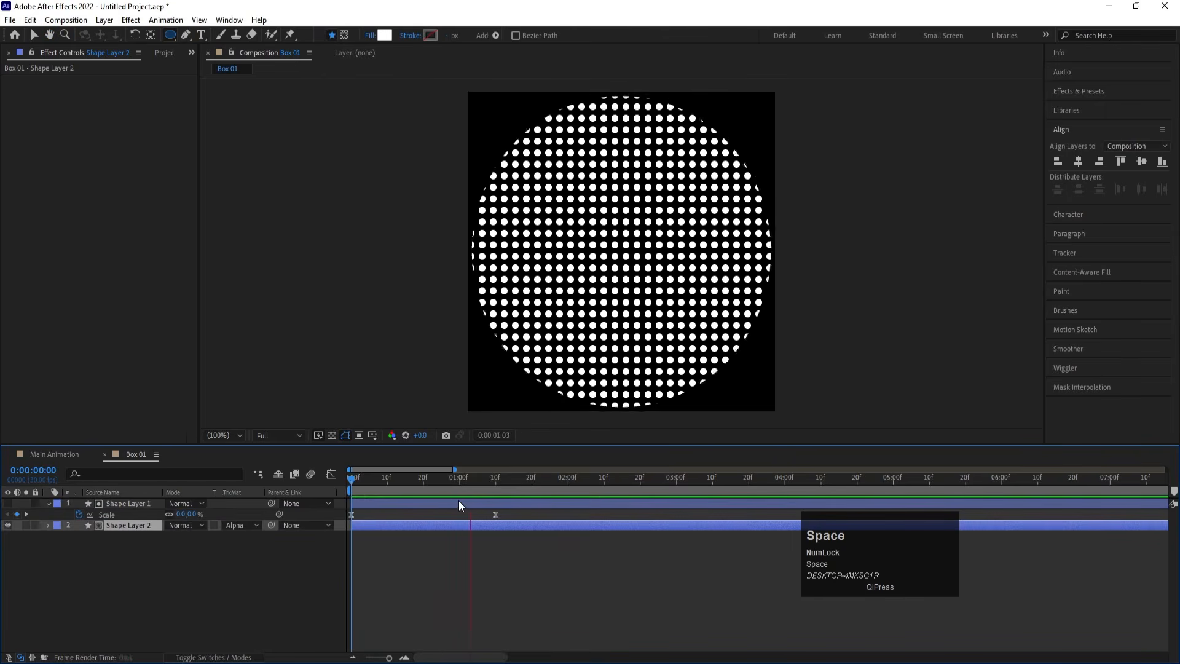
# Duplicate the scaling circle layer and move the copy to start at 0:00:00:20
pyautogui.press('space')
pyautogui.moveTo(388, 482); pyautogui.dragTo(284, 503)
pyautogui.press('space')
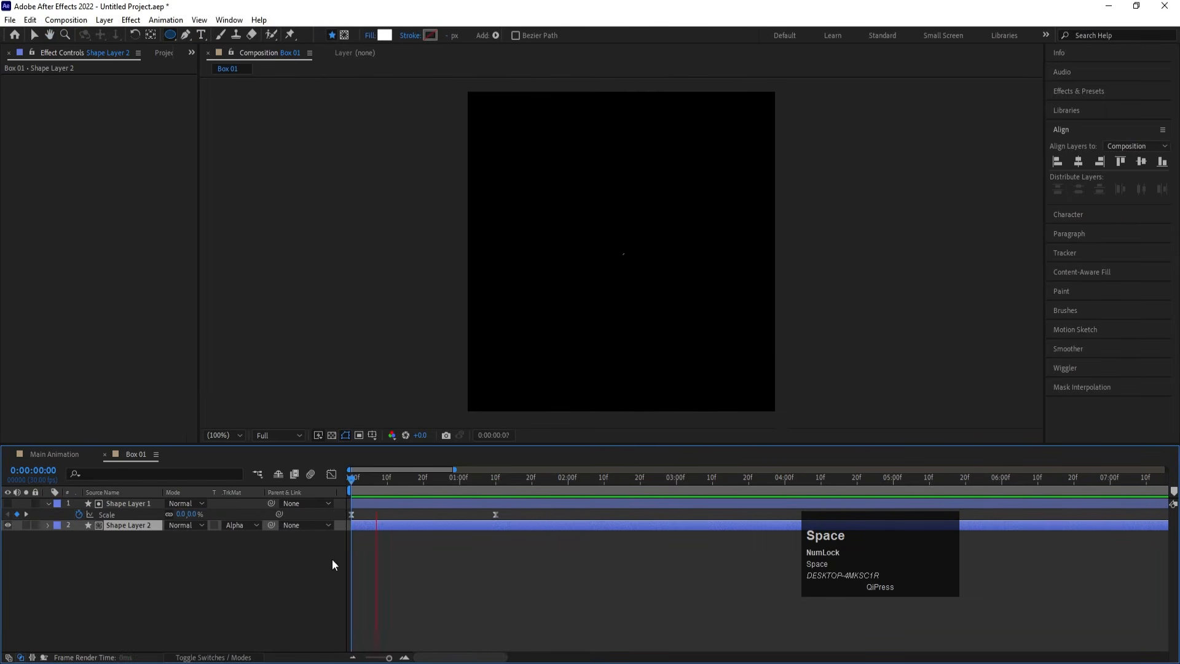
pyautogui.click(205, 569)
pyautogui.click(124, 504)
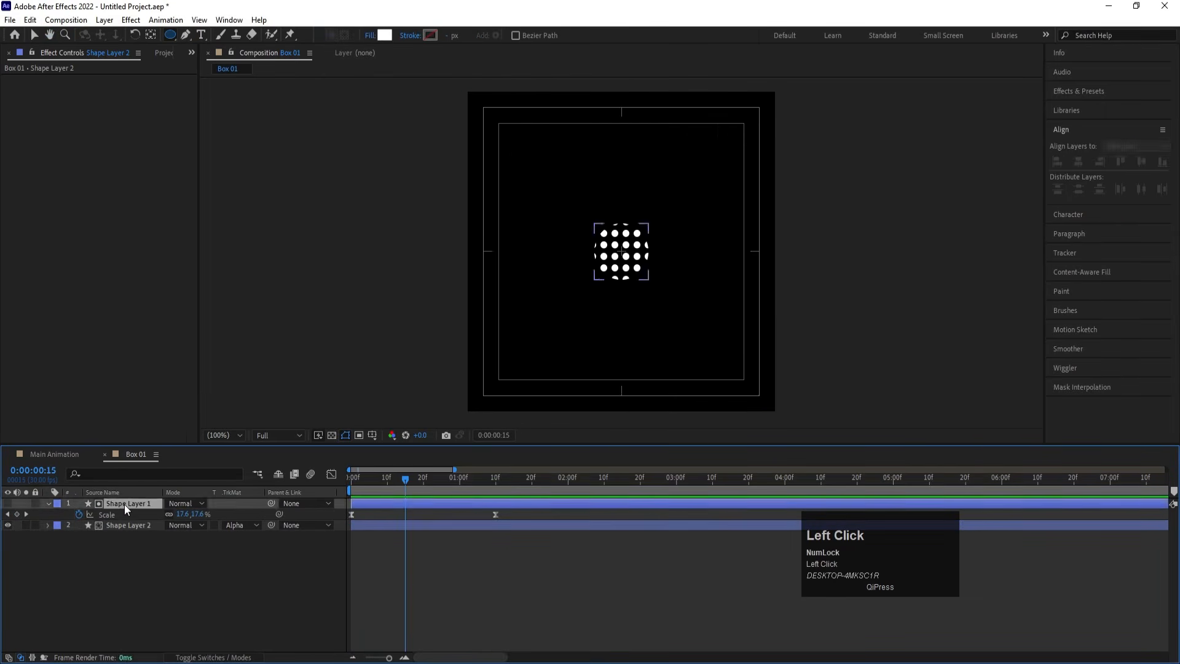
pyautogui.hotkey('ctrl', 'd')
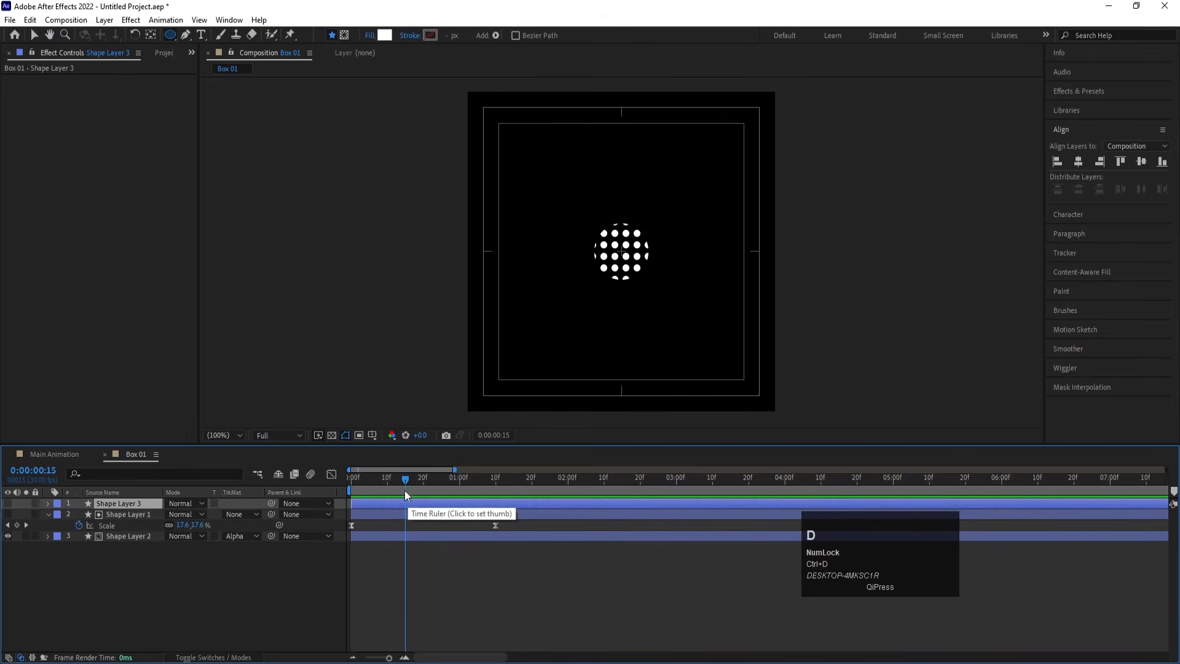
pyautogui.moveTo(408, 478); pyautogui.dragTo(425, 483)
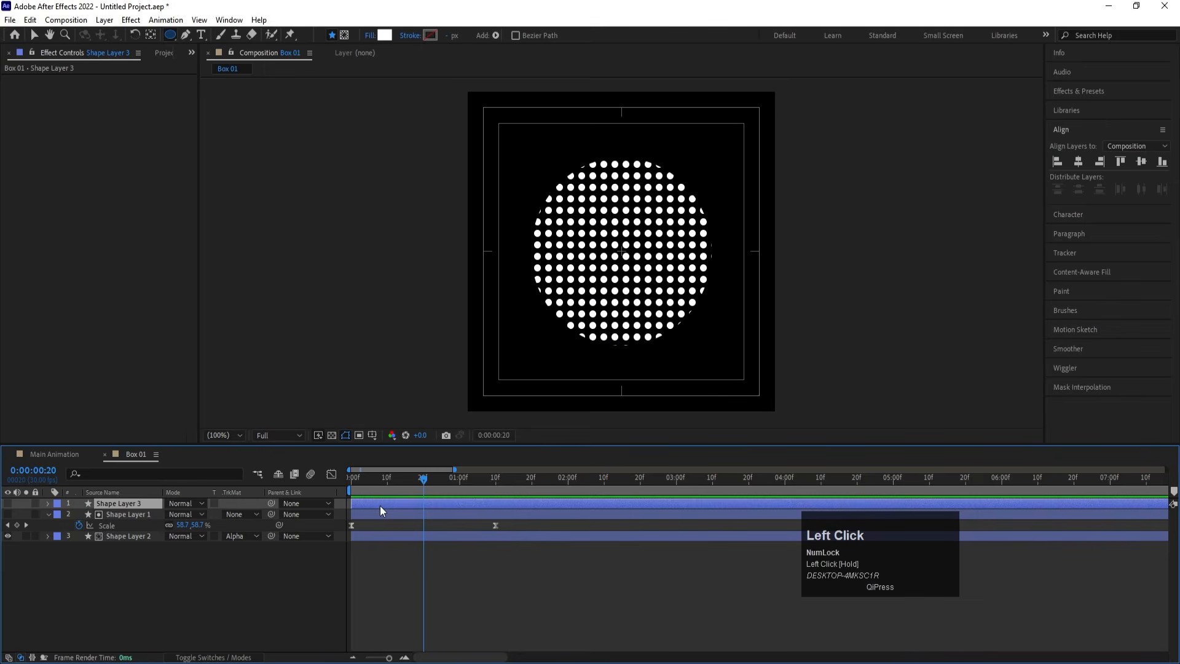
pyautogui.press('[')
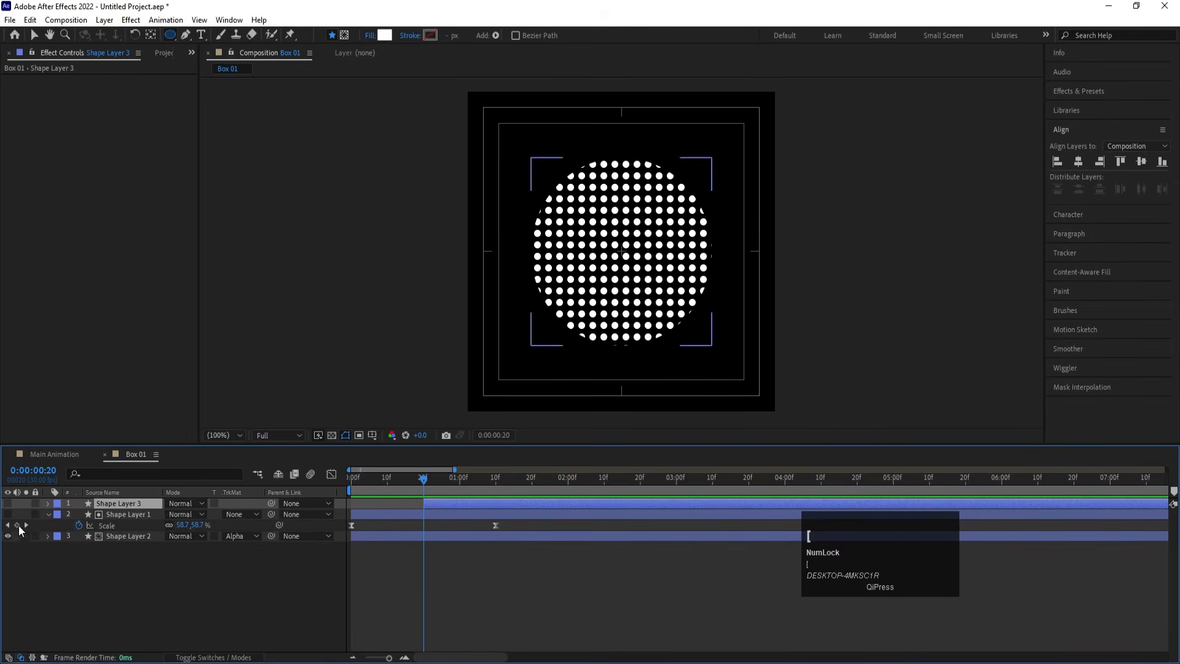
# Make the duplicated circle, Shape Layer 3, visible and preview the composition from the start
pyautogui.click(9, 503)
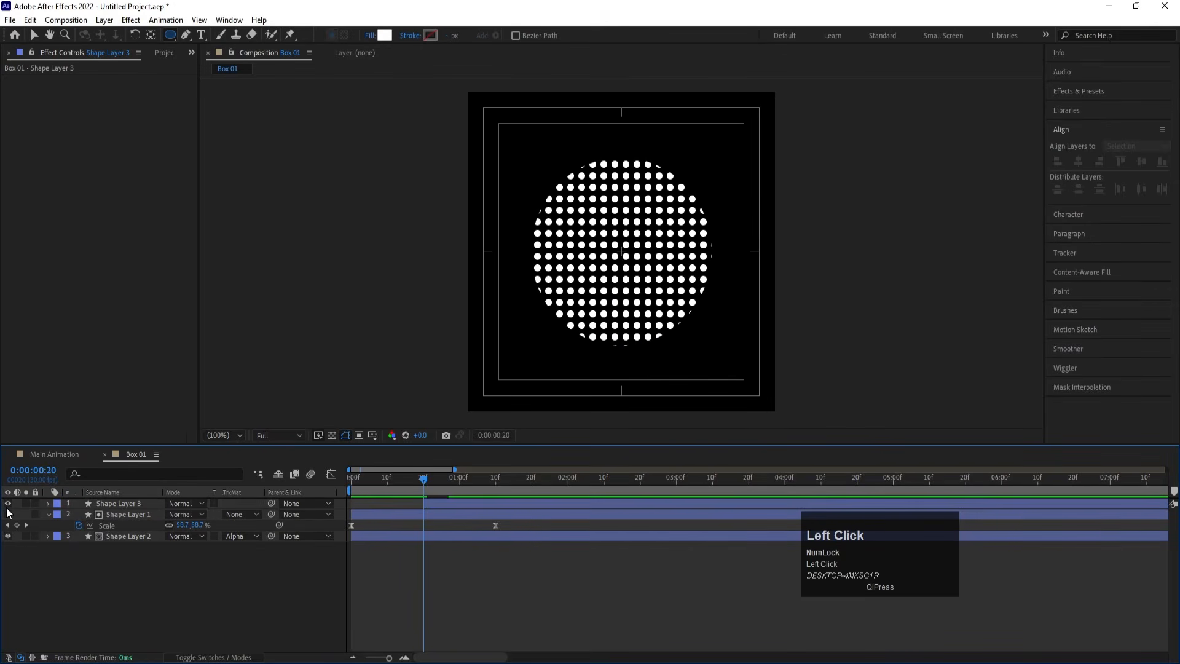
pyautogui.press('space')
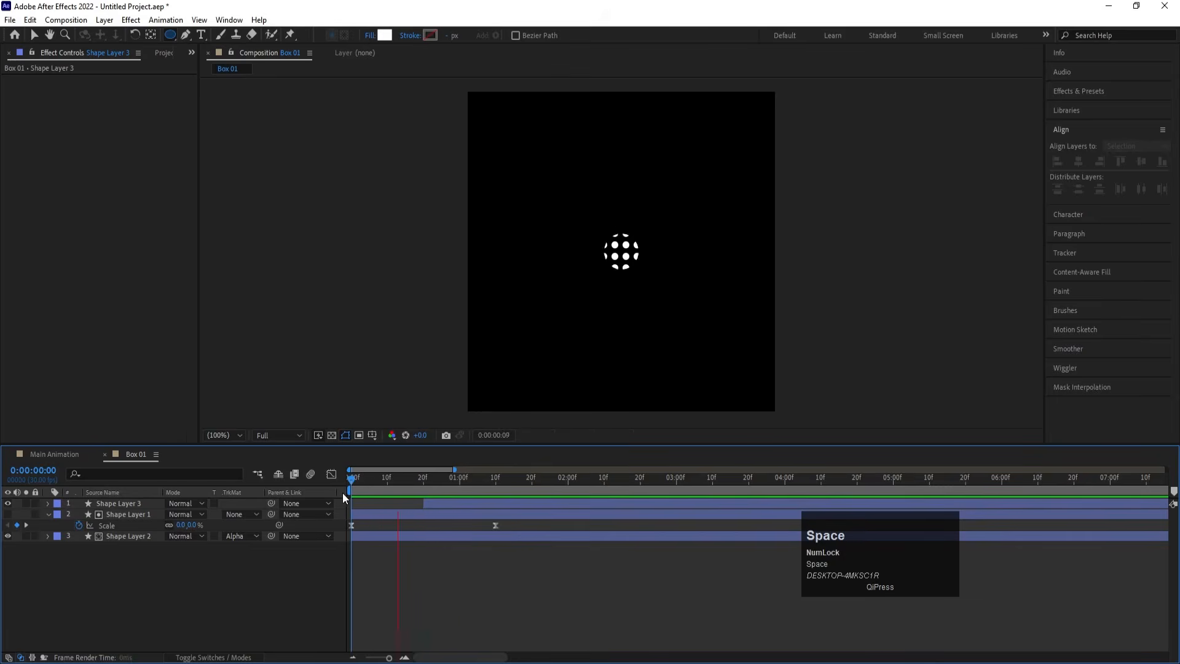
pyautogui.press('space')
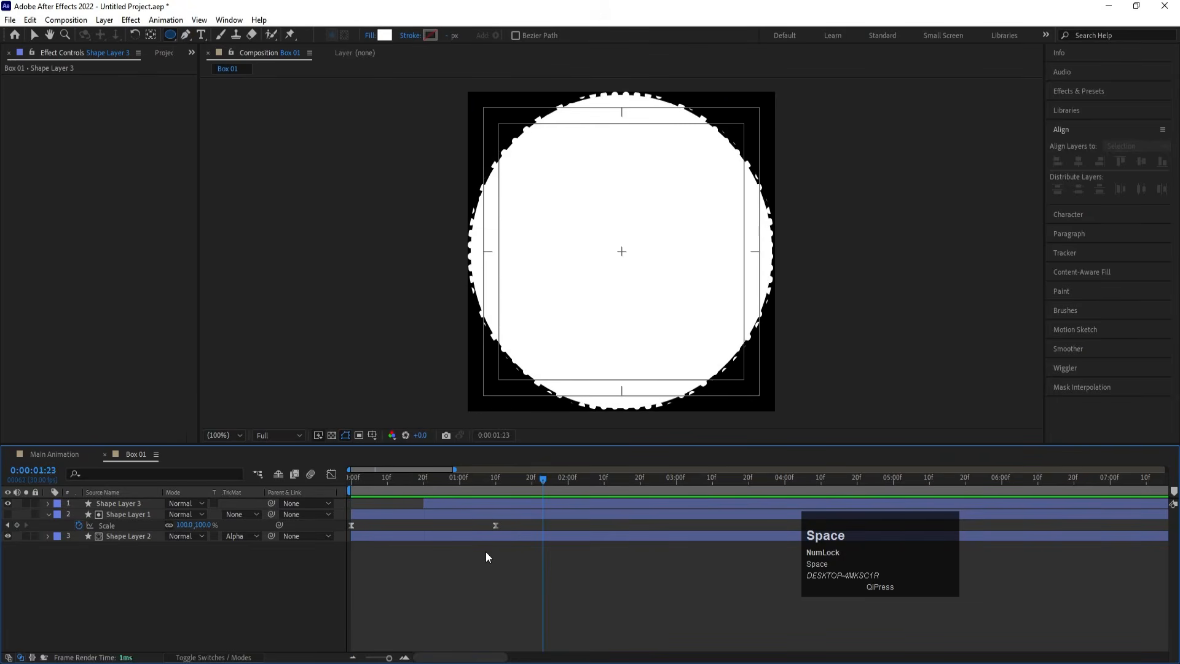
pyautogui.press('space')
pyautogui.press('space')
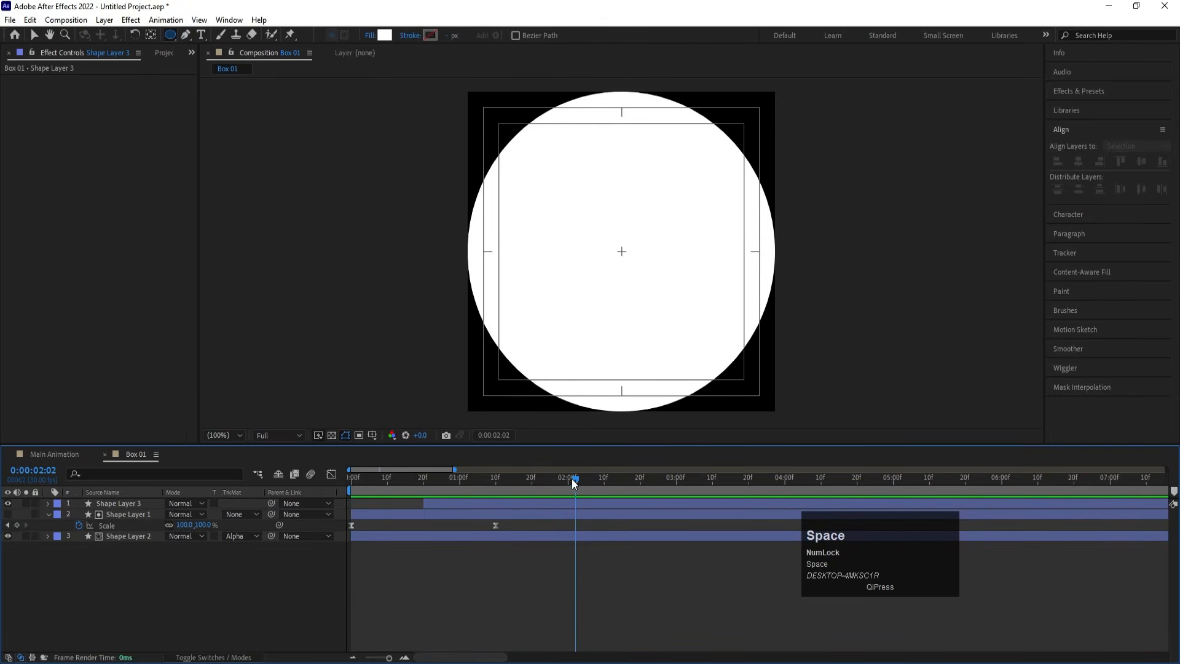
# Trim the end of Shape Layer 1 and the dot grid, Shape Layer 2, to 0:00:01:26
pyautogui.moveTo(573, 483); pyautogui.dragTo(568, 483)
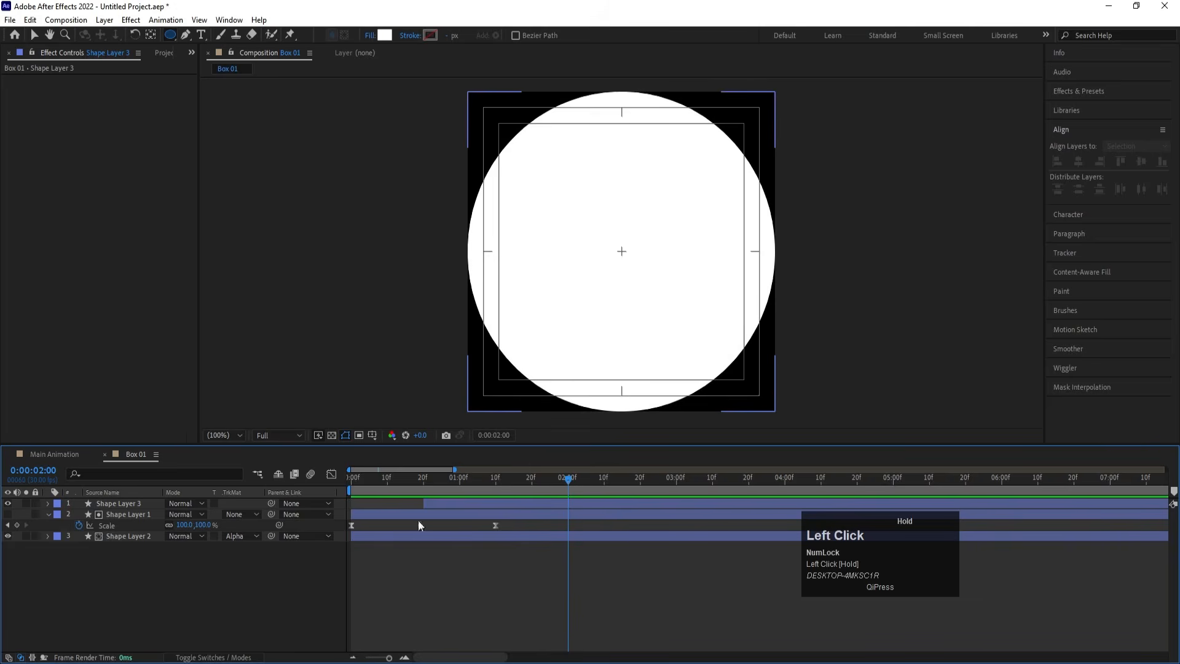
pyautogui.click(133, 514)
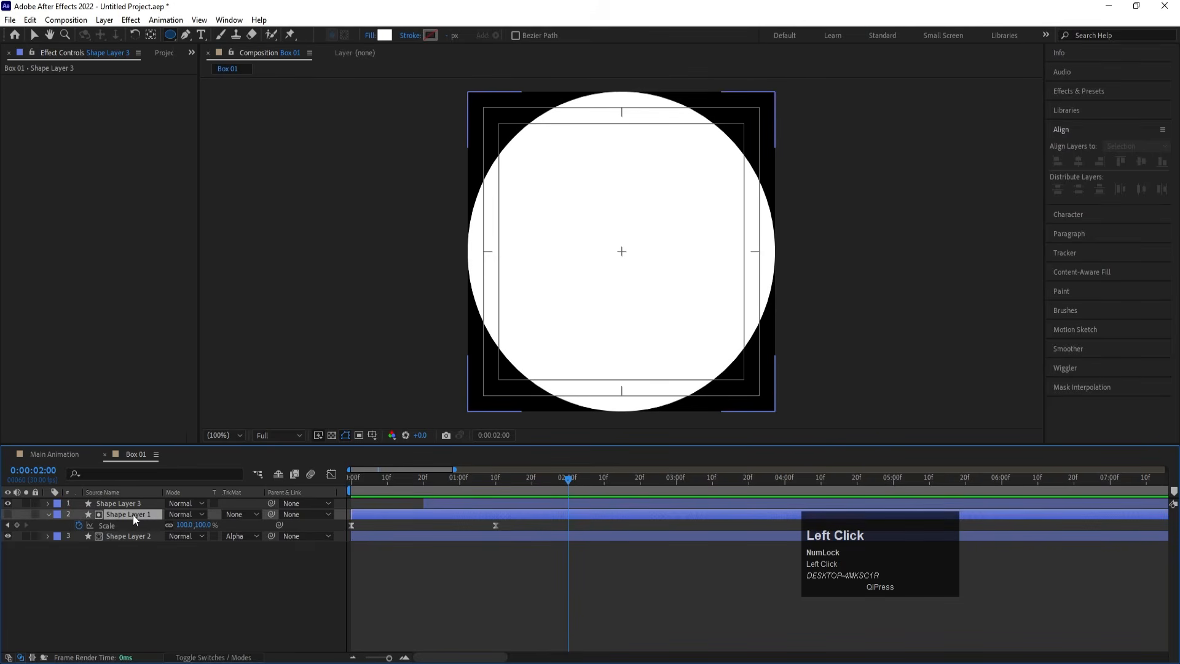
pyautogui.keyDown('shift'); pyautogui.click(104, 536); pyautogui.keyUp('shift')
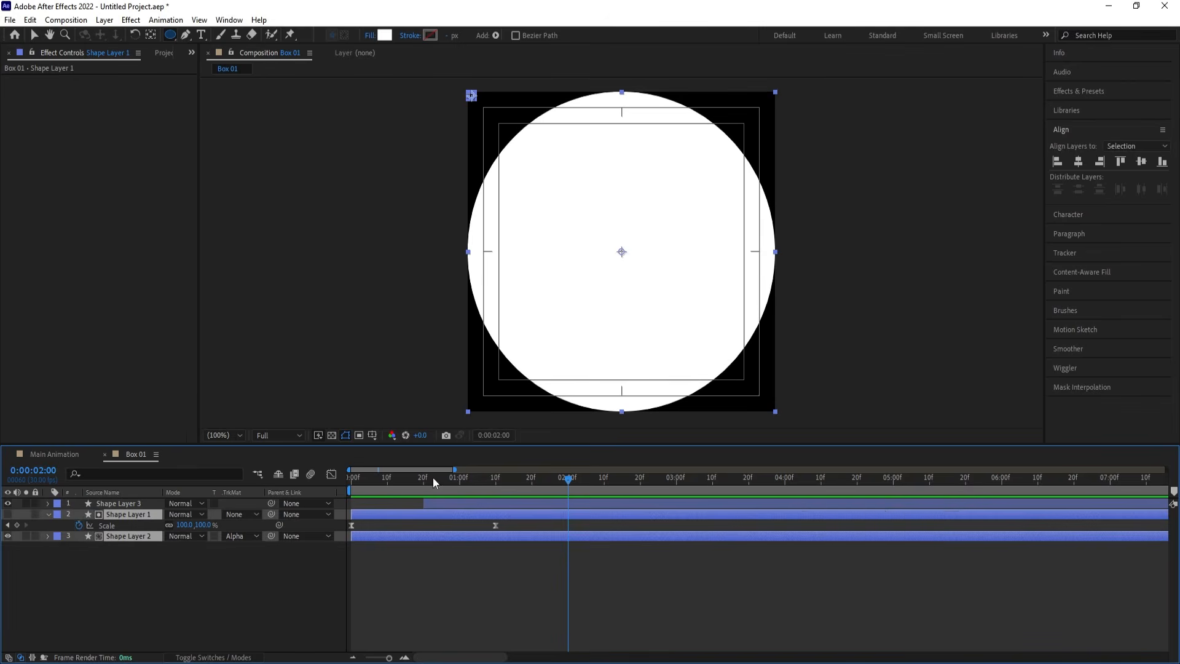
pyautogui.moveTo(432, 477); pyautogui.dragTo(467, 493)
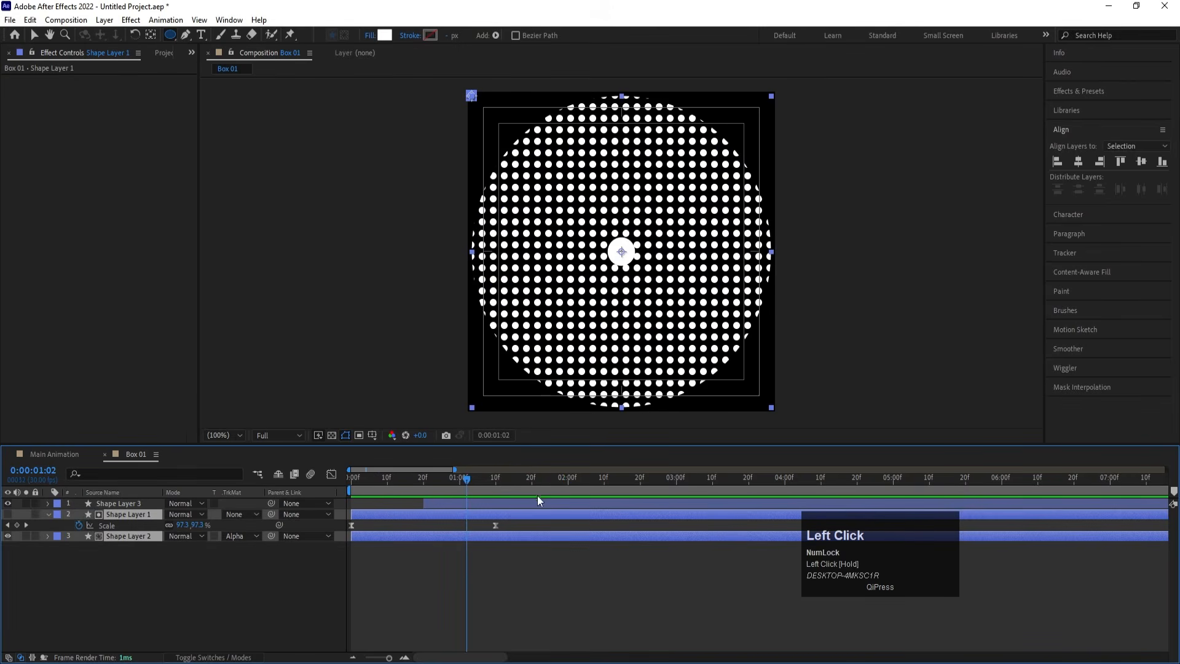
pyautogui.moveTo(549, 479)
pyautogui.mouseDown()
pyautogui.moveTo(564, 479)
pyautogui.moveTo(553, 488)
pyautogui.mouseUp()
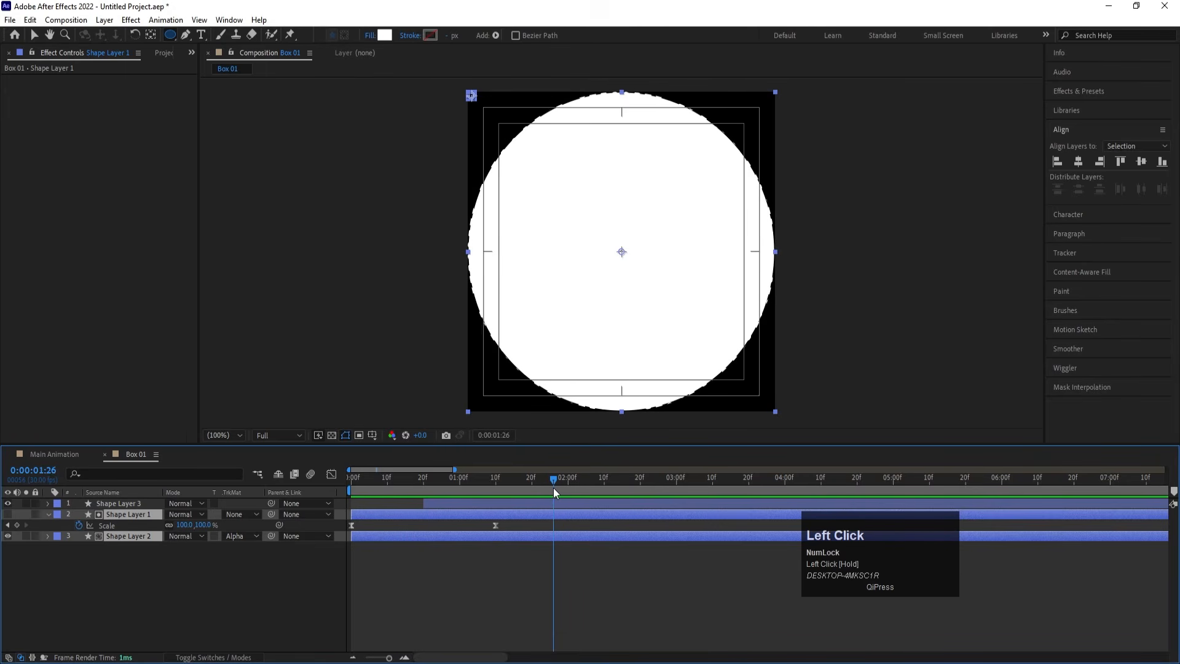
pyautogui.hotkey('alt', ']')
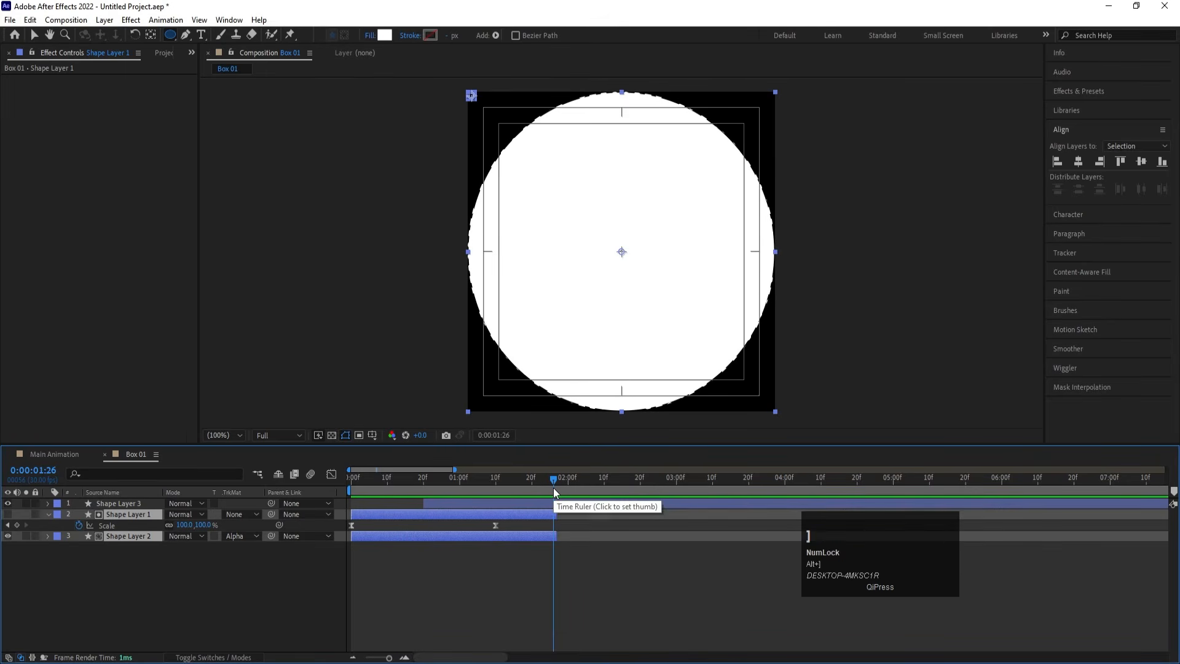
# Duplicate Shape Layer 3 and set the lower copy's track matte to Alpha Inverted using Shape Layer 4
pyautogui.click(111, 547)
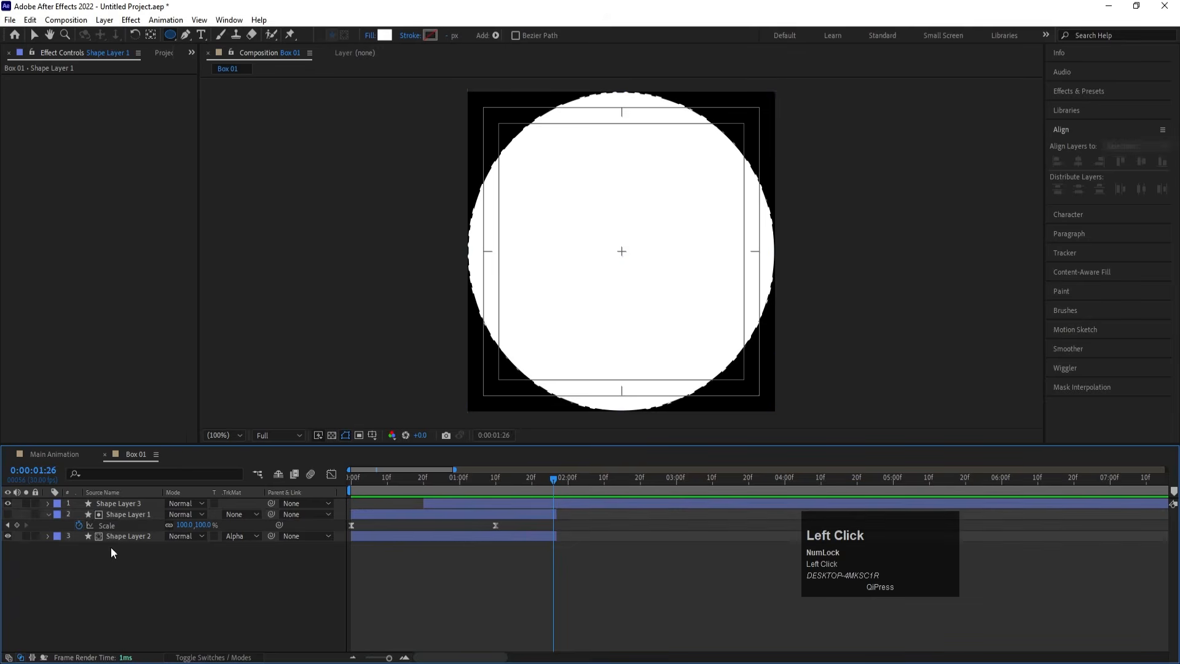
pyautogui.click(124, 504)
pyautogui.hotkey('ctrl', 'd')
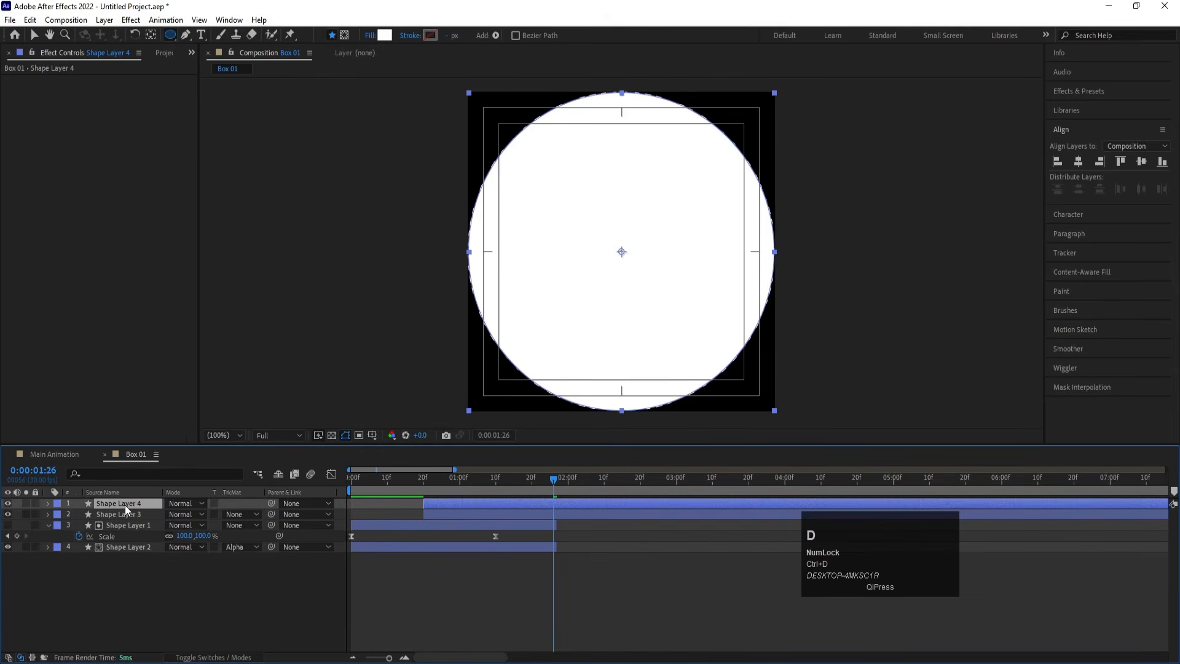
pyautogui.click(238, 514)
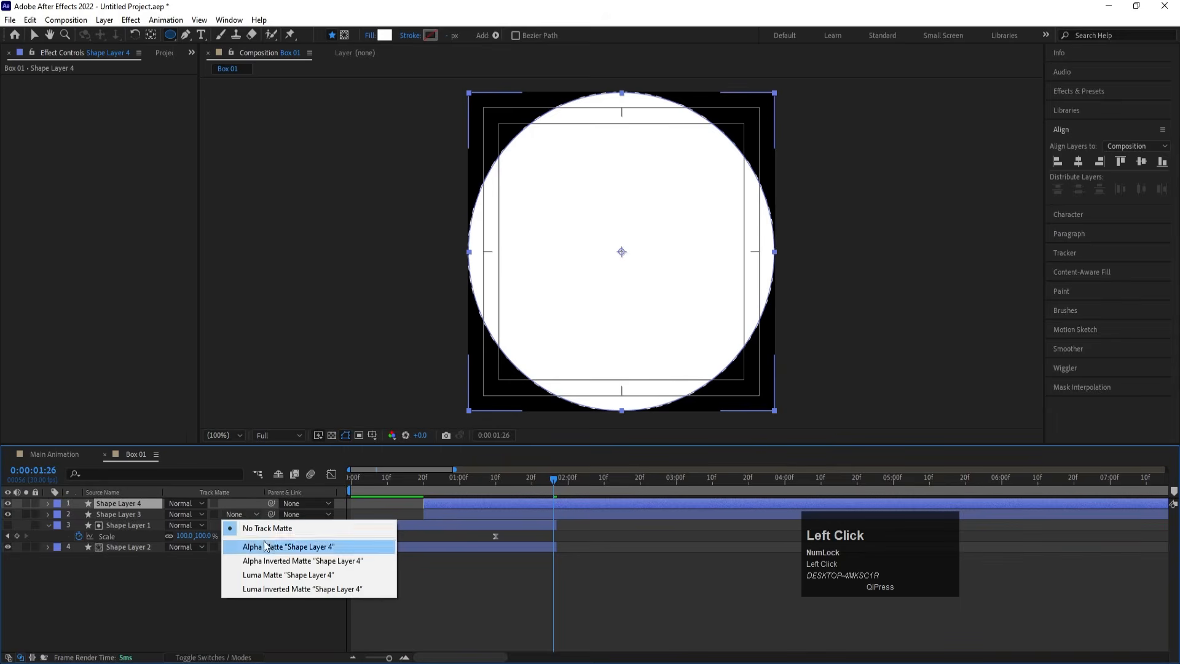
pyautogui.click(265, 561)
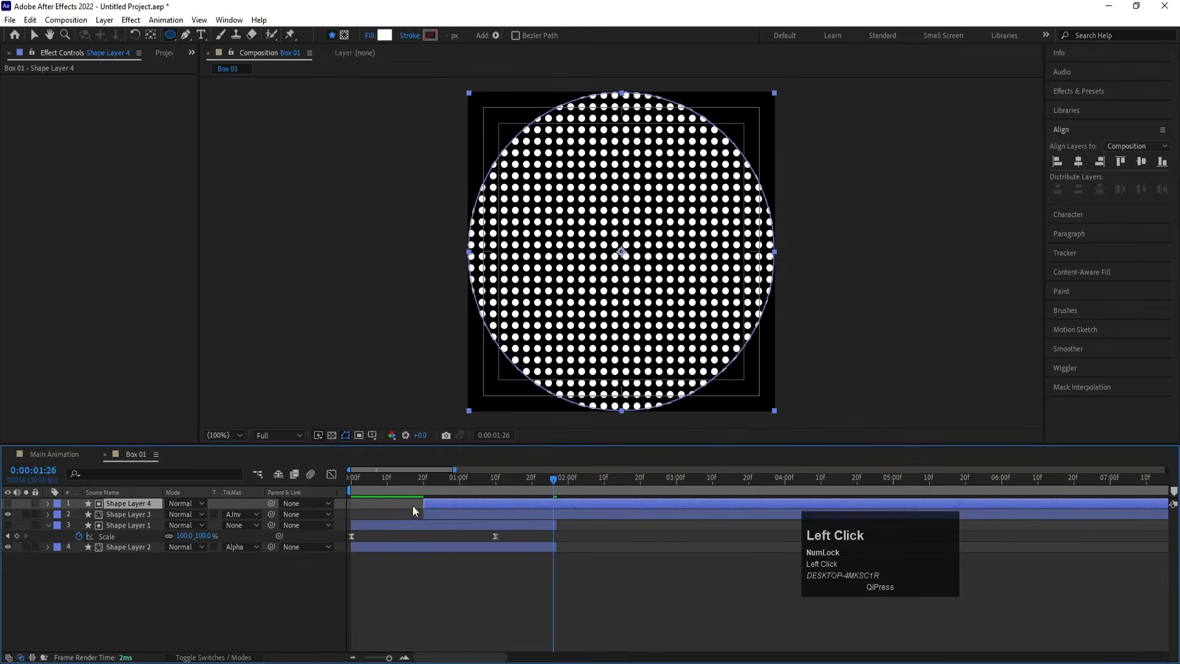
# Delay the matte circle, Shape Layer 4, to start at about 0:00:01:22 and preview the result from the beginning
pyautogui.moveTo(431, 503); pyautogui.dragTo(549, 509)
pyautogui.press('space')
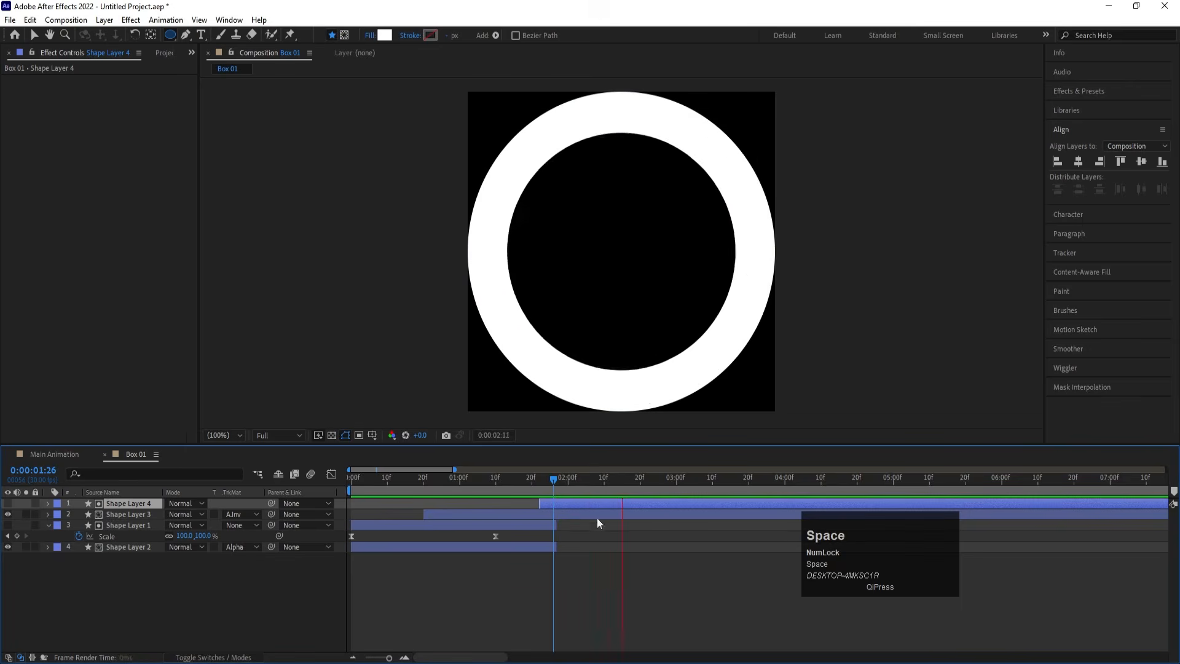
pyautogui.click(495, 479)
pyautogui.moveTo(487, 480); pyautogui.dragTo(349, 486)
pyautogui.press('space')
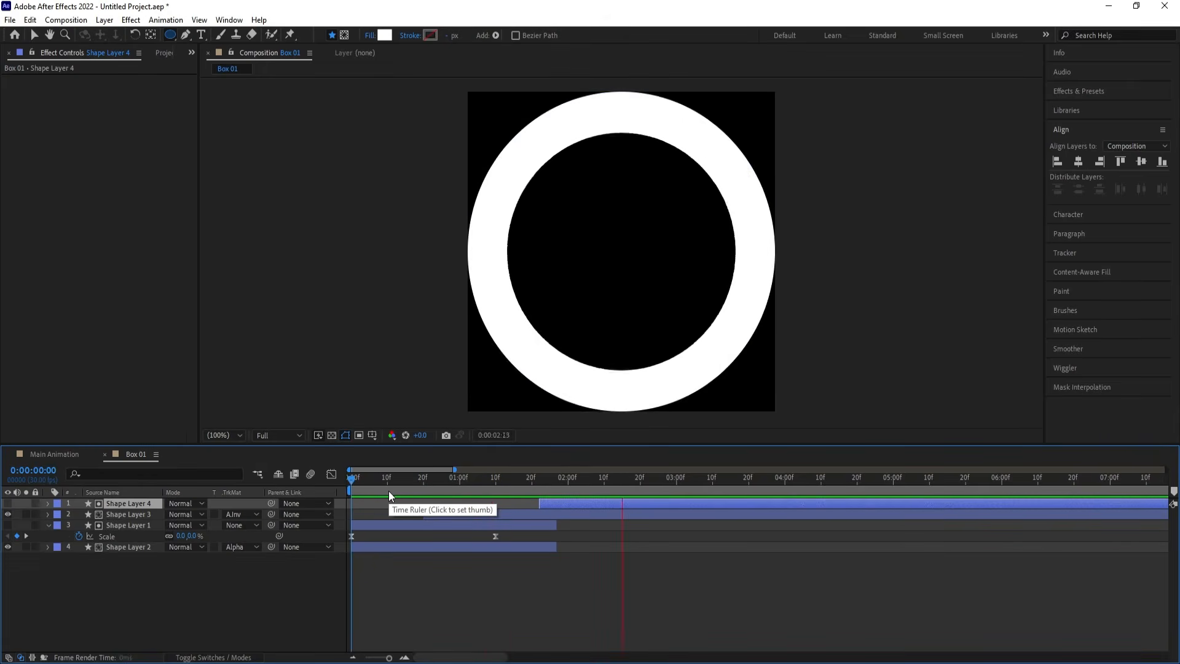
pyautogui.press('space')
pyautogui.click(529, 565)
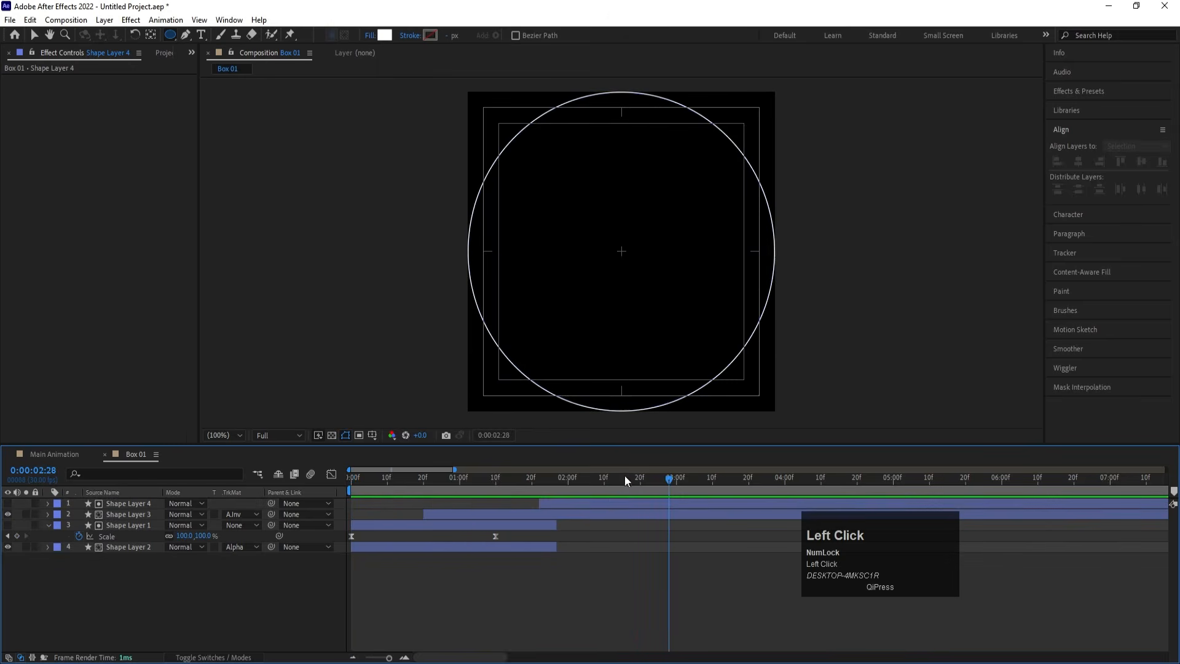
# Duplicate Shape Layer 4, delay the copy to start at about 0:00:02:08, make it visible, and show its keyframes
pyautogui.moveTo(624, 478); pyautogui.dragTo(614, 479)
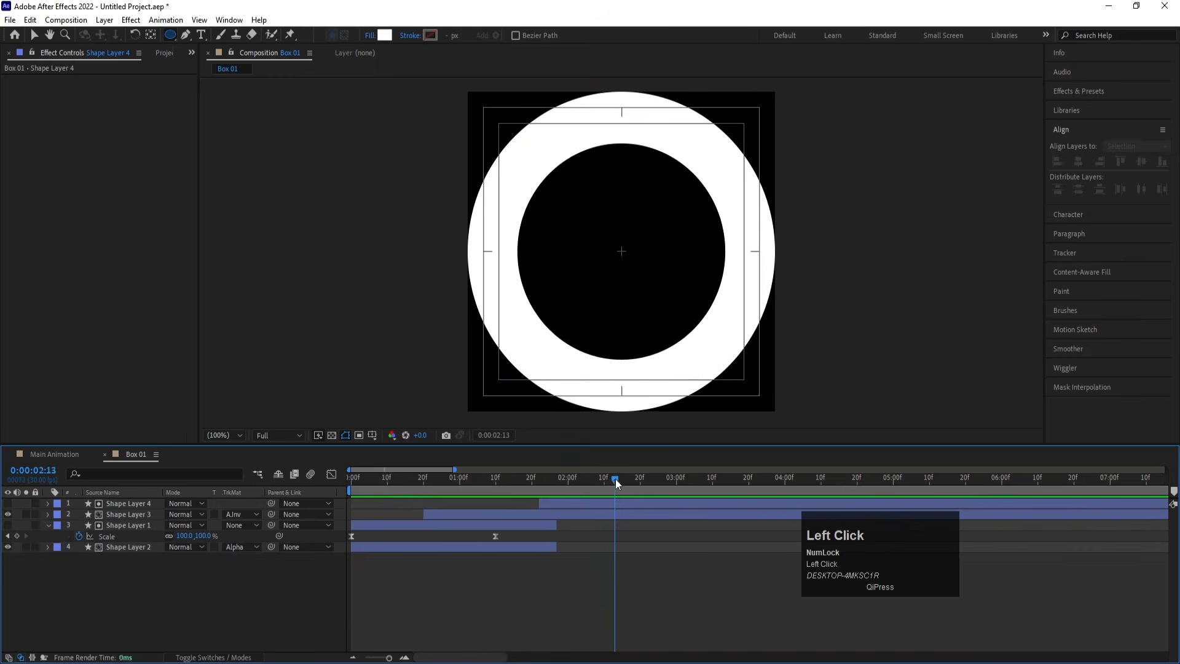
pyautogui.click(116, 502)
pyautogui.hotkey('ctrl', 'd')
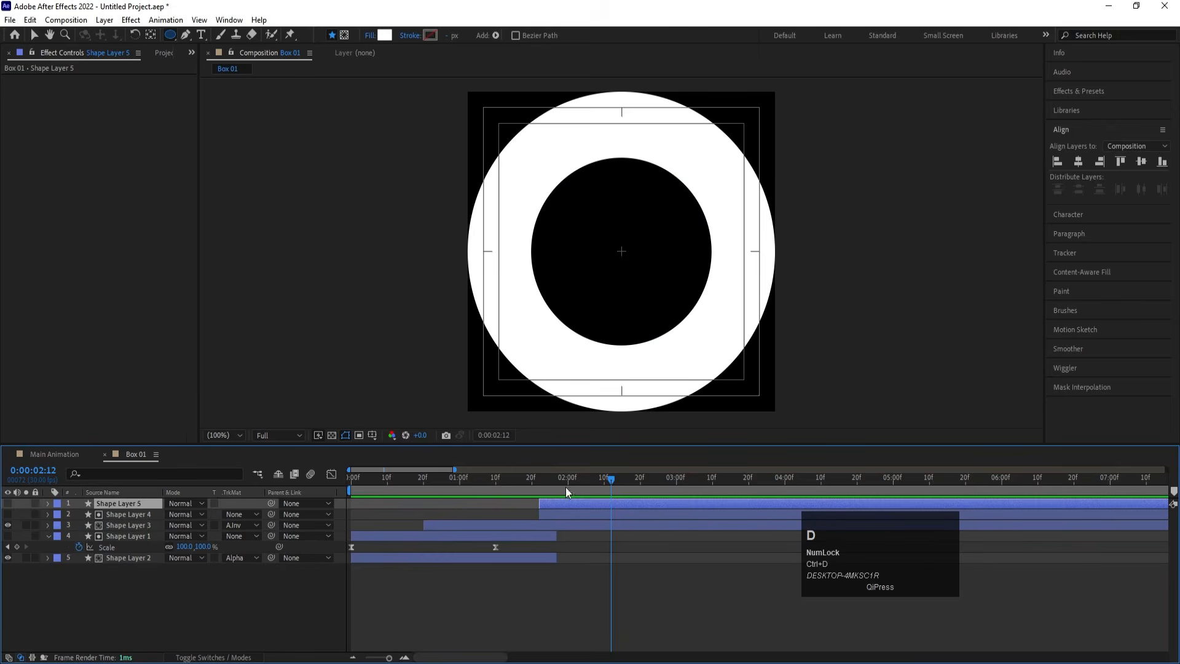
pyautogui.moveTo(560, 504); pyautogui.dragTo(616, 508)
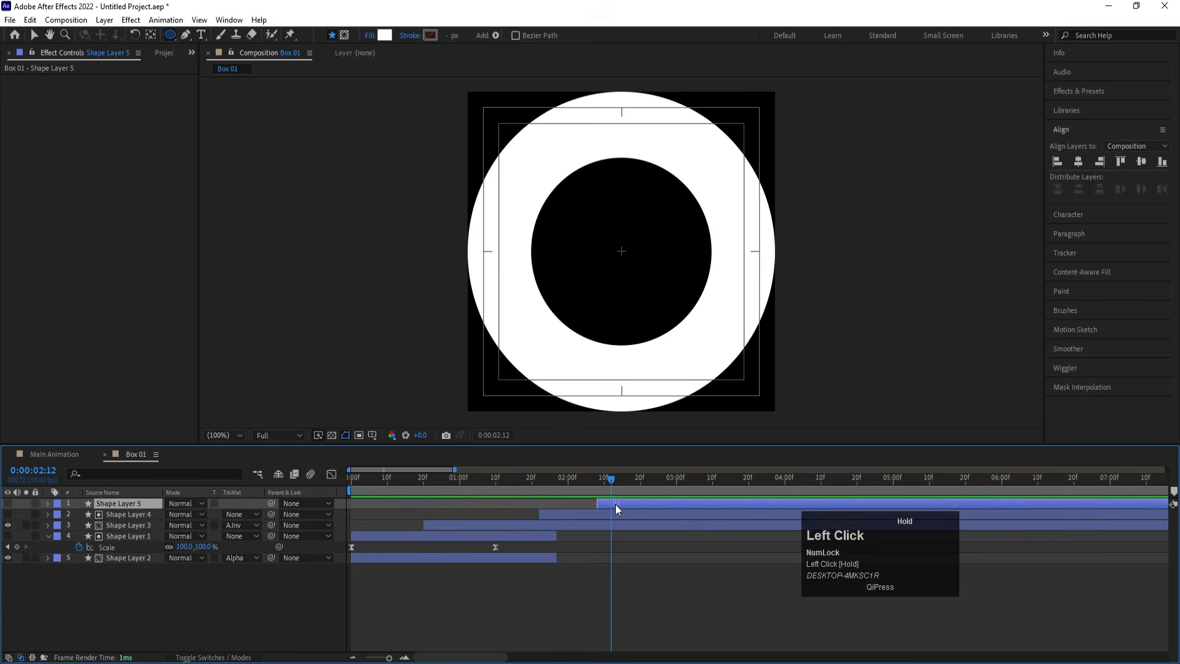
pyautogui.click(9, 503)
pyautogui.press('u')
pyautogui.press('space')
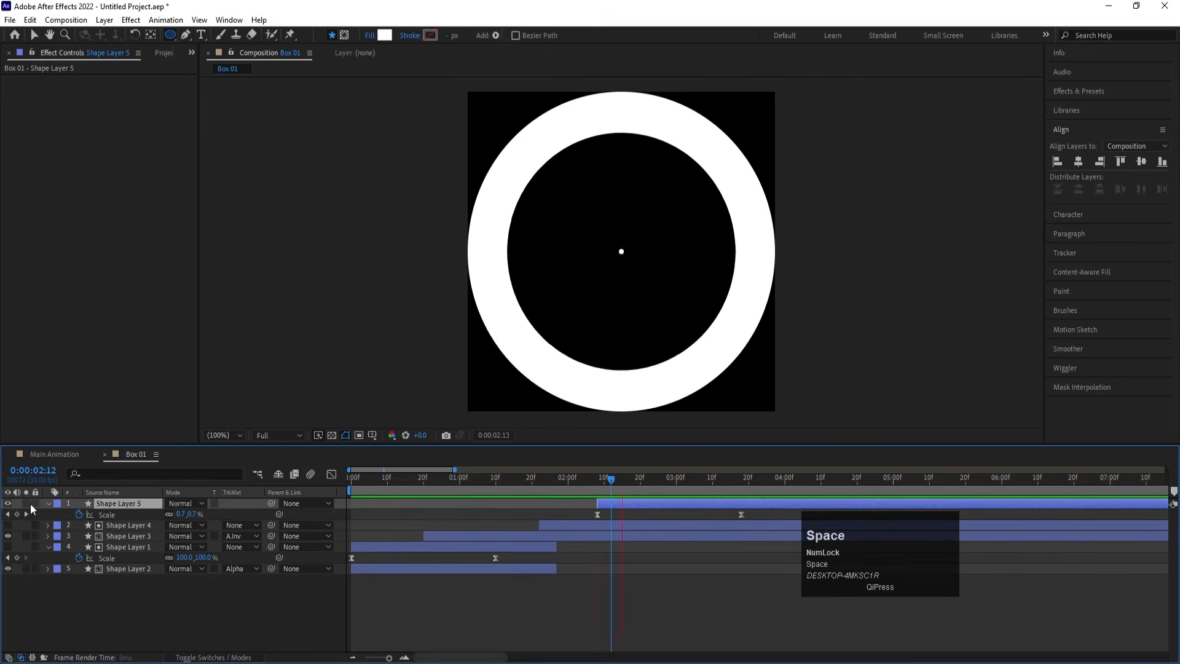
# Set Shape Layer 5's Scale to 143% at its last keyframe, preview from the start, and collapse all keyframed properties
pyautogui.press('k')
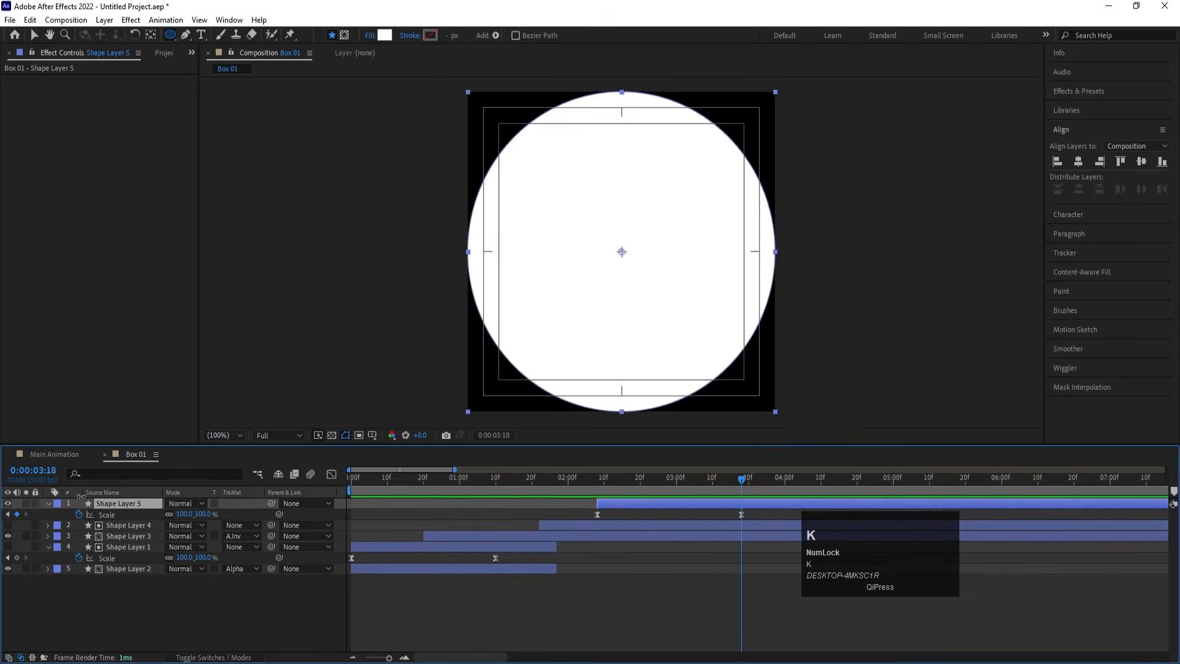
pyautogui.moveTo(185, 514); pyautogui.dragTo(194, 501)
pyautogui.press('space')
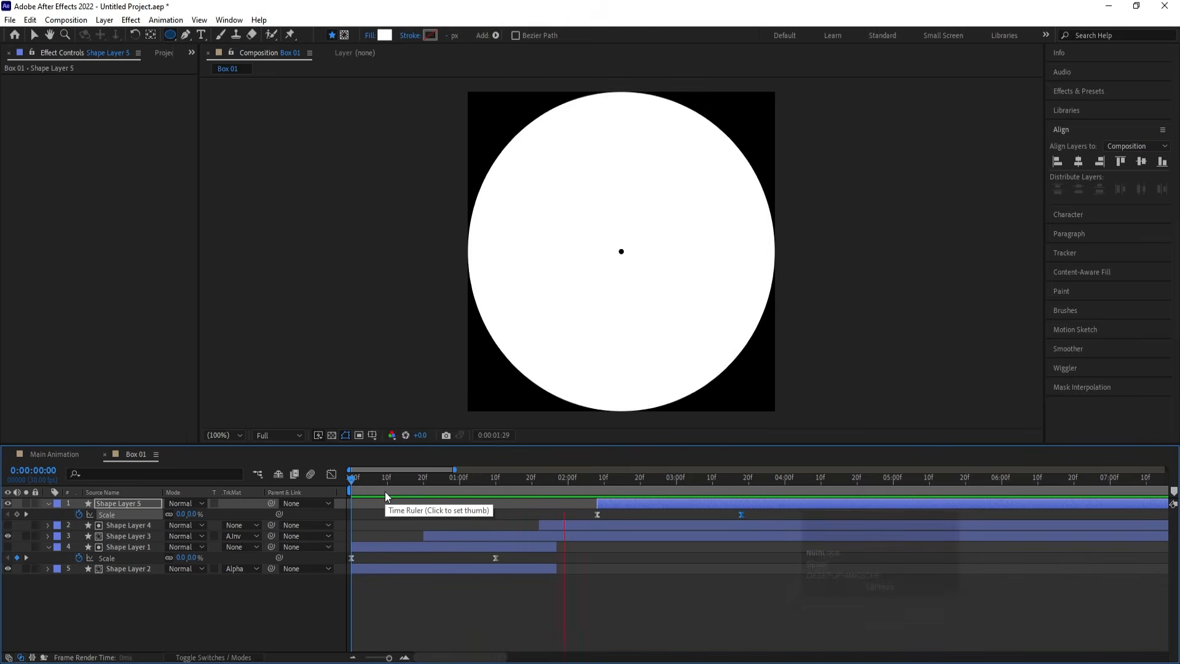
pyautogui.press('space')
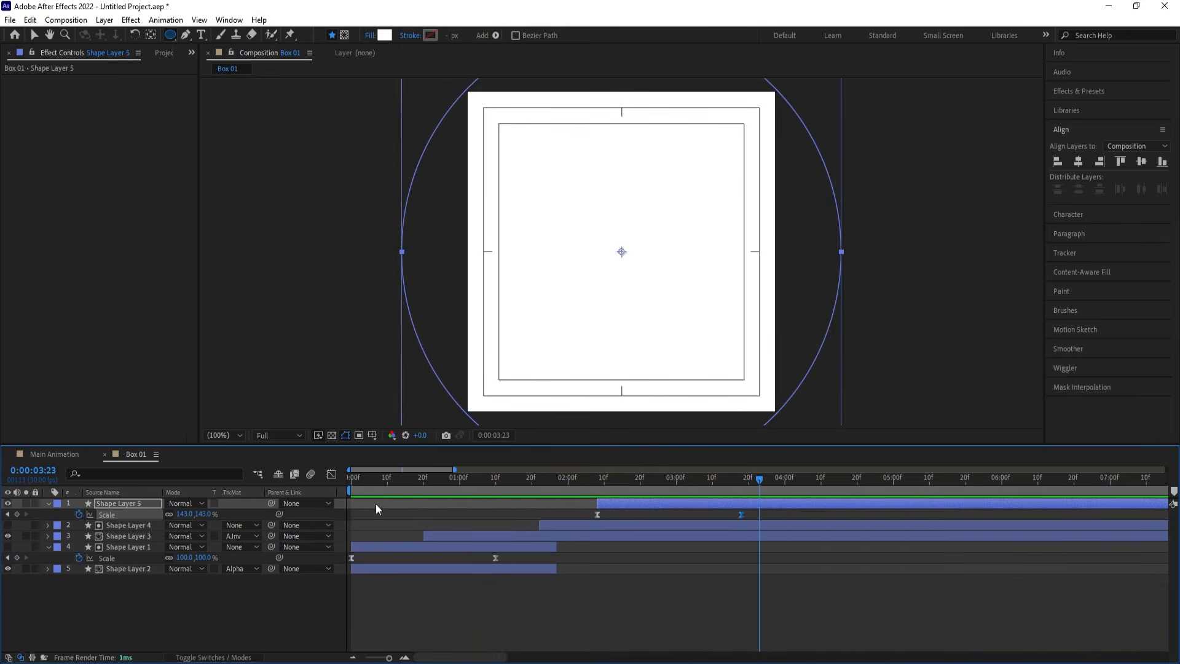
pyautogui.click(360, 522)
pyautogui.press('u')
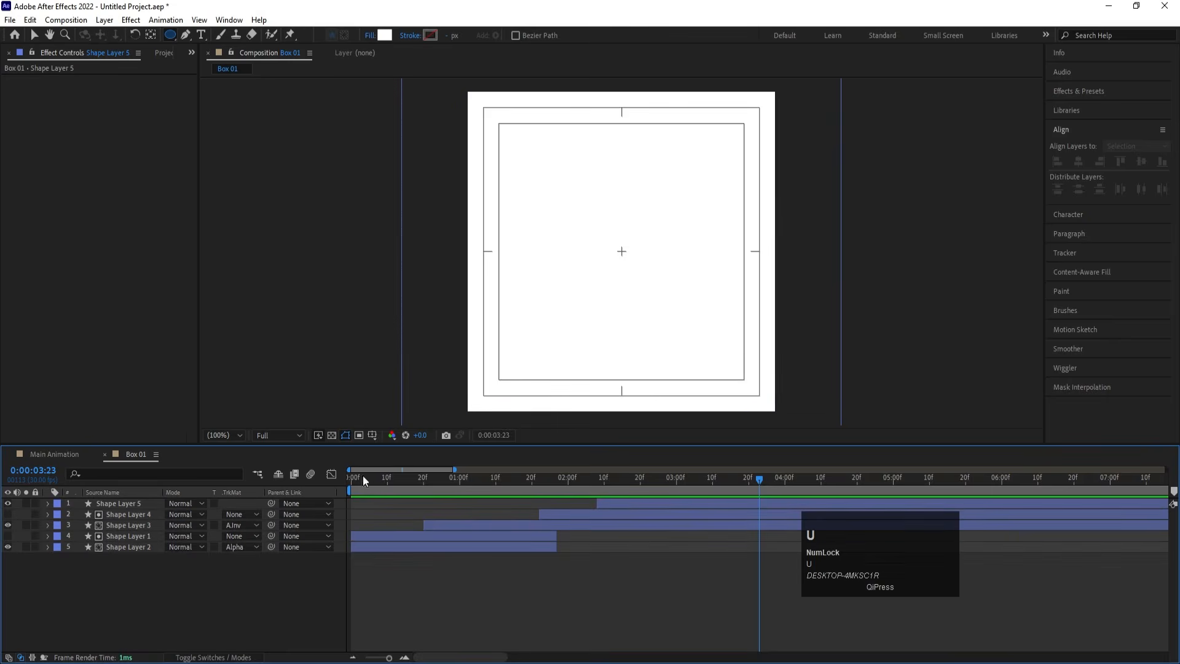
# Add the Box 01 composition above the adidas logo layer in Main Animation and preview it
pyautogui.click(88, 458)
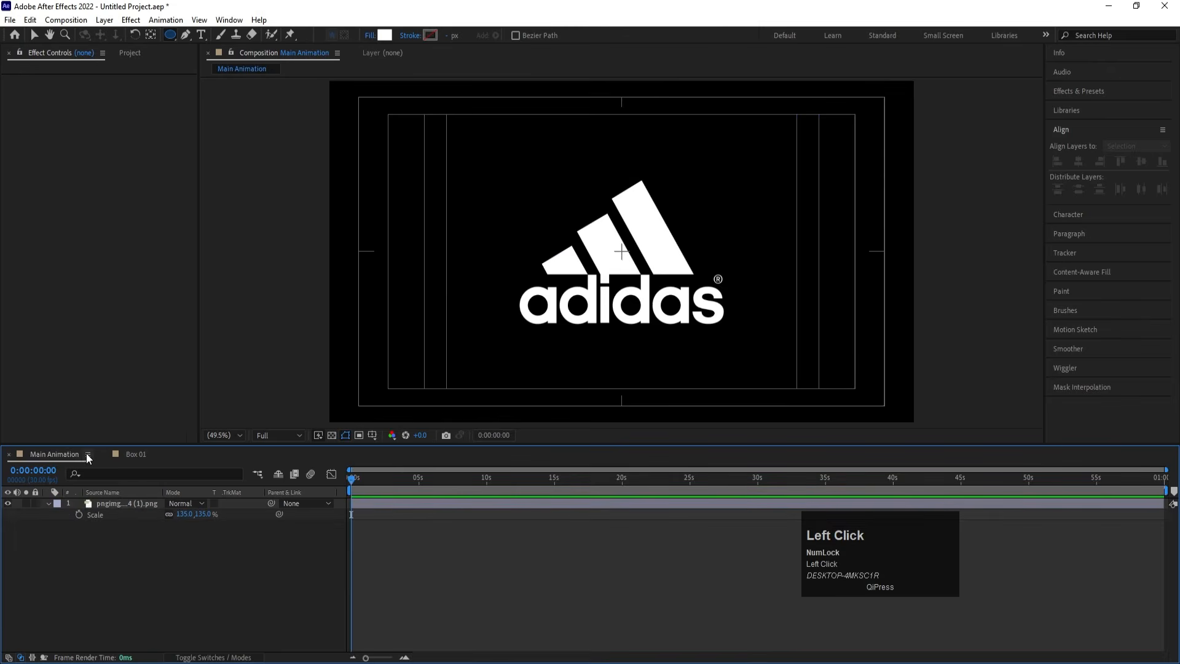
pyautogui.press('ctrl')
pyautogui.hotkey('ctrl', '0')
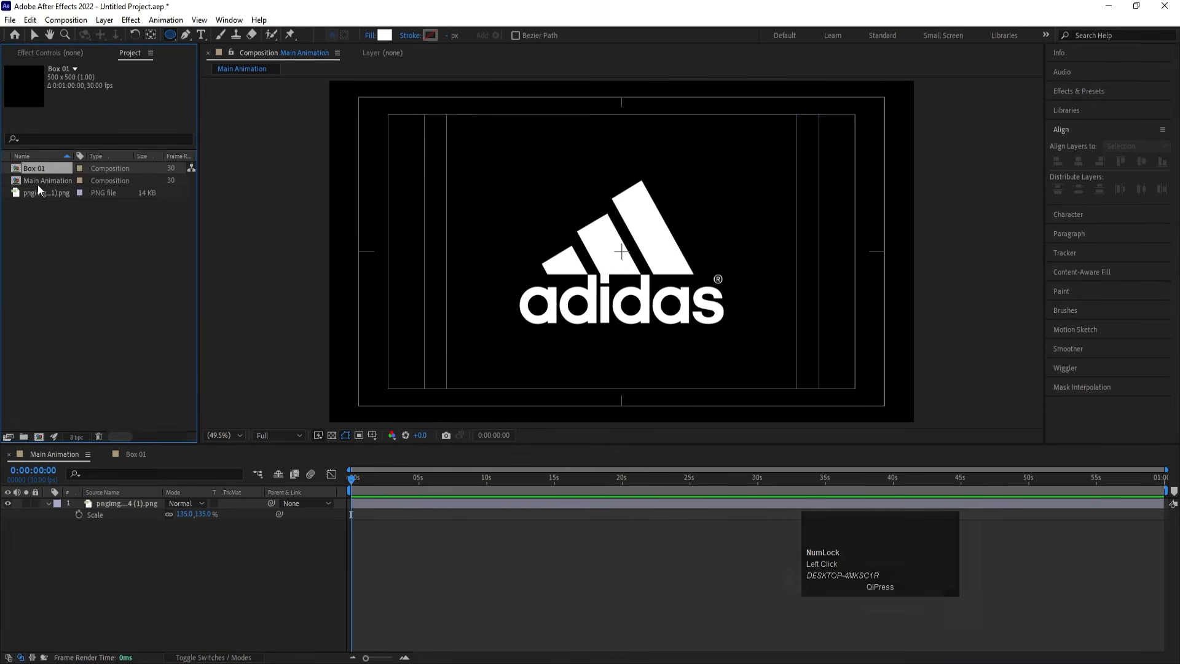
pyautogui.moveTo(35, 167); pyautogui.dragTo(149, 500)
pyautogui.press('space')
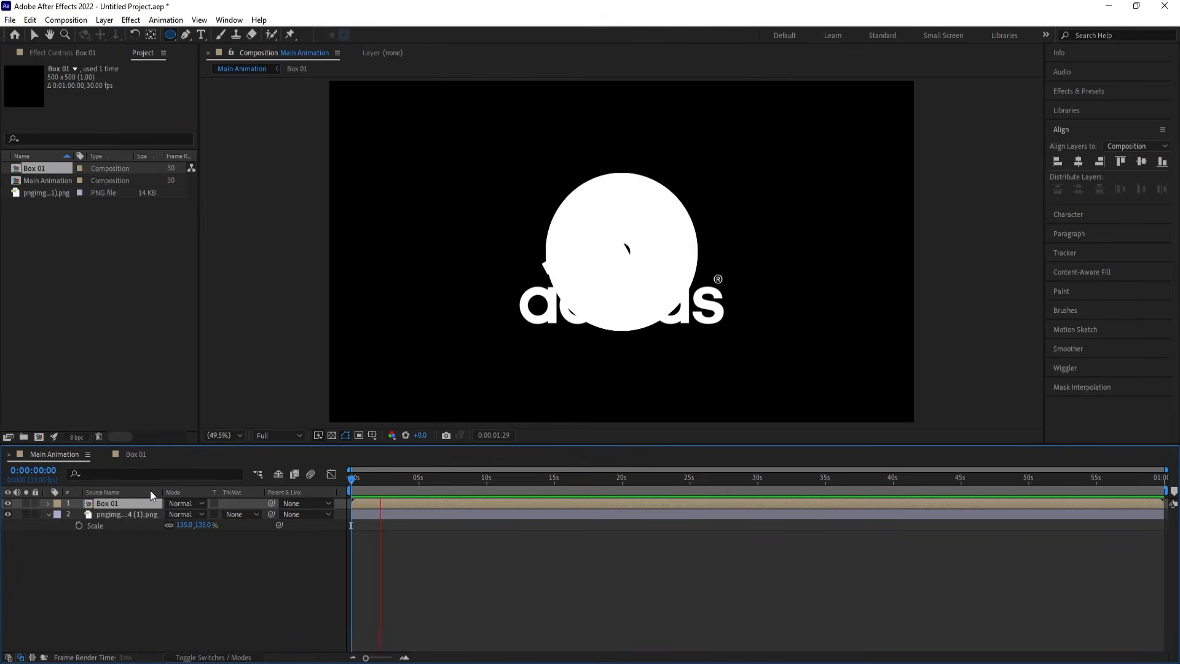
pyautogui.press('space')
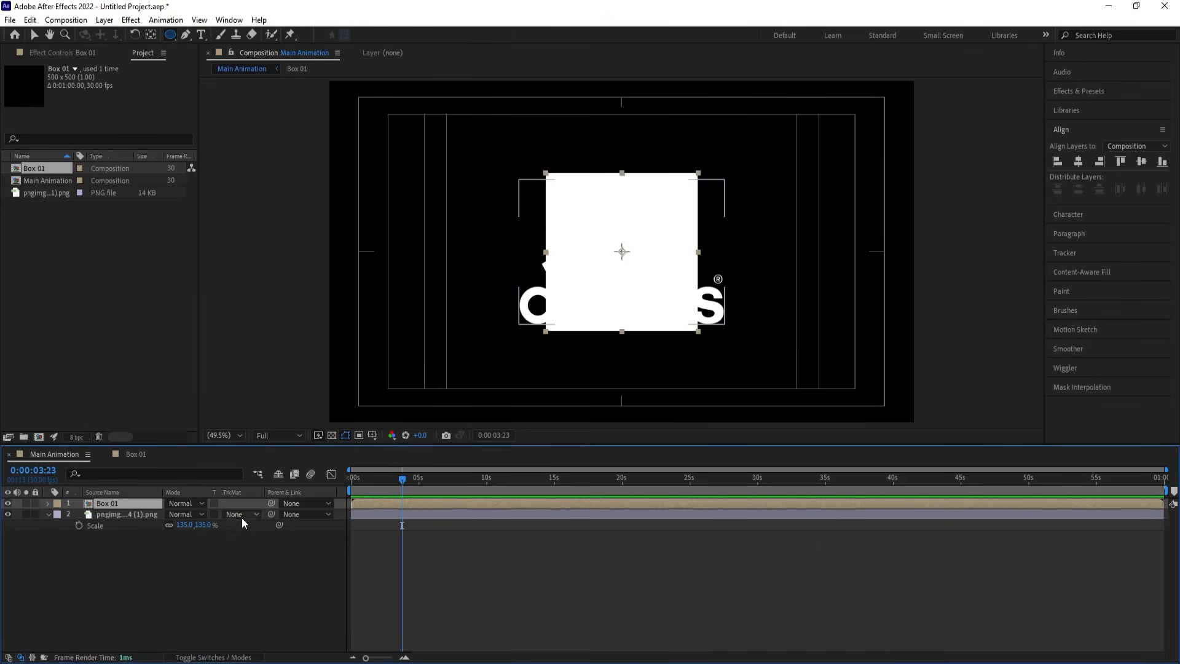
# Set the Box 01 layer's Scale to 10% and hide the adidas logo layer
pyautogui.press('s')
pyautogui.click(184, 515)
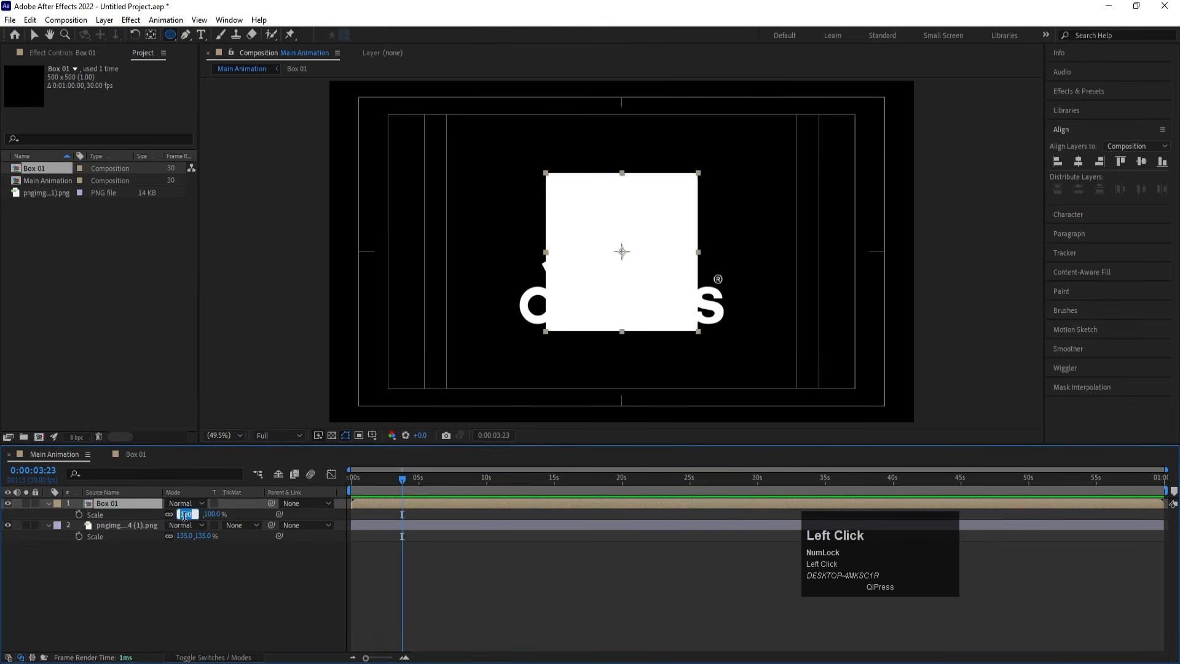
pyautogui.write('20')
pyautogui.press('Return')
pyautogui.click(184, 515)
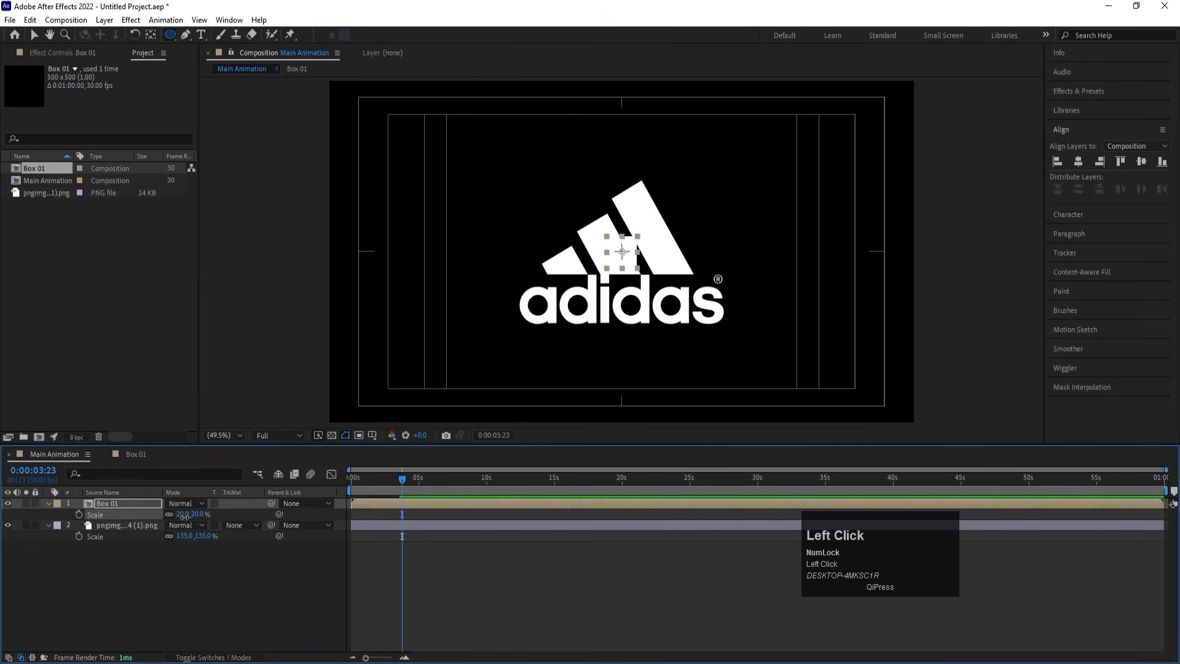
pyautogui.write('10')
pyautogui.press('Return')
pyautogui.click(154, 592)
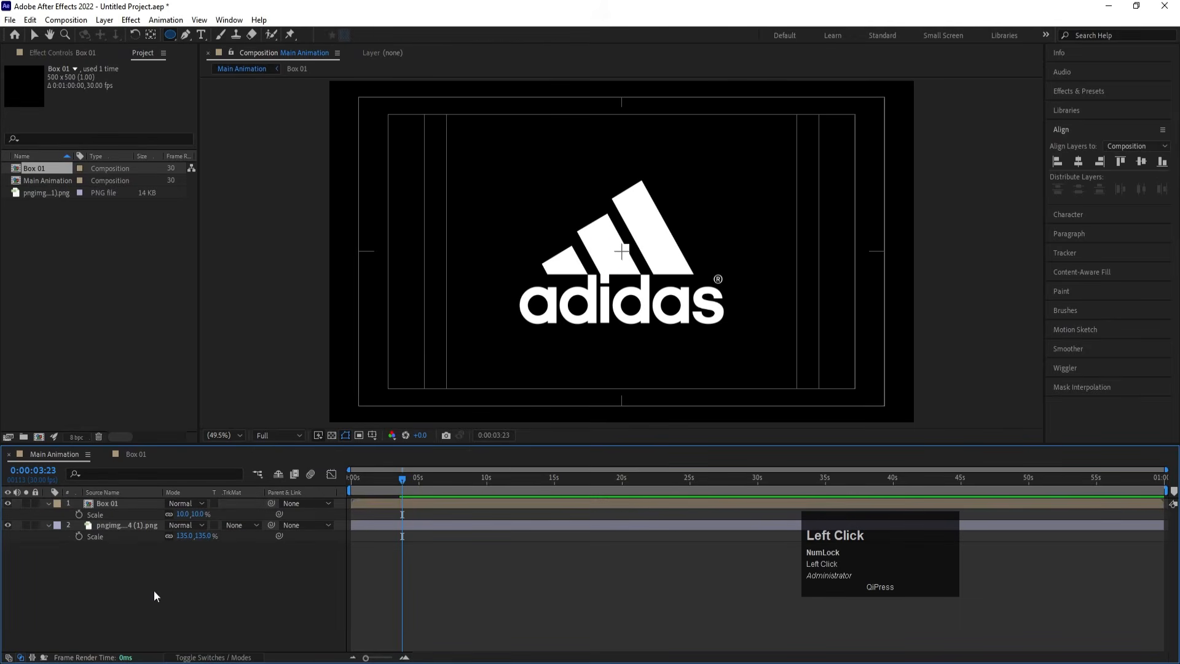
pyautogui.click(8, 524)
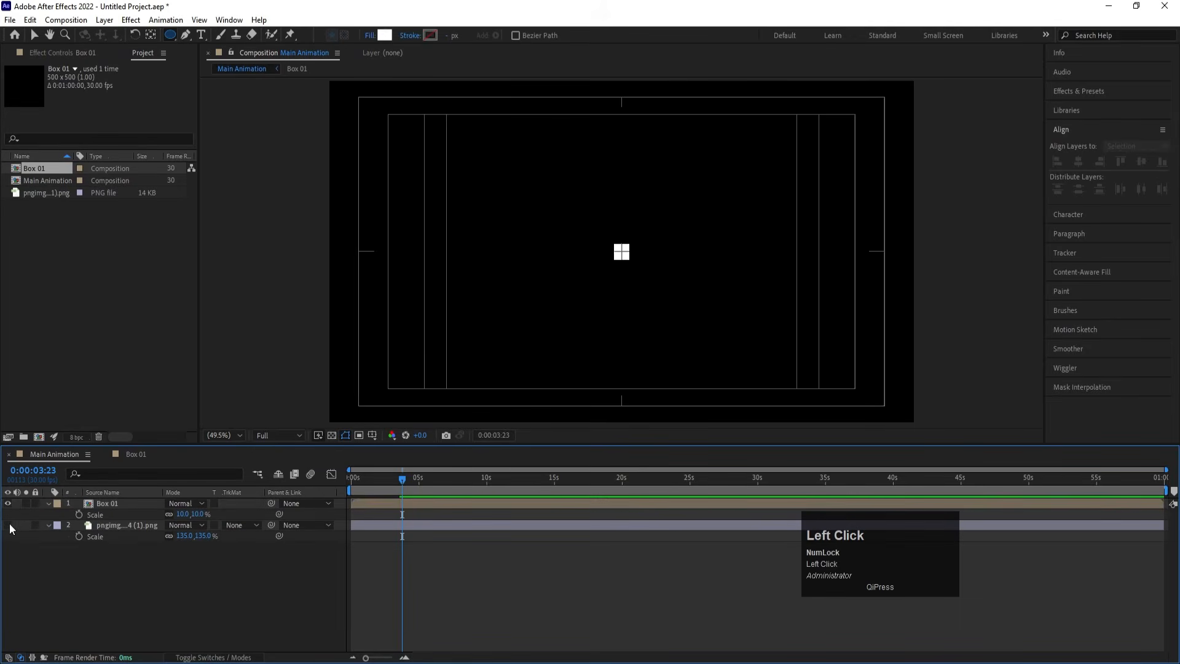
# Turn on snapping and duplicate Box 01 into a row of five adjoining boxes running right from the centre
pyautogui.click(131, 505)
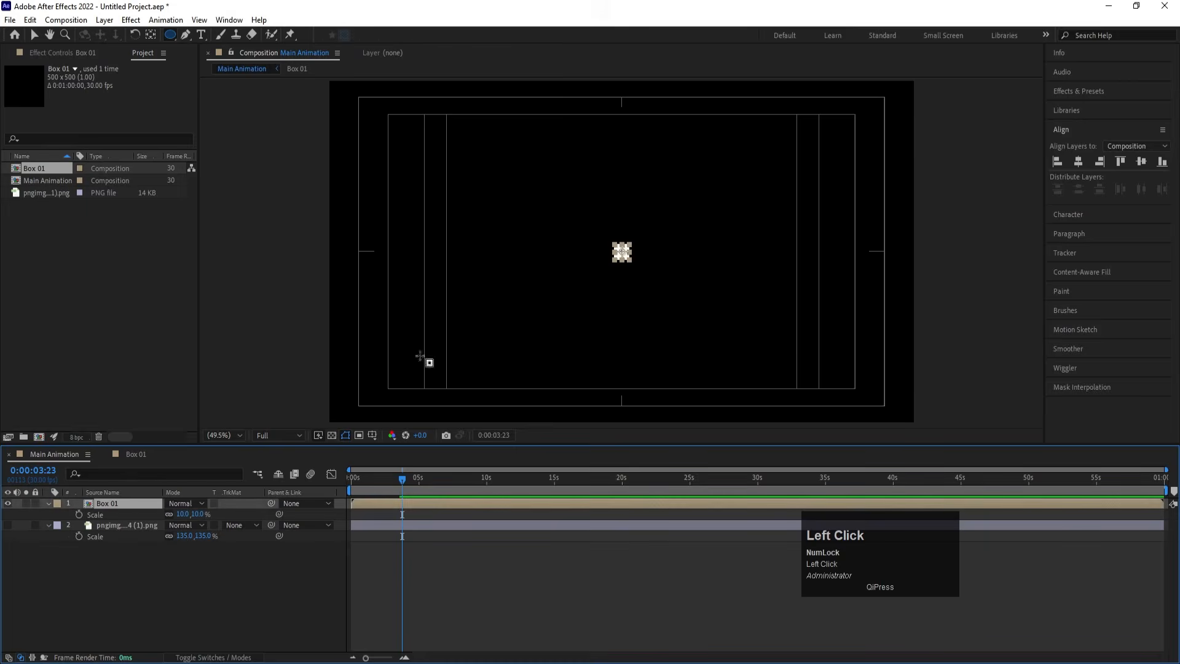
pyautogui.keyDown('alt'); pyautogui.scroll(4, 644, 258); pyautogui.keyUp('alt')
pyautogui.press('v')
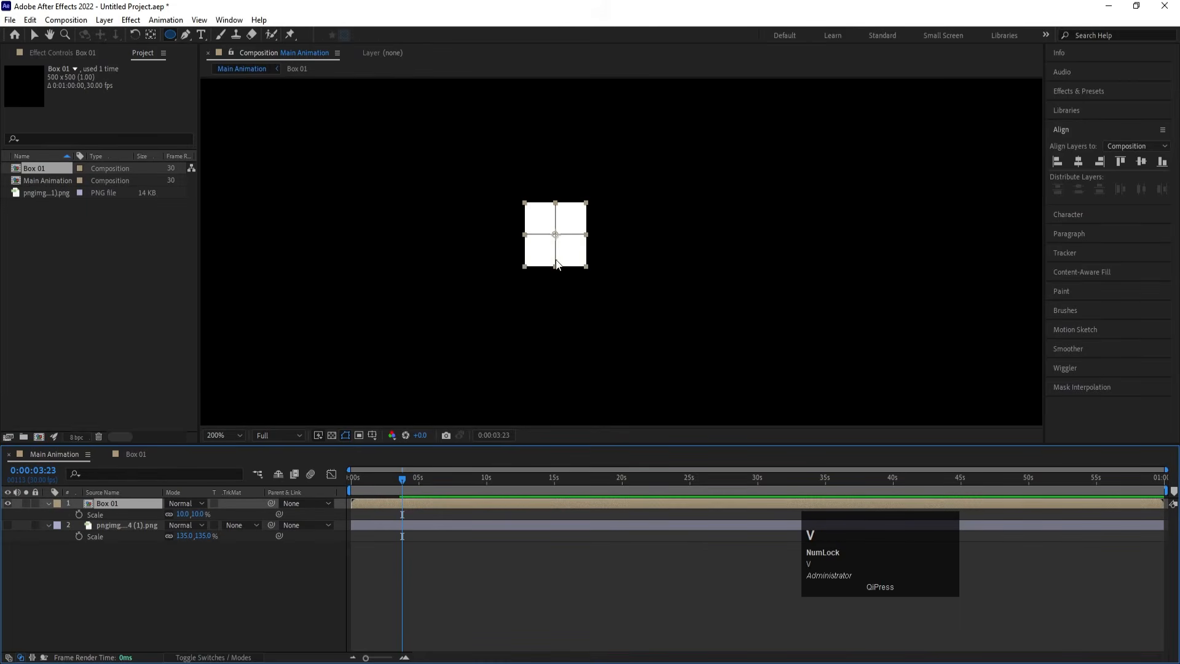
pyautogui.click(113, 504)
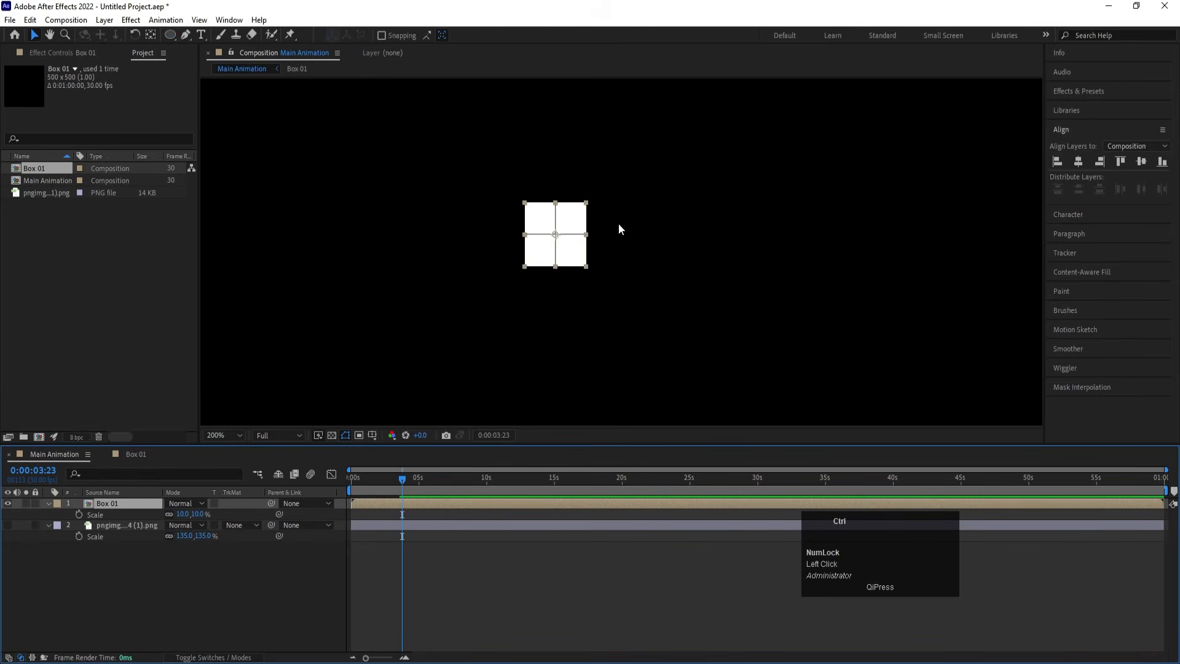
pyautogui.hotkey('ctrl', 'd')
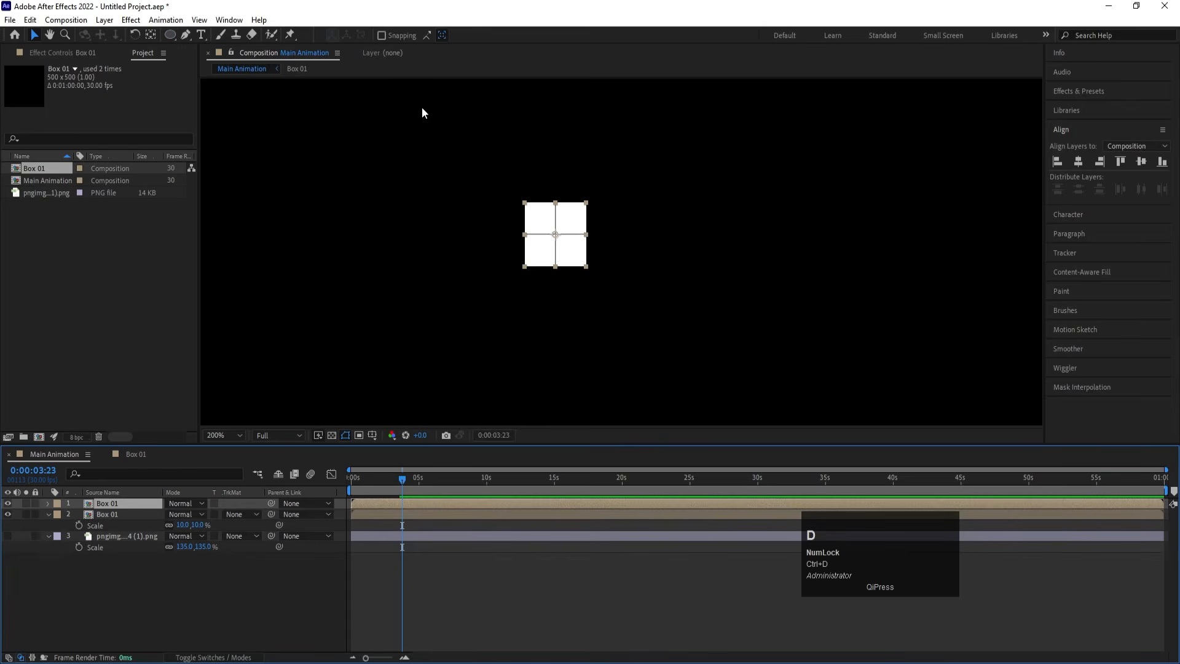
pyautogui.click(382, 34)
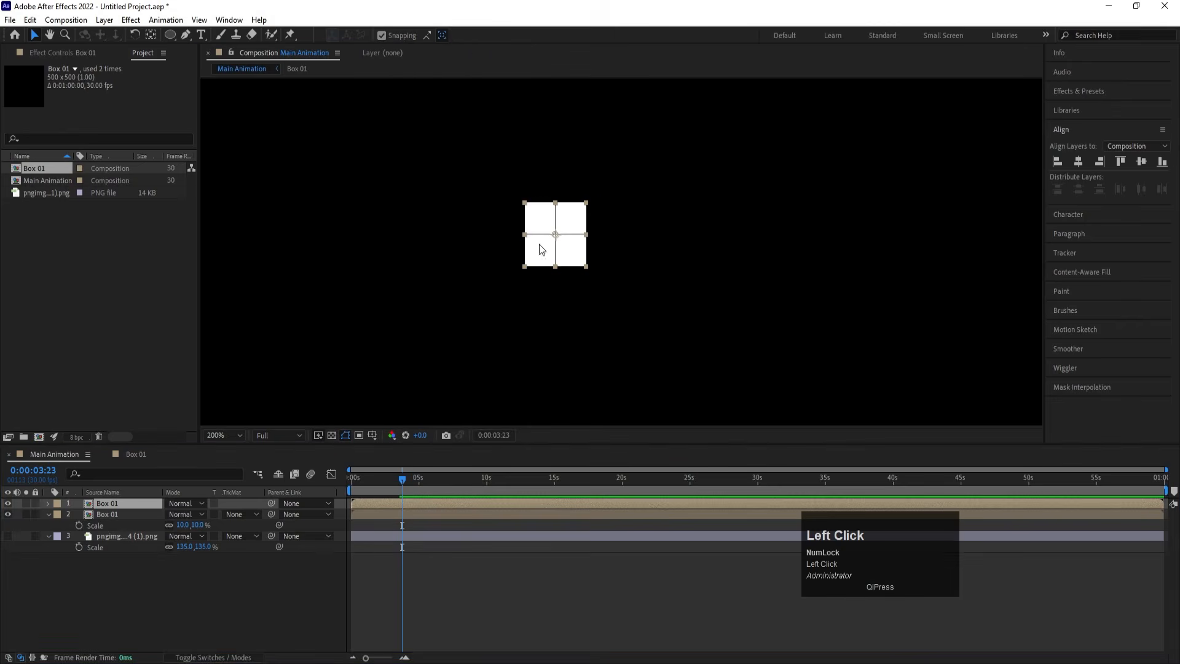
pyautogui.moveTo(539, 244); pyautogui.dragTo(769, 254)
pyautogui.hotkey('ctrl', 'd')
pyautogui.hotkey('ctrl', 'd')
pyautogui.hotkey('ctrl', 'd')
# Show the adidas logo layer again and set its Fill color to red, FF0000
pyautogui.click(12, 567)
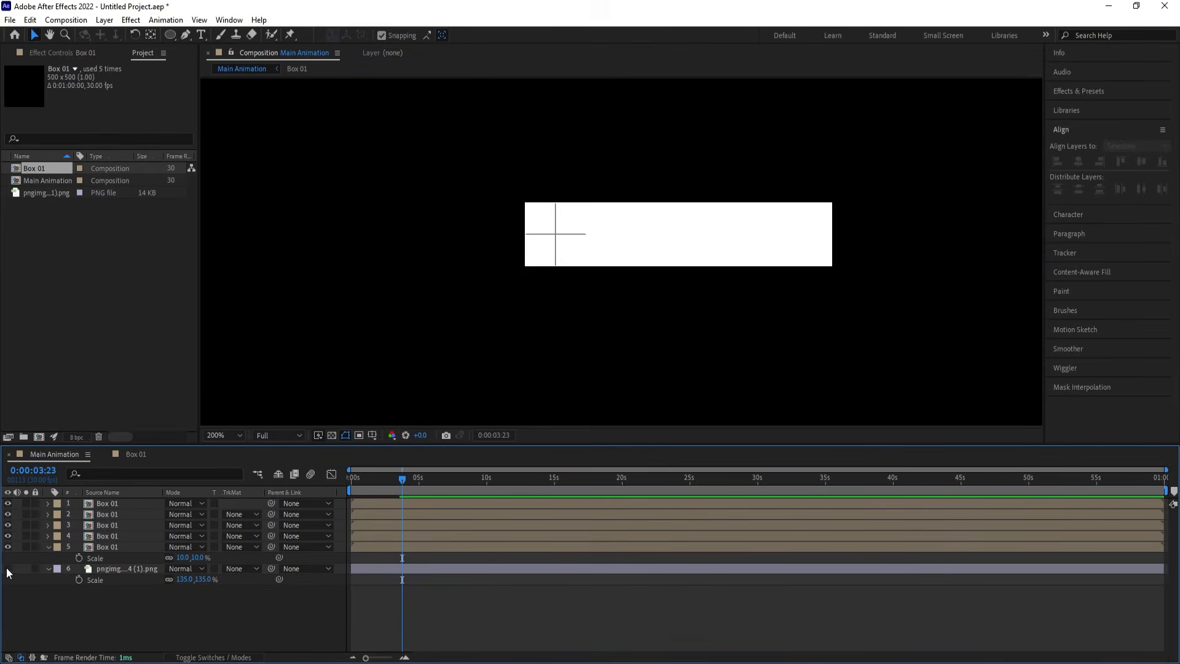
pyautogui.click(9, 569)
pyautogui.click(90, 568)
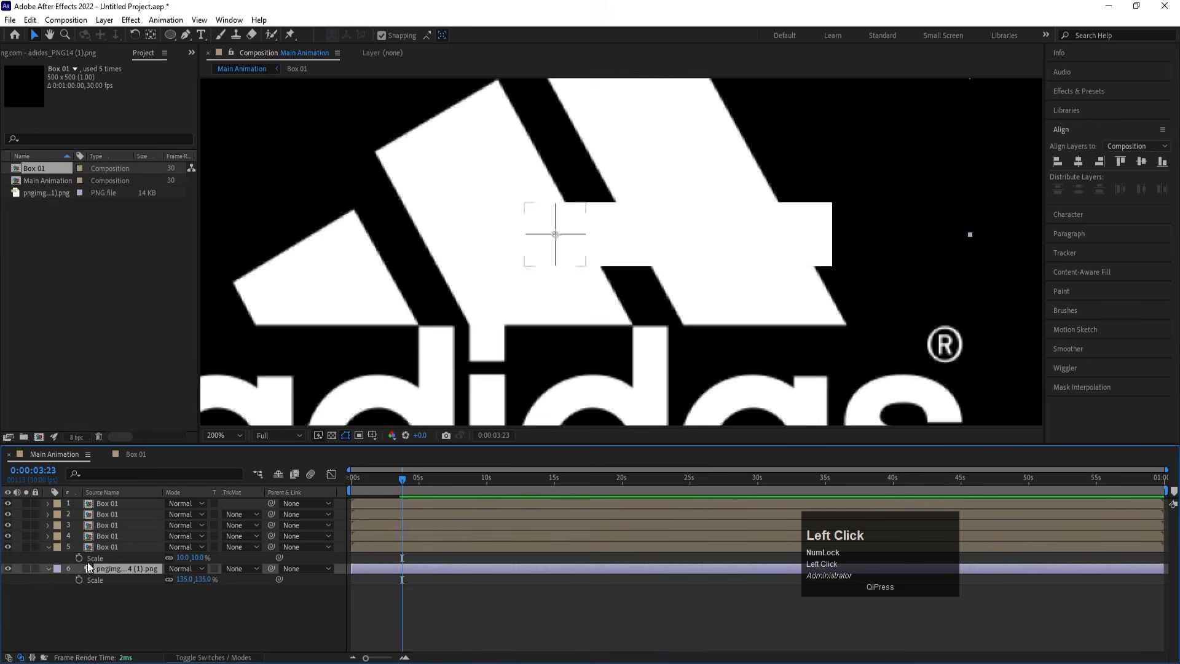
pyautogui.click(68, 56)
pyautogui.click(116, 113)
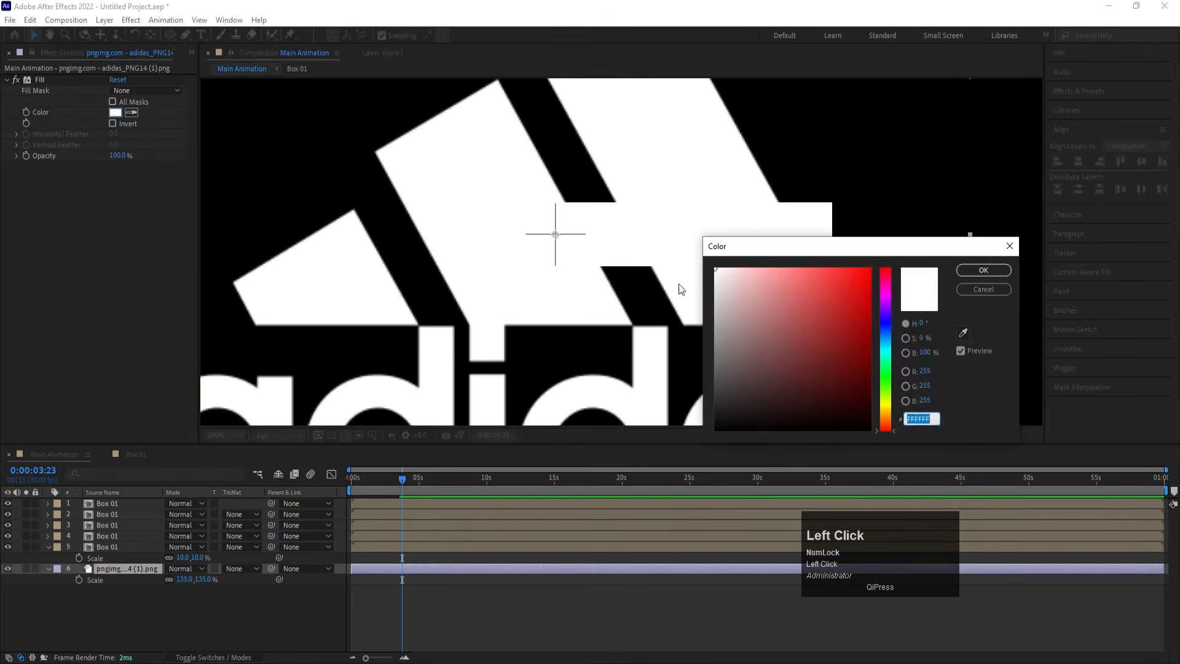
pyautogui.click(871, 269)
pyautogui.click(977, 271)
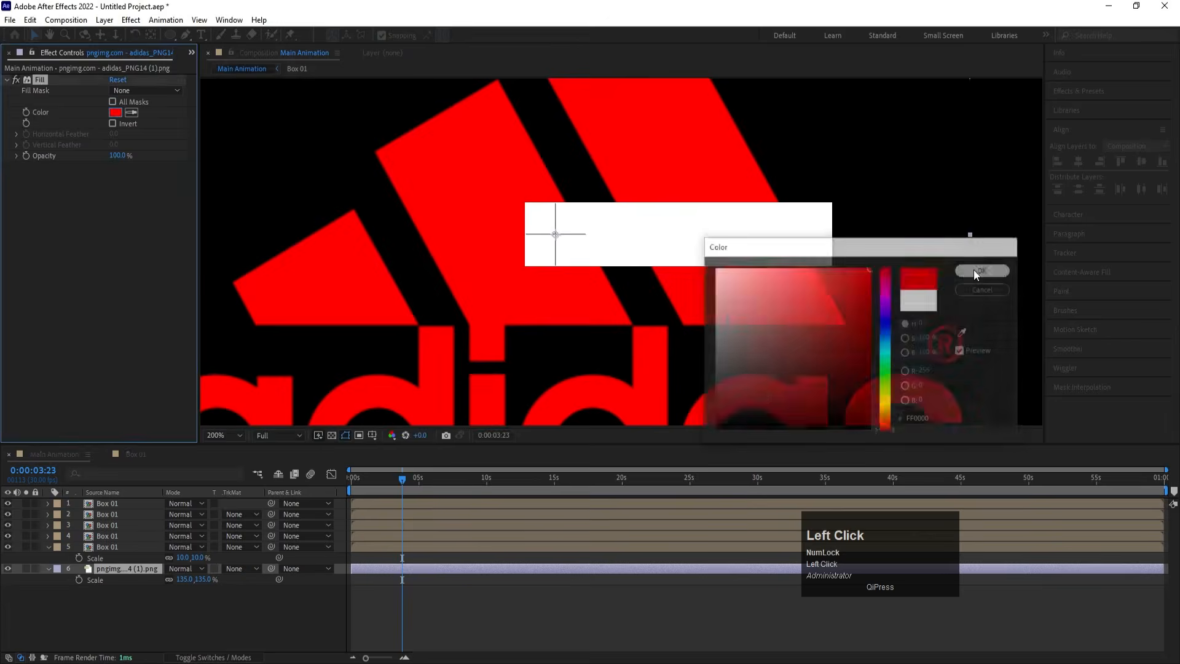
# Duplicate the end box three more times and snap the copies edge to edge, extending the row to eight boxes
pyautogui.scroll(-2, 836, 233)
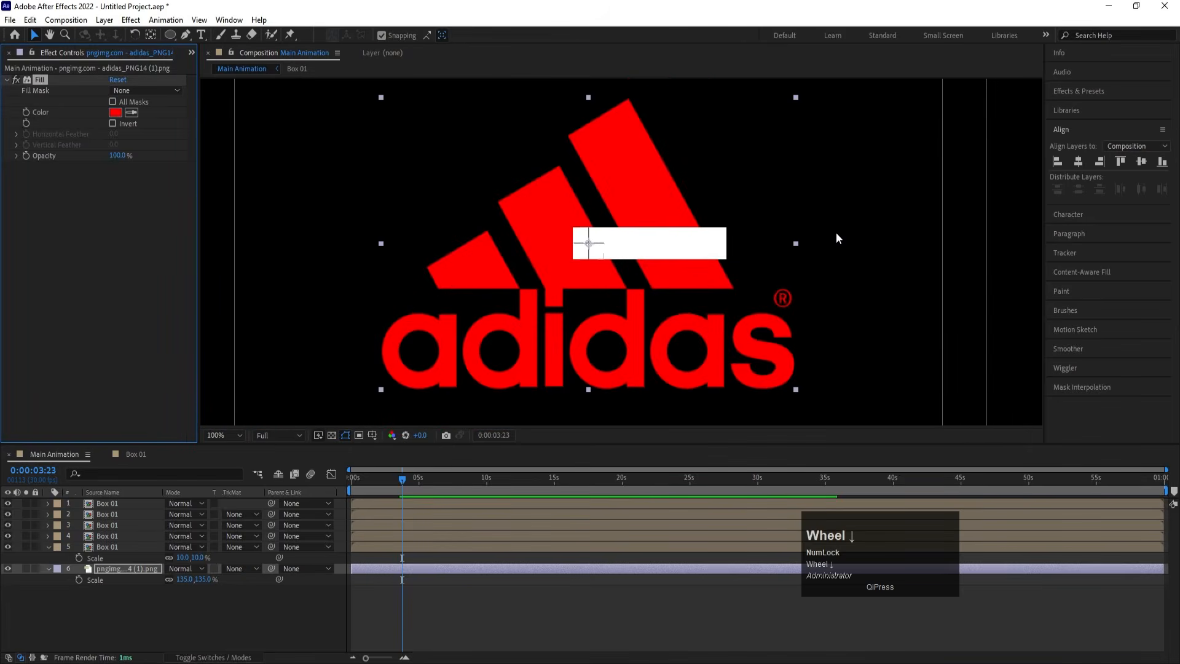
pyautogui.click(114, 503)
pyautogui.hotkey('ctrl', 'd')
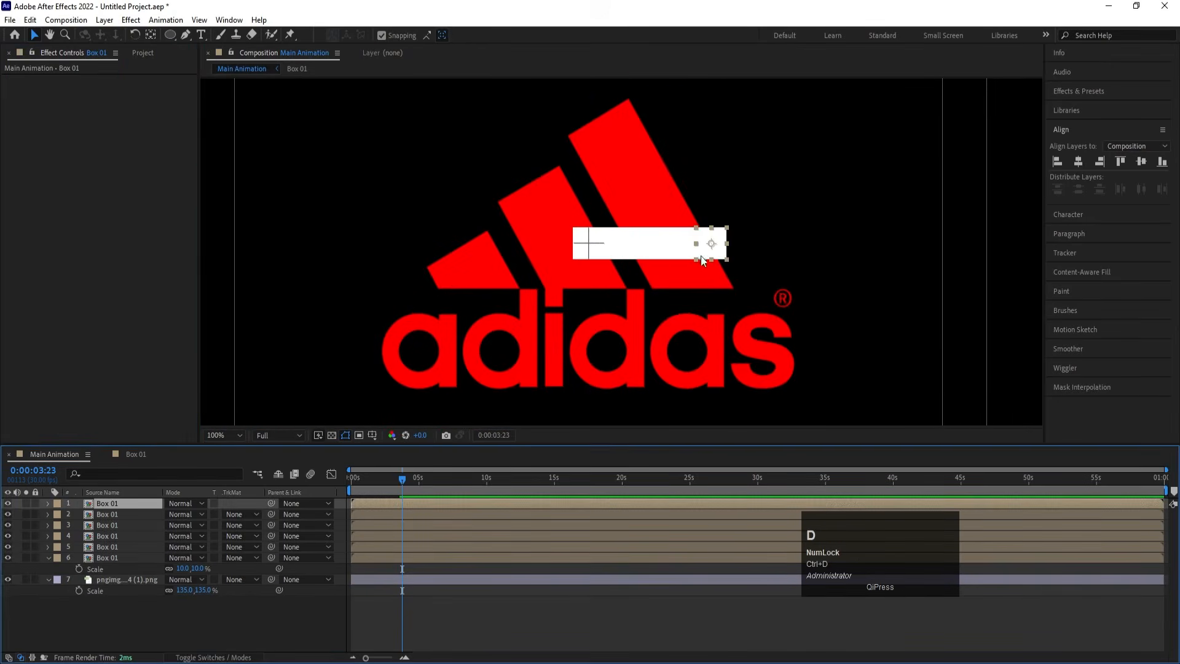
pyautogui.moveTo(701, 256); pyautogui.dragTo(735, 258)
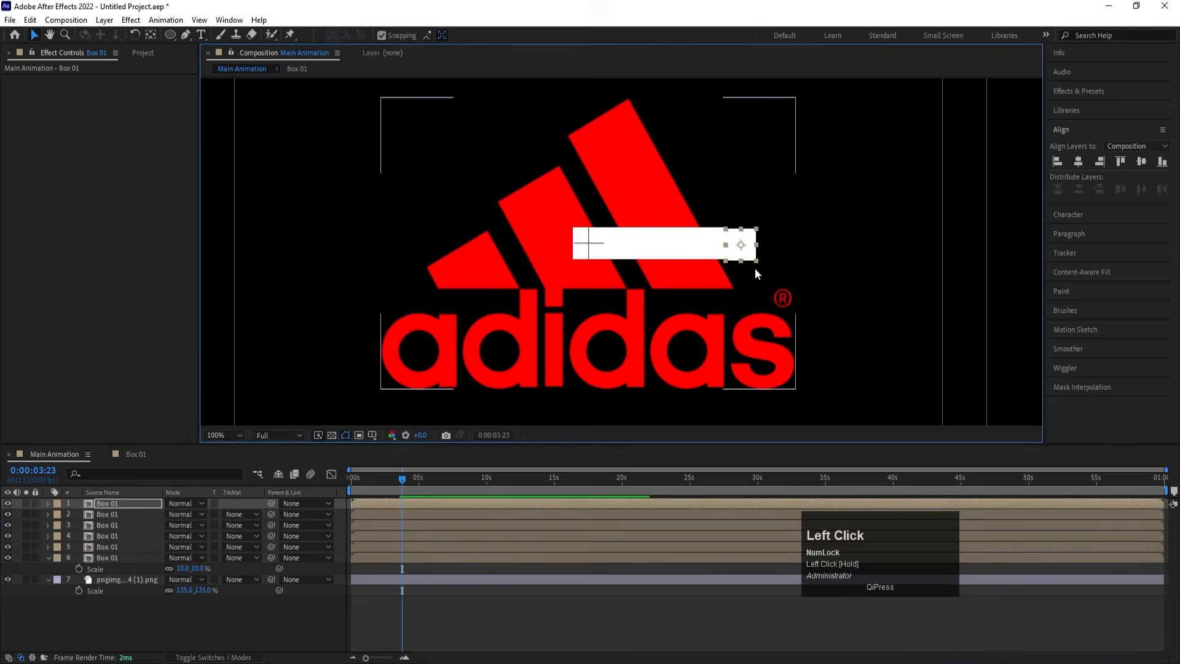
pyautogui.scroll(4, 767, 250)
pyautogui.click(613, 248)
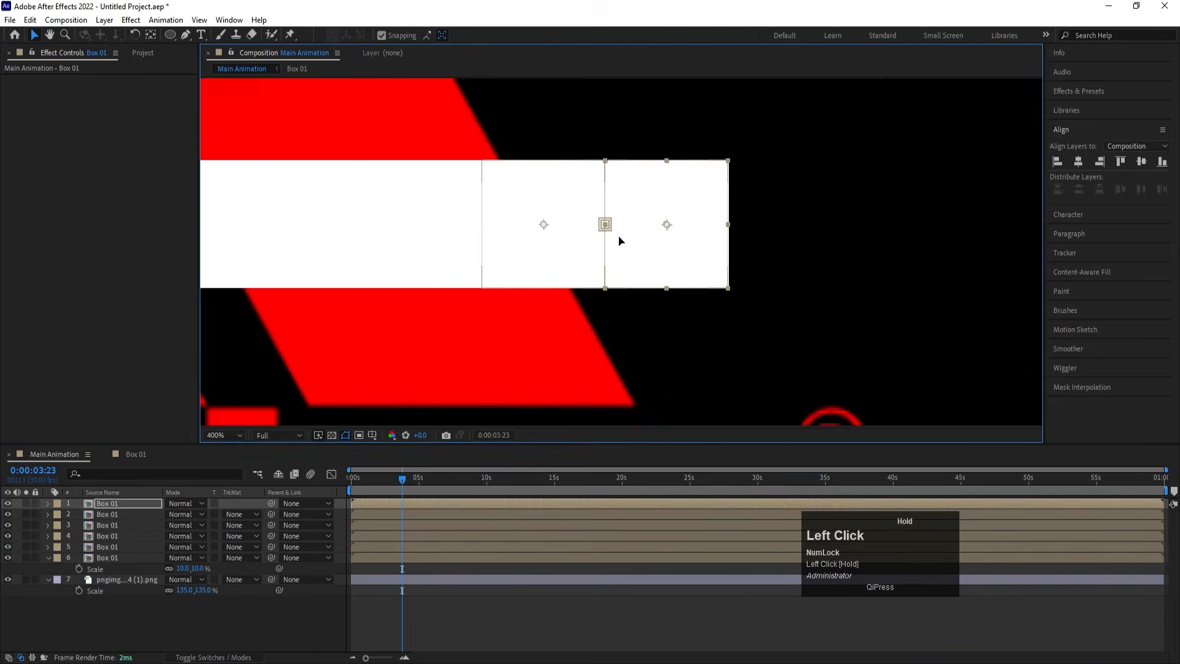
pyautogui.hotkey('ctrl', 'd')
pyautogui.moveTo(621, 239); pyautogui.dragTo(750, 245)
pyautogui.scroll(-2, 751, 248)
pyautogui.hotkey('ctrl', 'd')
pyautogui.scroll(-1, 750, 245)
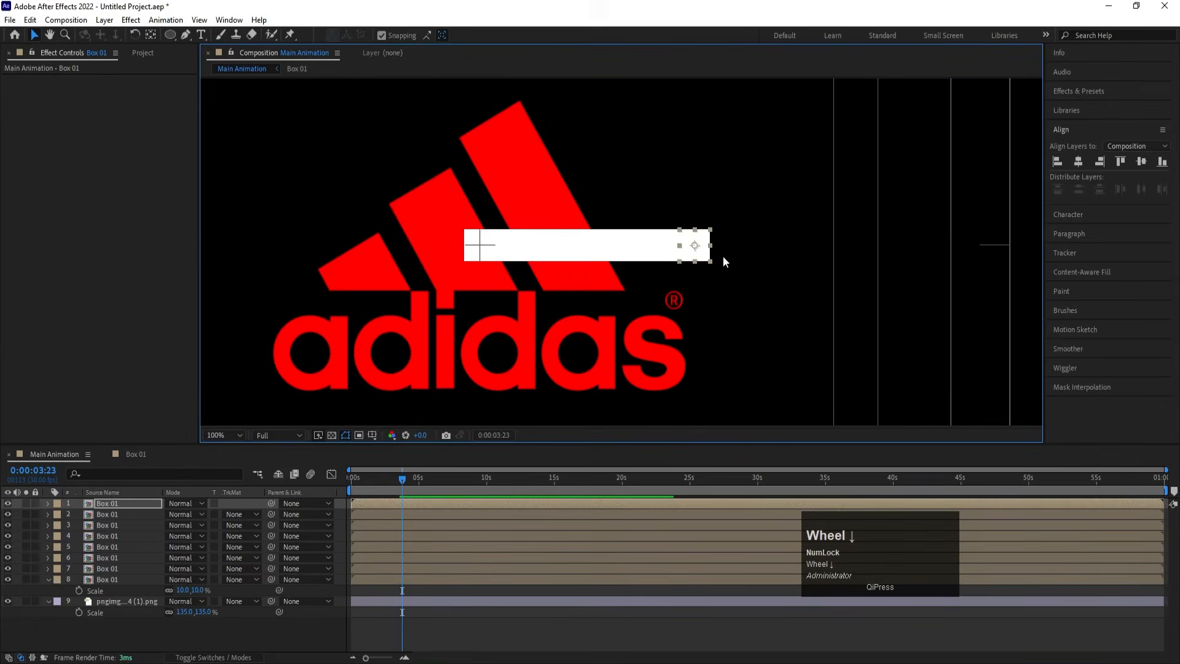
# Preview the animation of the box row from the beginning
pyautogui.click(352, 486)
pyautogui.press('space')
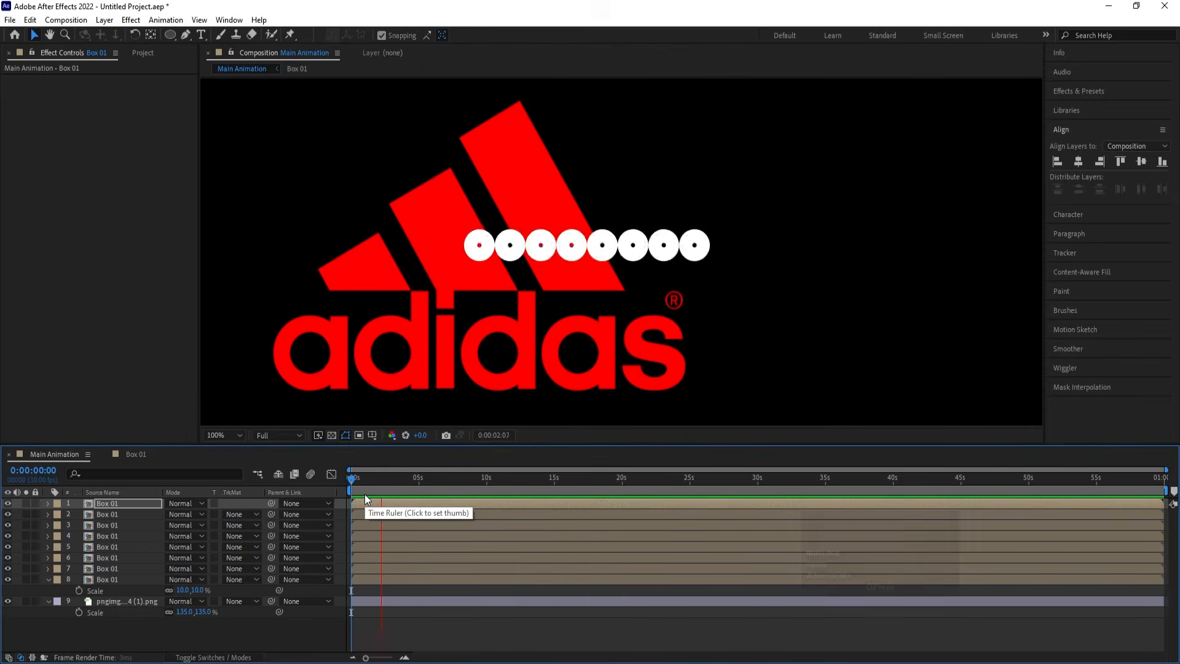
pyautogui.press('space')
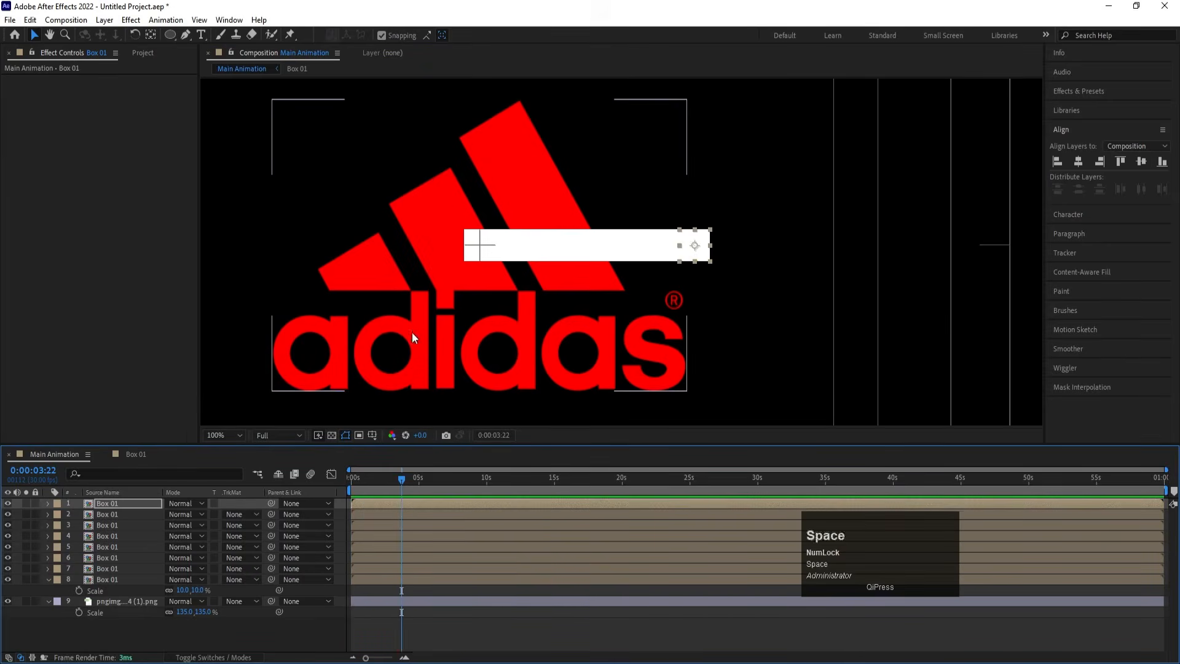
# Undo the accidental move of the adidas logo and lock its layer
pyautogui.moveTo(412, 331); pyautogui.dragTo(593, 318)
pyautogui.hotkey('ctrl', 'z')
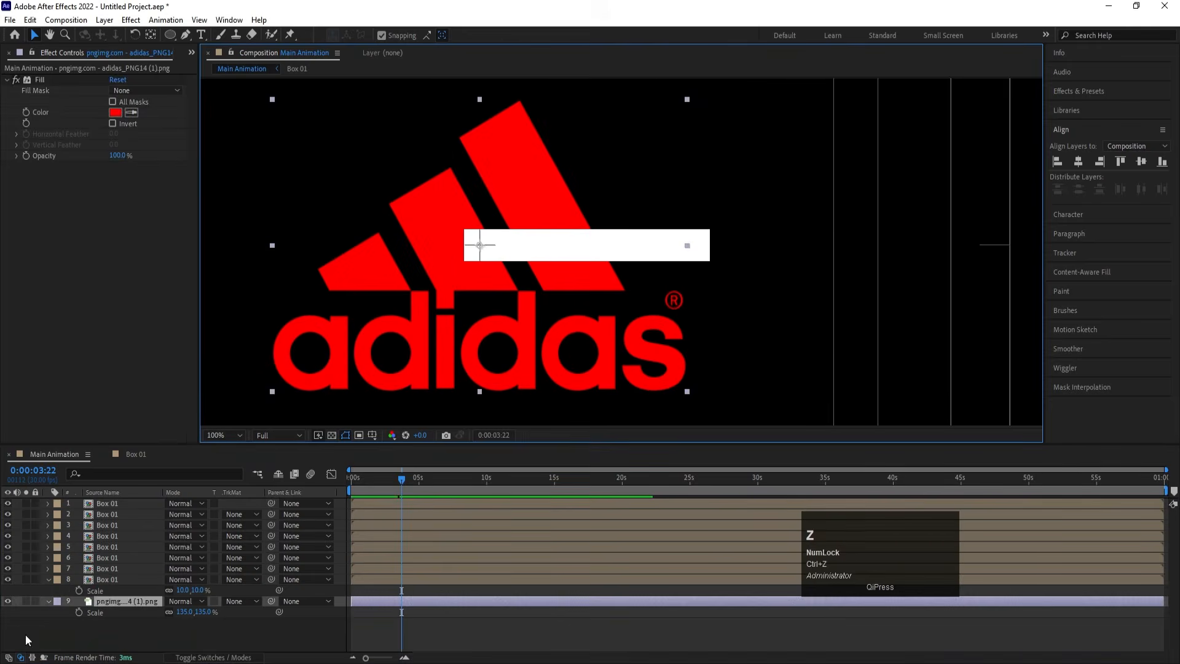
pyautogui.click(35, 601)
# Duplicate the centre Box 01 layer and snap the lower copy against its left edge
pyautogui.press('space')
pyautogui.moveTo(398, 286); pyautogui.dragTo(501, 267)
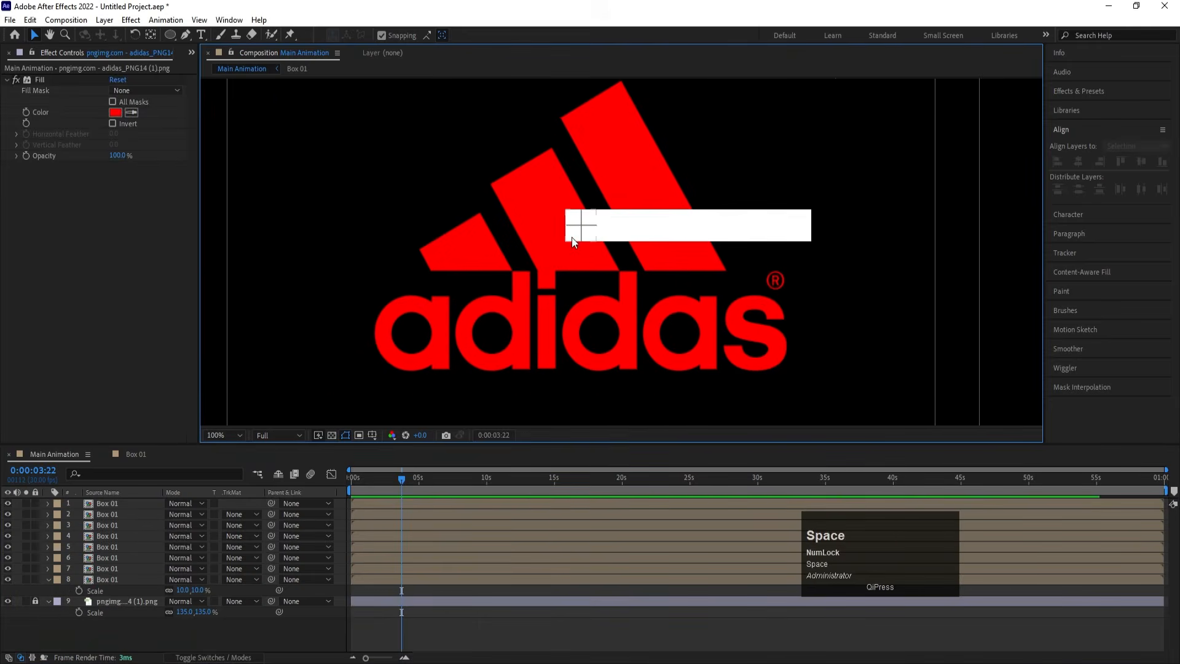
pyautogui.click(572, 241)
pyautogui.keyDown('alt'); pyautogui.scroll(2, 577, 240); pyautogui.keyUp('alt')
pyautogui.hotkey('ctrl', 'd')
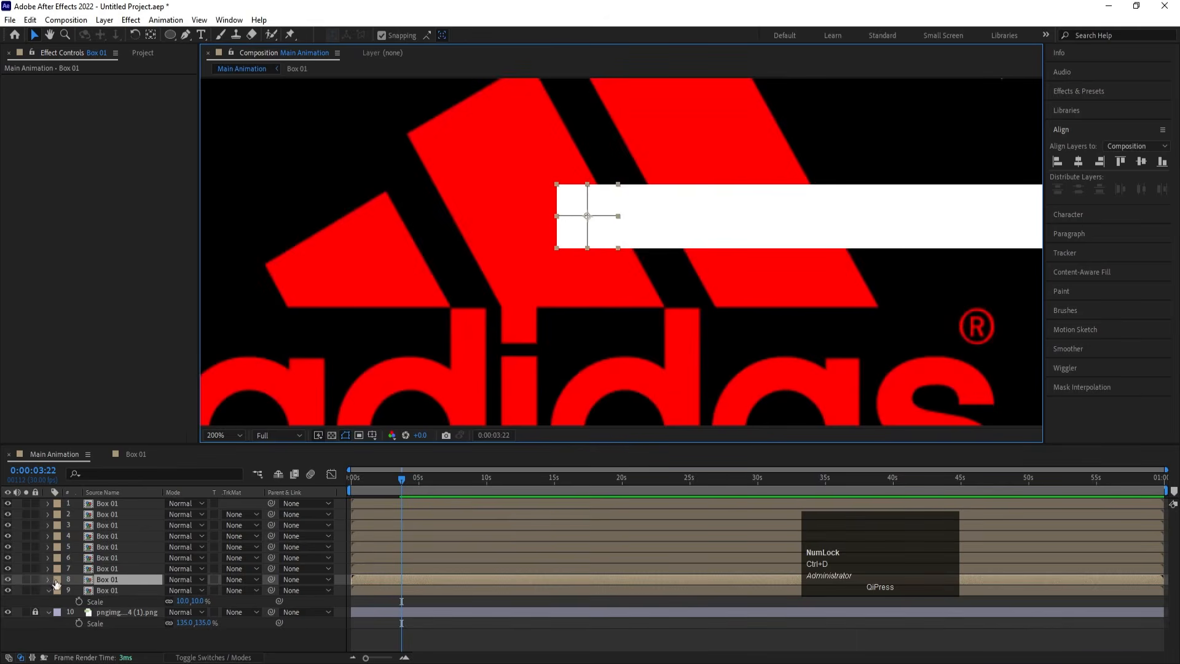
pyautogui.click(101, 591)
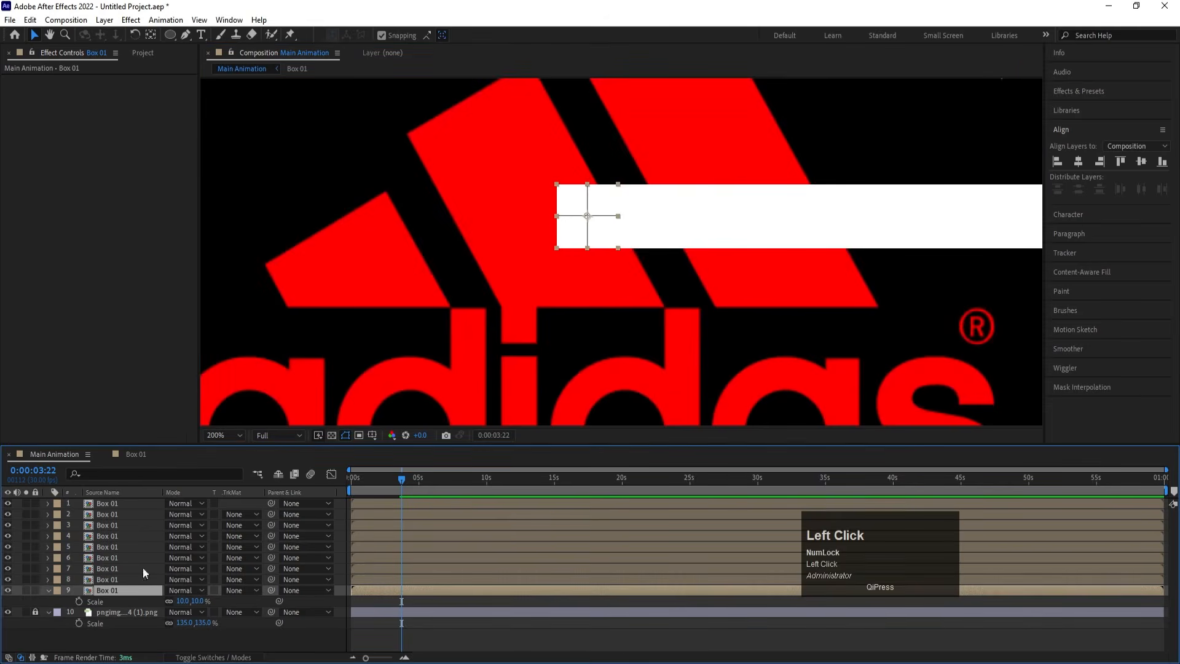
pyautogui.moveTo(618, 247); pyautogui.dragTo(553, 240)
# Change the centre Box 01 layer's label color to Yellow
pyautogui.click(577, 230)
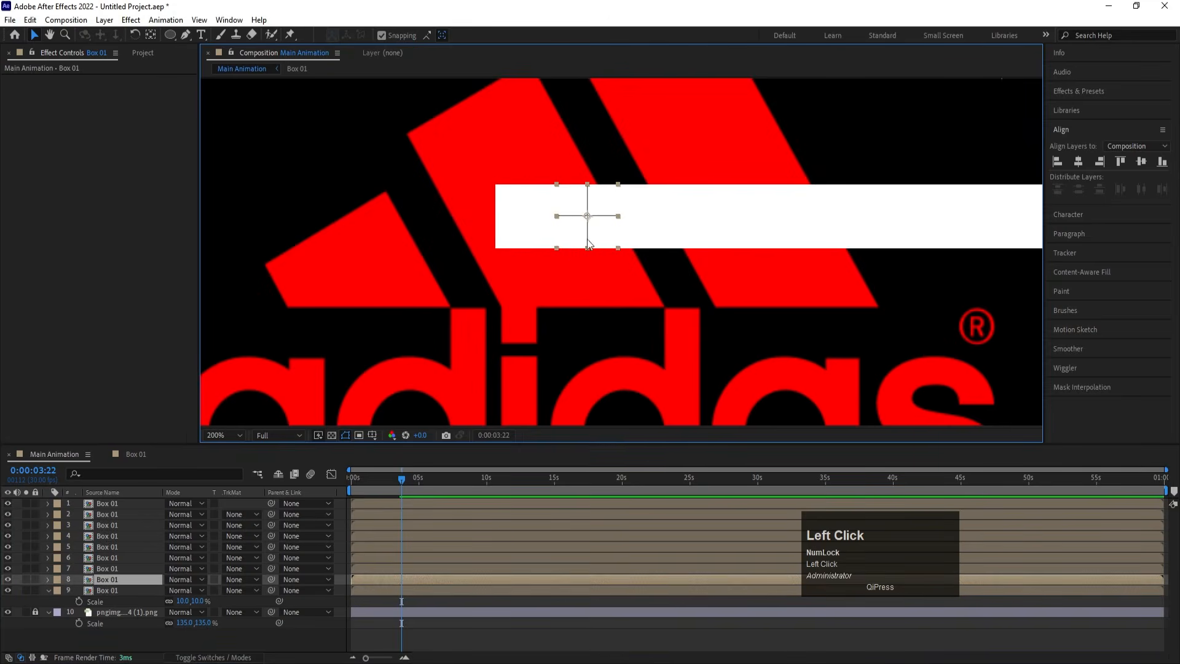
pyautogui.click(57, 580)
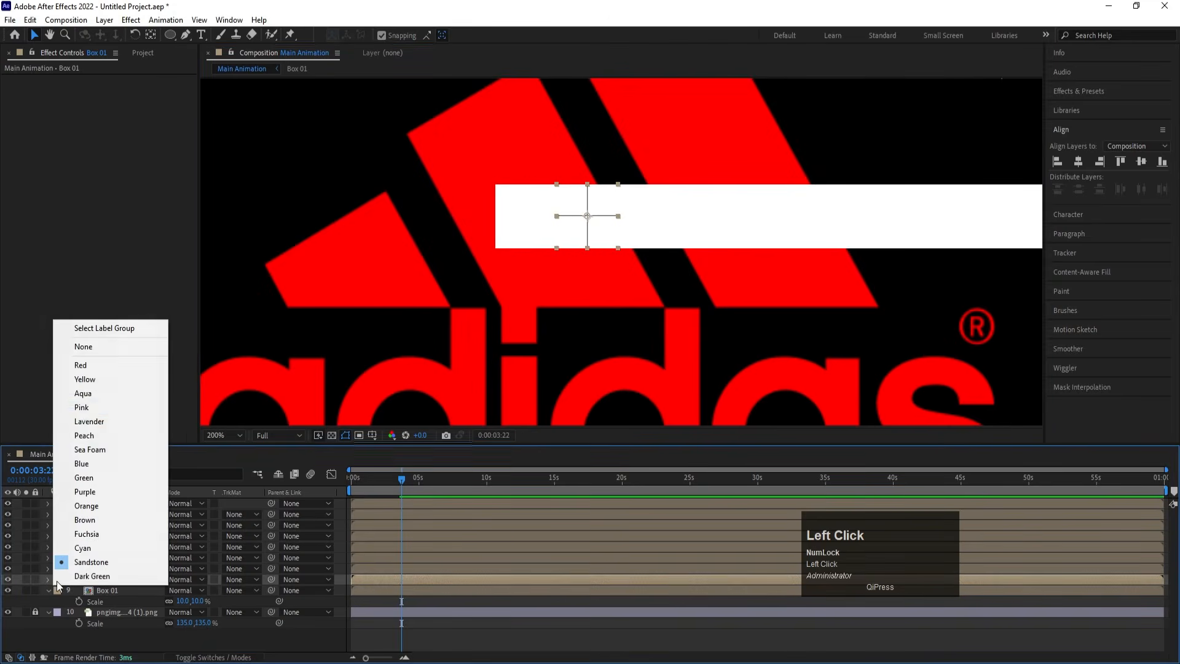
pyautogui.click(82, 380)
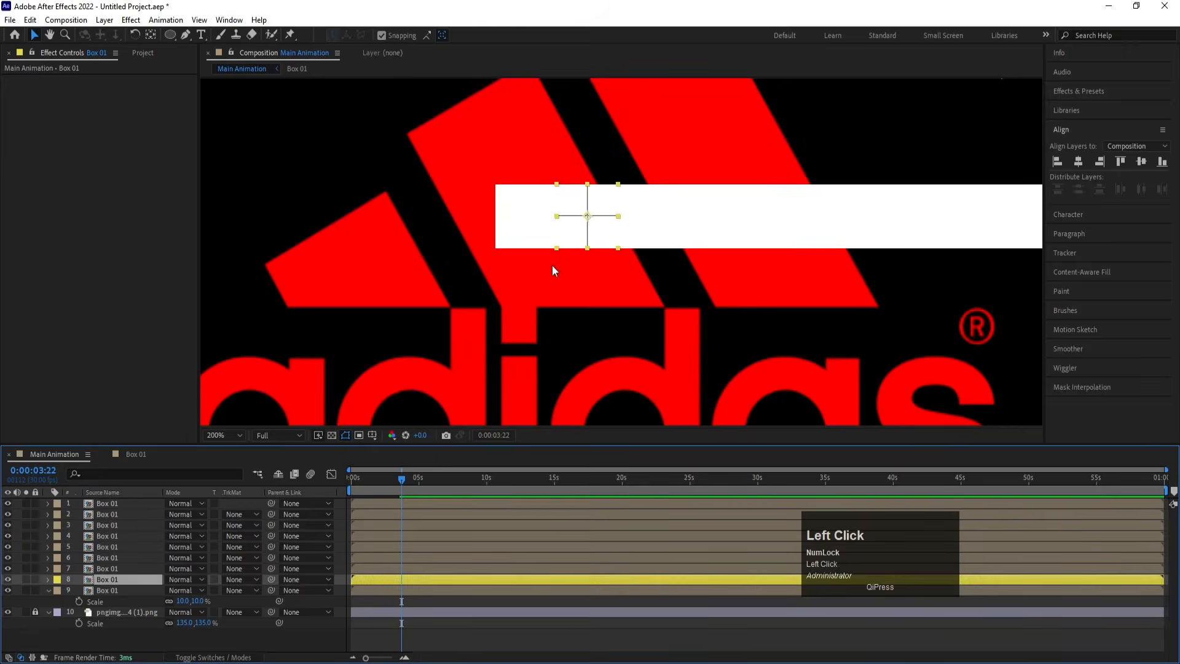
# Duplicate the leftmost Box 01 layer and snap the lower copy one box further left in the row
pyautogui.scroll(-2, 552, 264)
pyautogui.click(578, 278)
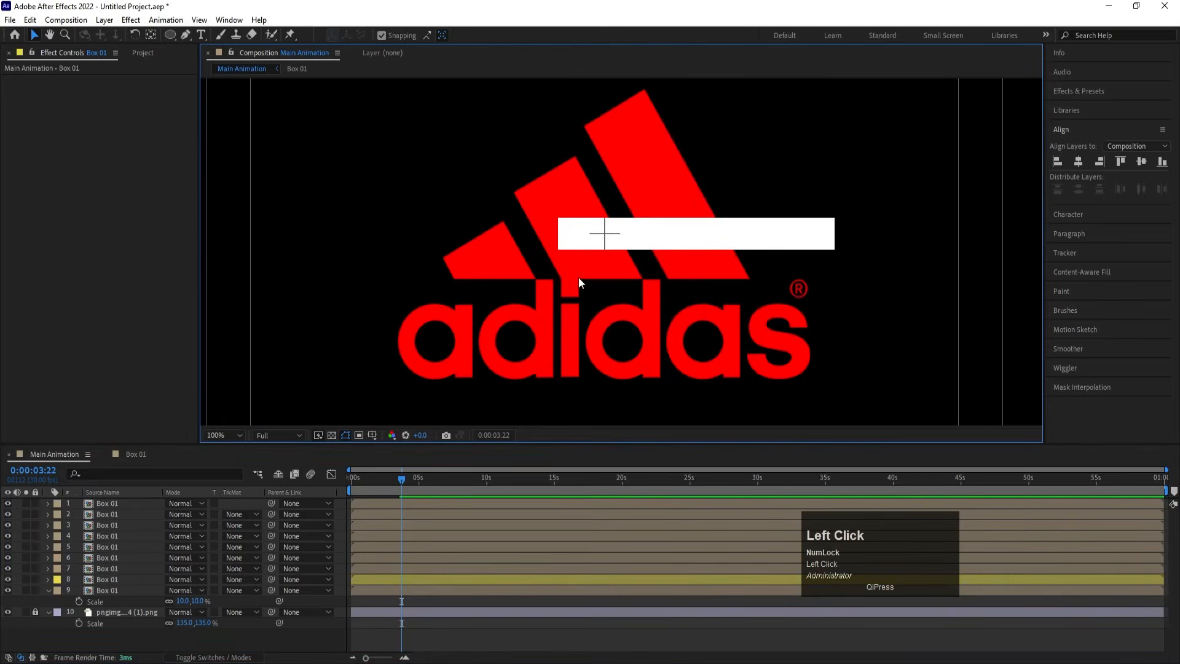
pyautogui.keyDown('ctrl'); pyautogui.click(570, 243); pyautogui.keyUp('ctrl')
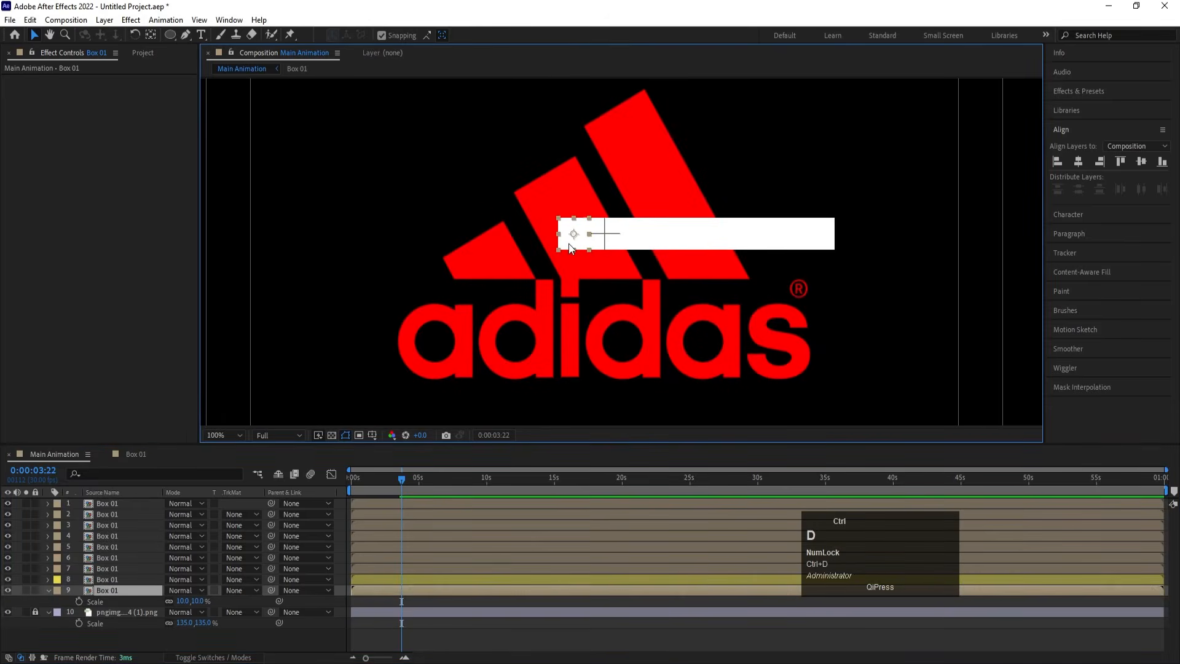
pyautogui.hotkey('ctrl', 'd')
pyautogui.click(99, 602)
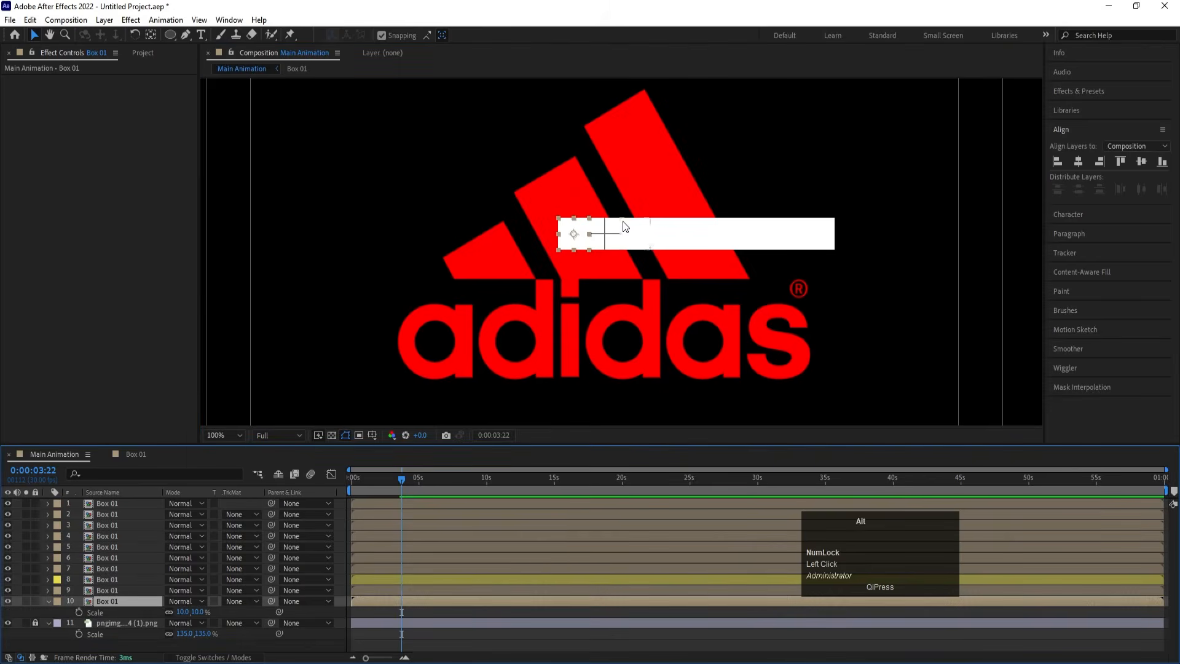
pyautogui.scroll(3, 622, 222)
pyautogui.moveTo(467, 290); pyautogui.dragTo(337, 290)
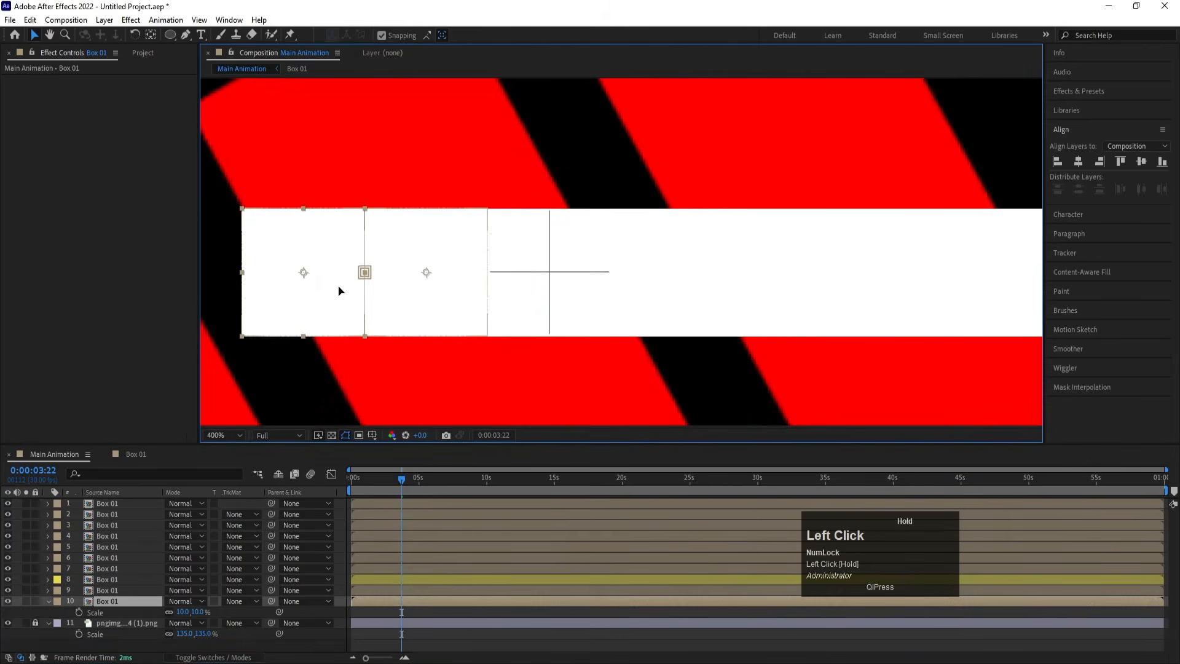
# Duplicate Box 01 layers 10 and 11 in turn, snapping each lower copy one box further left in the row
pyautogui.hotkey('ctrl', 'd')
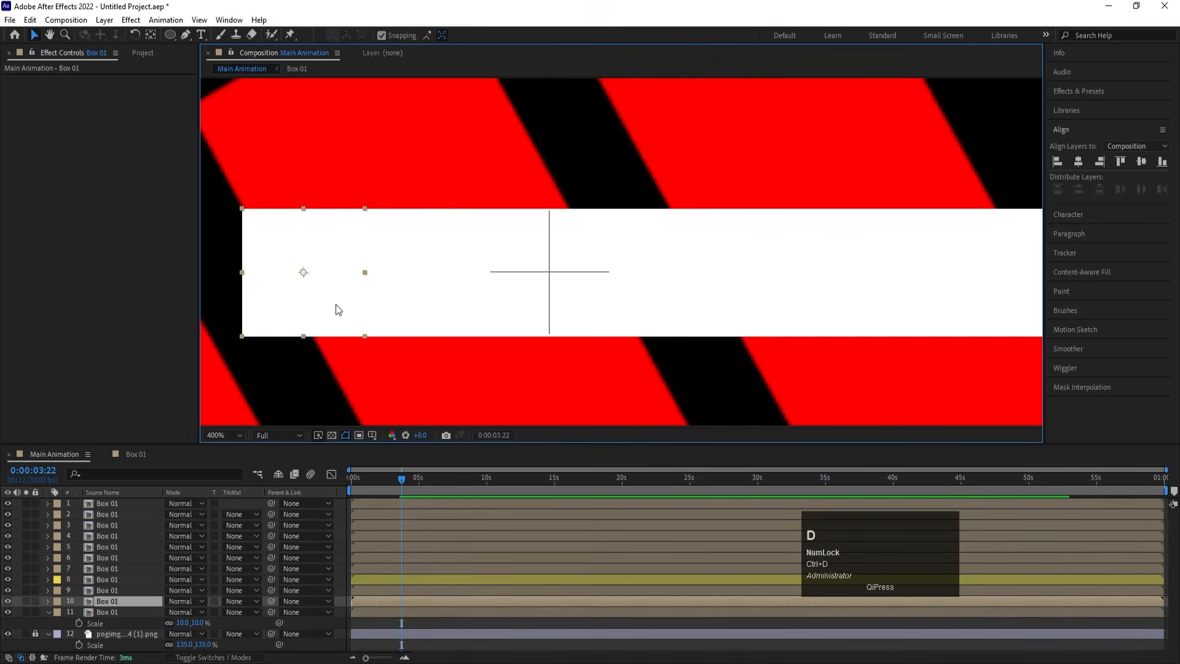
pyautogui.click(107, 611)
pyautogui.moveTo(354, 326); pyautogui.dragTo(508, 276)
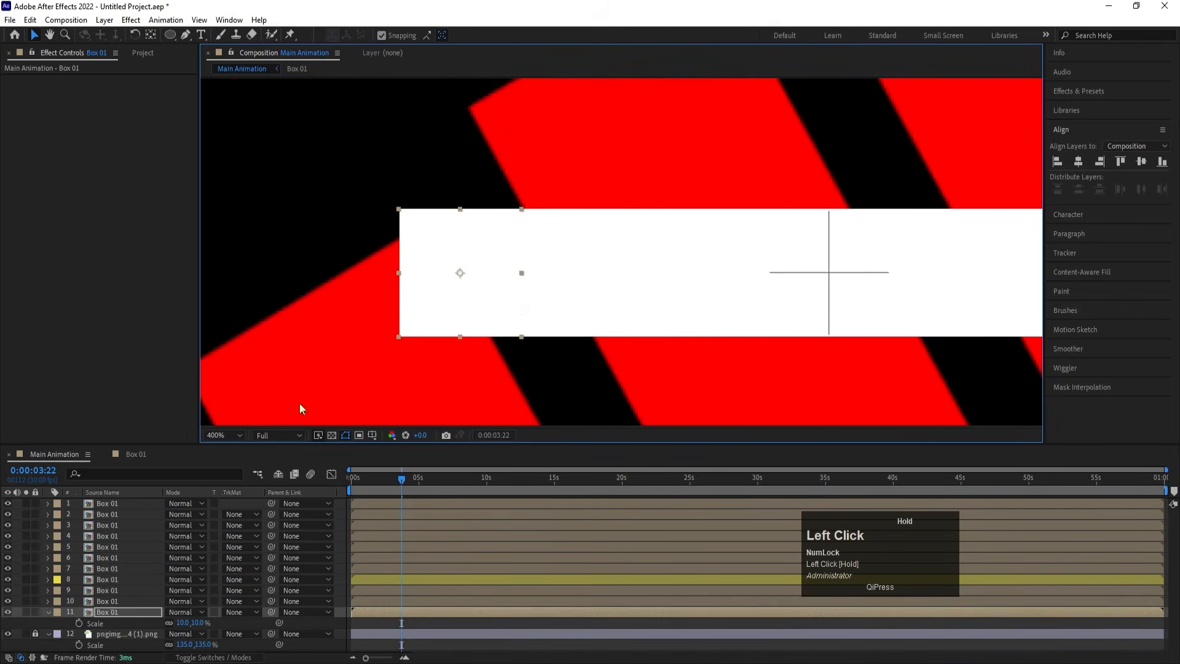
pyautogui.click(108, 612)
pyautogui.hotkey('ctrl', 'd')
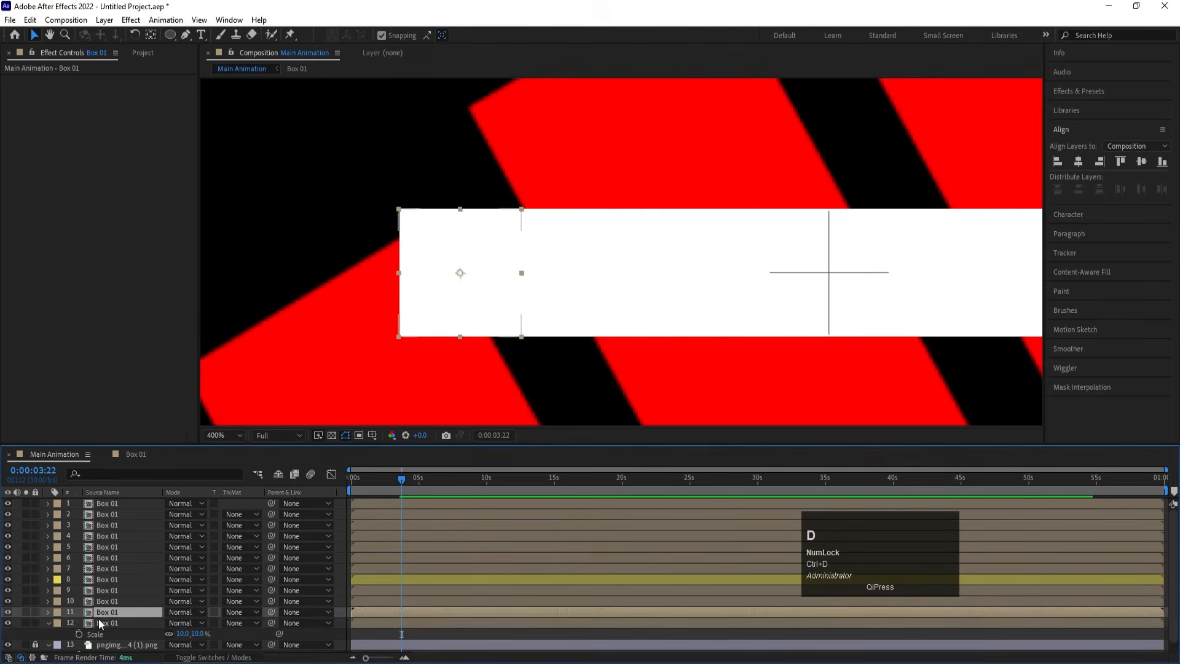
pyautogui.click(98, 620)
pyautogui.moveTo(509, 307); pyautogui.dragTo(387, 306)
# Duplicate Box 01 layers 12 and 13 in turn, snapping each lower copy against the left edge of the row
pyautogui.hotkey('ctrl', 'd')
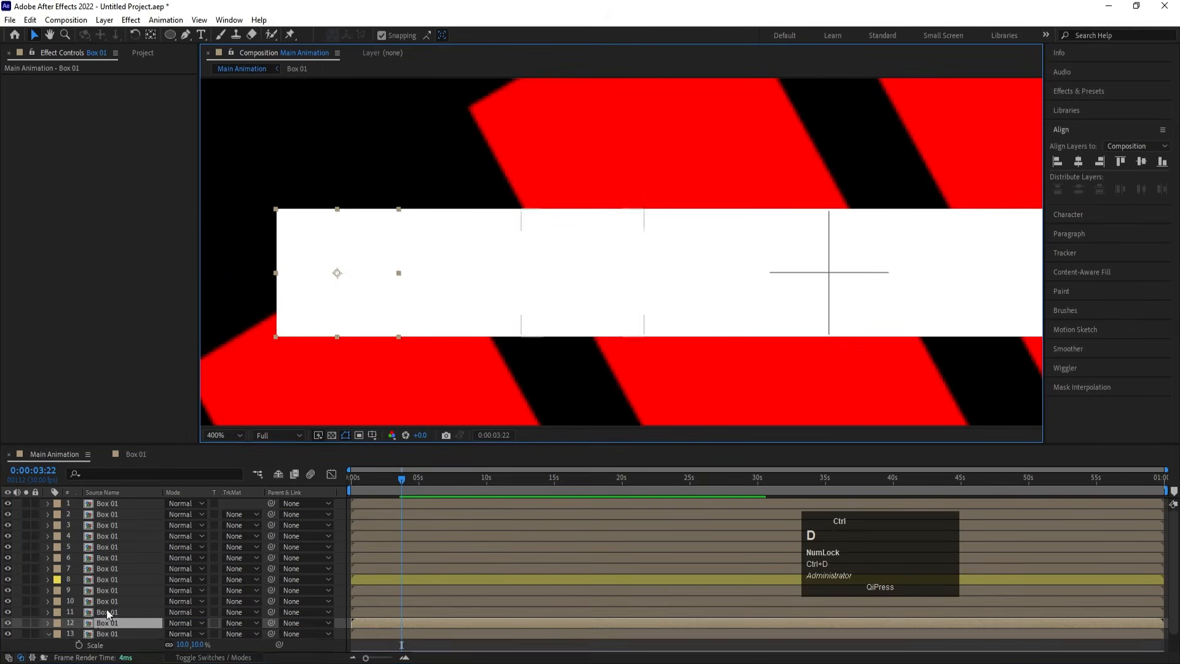
pyautogui.click(96, 631)
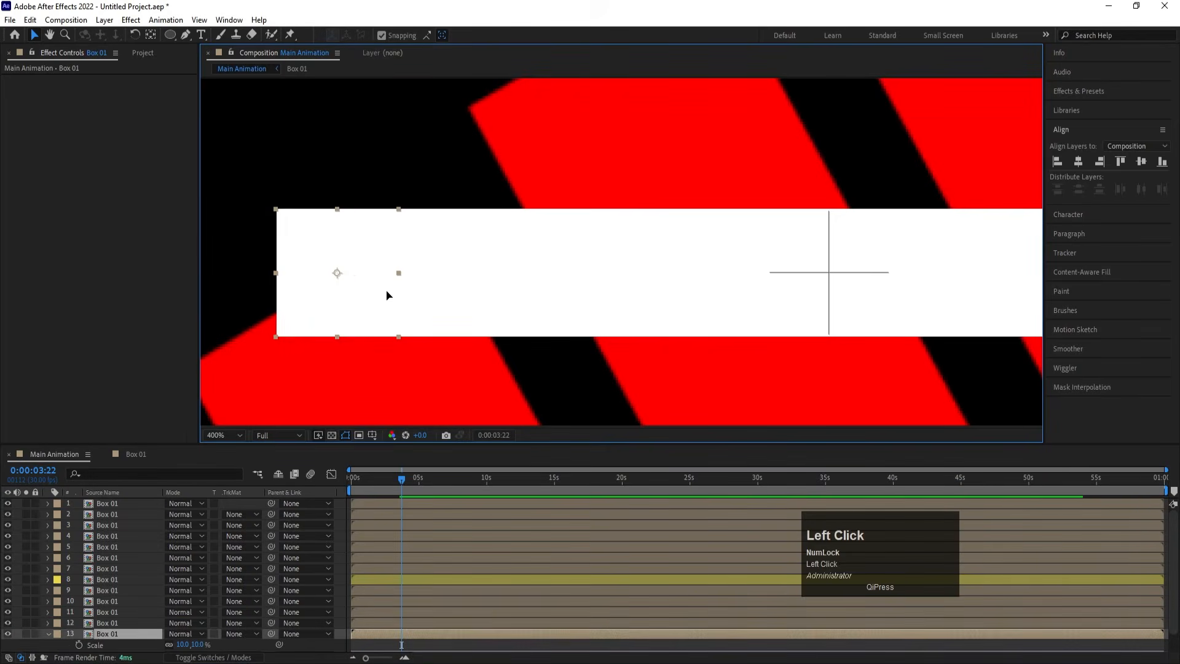
pyautogui.moveTo(387, 292); pyautogui.dragTo(266, 290)
pyautogui.press('space')
pyautogui.moveTo(335, 327); pyautogui.dragTo(571, 309)
pyautogui.hotkey('ctrl', 'd')
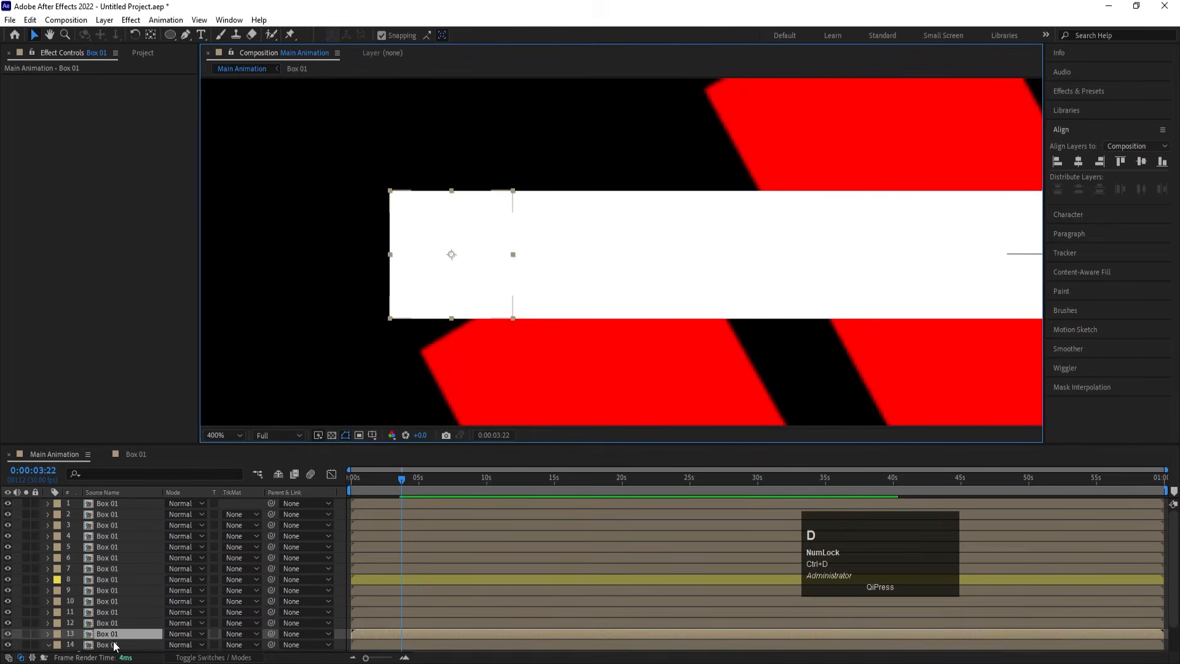
pyautogui.scroll(-2, 114, 644)
pyautogui.click(109, 613)
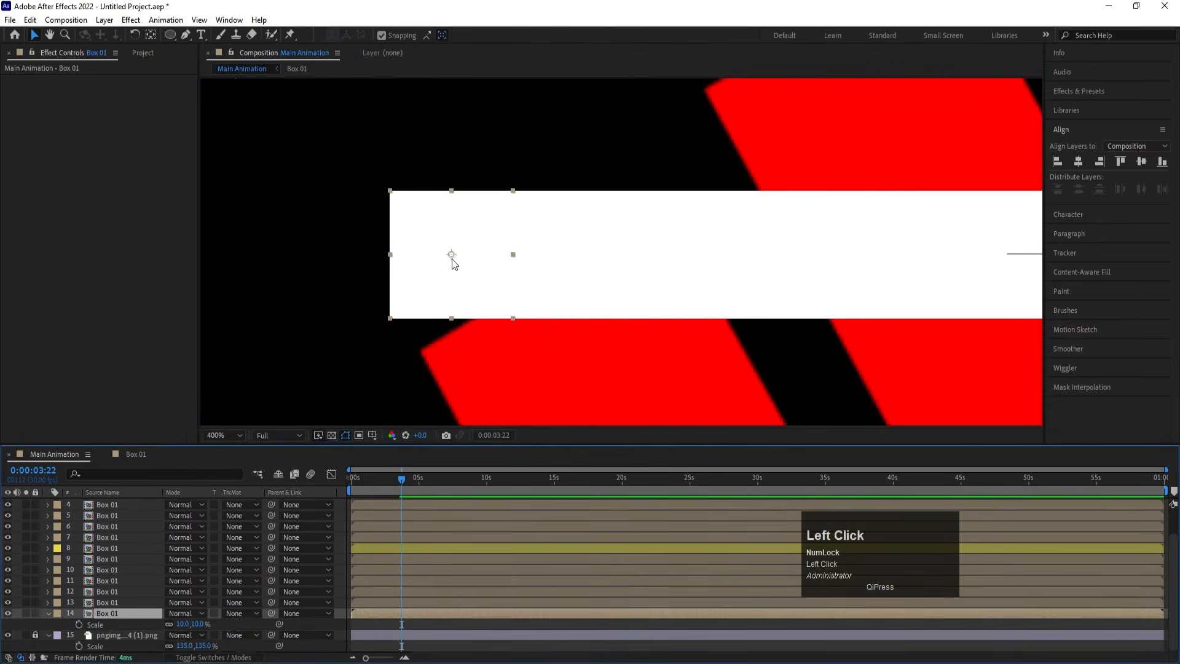
pyautogui.moveTo(498, 263); pyautogui.dragTo(374, 261)
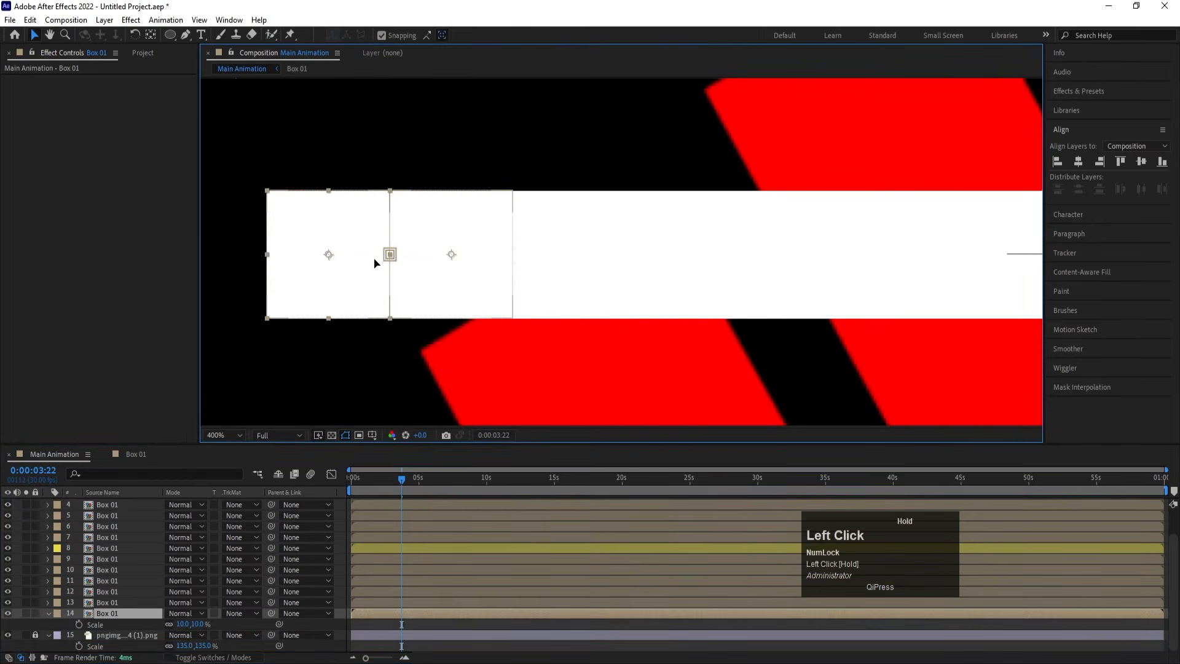
# Duplicate Box 01 layer 14 and snap the lower copy beside it as the leftmost box of the row
pyautogui.scroll(-3, 397, 297)
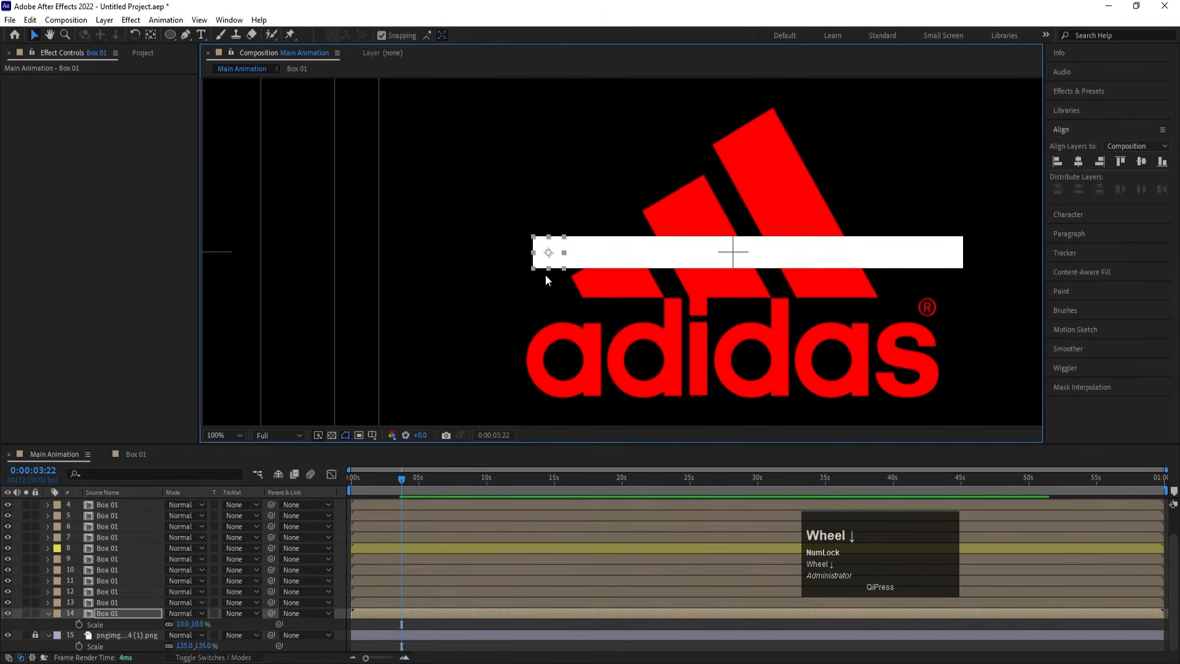
pyautogui.hotkey('ctrl', 'd')
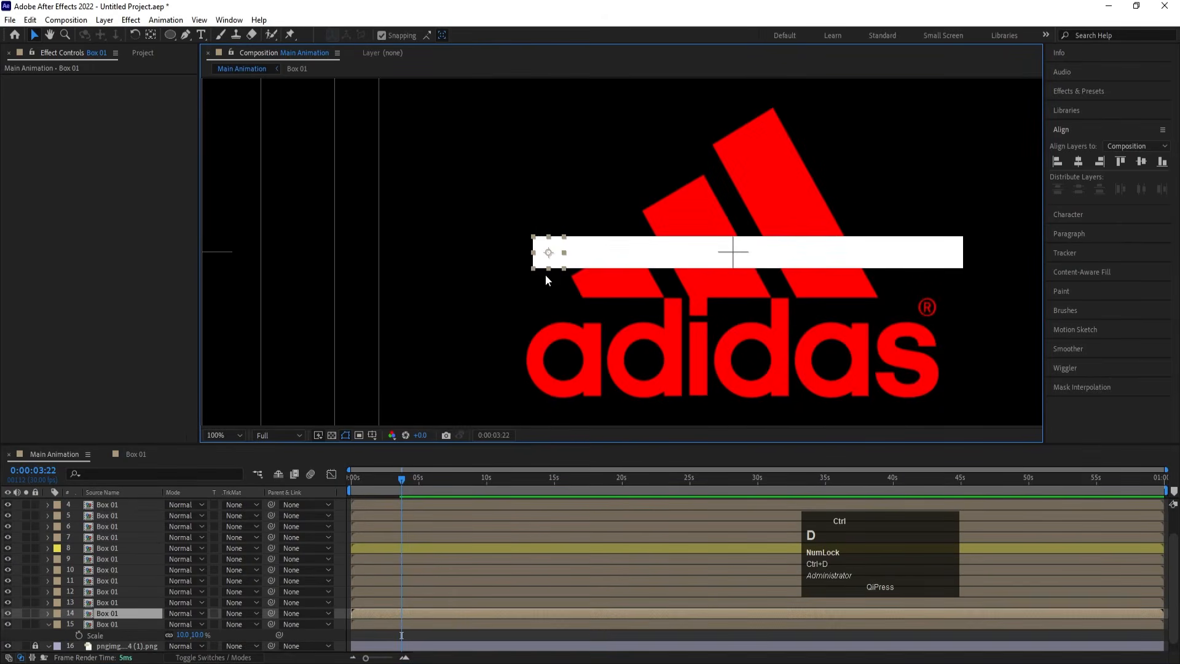
pyautogui.click(102, 624)
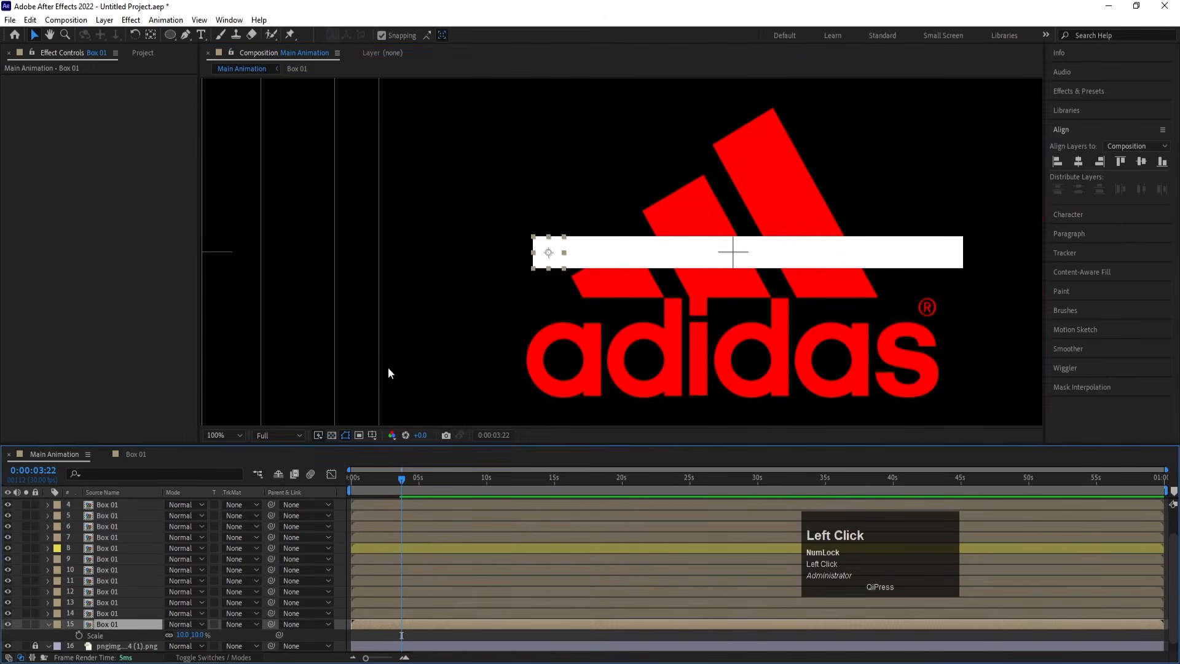
pyautogui.scroll(2, 592, 230)
pyautogui.moveTo(498, 261); pyautogui.dragTo(440, 260)
pyautogui.scroll(-2, 440, 261)
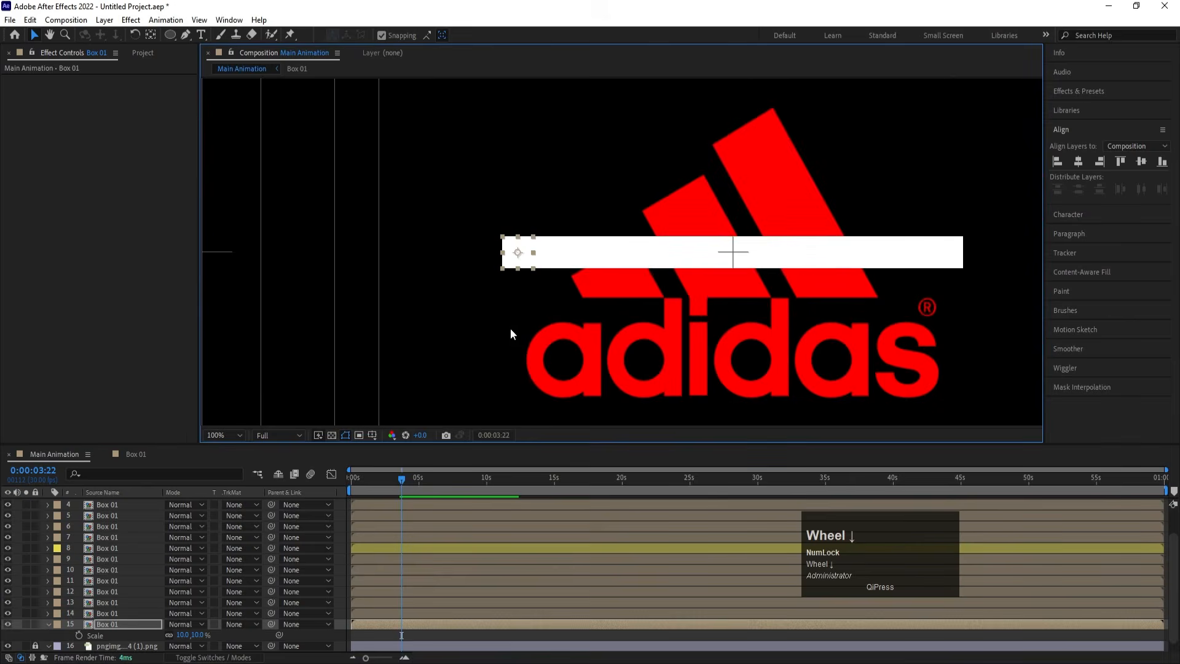
# Fit the composition in the viewer and make Box 01 layers 7 and 9, beside the yellow centre layer, start at 0:00:00:05
pyautogui.click(240, 434)
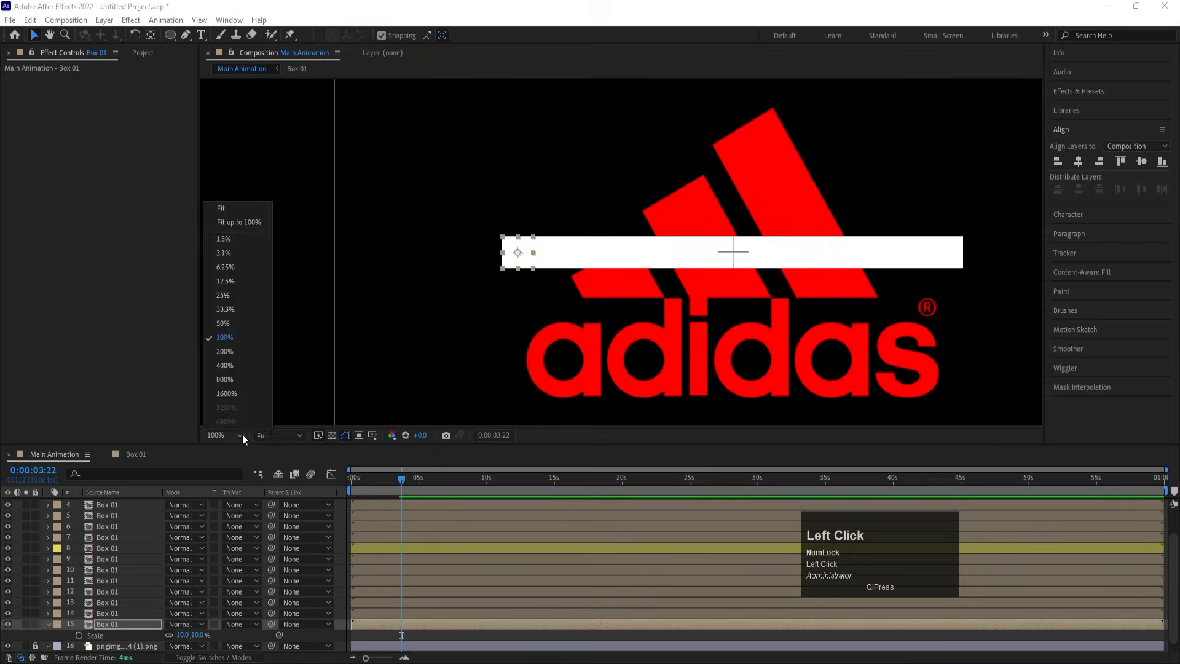
pyautogui.click(233, 209)
pyautogui.moveTo(357, 487); pyautogui.dragTo(325, 473)
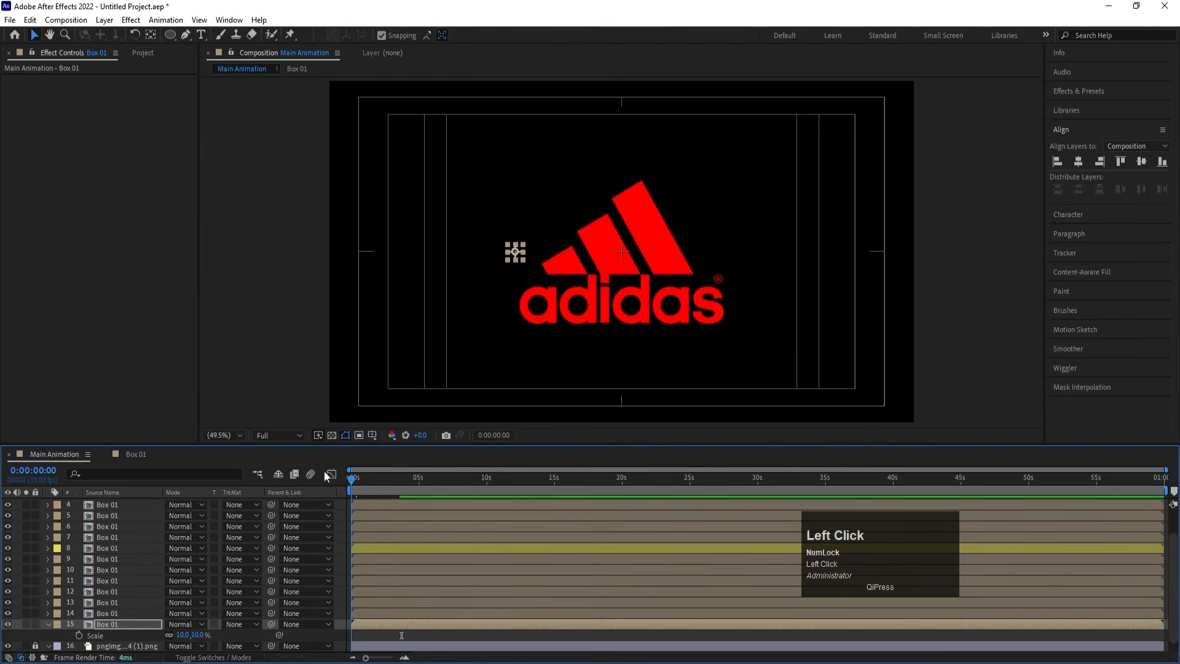
pyautogui.press('=')
pyautogui.press('=')
pyautogui.press('=')
pyautogui.press('=')
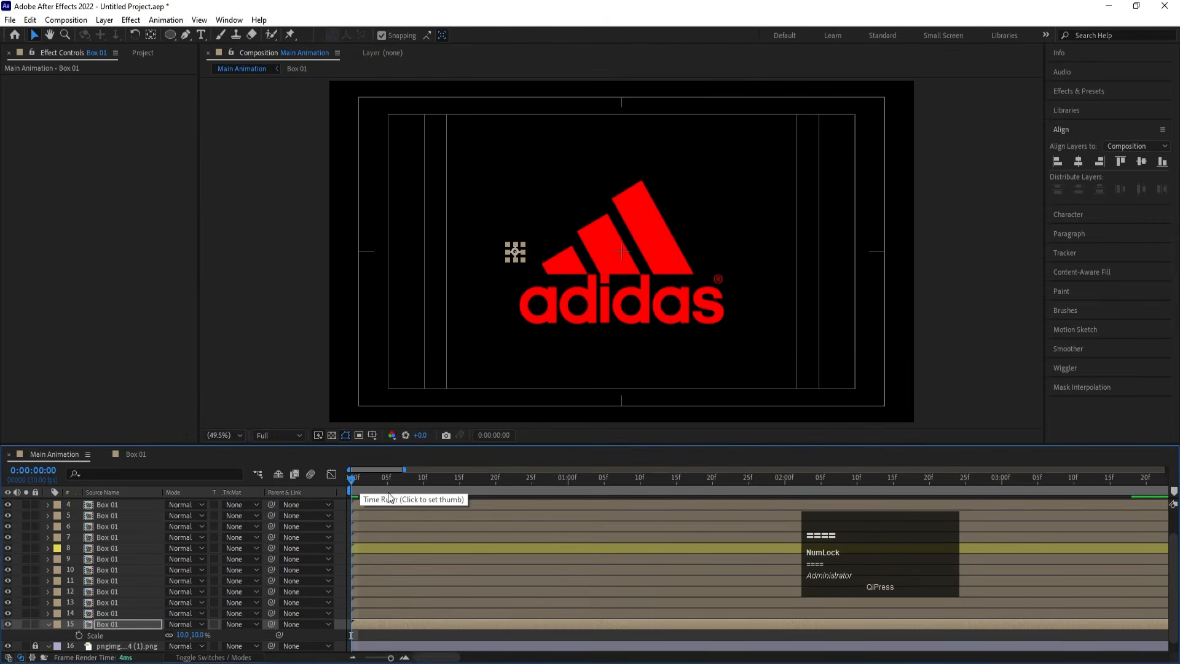
pyautogui.click(386, 480)
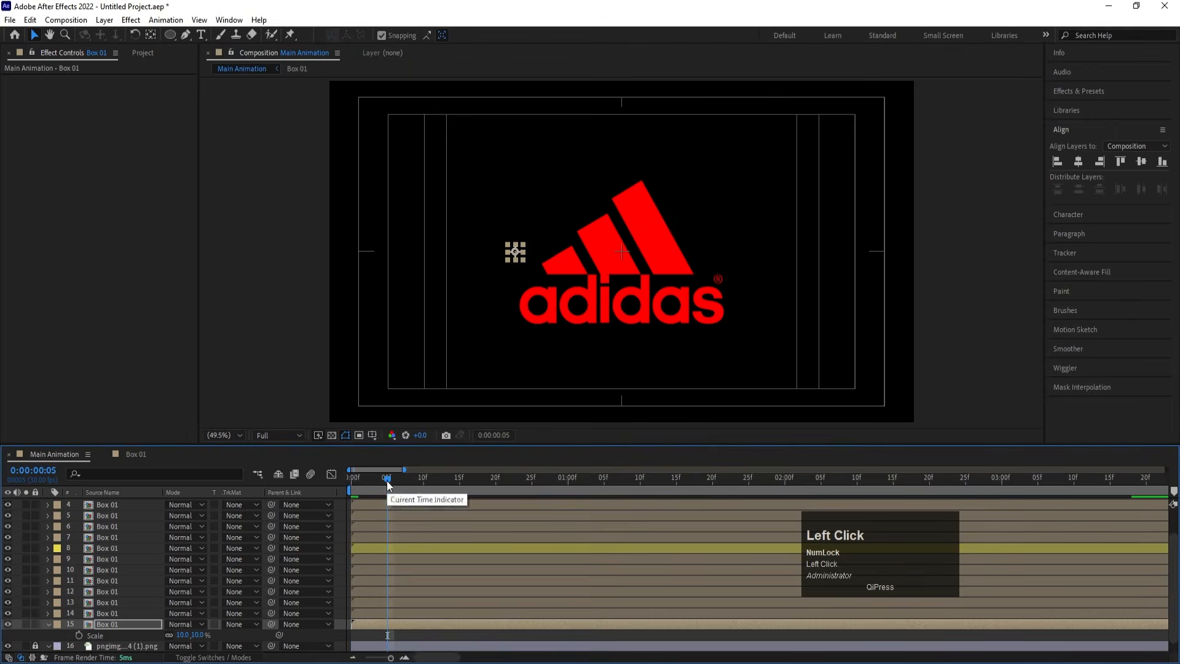
pyautogui.click(371, 537)
pyautogui.keyDown('ctrl'); pyautogui.click(357, 560); pyautogui.keyUp('ctrl')
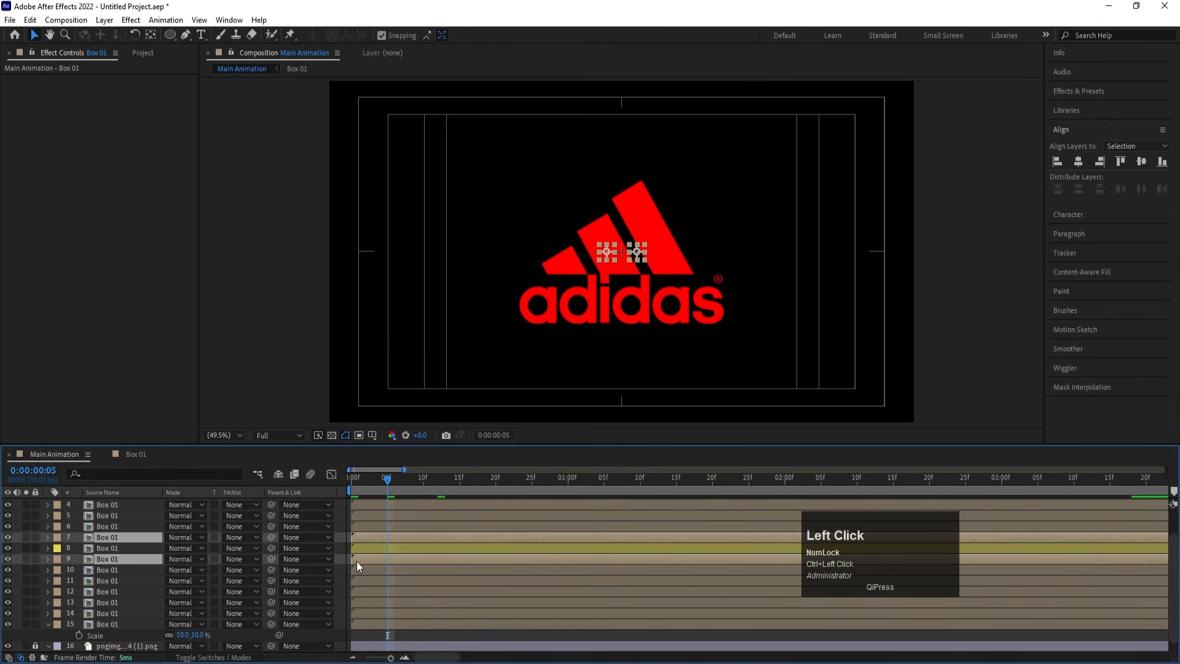
pyautogui.press('[')
# Make Box 01 layers 6 and 10 start at 0:00:00:10
pyautogui.click(421, 477)
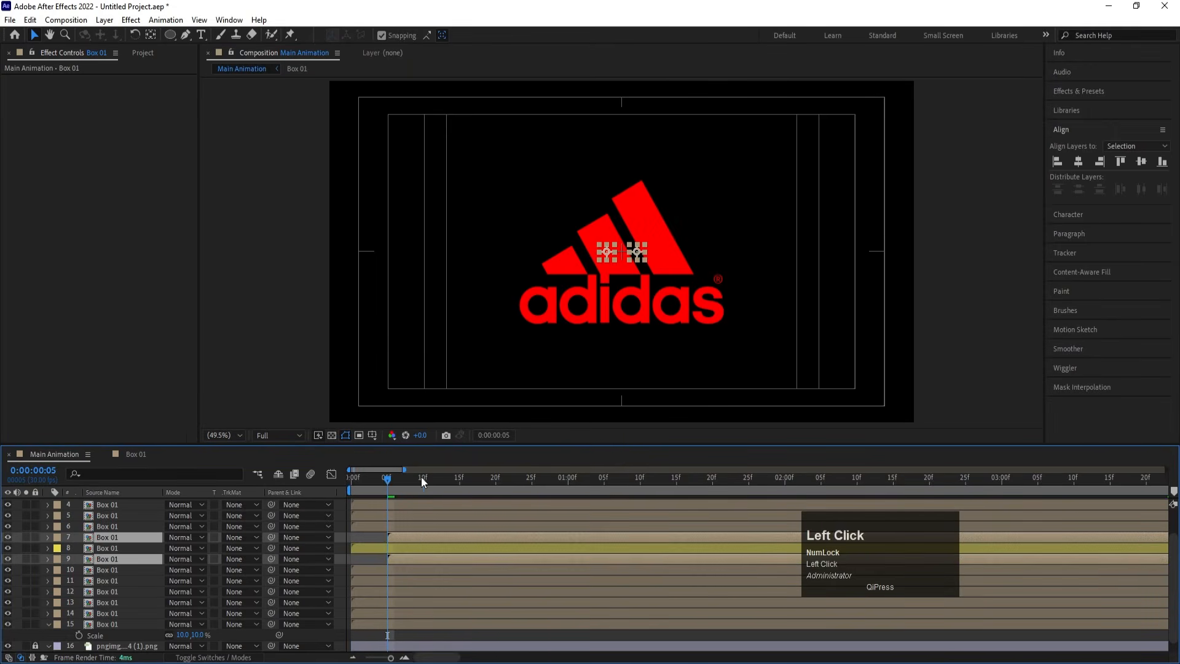
pyautogui.click(402, 528)
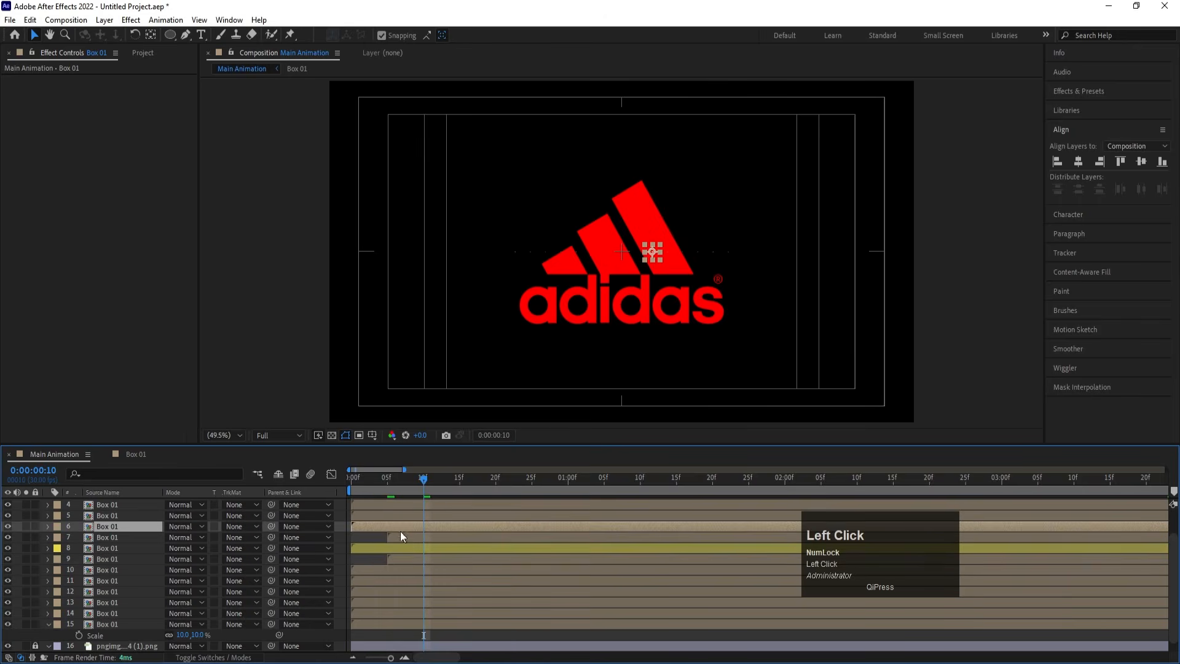
pyautogui.keyDown('ctrl'); pyautogui.click(369, 569); pyautogui.keyUp('ctrl')
pyautogui.press('[')
# Make Box 01 layers 5 and 11 start at 0:00:00:15
pyautogui.click(458, 482)
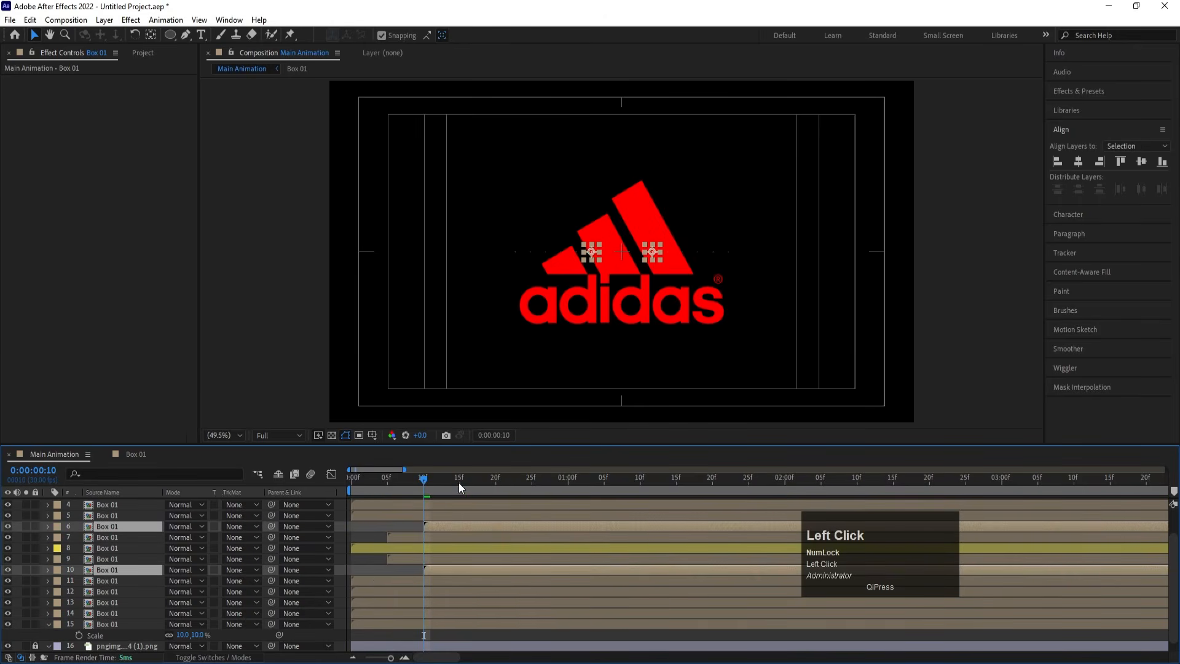
pyautogui.click(440, 514)
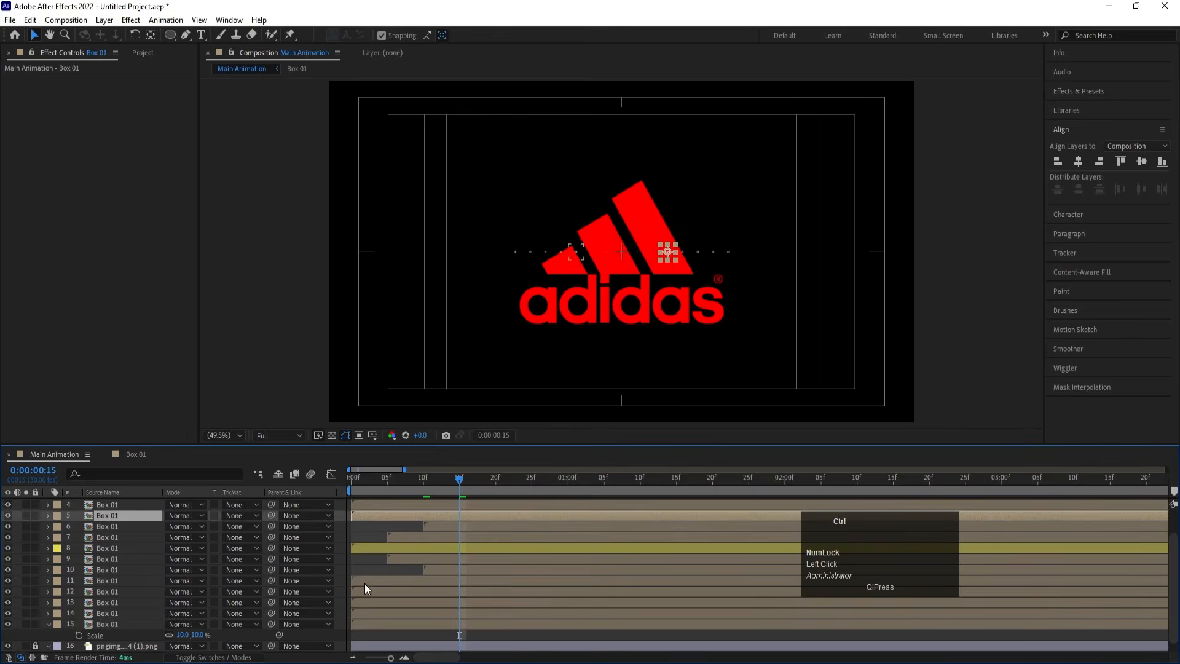
pyautogui.keyDown('ctrl'); pyautogui.click(364, 583); pyautogui.keyUp('ctrl')
pyautogui.press('[')
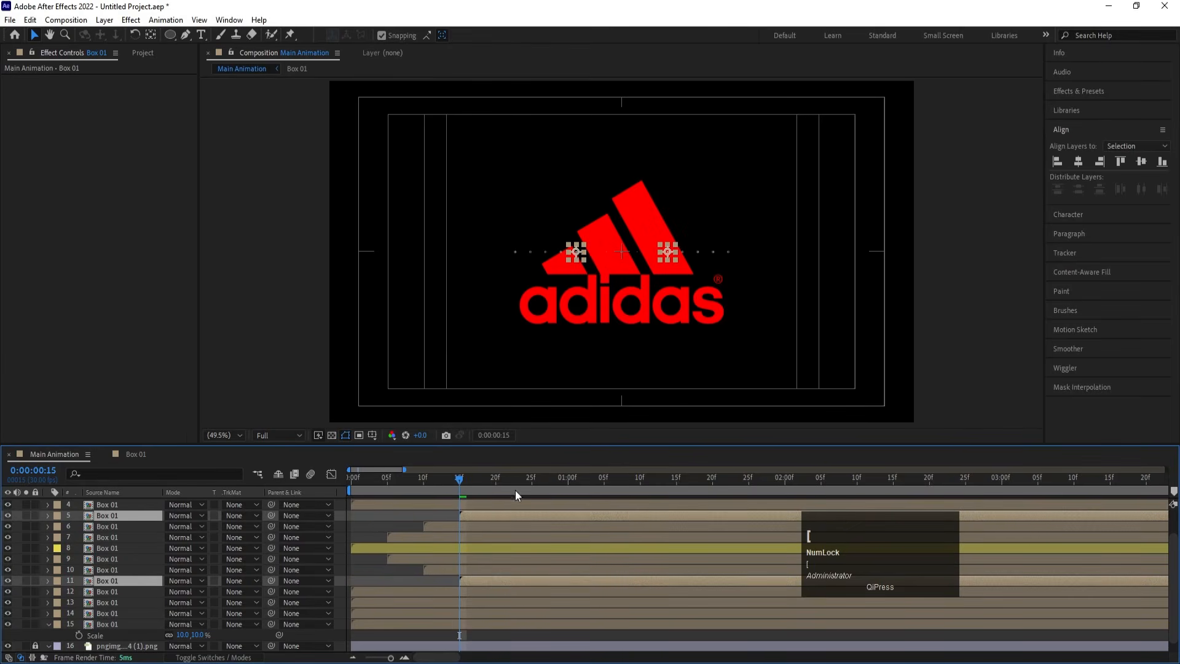
# Make Box 01 layers 4 and 12 start at 0:00:00:20
pyautogui.click(497, 482)
pyautogui.click(492, 506)
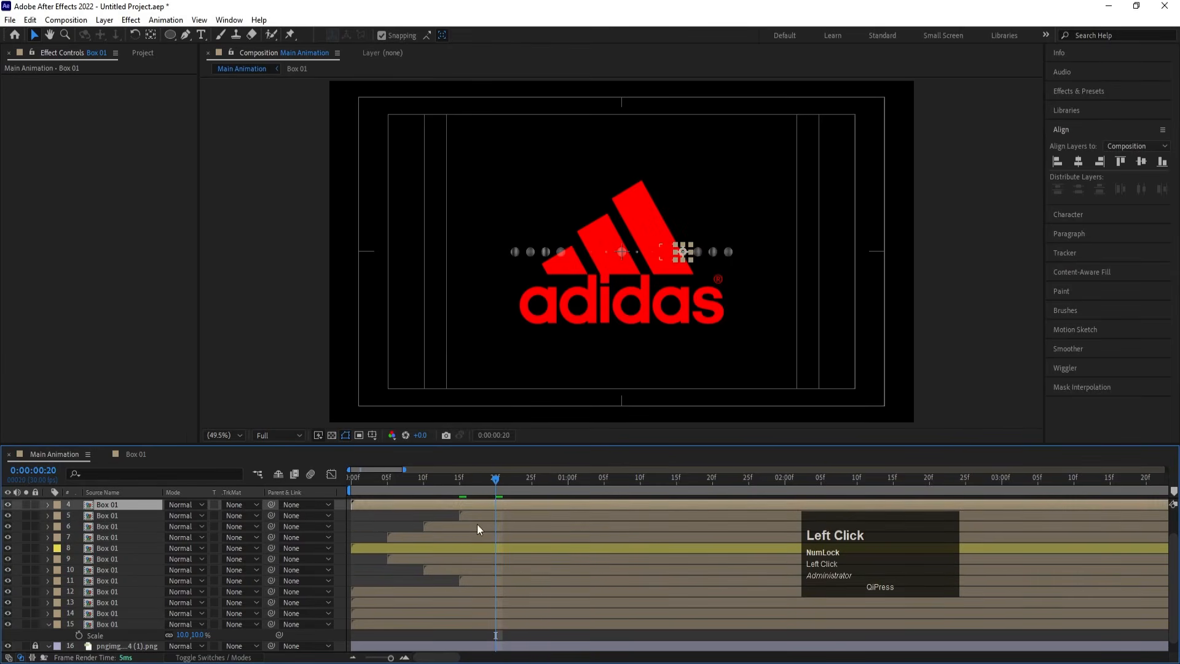
pyautogui.keyDown('ctrl'); pyautogui.click(392, 590); pyautogui.keyUp('ctrl')
pyautogui.press('[')
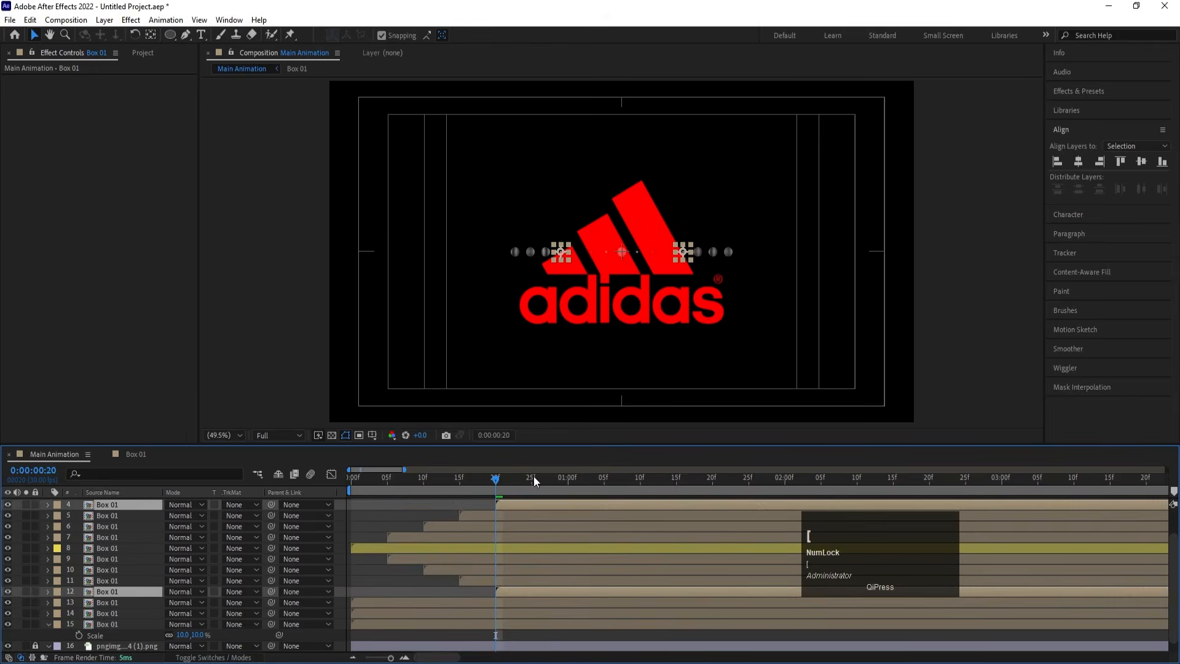
# Make Box 01 layers 3 and 13 start at 0:00:00:25
pyautogui.click(533, 477)
pyautogui.scroll(2, 519, 544)
pyautogui.click(520, 531)
pyautogui.scroll(-2, 433, 615)
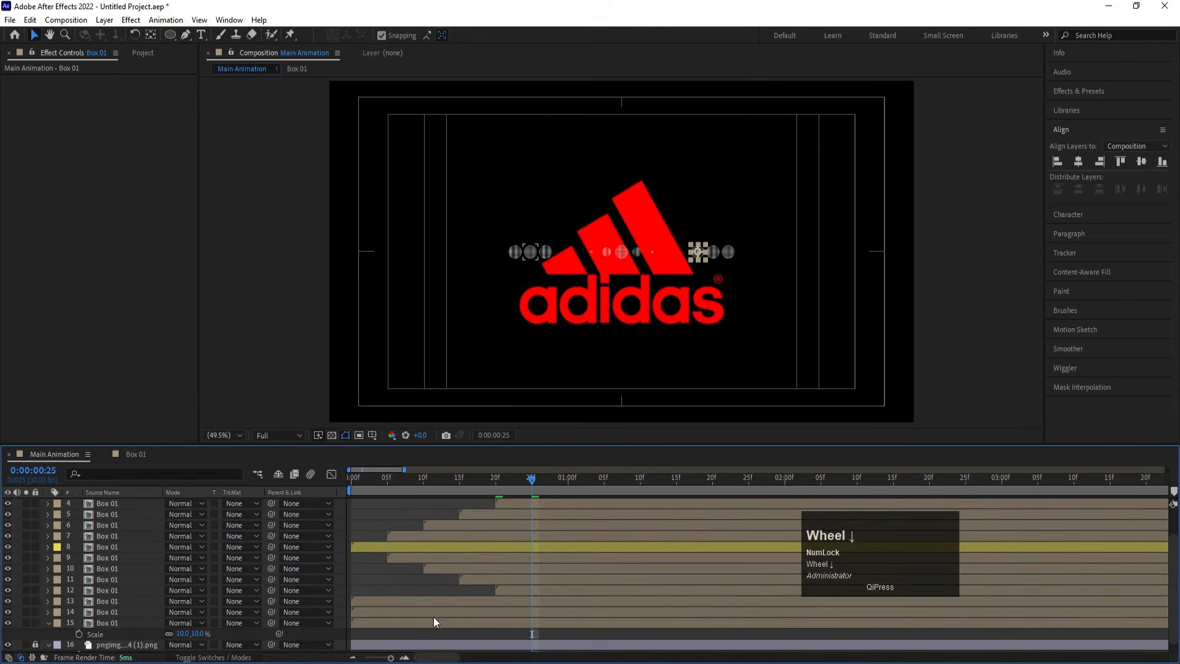
pyautogui.click(420, 600)
pyautogui.press('[')
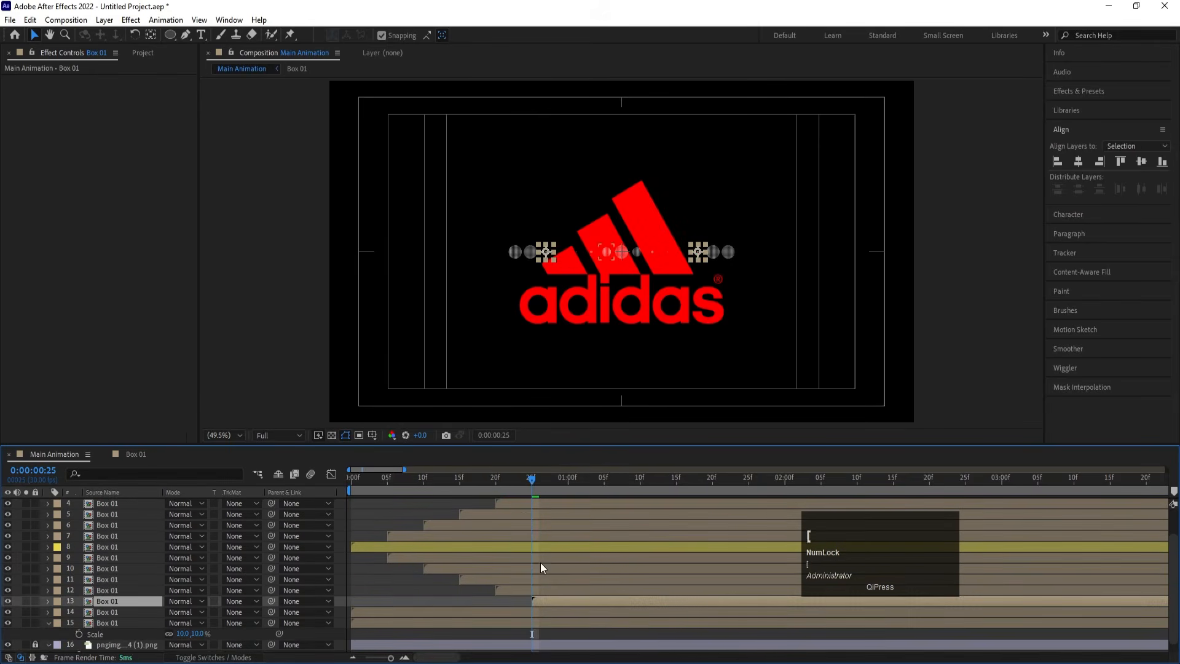
# Make Box 01 layers 2 and 14 start at 0:00:01:00
pyautogui.scroll(2, 553, 541)
pyautogui.click(569, 478)
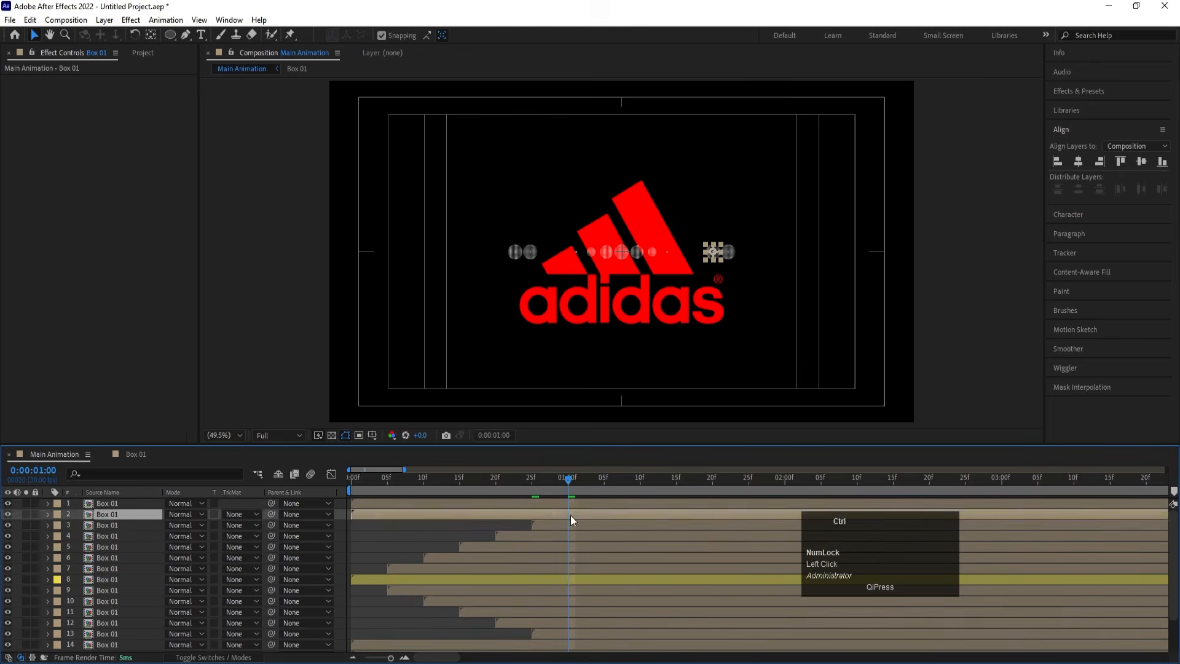
pyautogui.scroll(-2, 522, 606)
pyautogui.keyDown('ctrl'); pyautogui.click(516, 603); pyautogui.keyUp('ctrl')
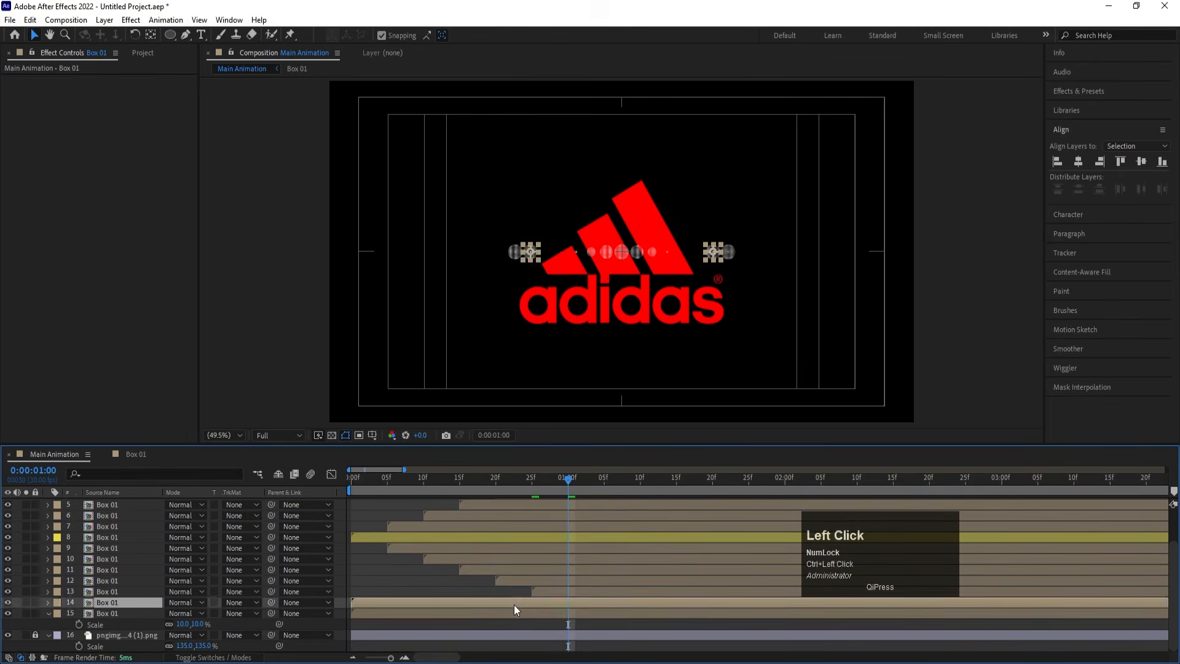
pyautogui.press('[')
# Make the outermost Box 01 layers 1 and 15 start at 0:00:01:05
pyautogui.scroll(2, 523, 599)
pyautogui.click(603, 480)
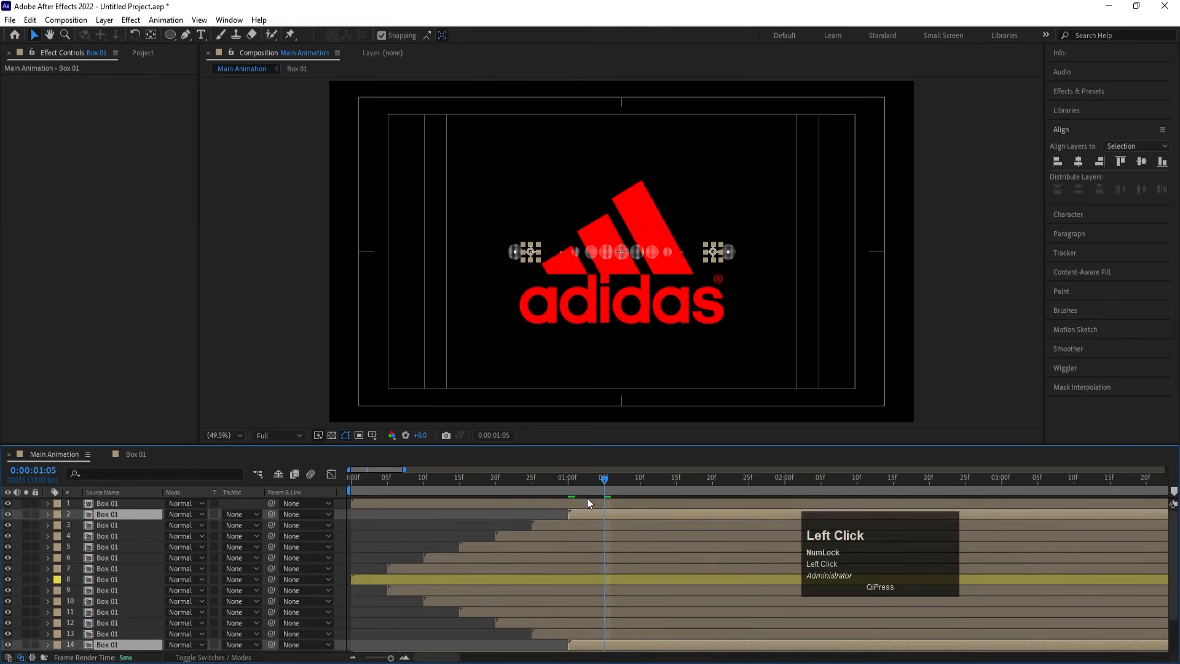
pyautogui.click(587, 501)
pyautogui.scroll(-2, 572, 553)
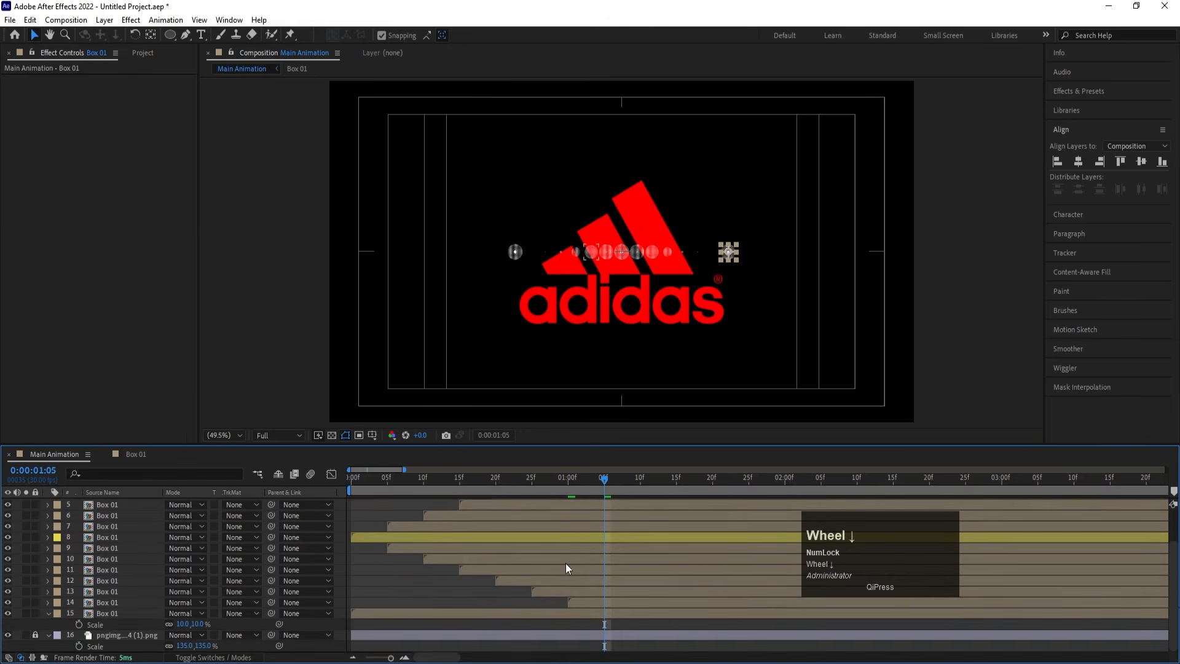
pyautogui.keyDown('ctrl'); pyautogui.click(515, 614); pyautogui.keyUp('ctrl')
pyautogui.press('[')
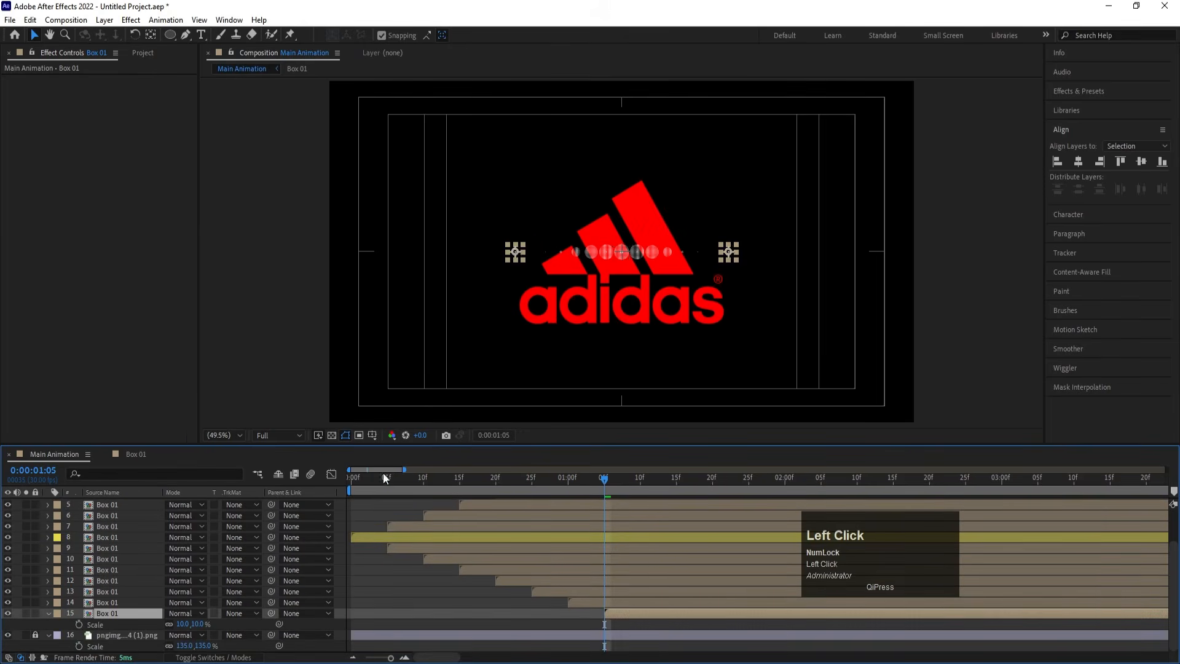
# Preview the staggered box row animation from the first frame and return the playhead to 0:00:00:00
pyautogui.moveTo(382, 477); pyautogui.dragTo(341, 476)
pyautogui.press('space')
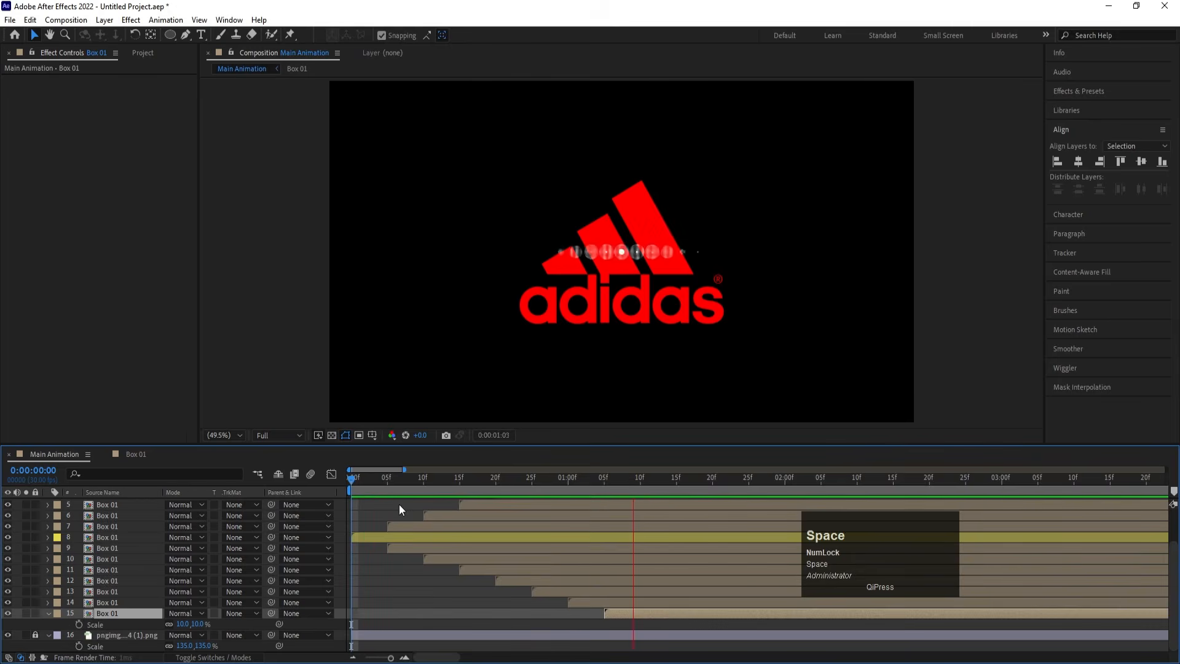
pyautogui.press('space')
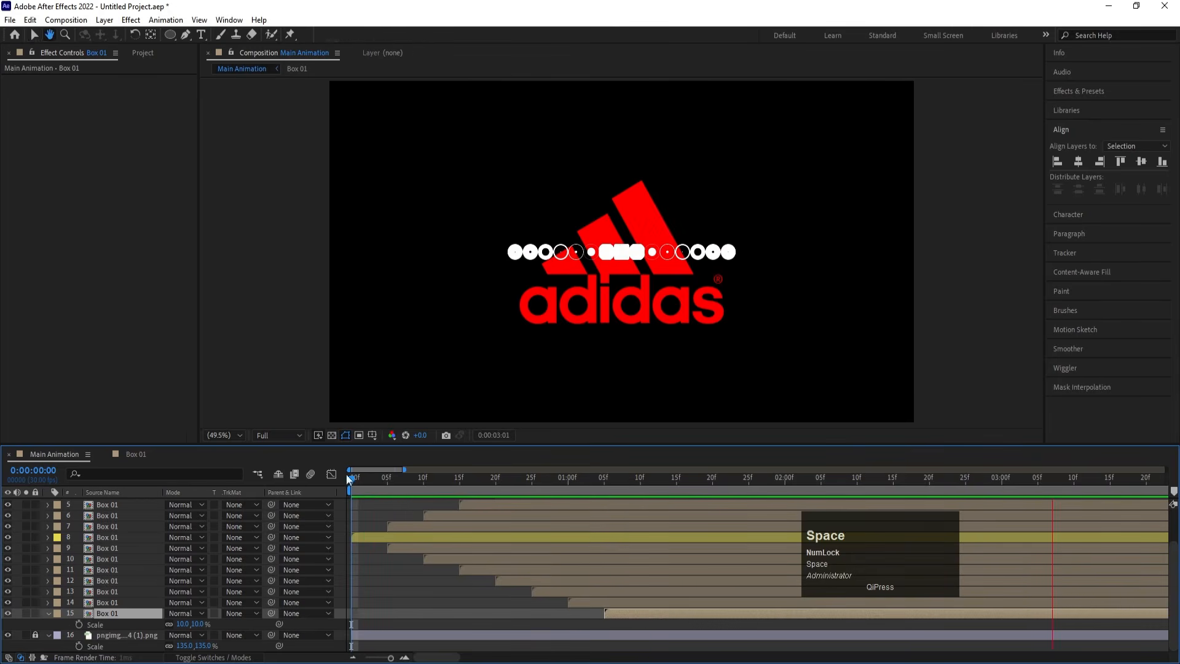
pyautogui.click(229, 440)
pyautogui.click(233, 215)
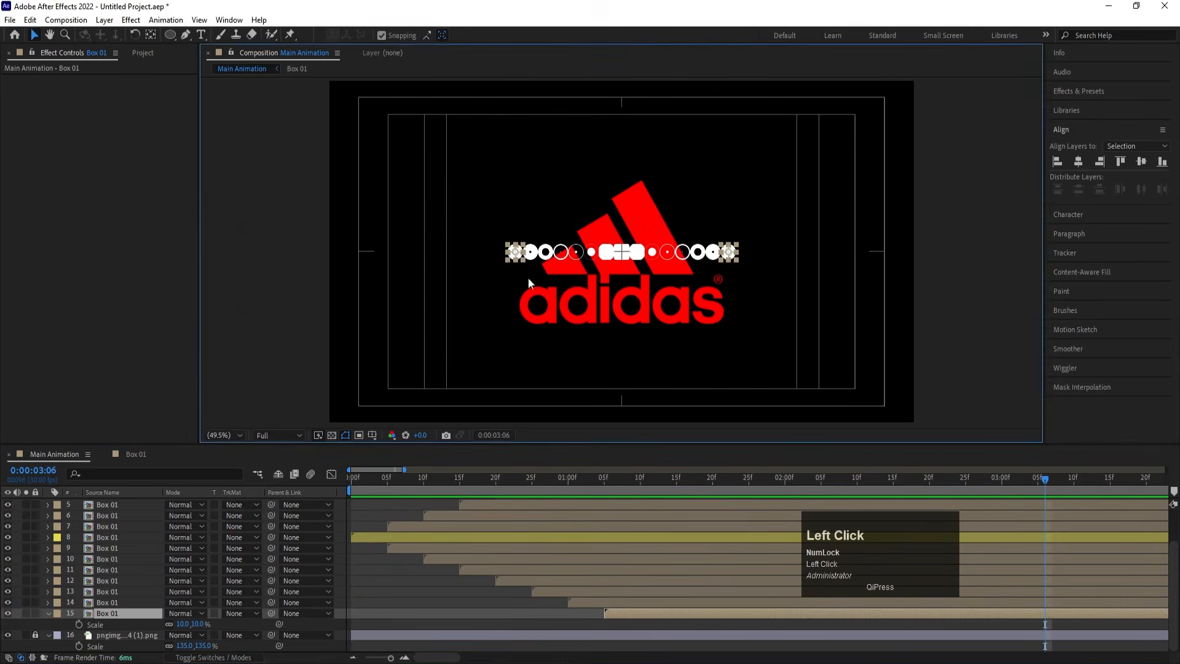
pyautogui.press('`')
pyautogui.press('`')
pyautogui.click(352, 478)
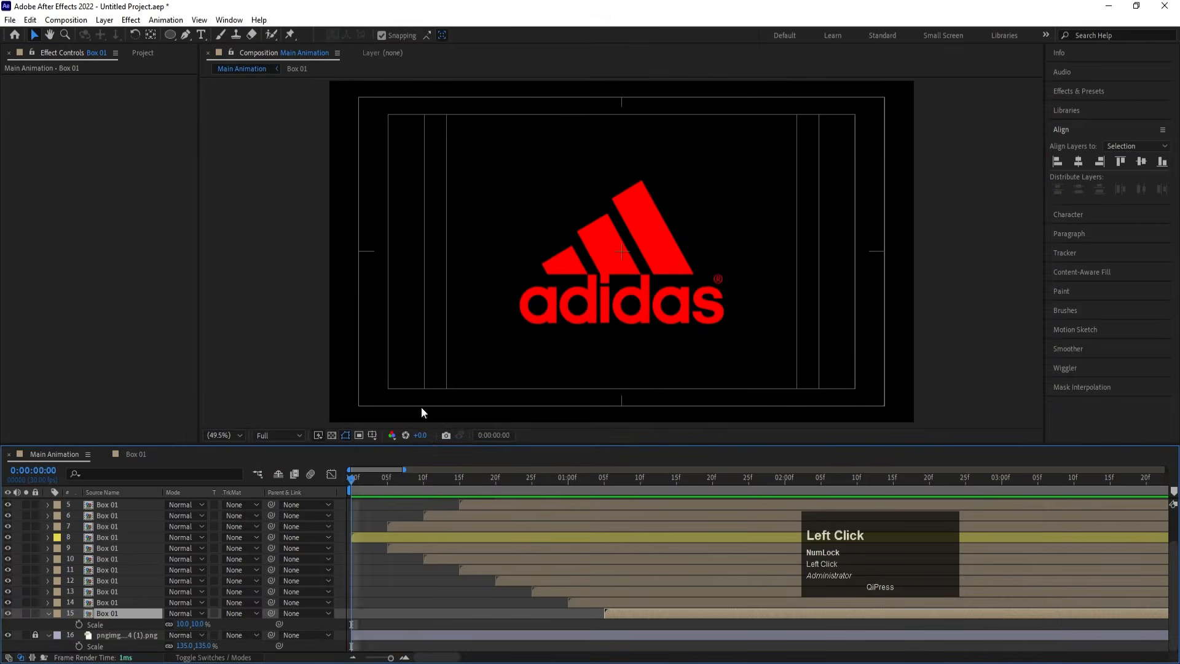
# Play back the staggered Box 01 row animation in the enlarged composition view
pyautogui.press('`')
pyautogui.press('space')
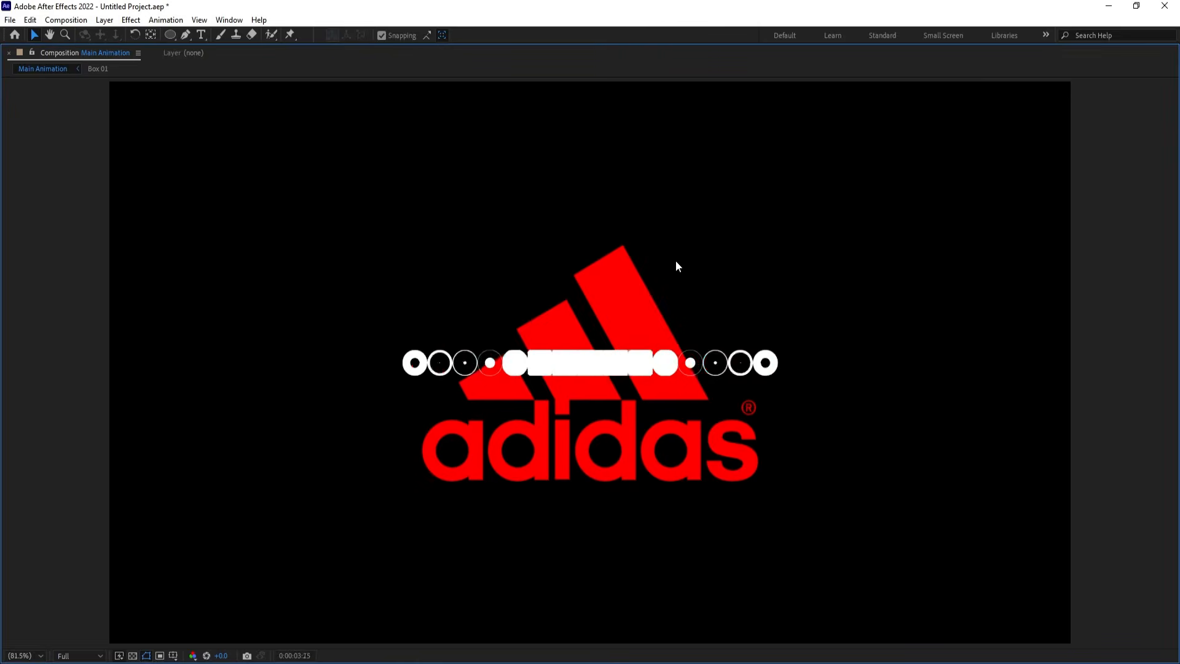
pyautogui.press('space')
pyautogui.press('`')
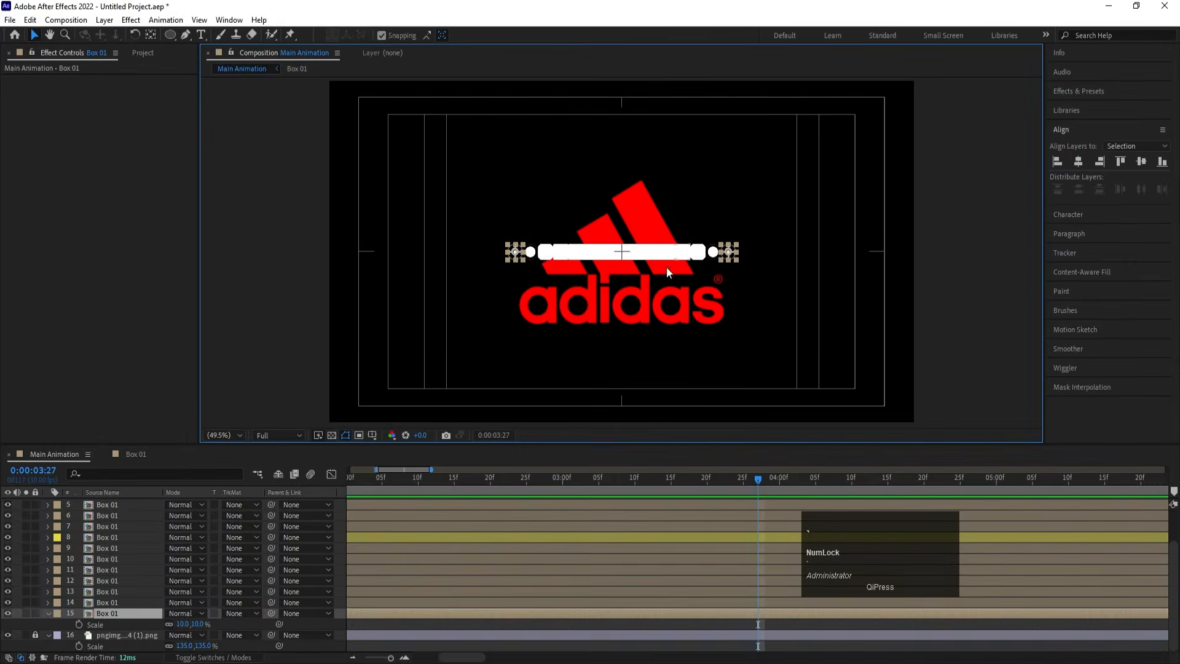
# Inspect the dot pattern of Shape Layer 2 in the Box 01 composition at 0:00:00:21 and compare it with the row in Main Animation
pyautogui.click(140, 456)
pyautogui.moveTo(420, 485)
pyautogui.mouseDown()
pyautogui.moveTo(401, 486)
pyautogui.moveTo(426, 492)
pyautogui.mouseUp()
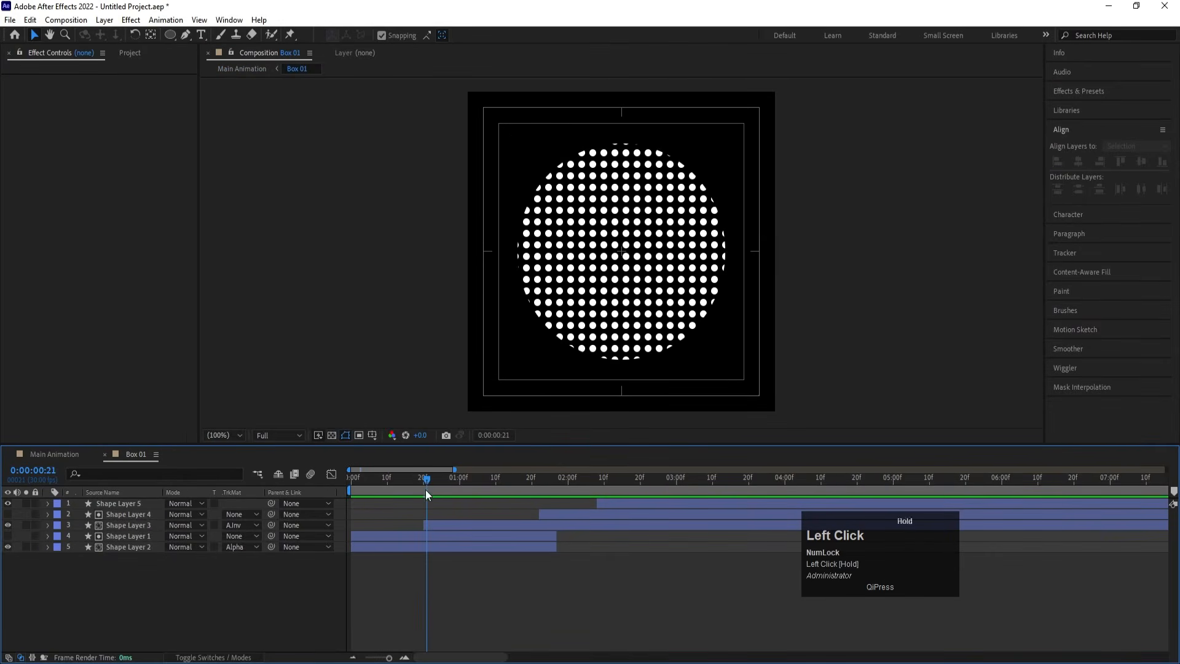
pyautogui.click(376, 547)
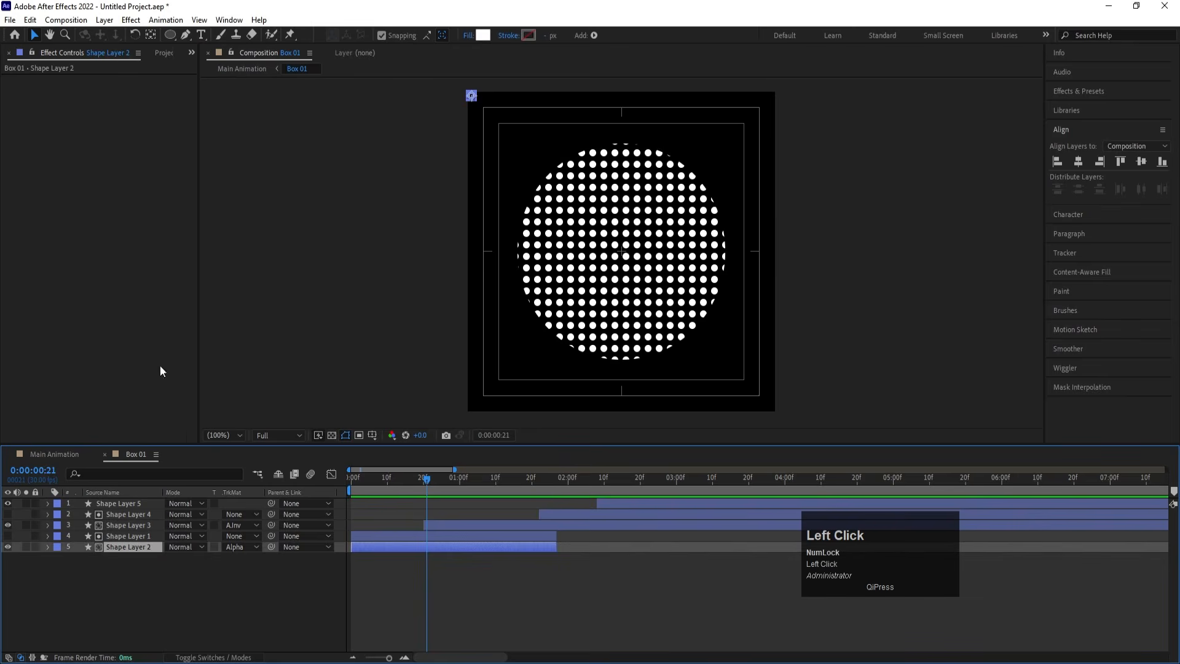
pyautogui.click(57, 455)
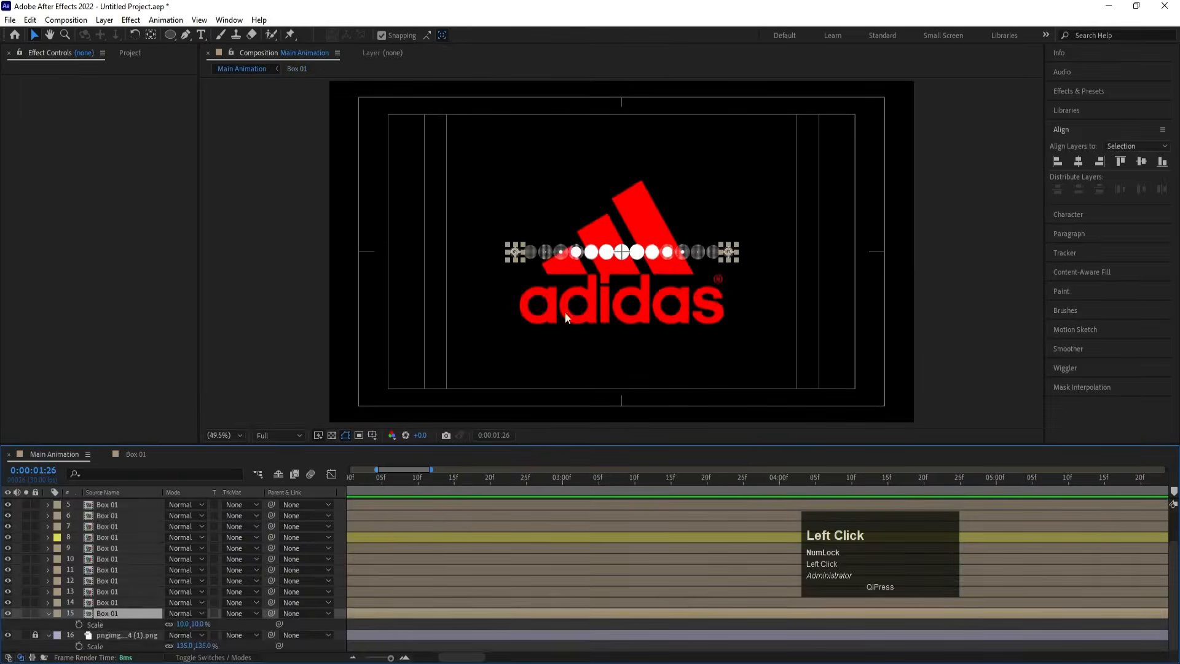
pyautogui.press('`')
pyautogui.press('`')
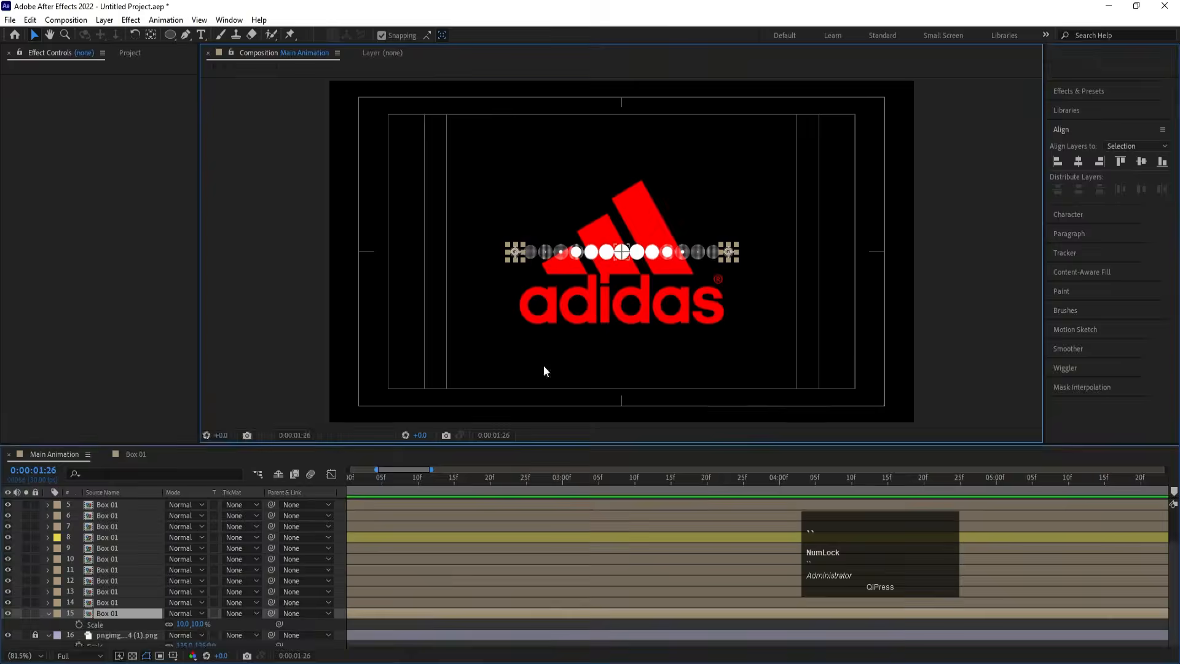
pyautogui.click(149, 456)
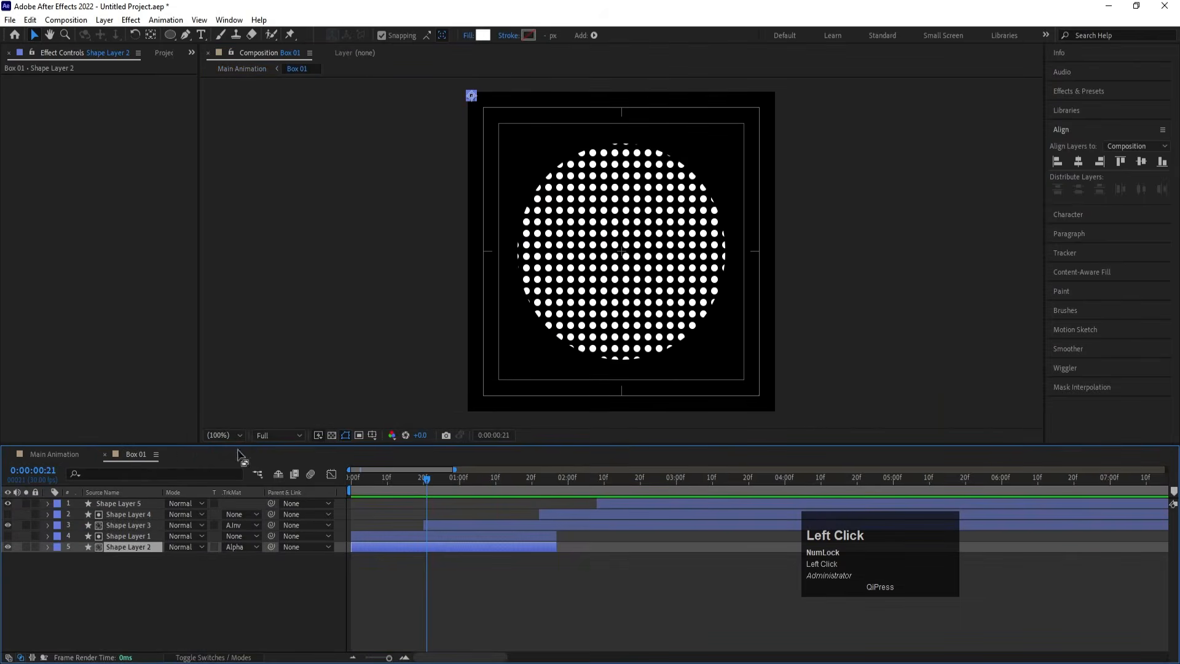
# Set Shape Layer 2's Ellipse Path 1 size to 18, 18 and check the dots in the enlarged Main Animation view
pyautogui.click(47, 548)
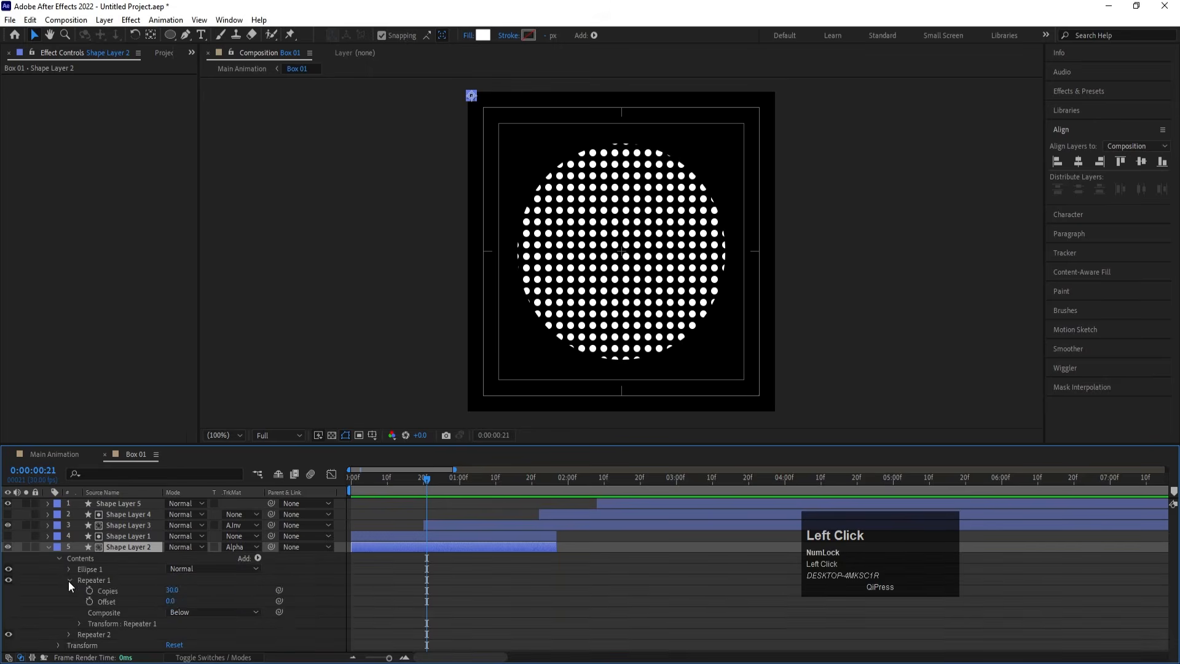
pyautogui.click(68, 569)
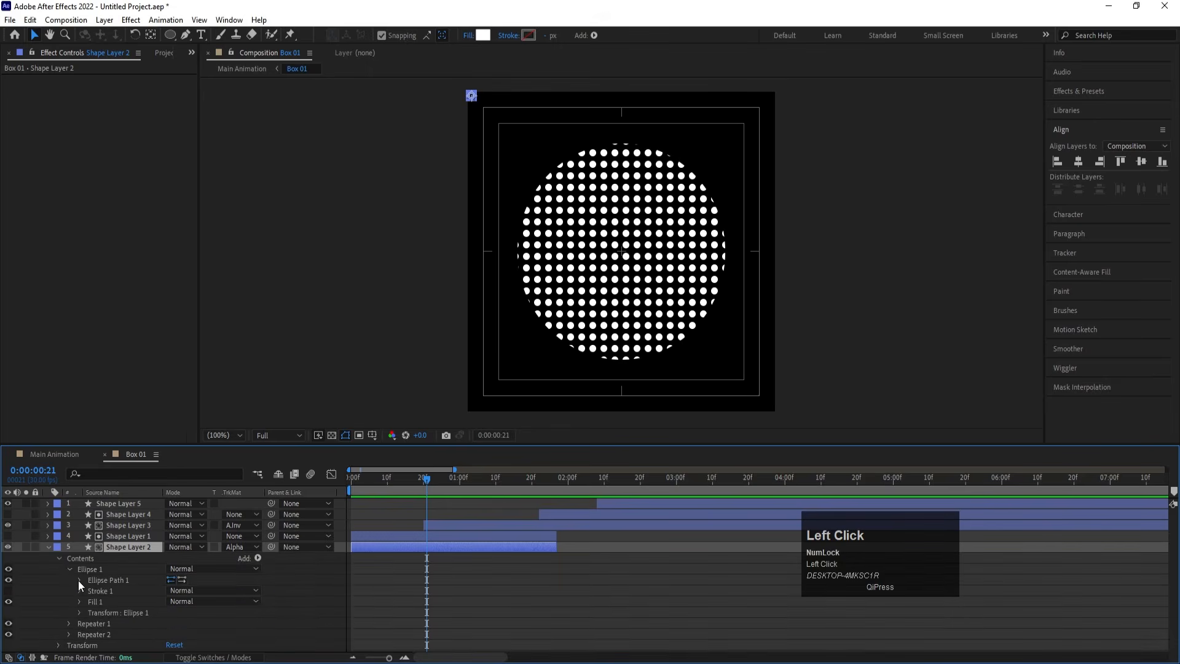
pyautogui.click(79, 580)
pyautogui.moveTo(183, 591); pyautogui.dragTo(183, 592)
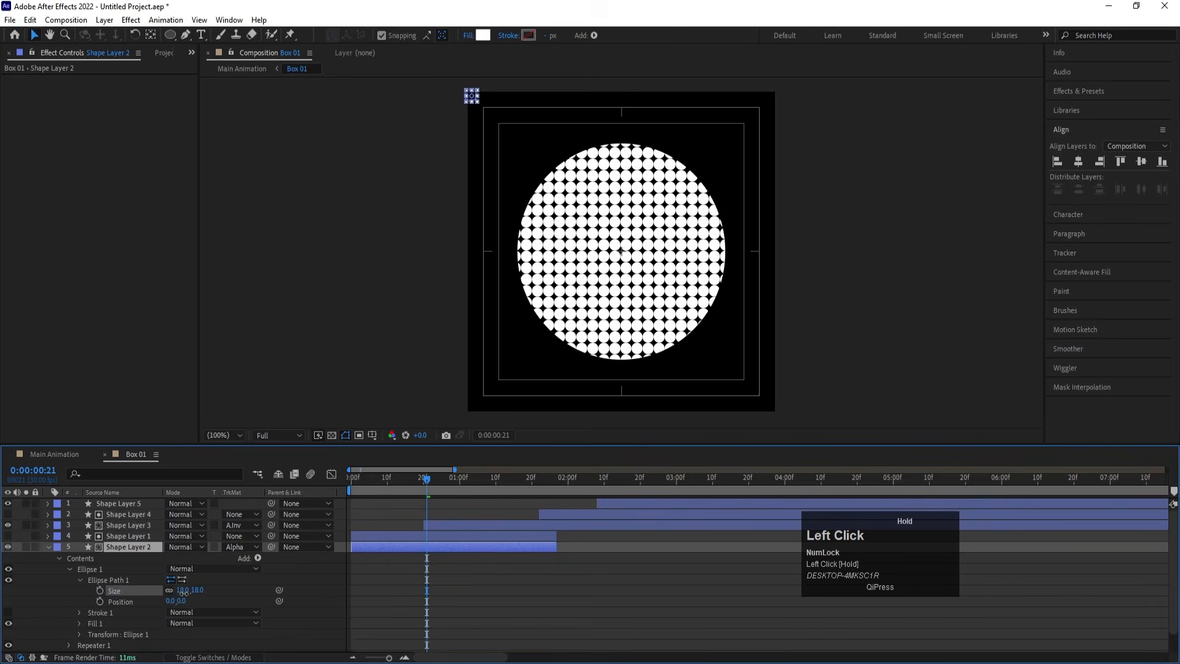
pyautogui.click(56, 455)
pyautogui.press('`')
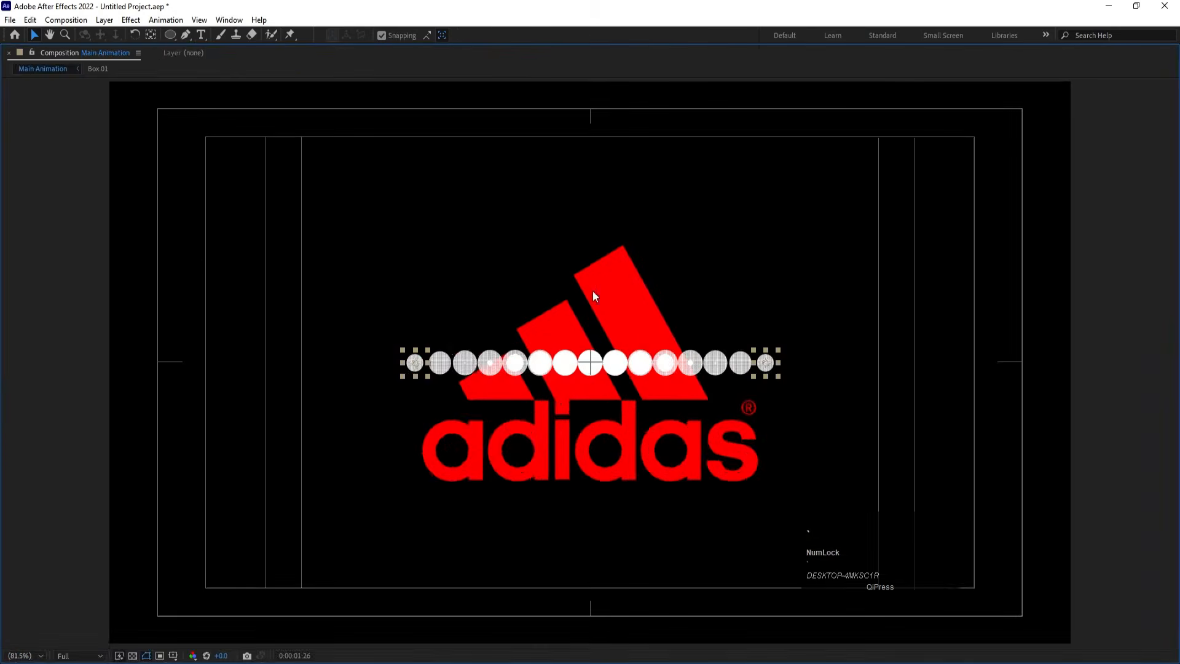
pyautogui.press('`')
pyautogui.click(138, 456)
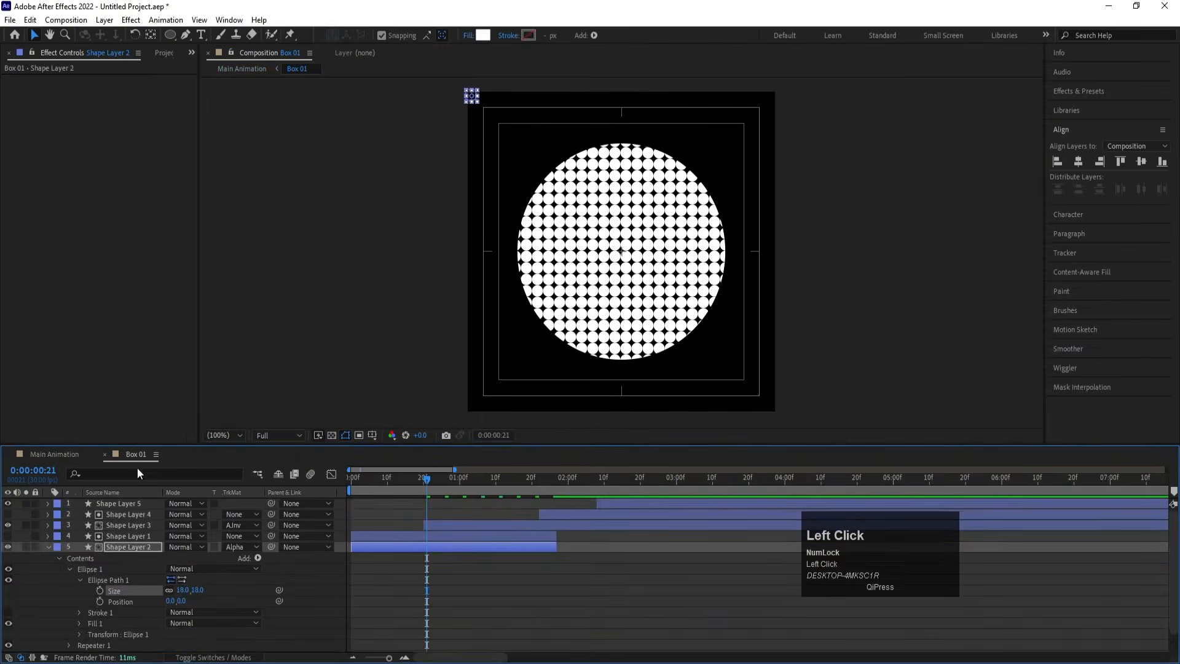
# Set the Position in Shape Layer 2's Repeater 1 transform to 29, 0
pyautogui.scroll(-1, 87, 599)
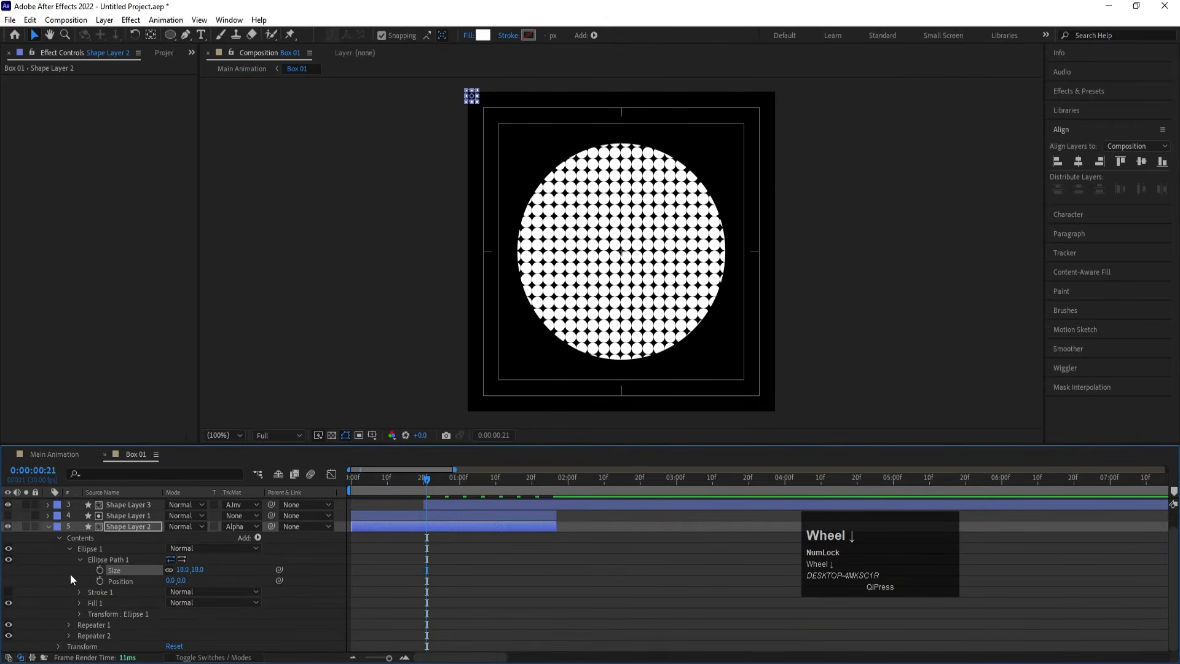
pyautogui.click(70, 550)
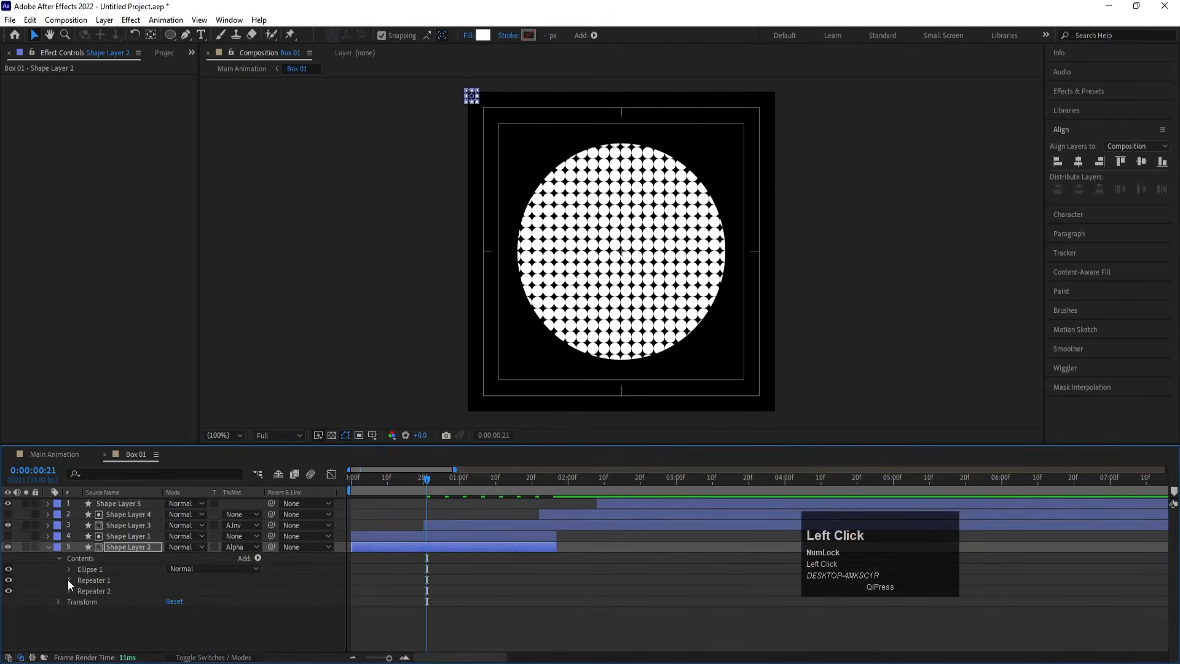
pyautogui.click(69, 580)
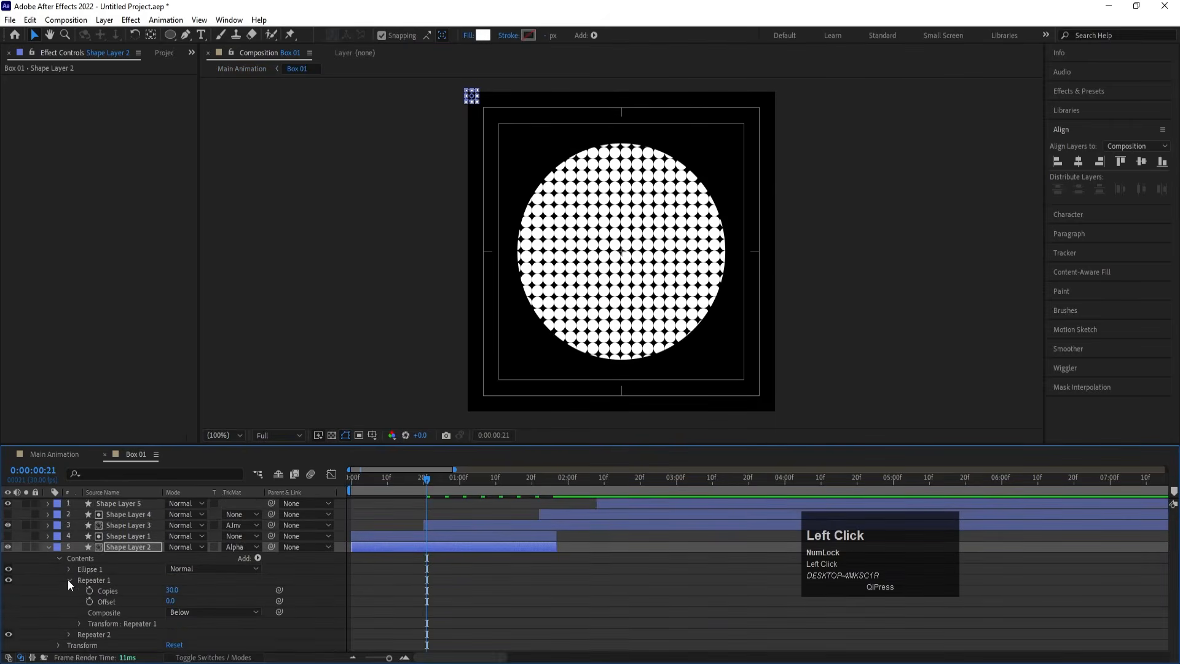
pyautogui.click(78, 623)
pyautogui.scroll(-3, 76, 621)
pyautogui.moveTo(174, 584); pyautogui.dragTo(181, 582)
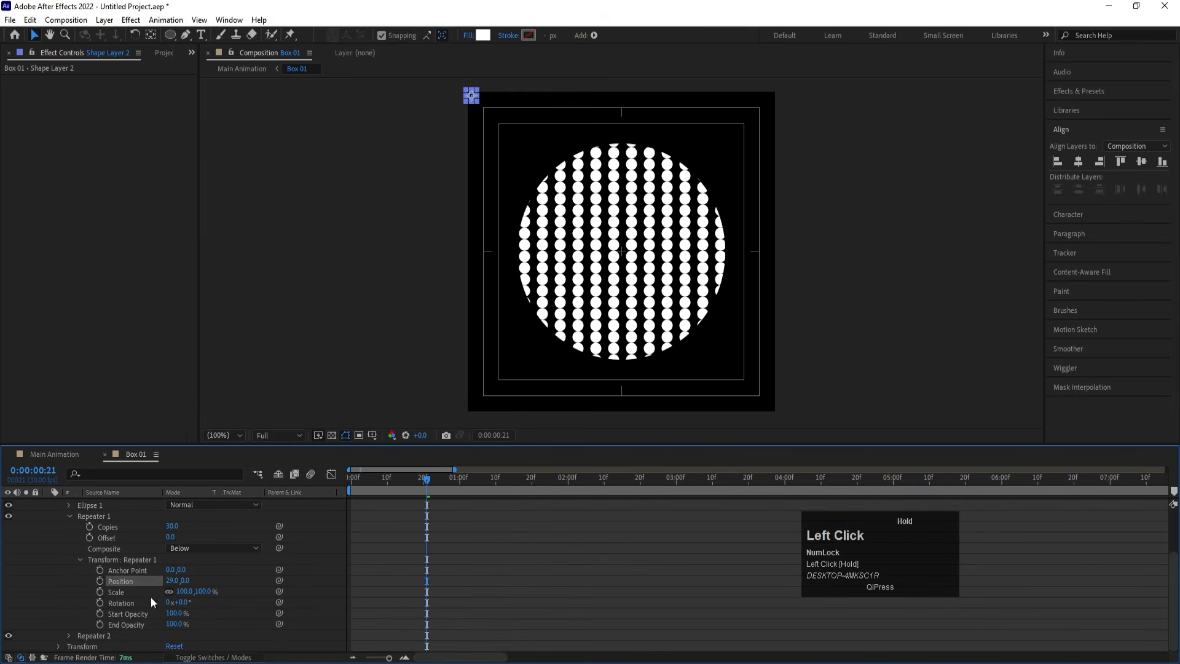
# Set the Position in Shape Layer 2's Repeater 2 transform to 0, 30 and check the spacing in Main Animation
pyautogui.scroll(-1, 109, 607)
pyautogui.click(70, 632)
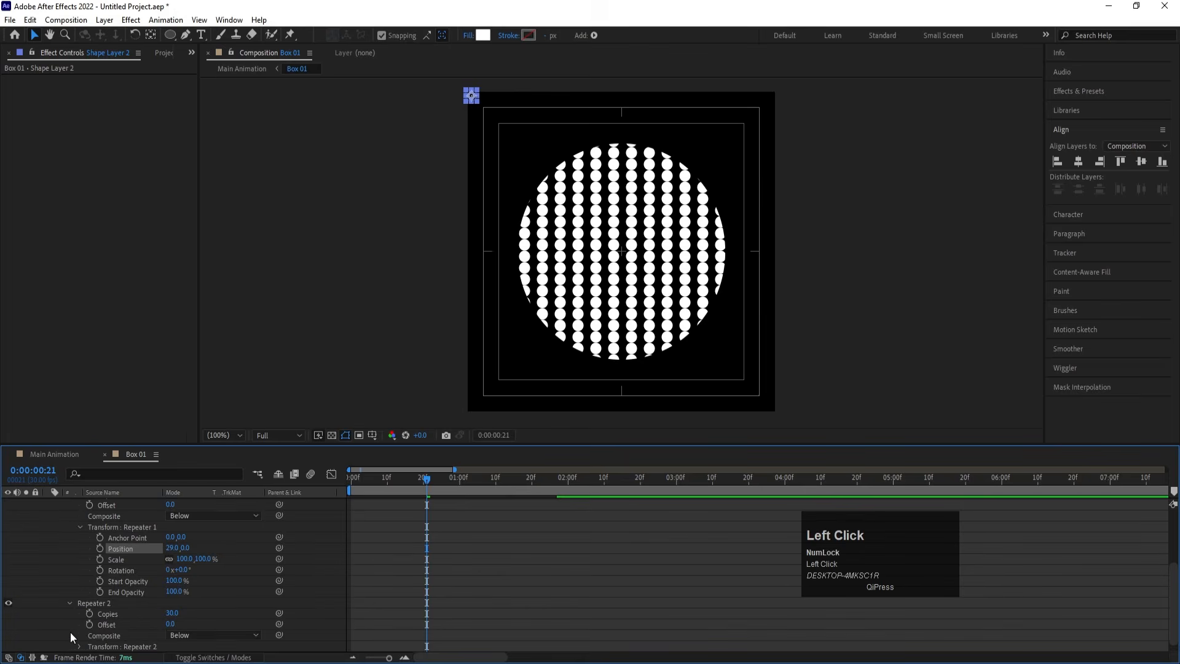
pyautogui.click(73, 648)
pyautogui.click(78, 645)
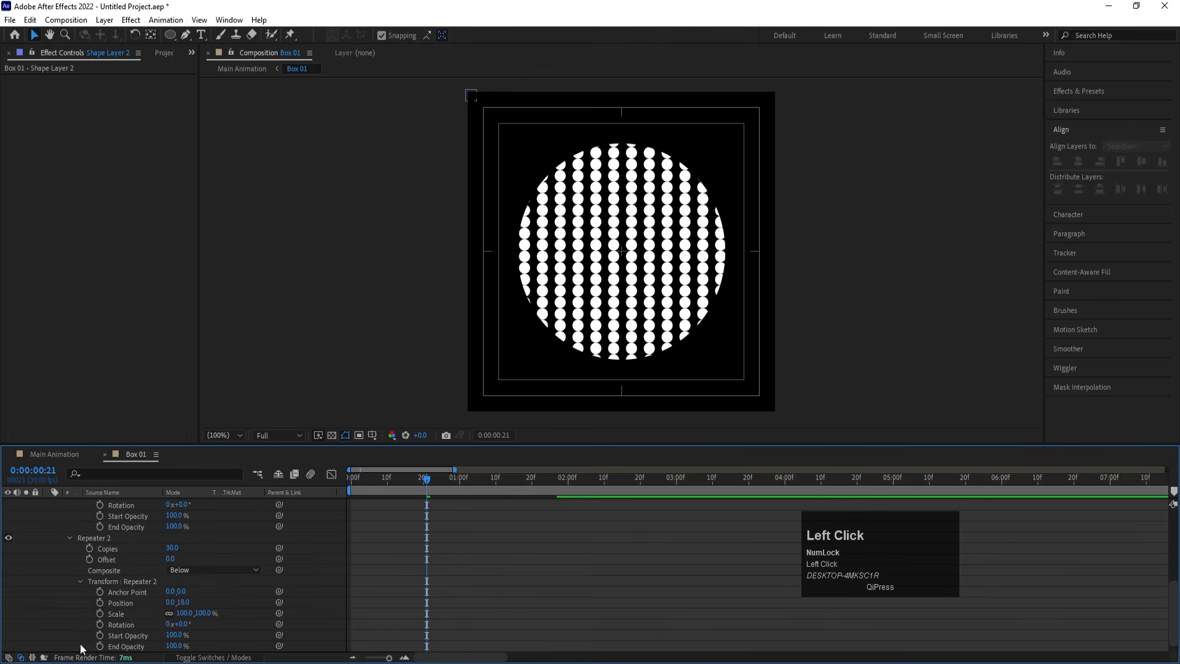
pyautogui.moveTo(183, 602); pyautogui.dragTo(189, 601)
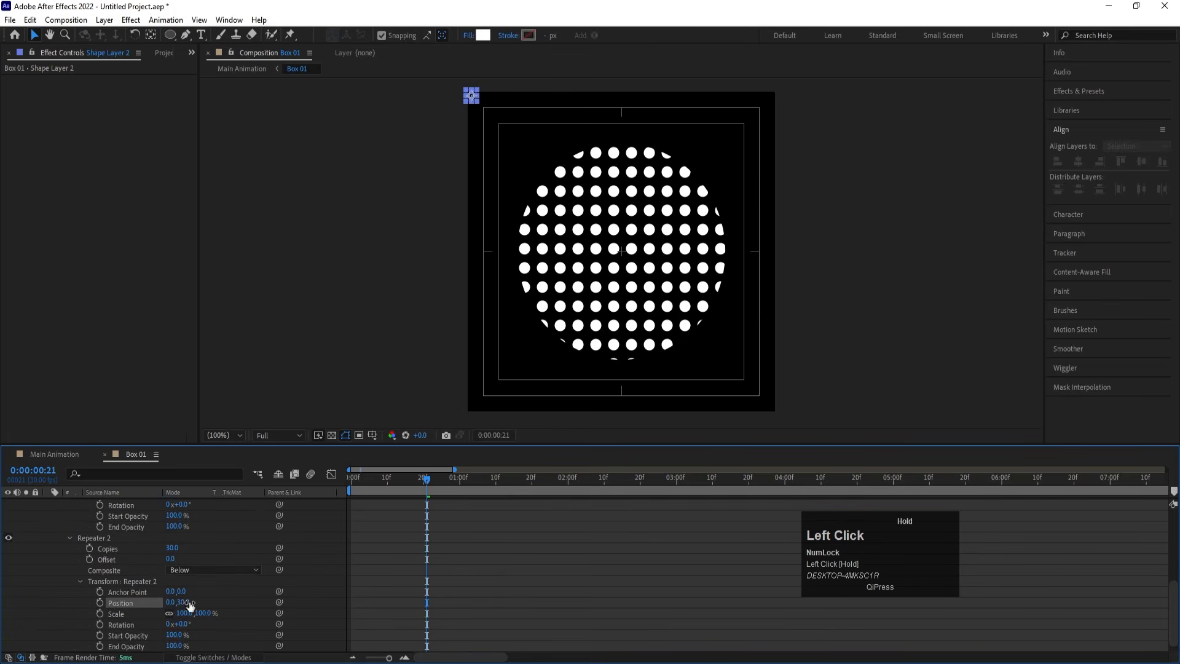
pyautogui.click(62, 454)
pyautogui.press('`')
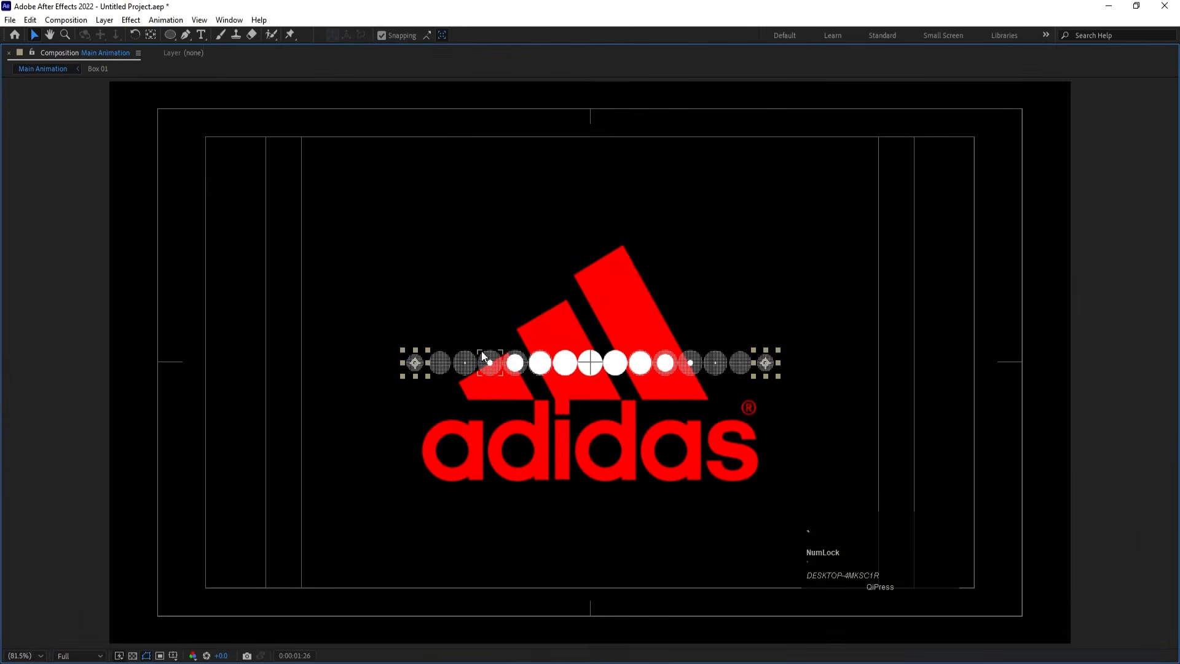
pyautogui.press('`')
pyautogui.click(138, 454)
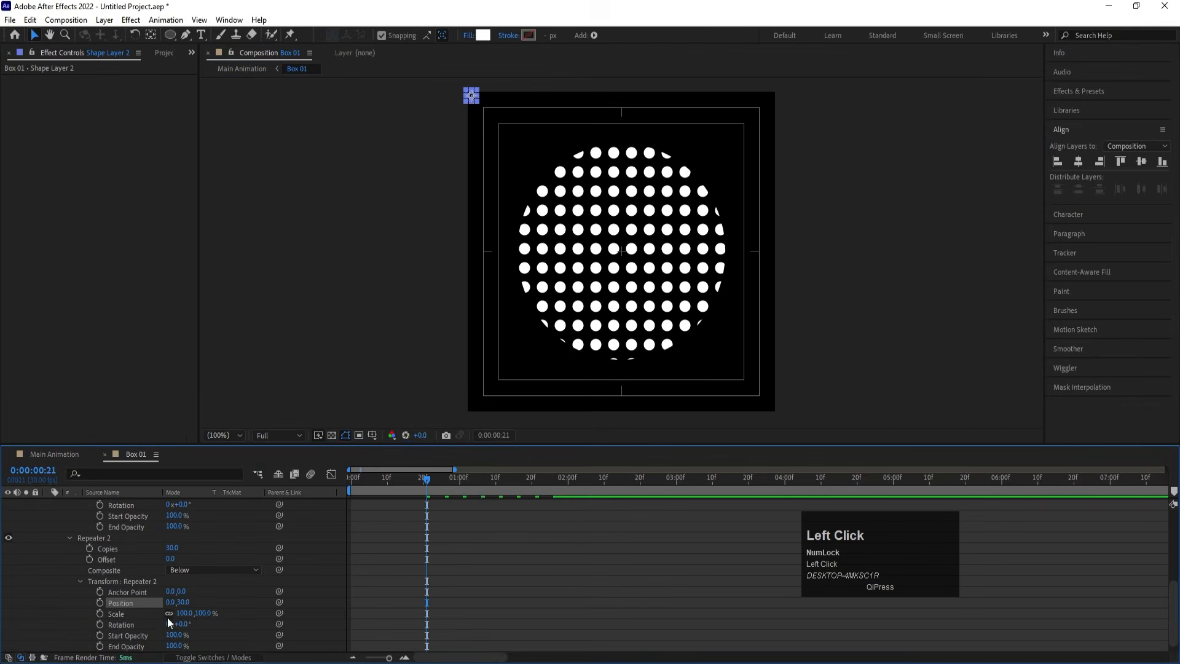
# Set the transform Position of Shape Layer 2's Repeater 2 to 0, 50 and of Repeater 1 to 50, 0
pyautogui.moveTo(185, 601); pyautogui.dragTo(194, 602)
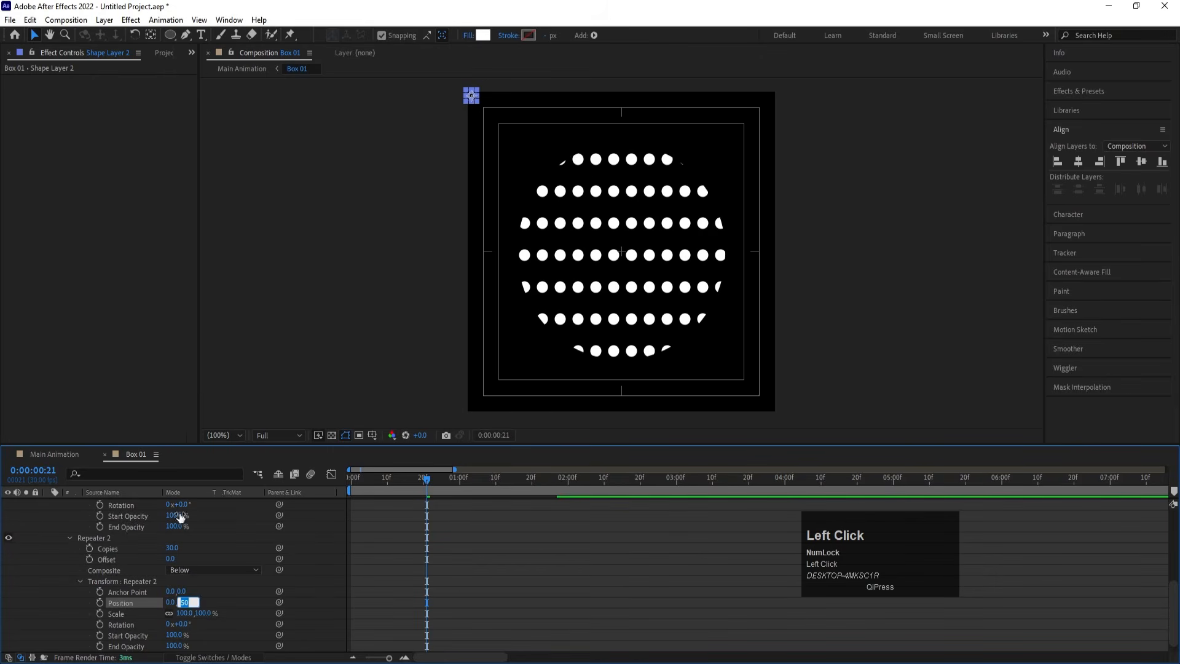
pyautogui.scroll(3, 233, 547)
pyautogui.click(235, 578)
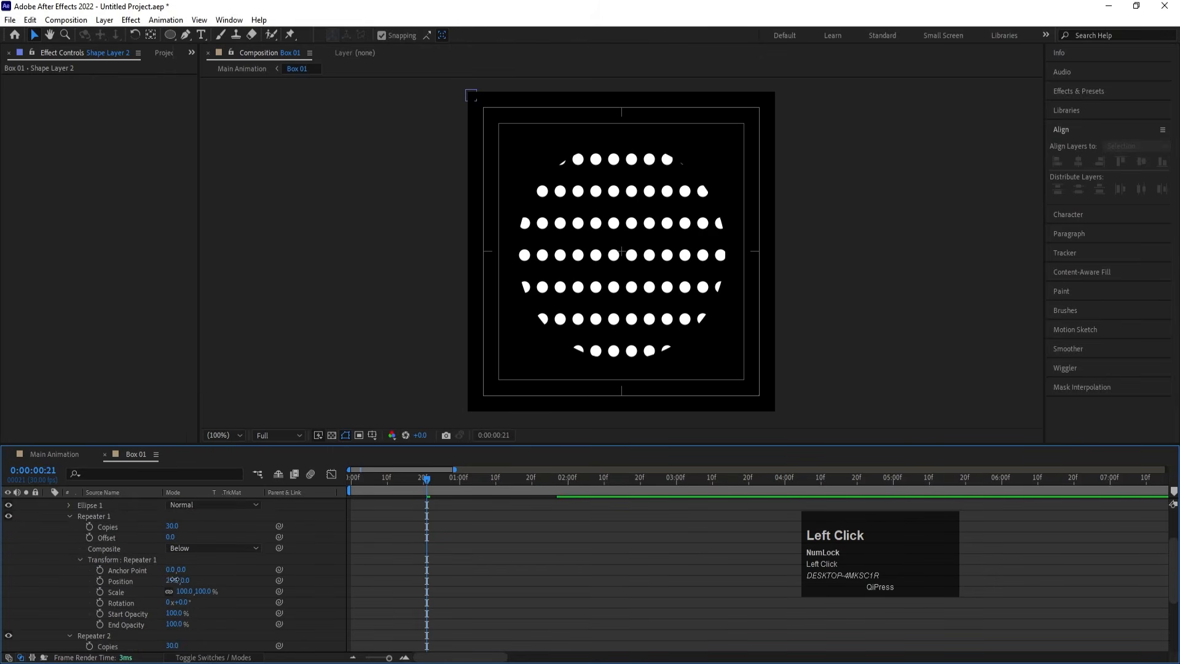
pyautogui.click(175, 580)
pyautogui.press('Return')
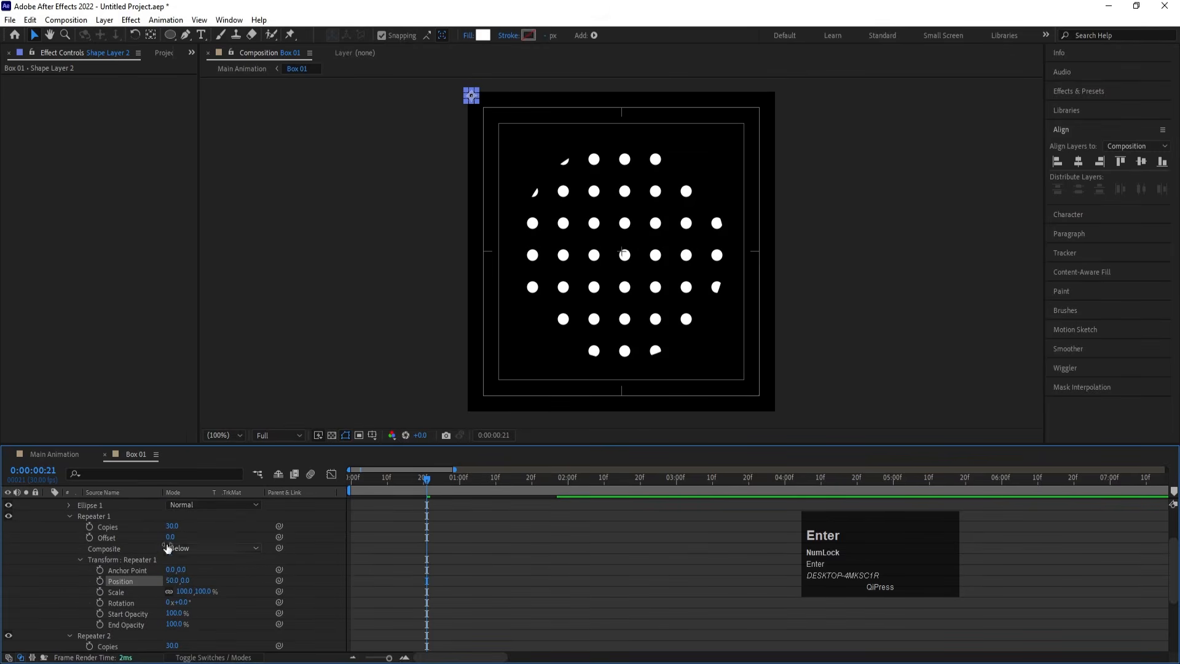
# Enlarge Shape Layer 2's Ellipse Path 1 size and check the bigger dots in the enlarged Main Animation view
pyautogui.scroll(2, 139, 535)
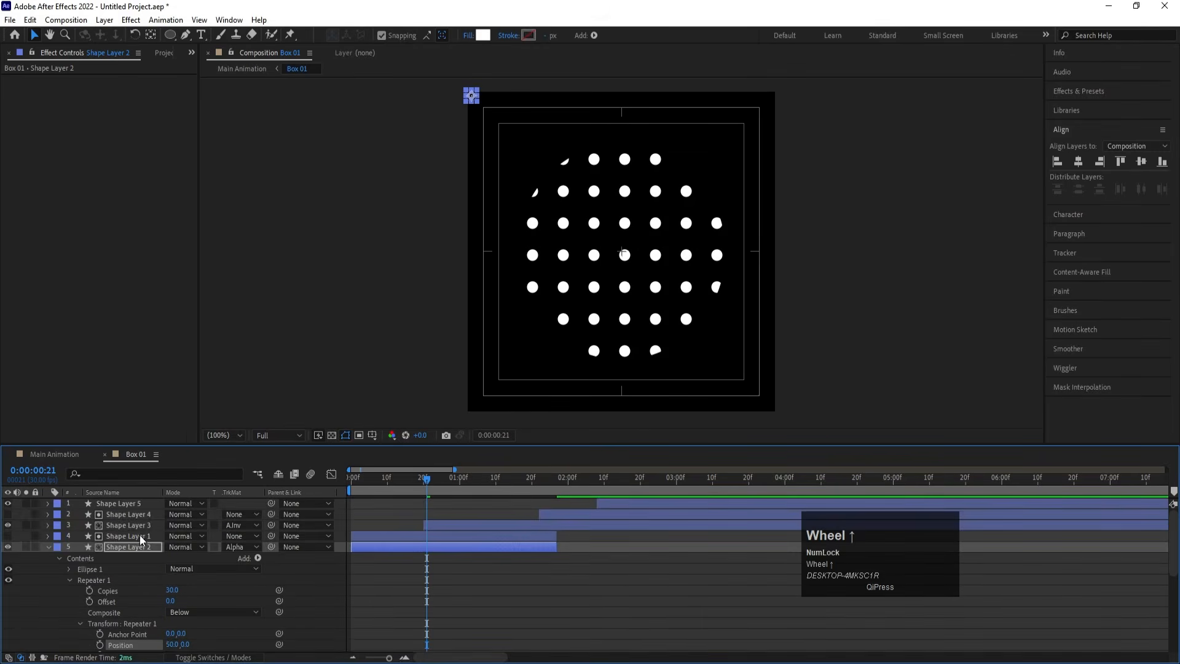
pyautogui.click(69, 568)
pyautogui.moveTo(183, 590); pyautogui.dragTo(198, 590)
pyautogui.click(54, 453)
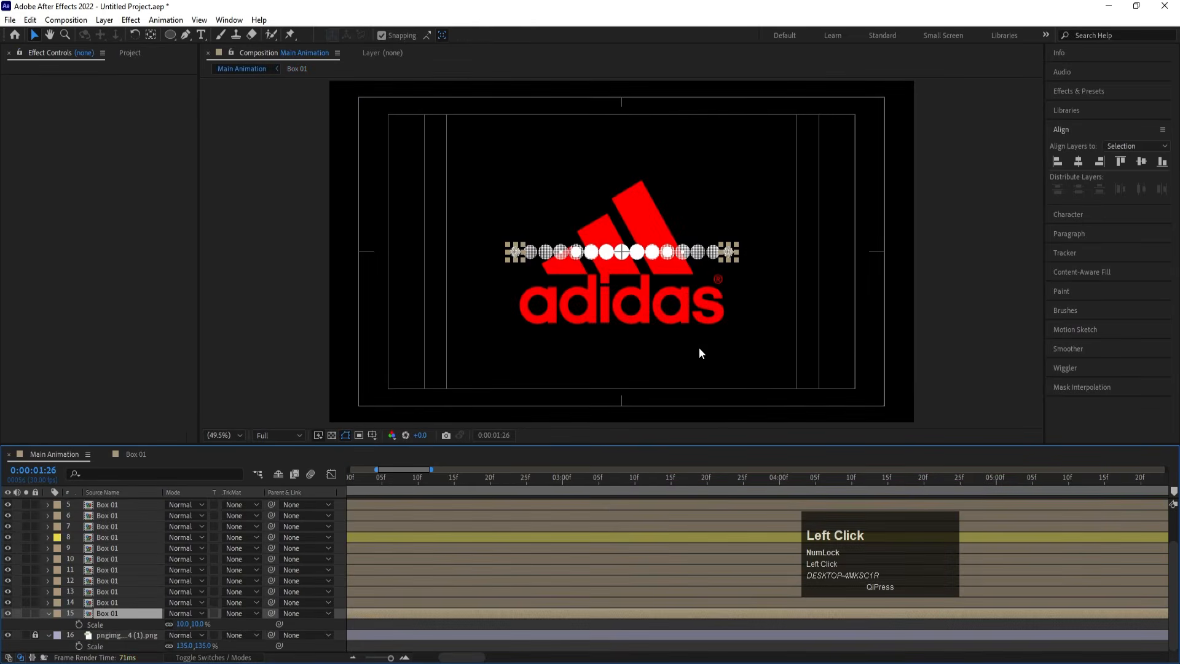
pyautogui.press('`')
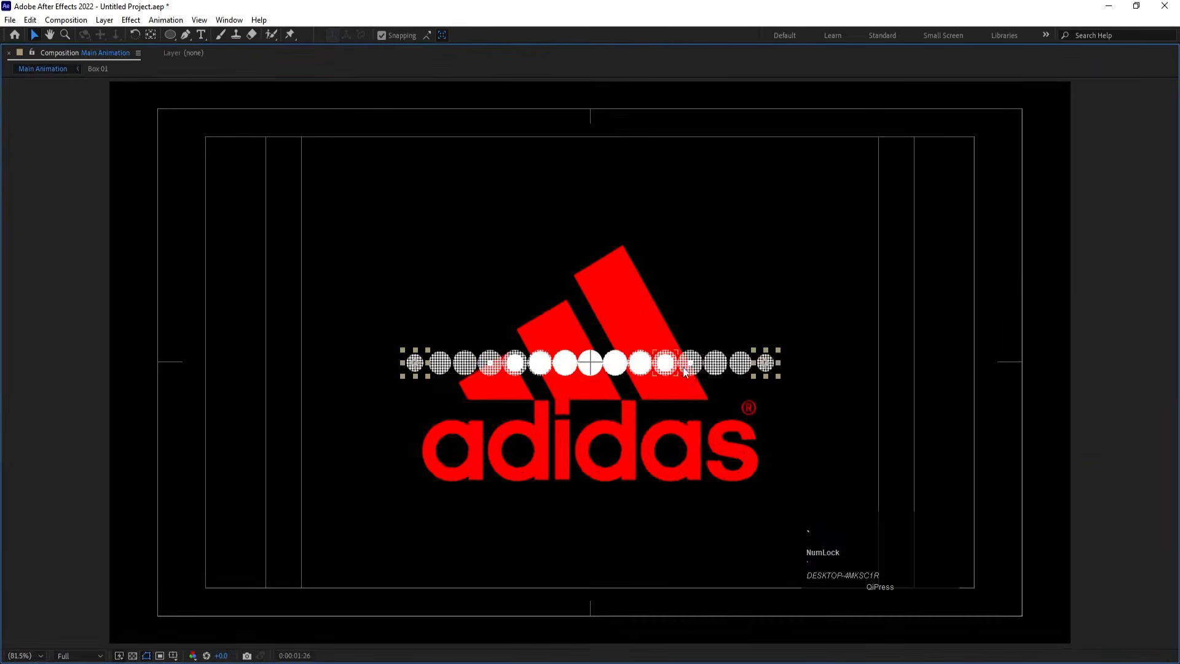
pyautogui.press('`')
# Preview the Main Animation row from the start to check the changed dot pattern
pyautogui.moveTo(385, 479); pyautogui.dragTo(353, 478)
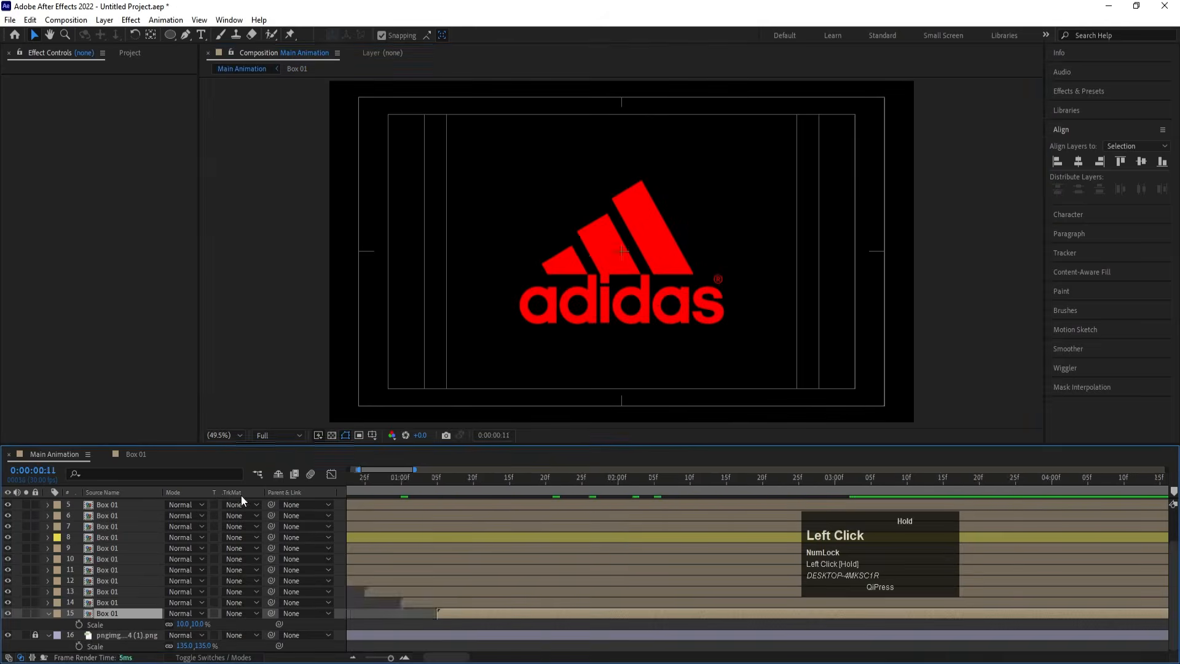
pyautogui.press('`')
pyautogui.press('space')
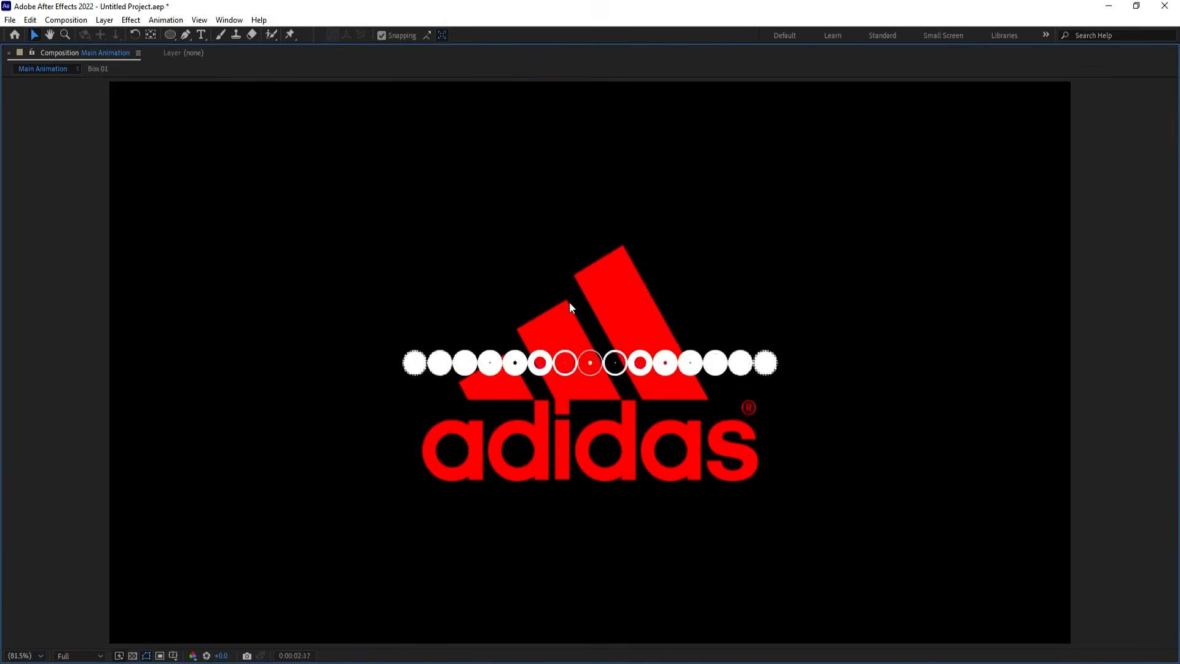
pyautogui.press('space')
pyautogui.press('`')
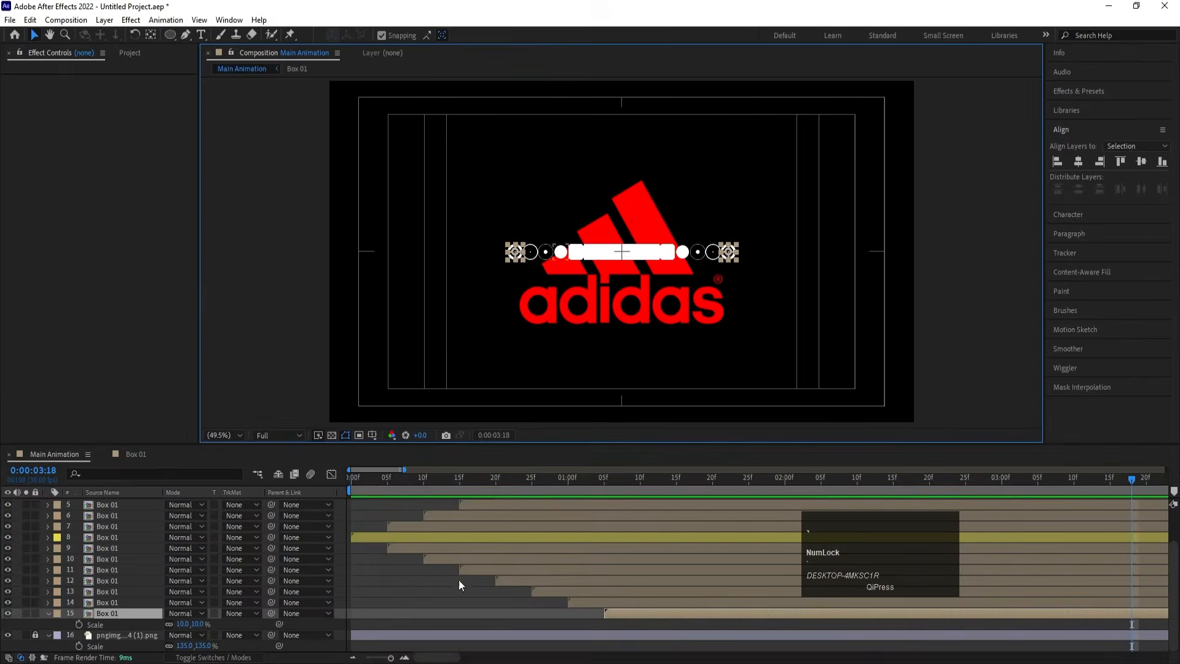
# Pre-compose all 15 Box 01 layers in Main Animation into a composition named Box 01 line
pyautogui.scroll(1, 121, 554)
pyautogui.scroll(-1, 105, 526)
pyautogui.click(338, 579)
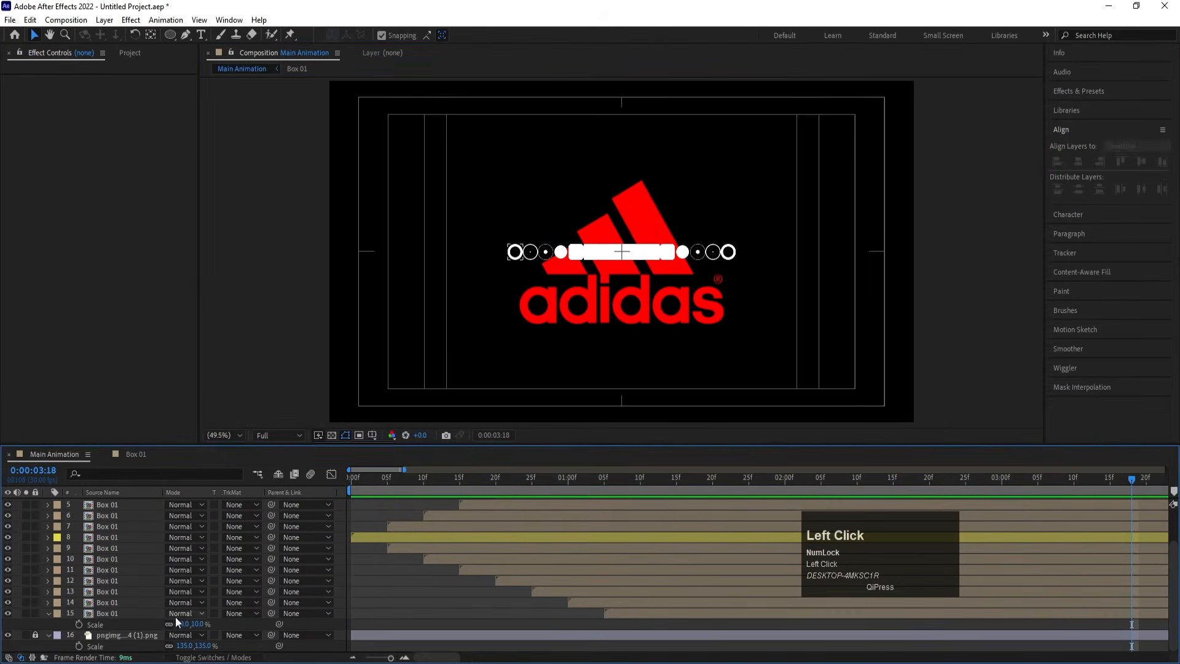
pyautogui.click(144, 617)
pyautogui.scroll(2, 145, 548)
pyautogui.keyDown('shift'); pyautogui.click(108, 503); pyautogui.keyUp('shift')
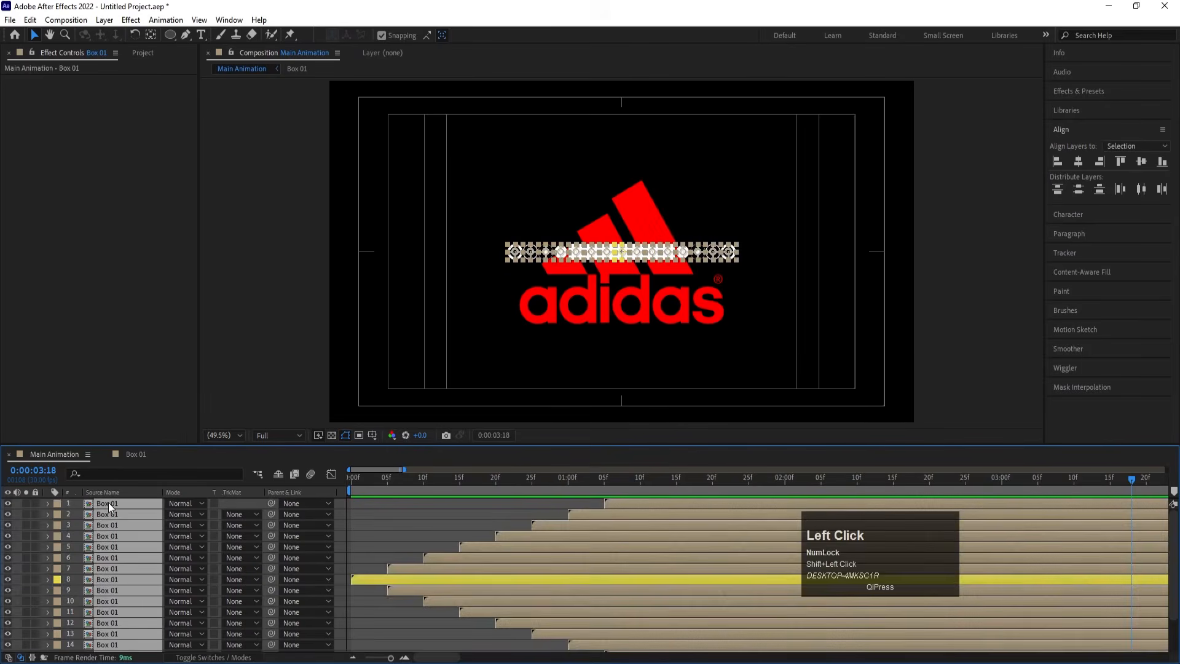
pyautogui.hotkey('ctrl', 'shift', 'c')
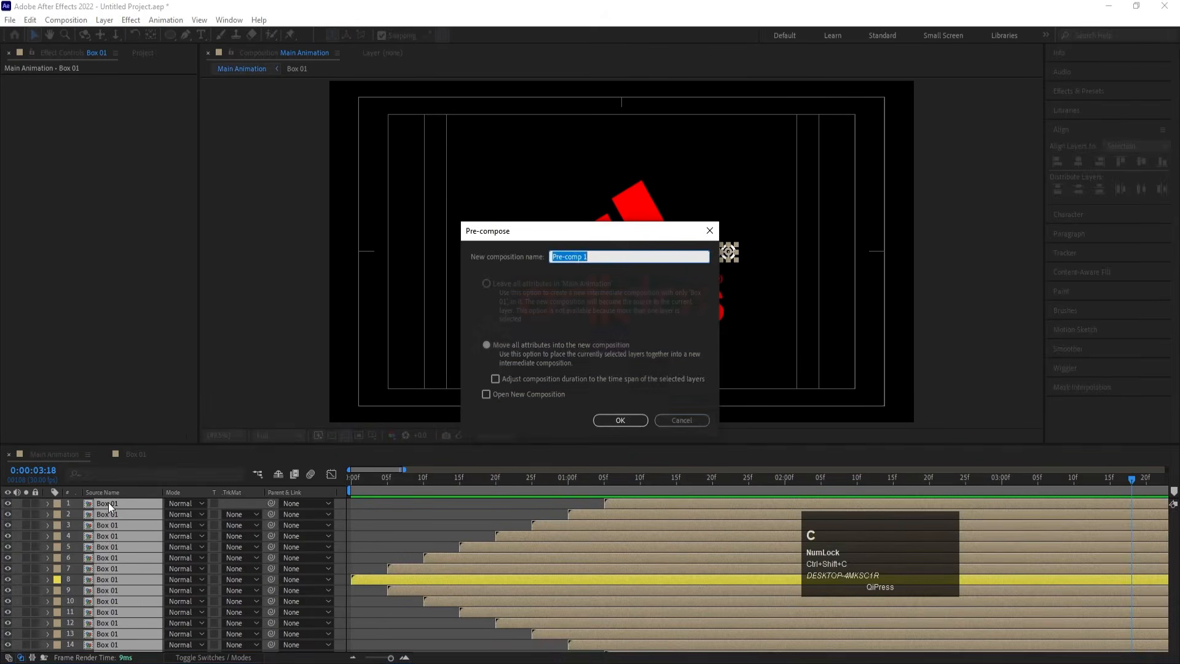
pyautogui.write('Box 01 line')
pyautogui.press('Return')
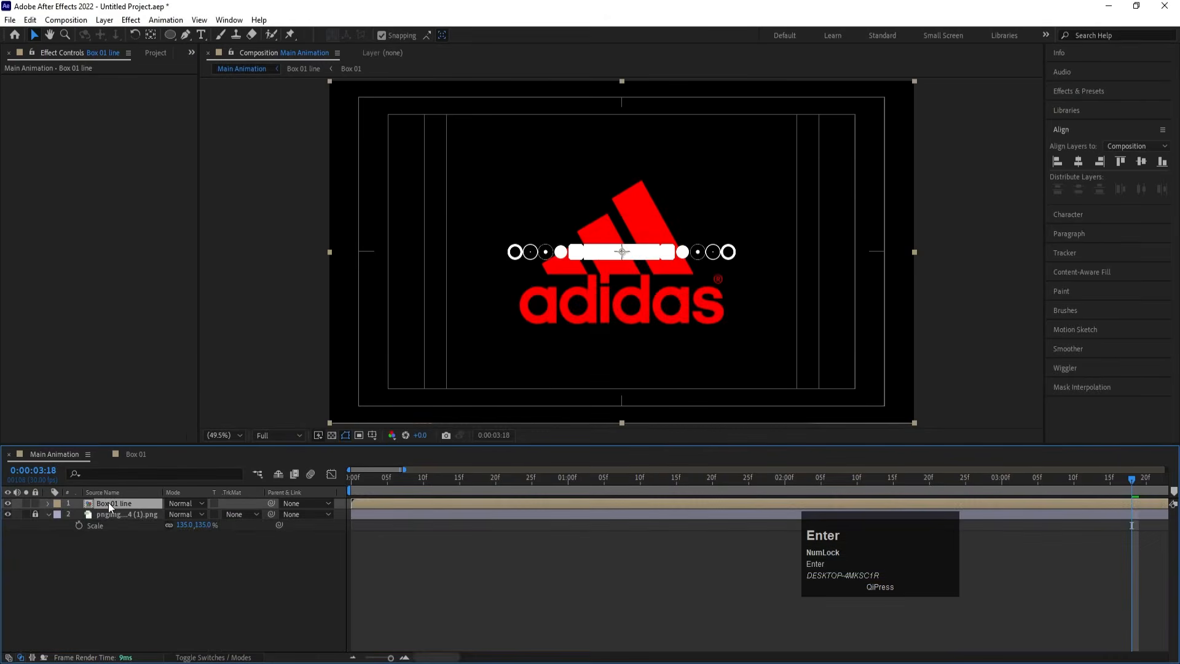
# Turn on Collapse Transformations for the Box 01 line layer
pyautogui.press('F4')
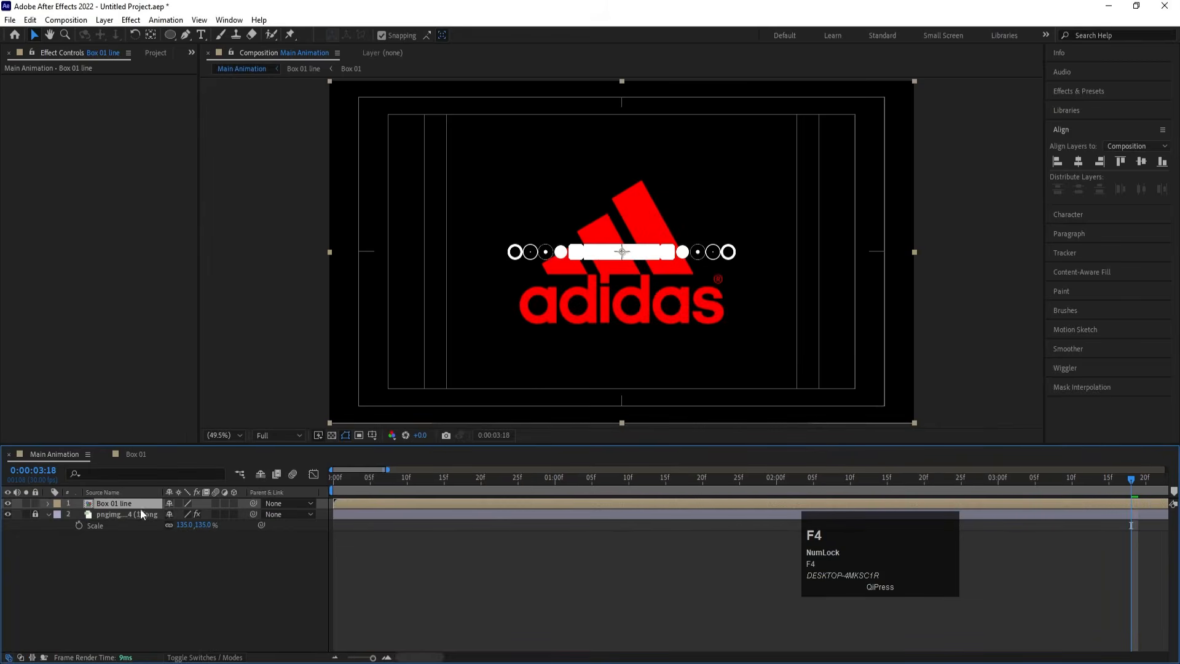
pyautogui.click(178, 504)
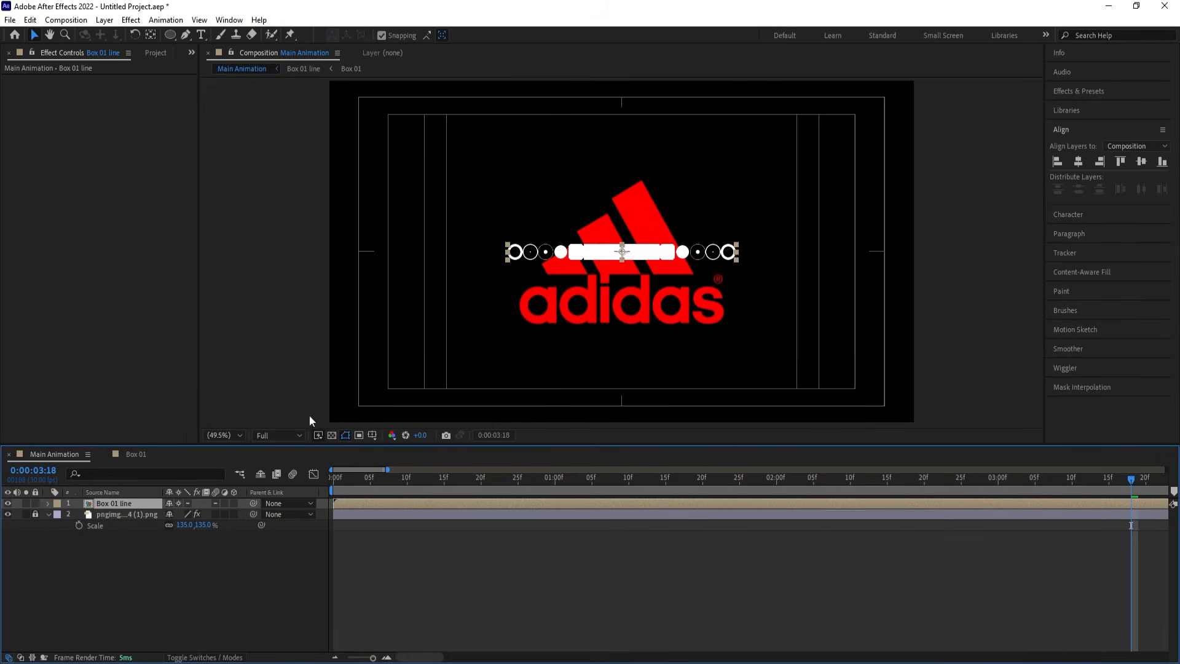
# Duplicate Box 01 line four times and stack the copies edge to edge above the original row, reaching the logo's top
pyautogui.scroll(4, 636, 231)
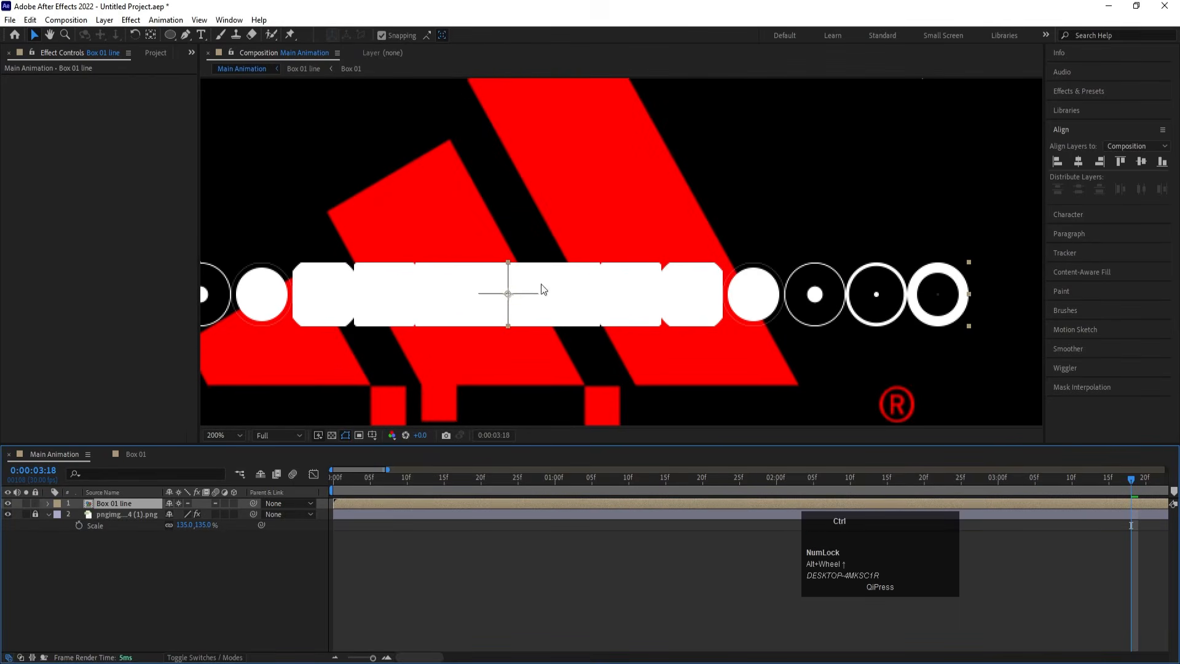
pyautogui.hotkey('ctrl', 'd')
pyautogui.moveTo(516, 320); pyautogui.dragTo(503, 147)
pyautogui.hotkey('ctrl', 'd')
pyautogui.press('space')
pyautogui.hotkey('ctrl', 'd')
pyautogui.hotkey('ctrl', 'd')
pyautogui.scroll(-2, 510, 210)
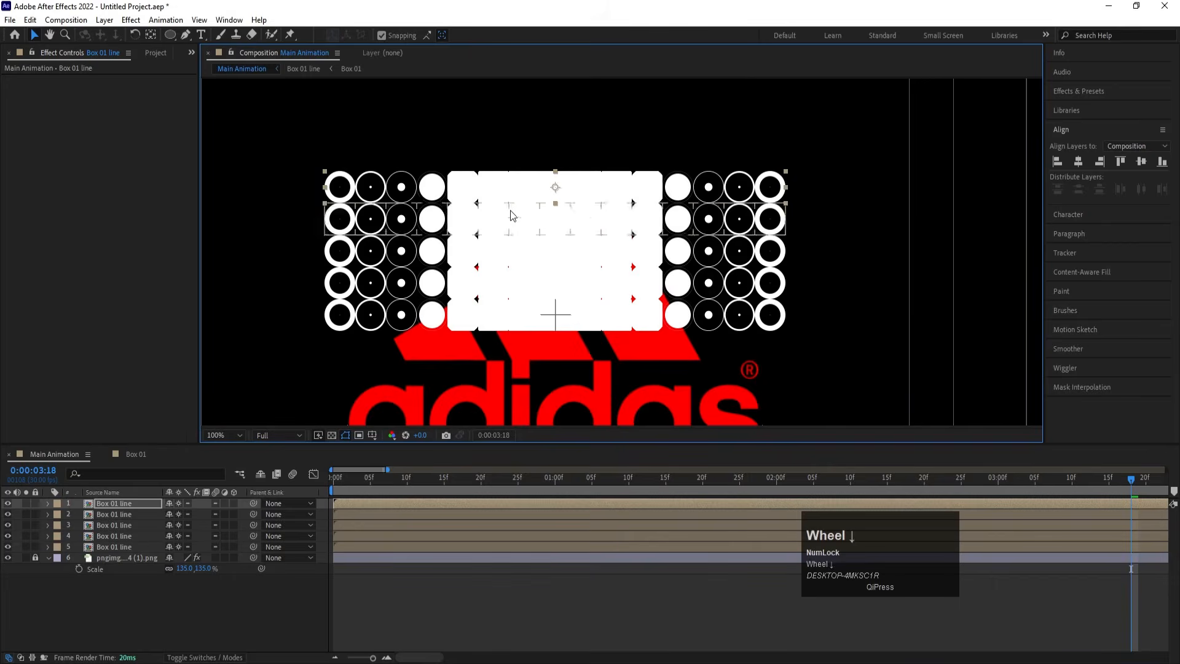
# Duplicate the lowest Box 01 line row and snap the copy directly beneath it as the sixth row
pyautogui.moveTo(535, 314); pyautogui.dragTo(551, 226)
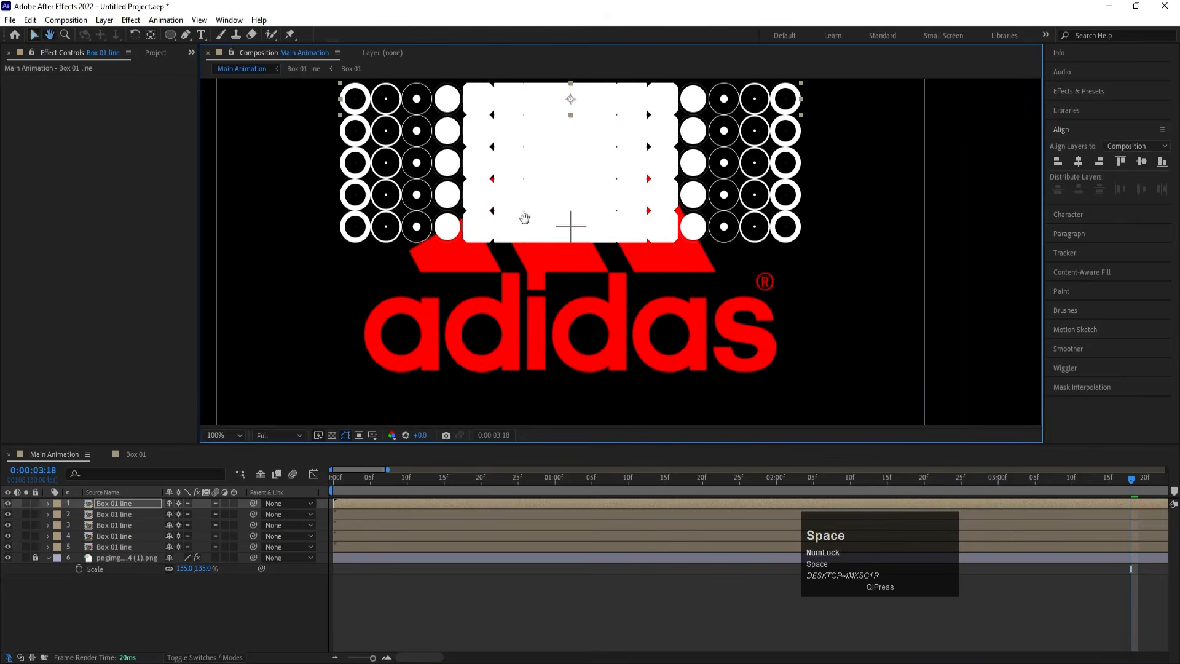
pyautogui.click(551, 236)
pyautogui.scroll(2, 551, 237)
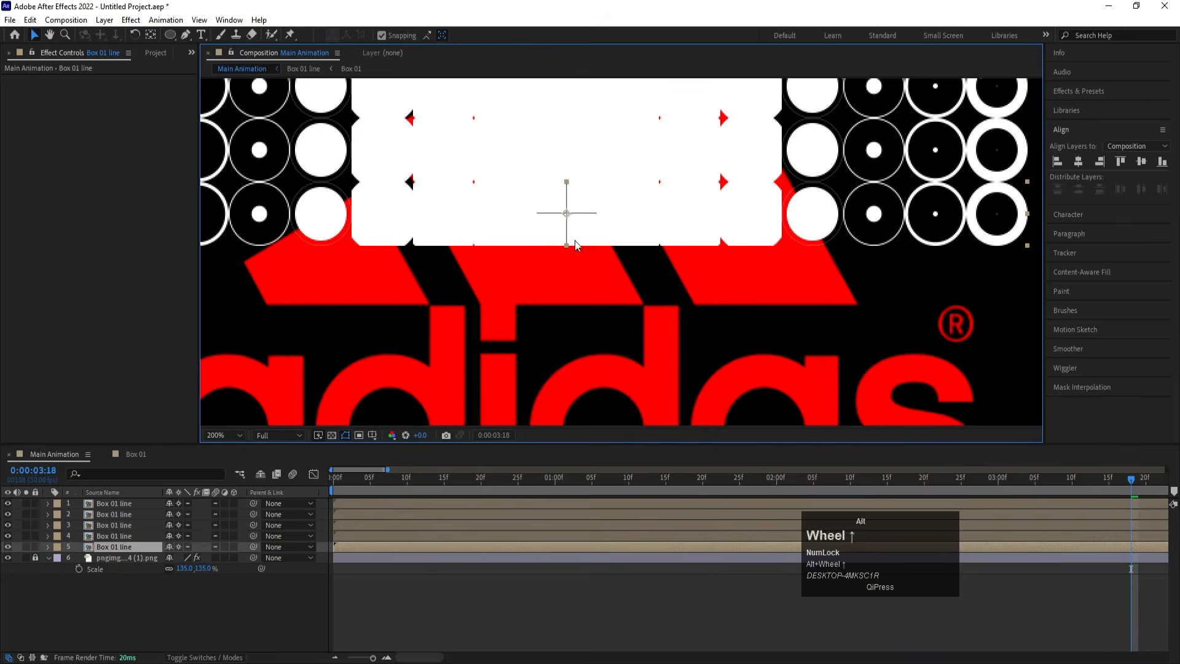
pyautogui.hotkey('ctrl', 'd')
pyautogui.click(112, 558)
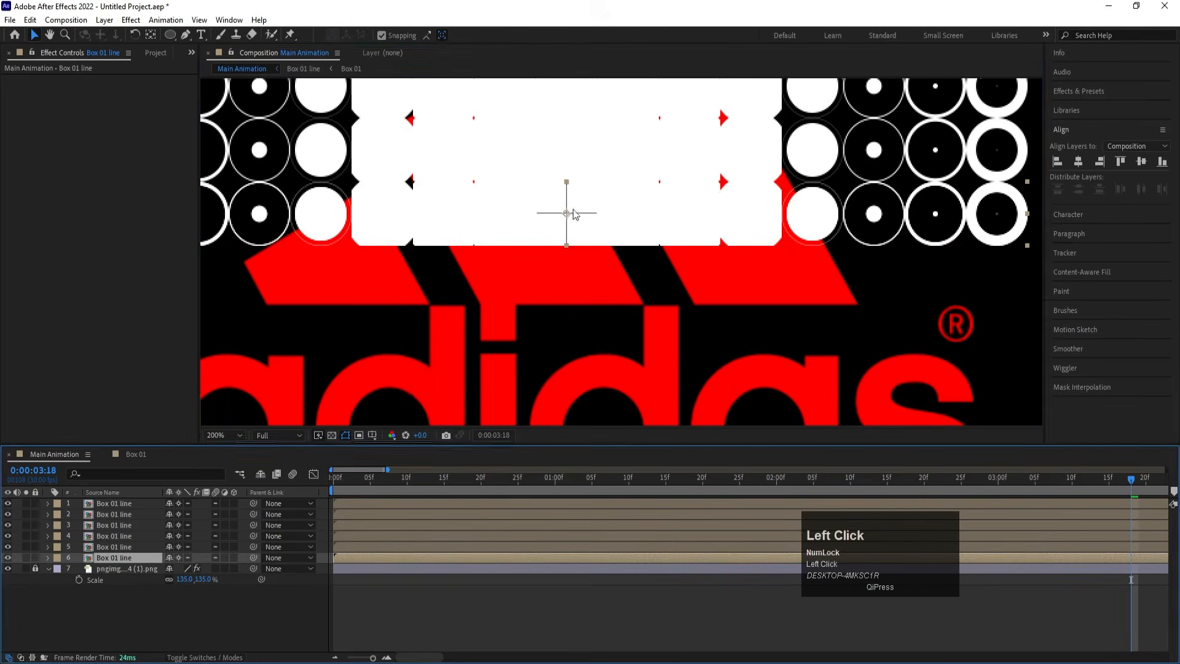
pyautogui.moveTo(569, 195); pyautogui.dragTo(568, 259)
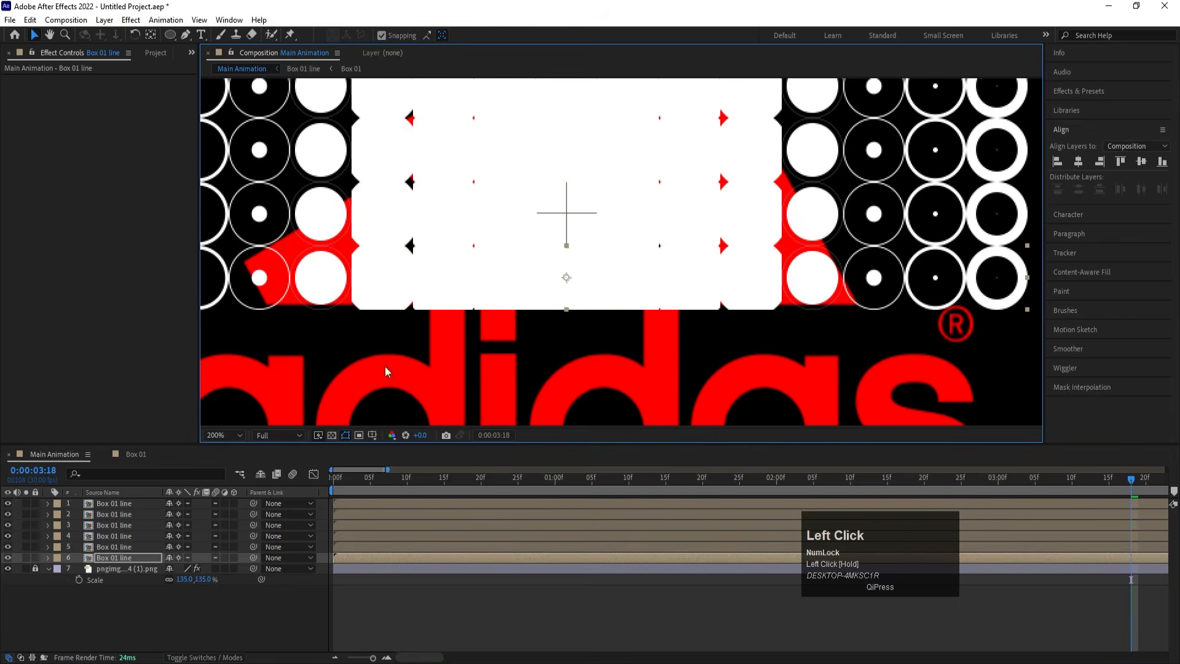
# Duplicate the lowest Box 01 line row twice more, stacking the copies beneath it as the seventh and eighth rows
pyautogui.hotkey('ctrl', 'd')
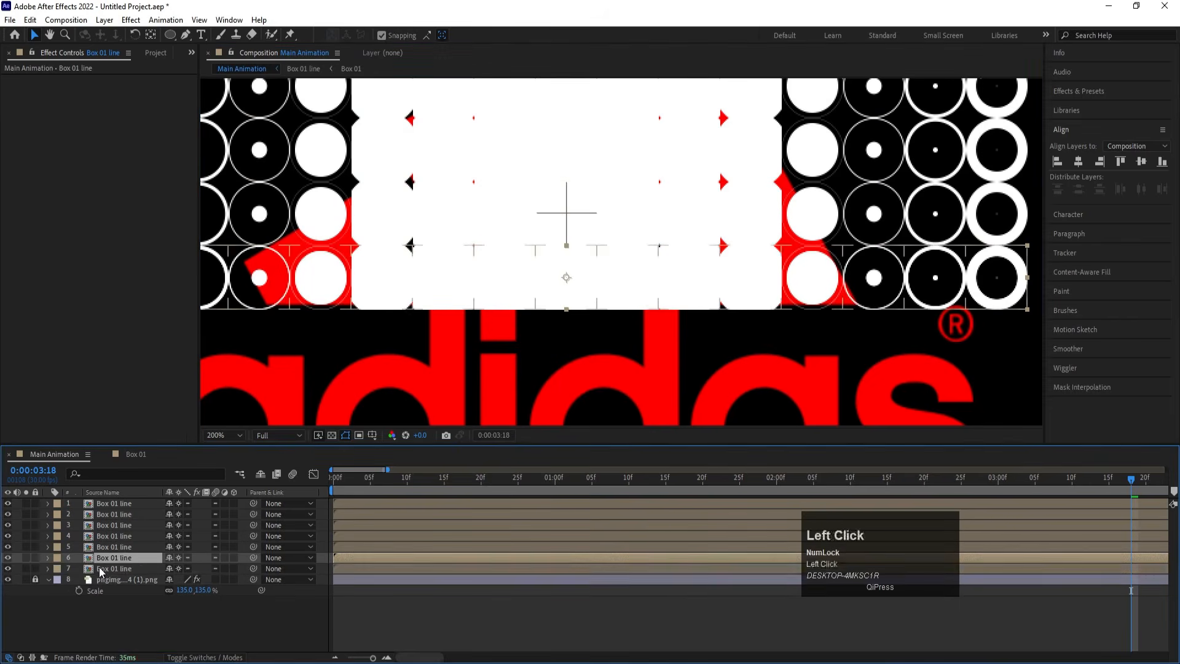
pyautogui.click(98, 567)
pyautogui.moveTo(577, 264); pyautogui.dragTo(559, 237)
pyautogui.hotkey('ctrl', 'd')
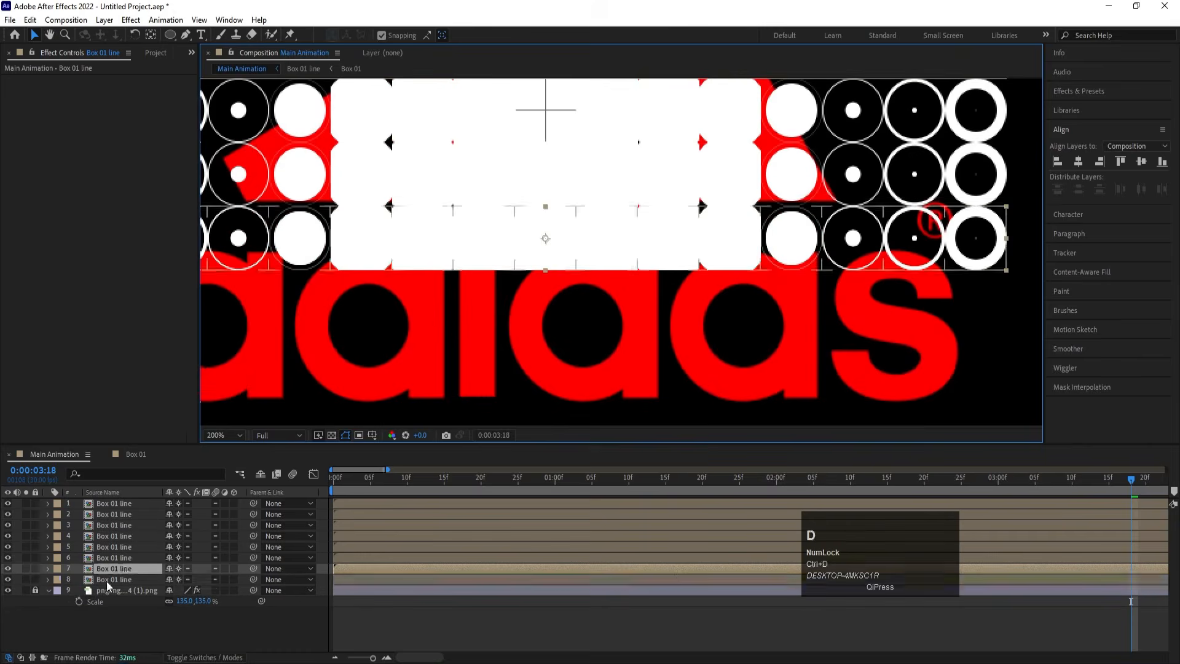
pyautogui.click(527, 245)
pyautogui.moveTo(551, 222); pyautogui.dragTo(548, 286)
# Duplicate the eighth Box 01 line row and snap the copy beneath it as the ninth row over the logo's lower edge
pyautogui.click(90, 582)
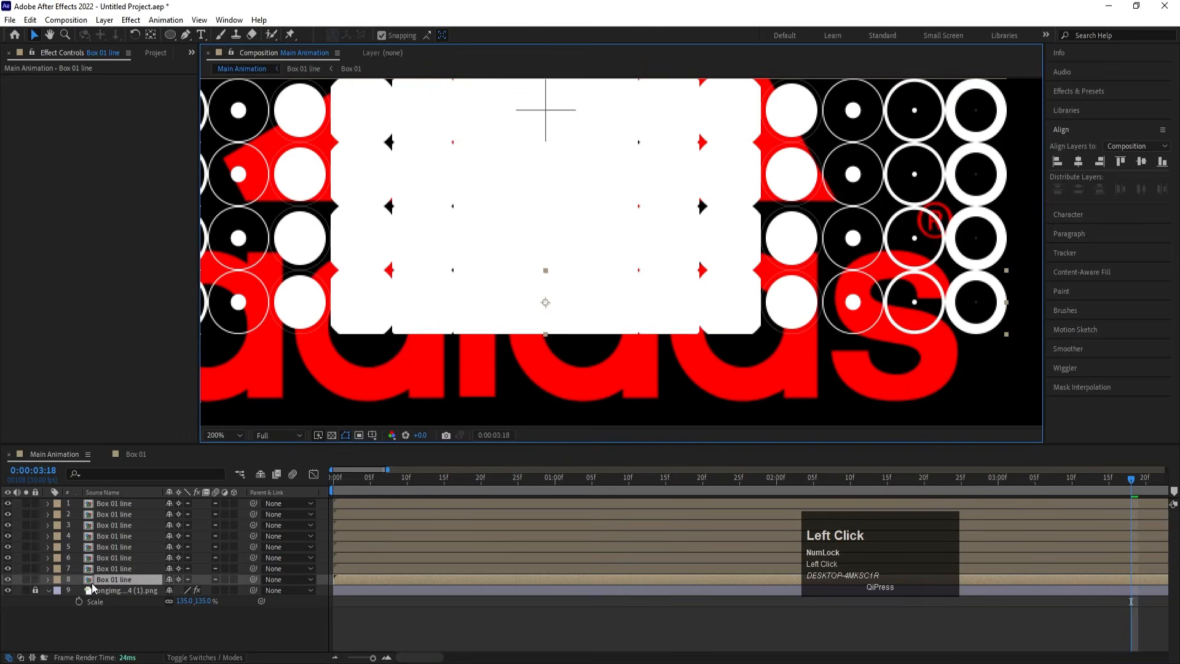
pyautogui.hotkey('ctrl', 'd')
pyautogui.click(110, 591)
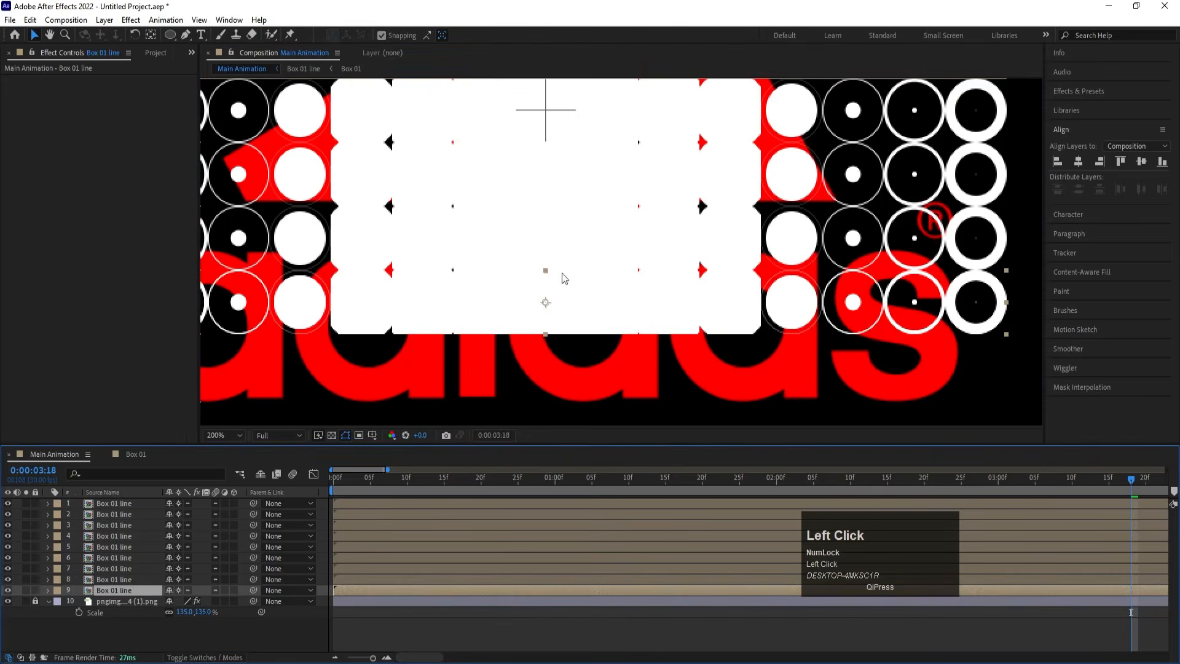
pyautogui.moveTo(547, 275); pyautogui.dragTo(545, 347)
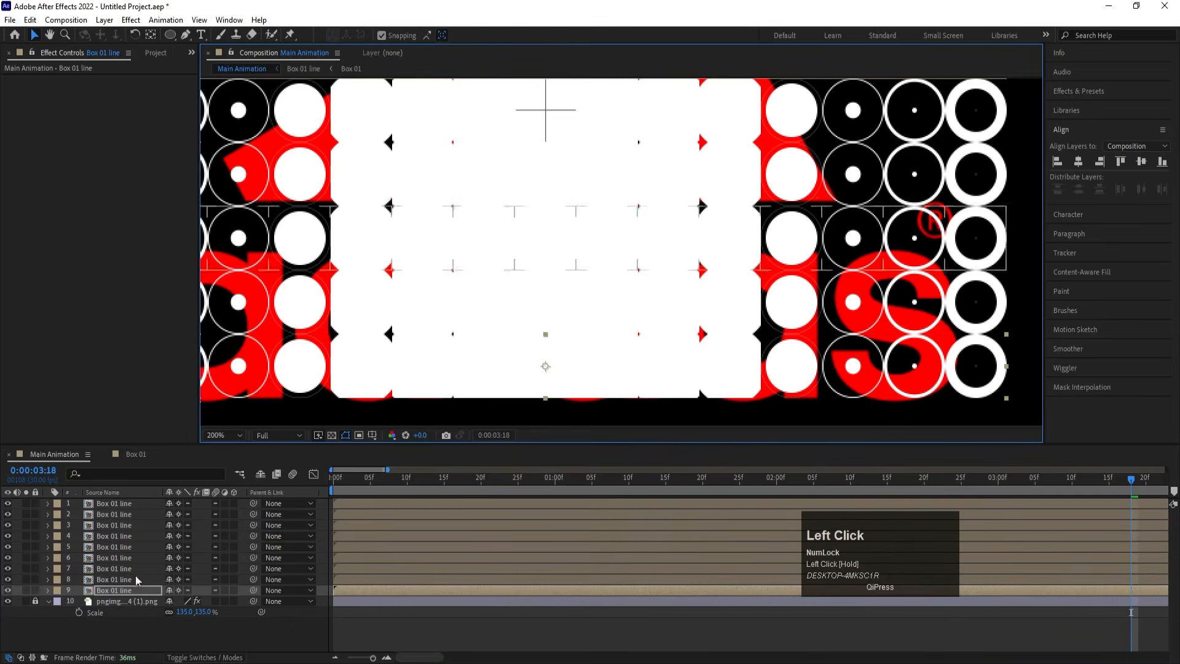
# Select all nine Box 01 line layers and nudge them vertically to fit over the adidas logo
pyautogui.click(108, 587)
pyautogui.scroll(-4, 587, 210)
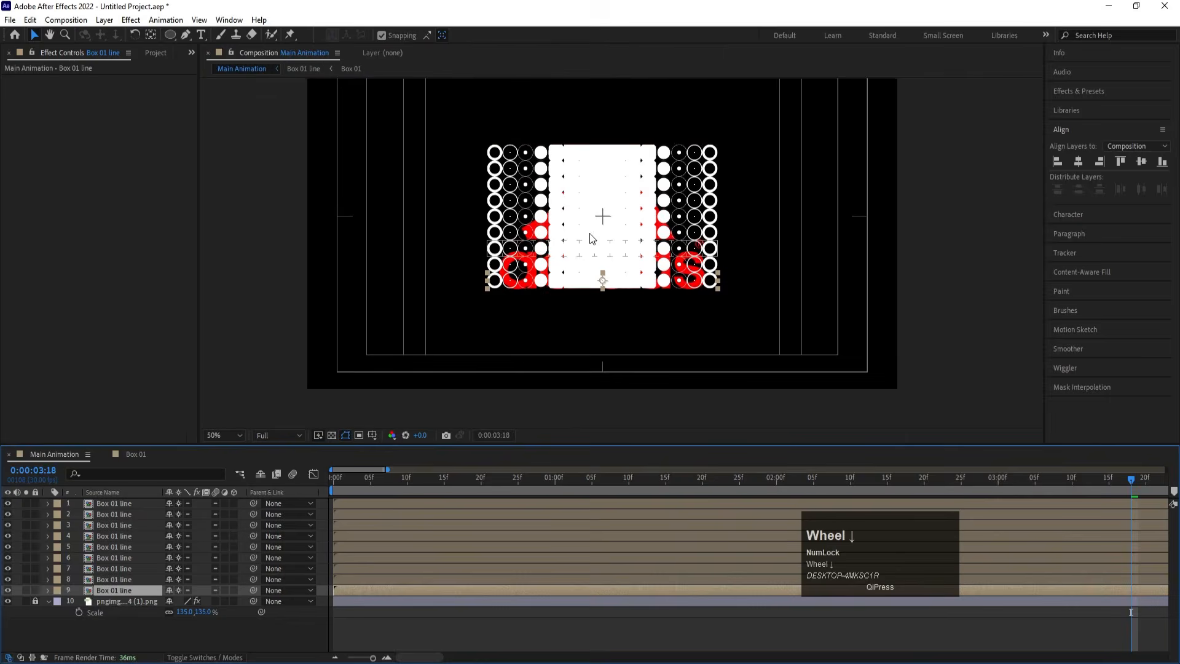
pyautogui.keyDown('shift'); pyautogui.click(117, 504); pyautogui.keyUp('shift')
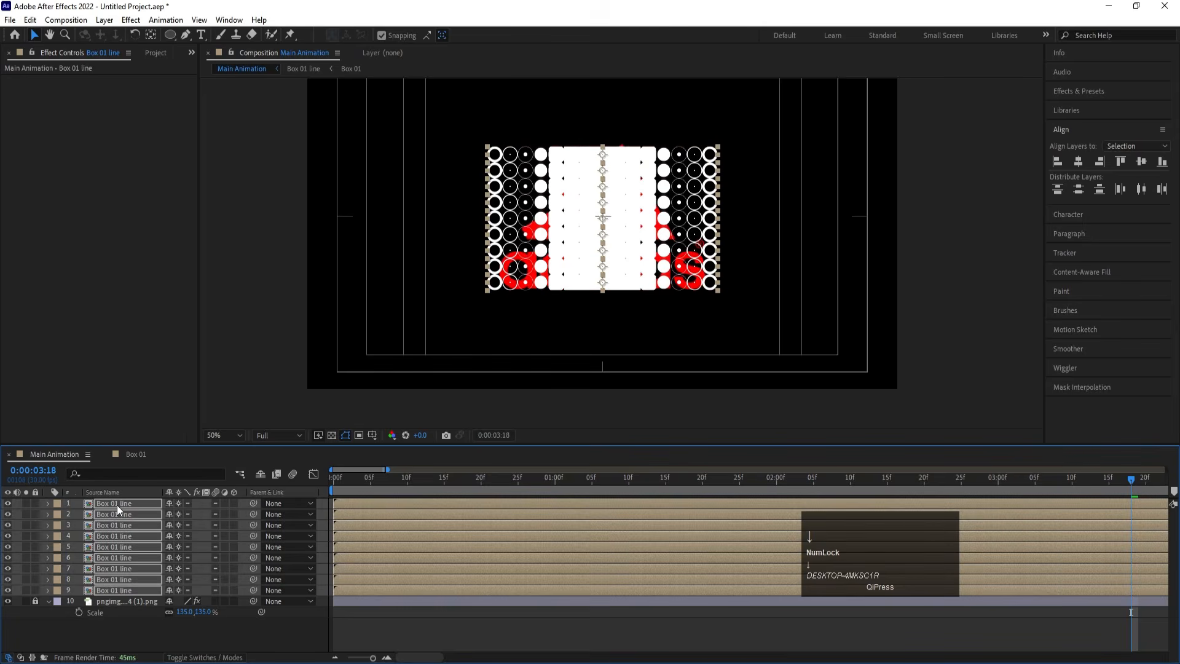
pyautogui.press('Up')
pyautogui.press('Up')
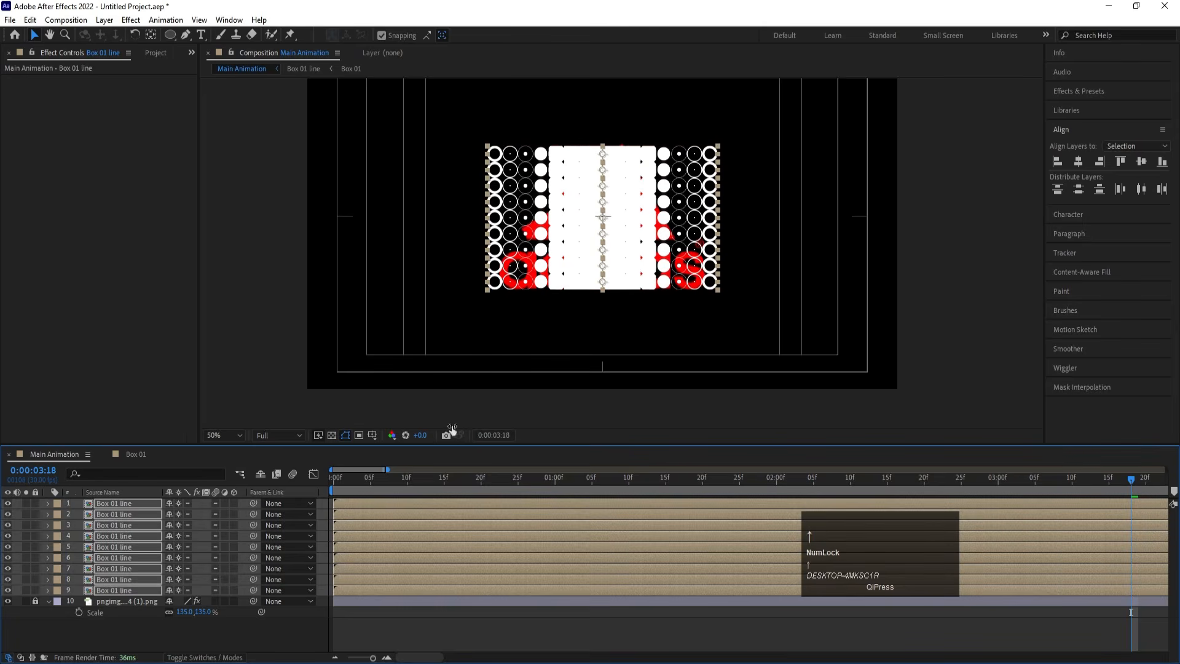
# Create a null object in the Main Animation composition and parent all nine Box 01 line layers to it
pyautogui.rightClick(96, 645)
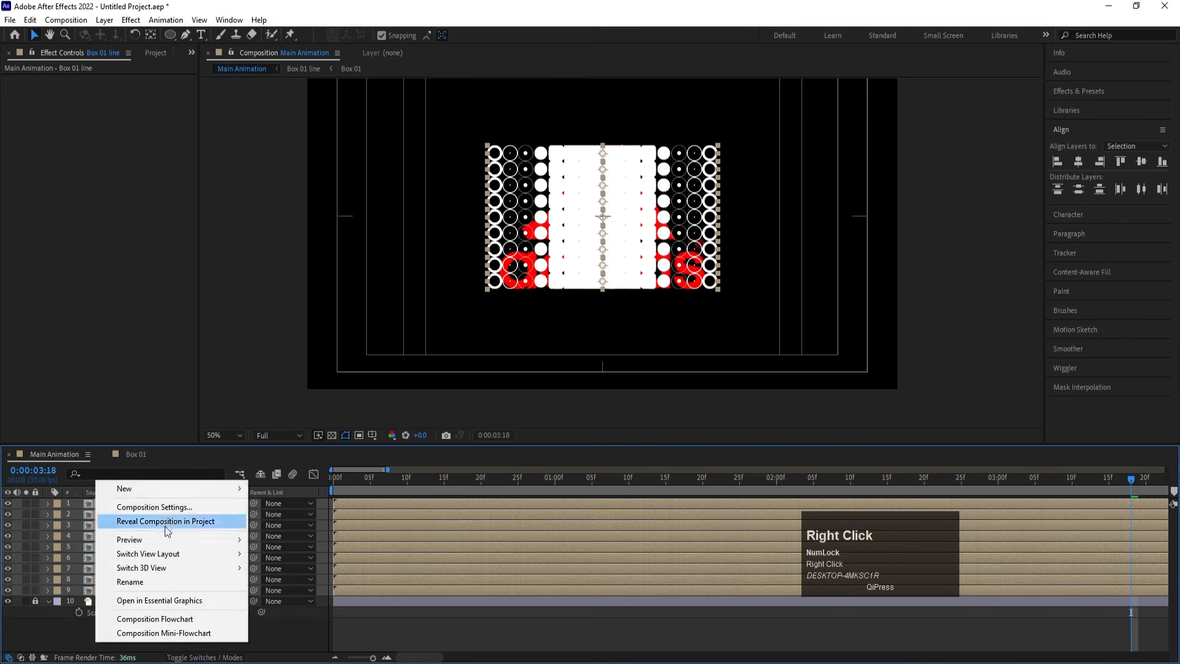
pyautogui.click(126, 488)
pyautogui.click(334, 567)
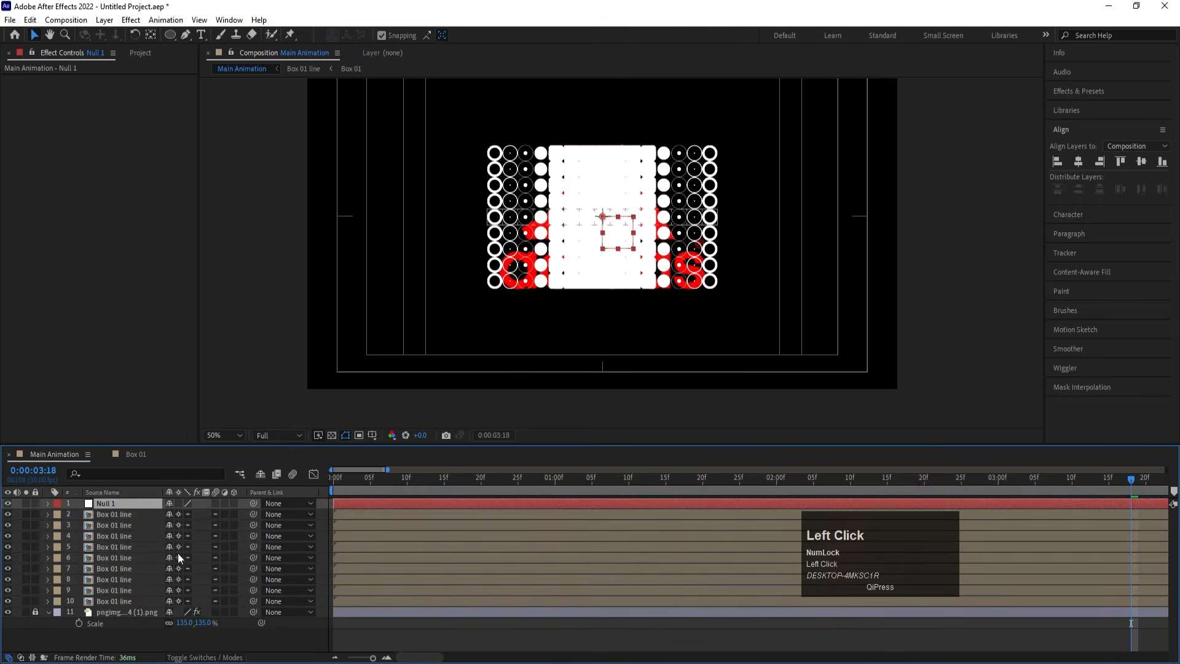
pyautogui.click(147, 516)
pyautogui.keyDown('shift'); pyautogui.click(122, 602); pyautogui.keyUp('shift')
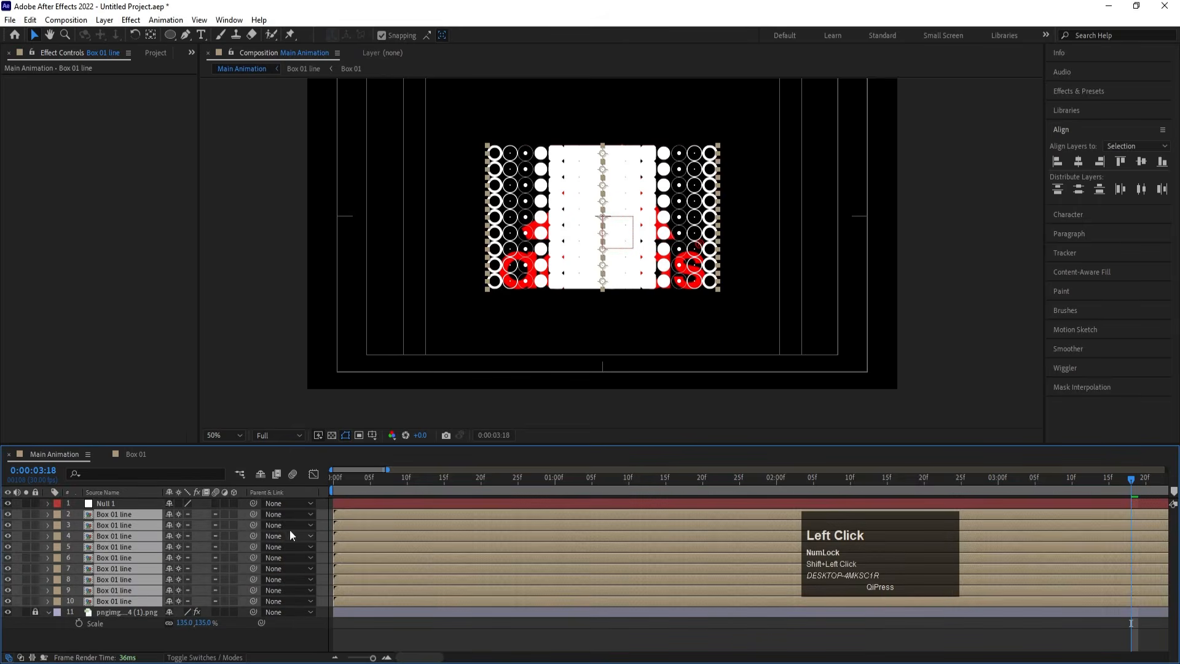
pyautogui.moveTo(250, 512); pyautogui.dragTo(119, 503)
# Set the Null 1 scale to 105% to enlarge the grid of rows, and delete the null
pyautogui.click(120, 503)
pyautogui.press('s')
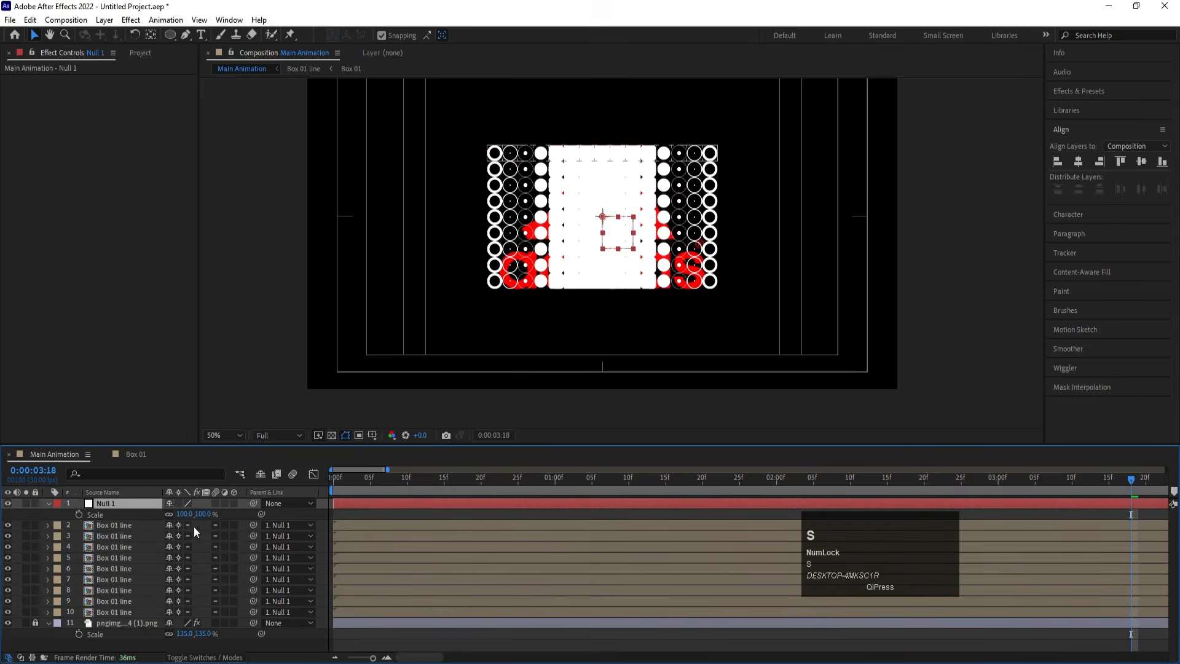
pyautogui.click(189, 515)
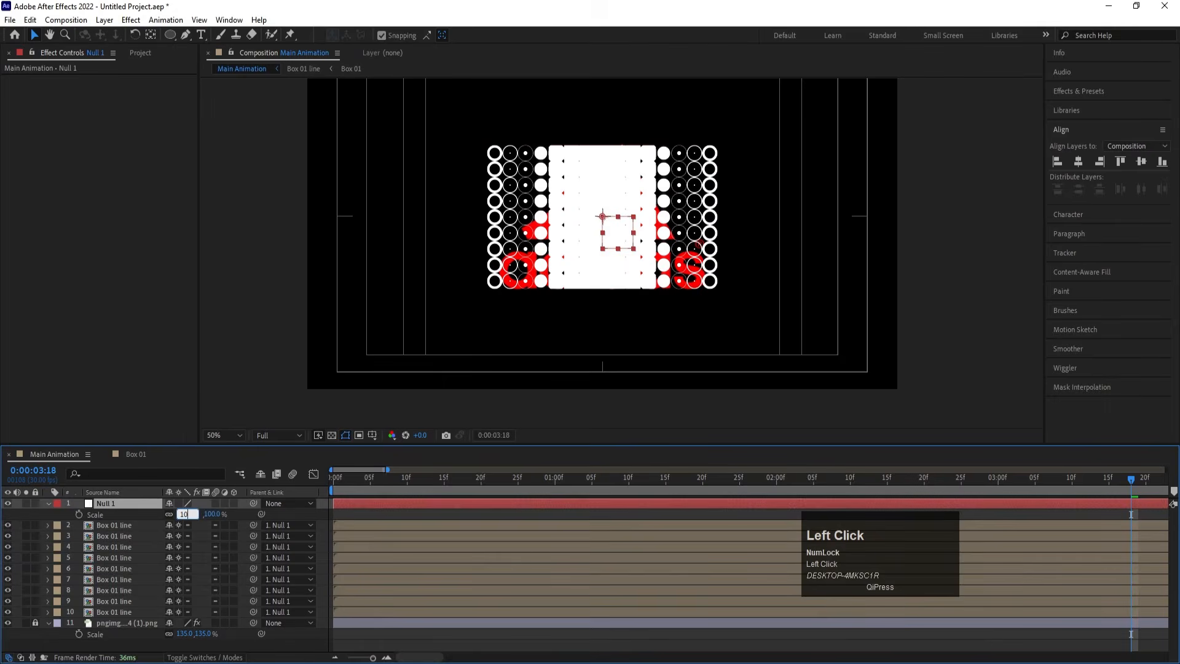
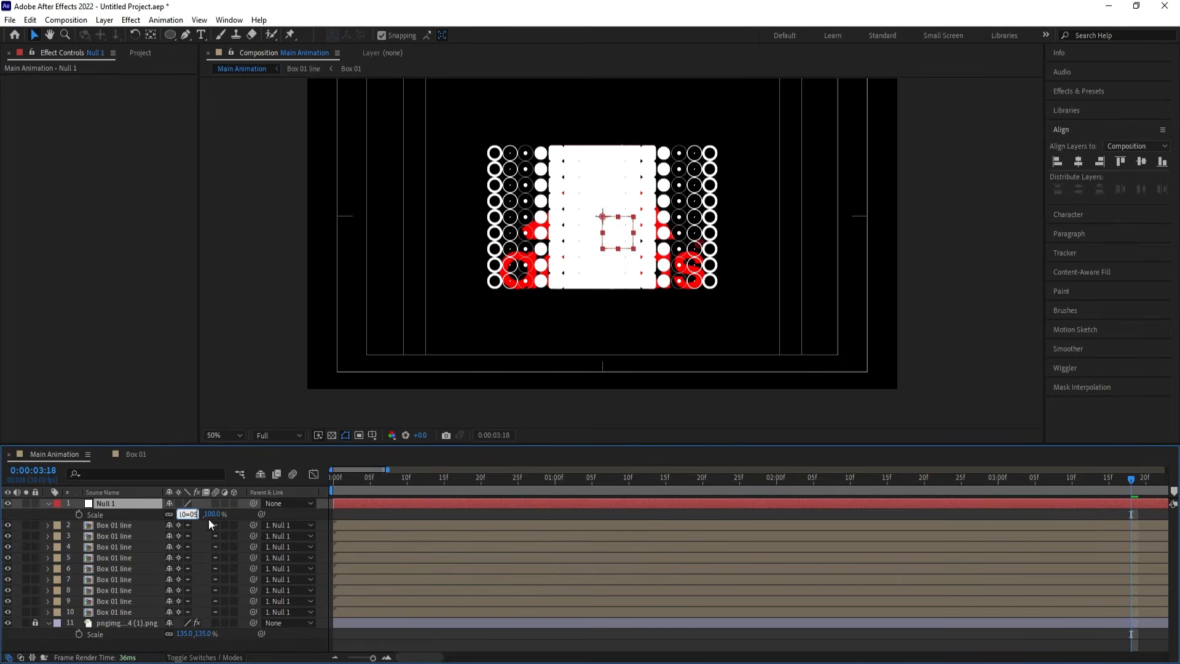
pyautogui.click(195, 514)
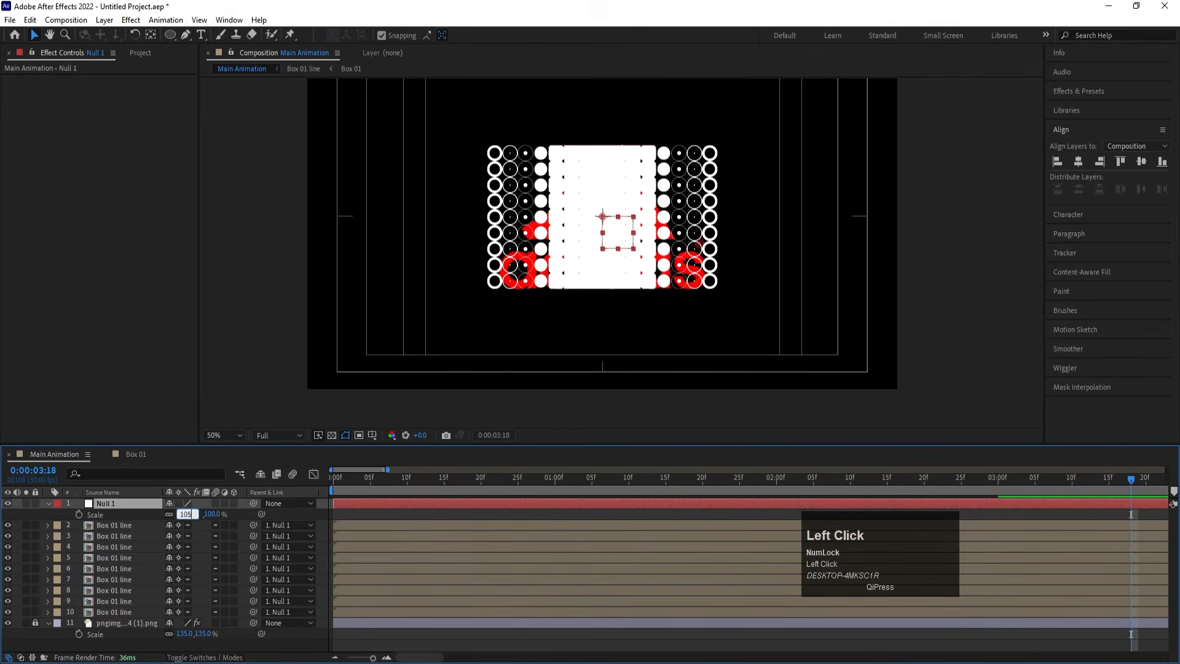
pyautogui.press('Return')
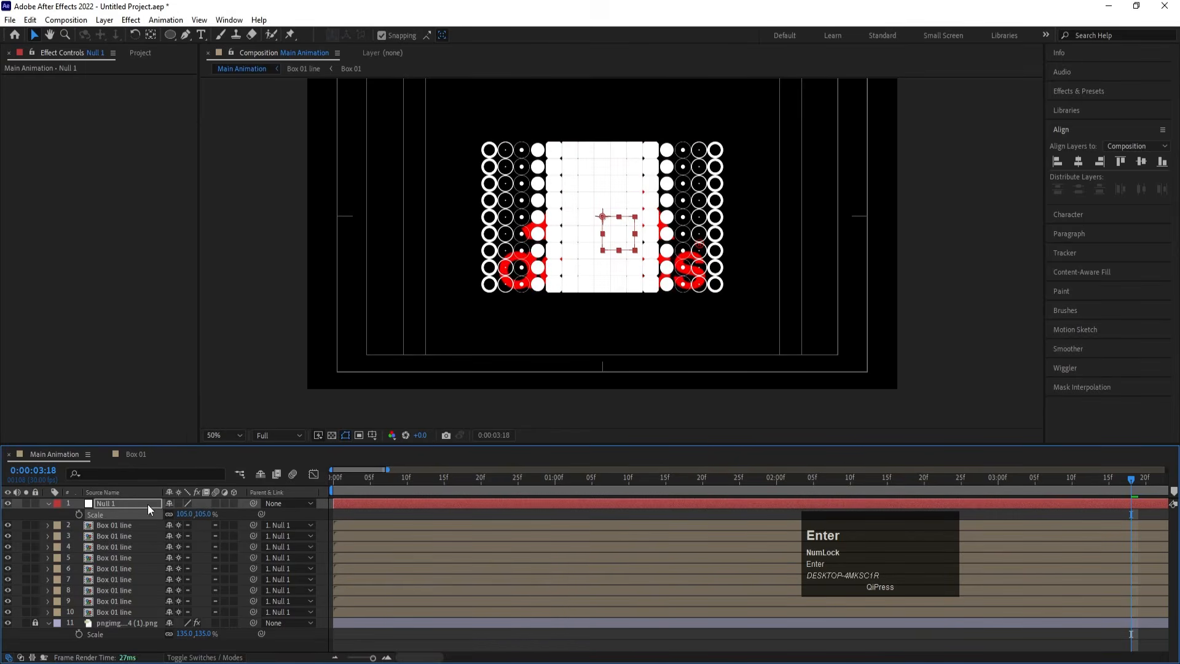
pyautogui.click(148, 504)
pyautogui.press('Delete')
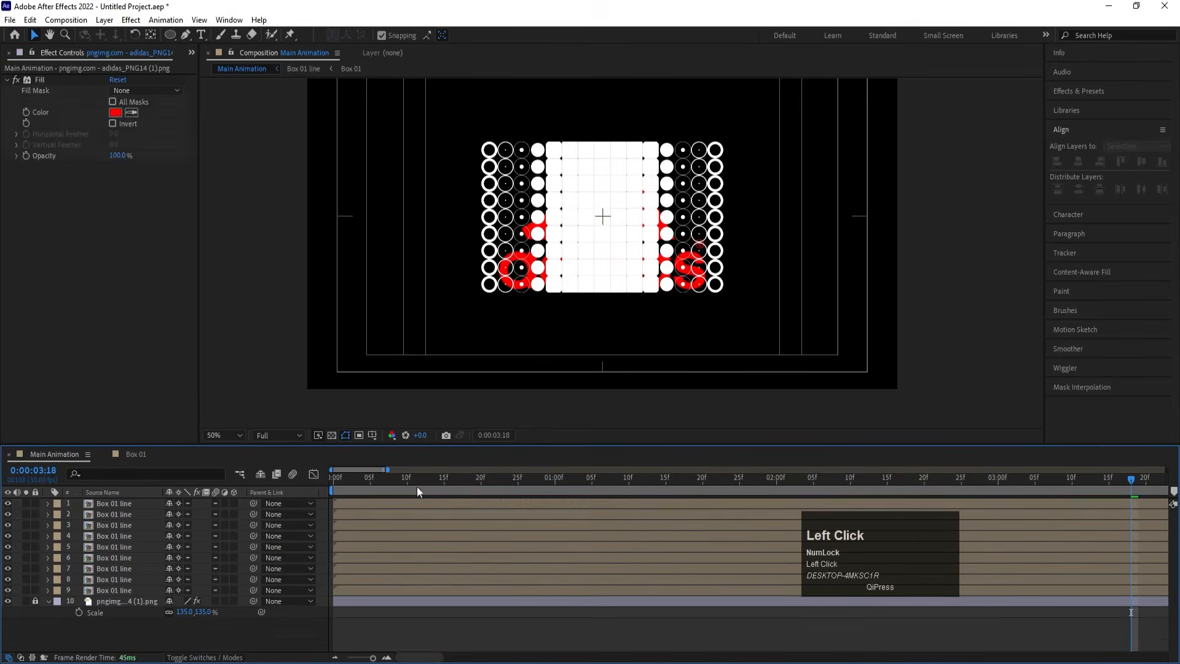
# Preview the grid animation, including from the start of the composition
pyautogui.press('space')
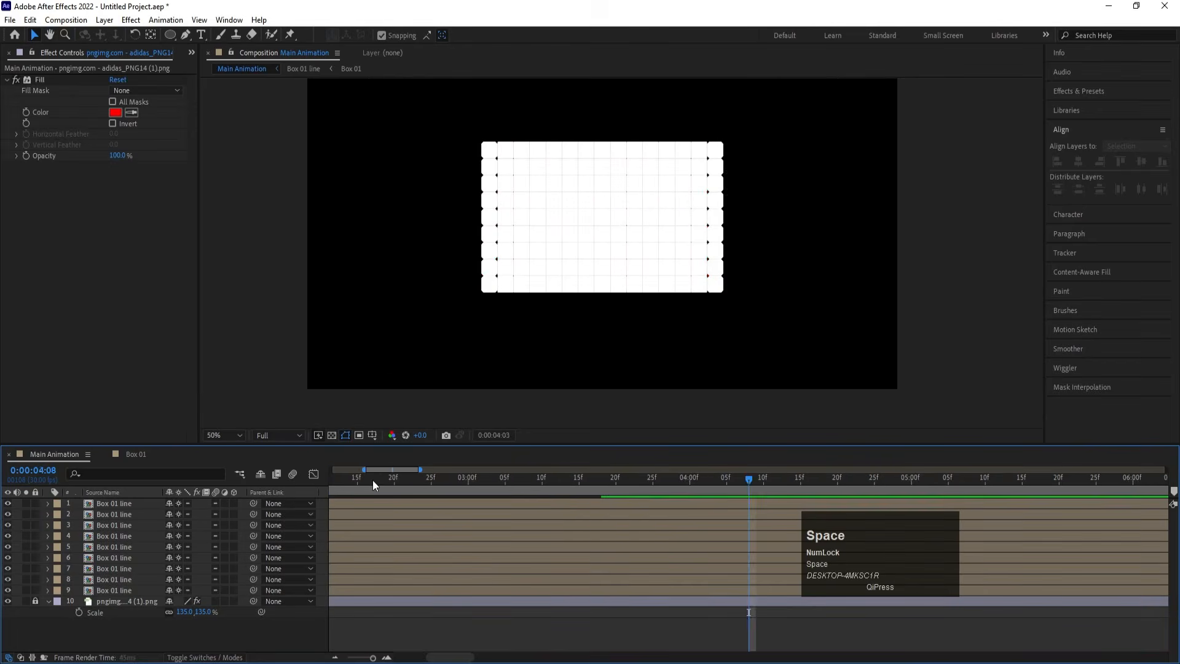
pyautogui.moveTo(373, 481); pyautogui.dragTo(158, 495)
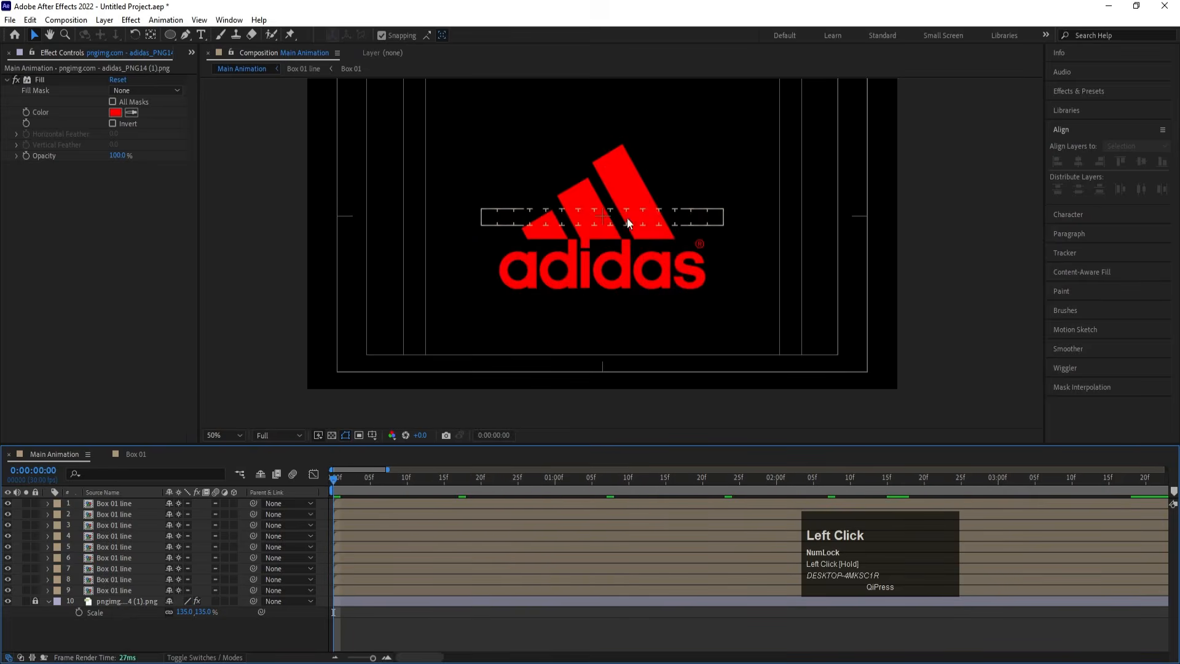
pyautogui.press('space')
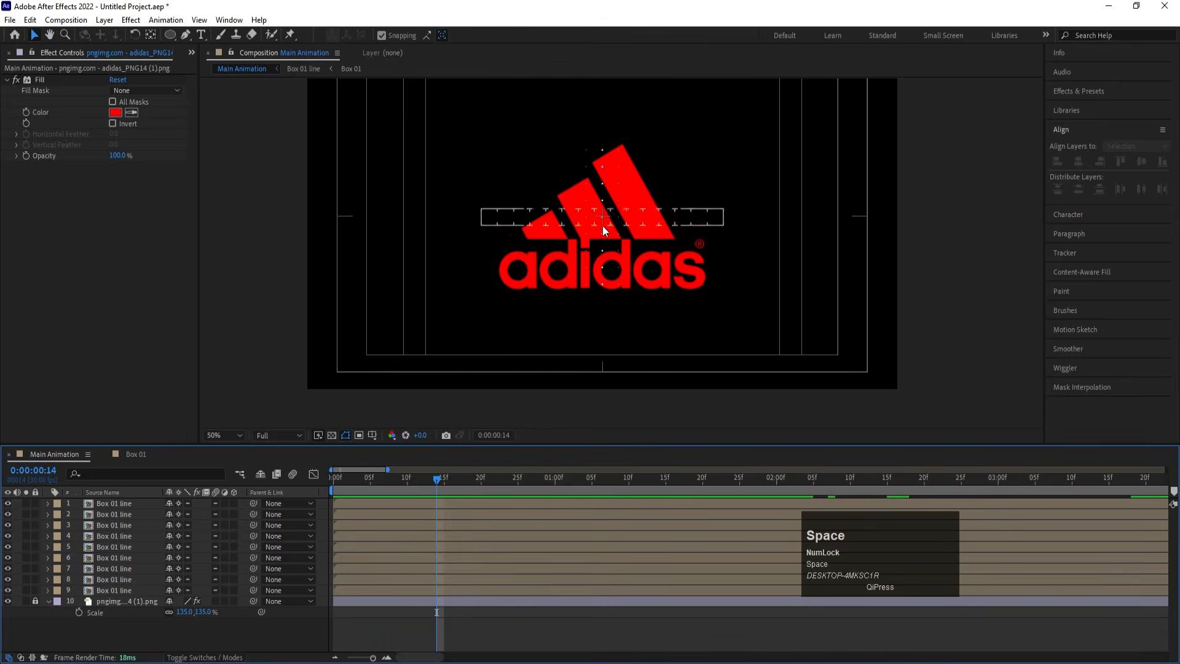
# Offset Box 01 line layers 4 and 6, the rows adjacent to the centre, to start at frame 5
pyautogui.click(603, 223)
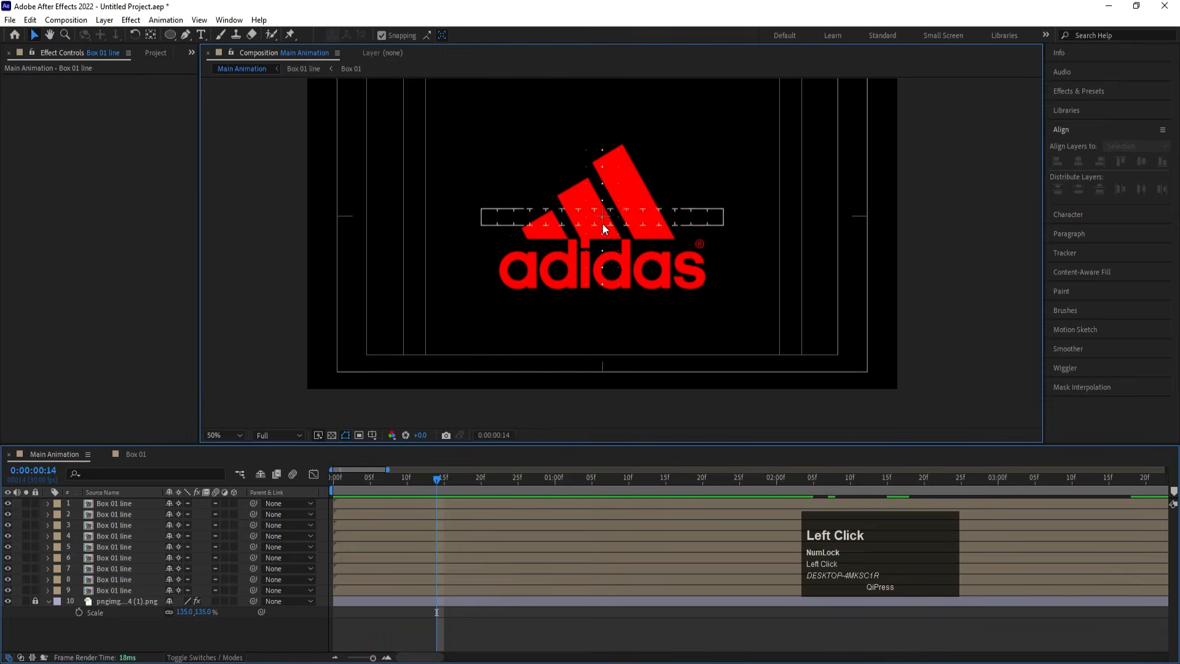
pyautogui.click(368, 481)
pyautogui.hotkey('ctrl', 'Up')
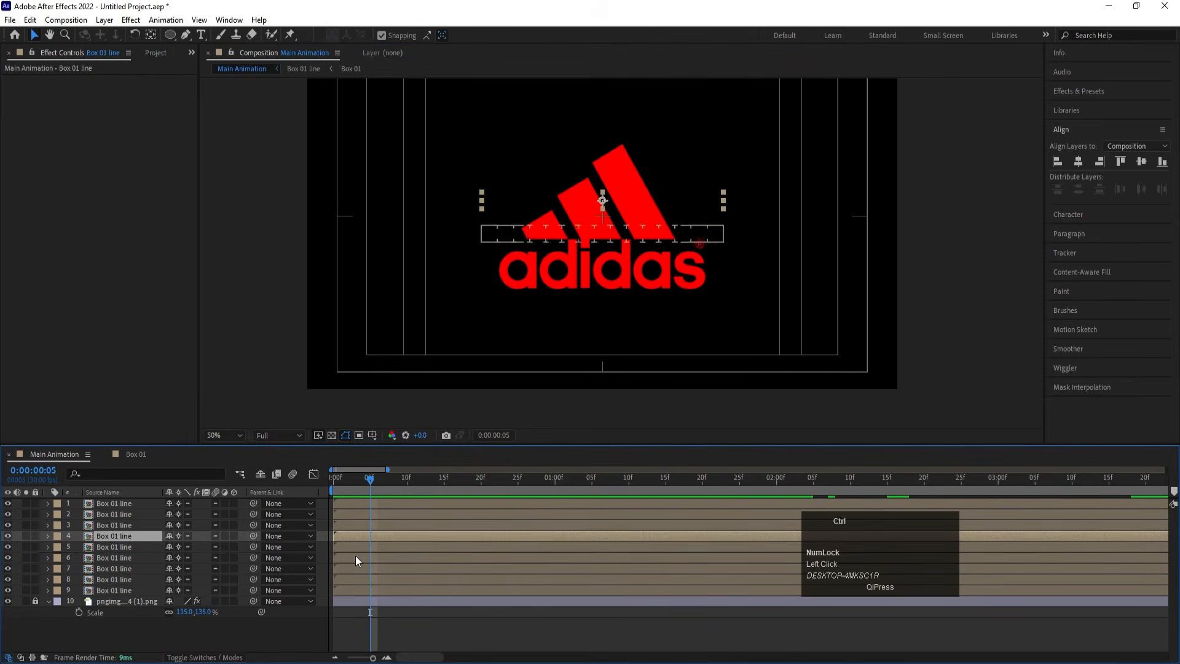
pyautogui.keyDown('ctrl'); pyautogui.click(356, 558); pyautogui.keyUp('ctrl')
pyautogui.press('[')
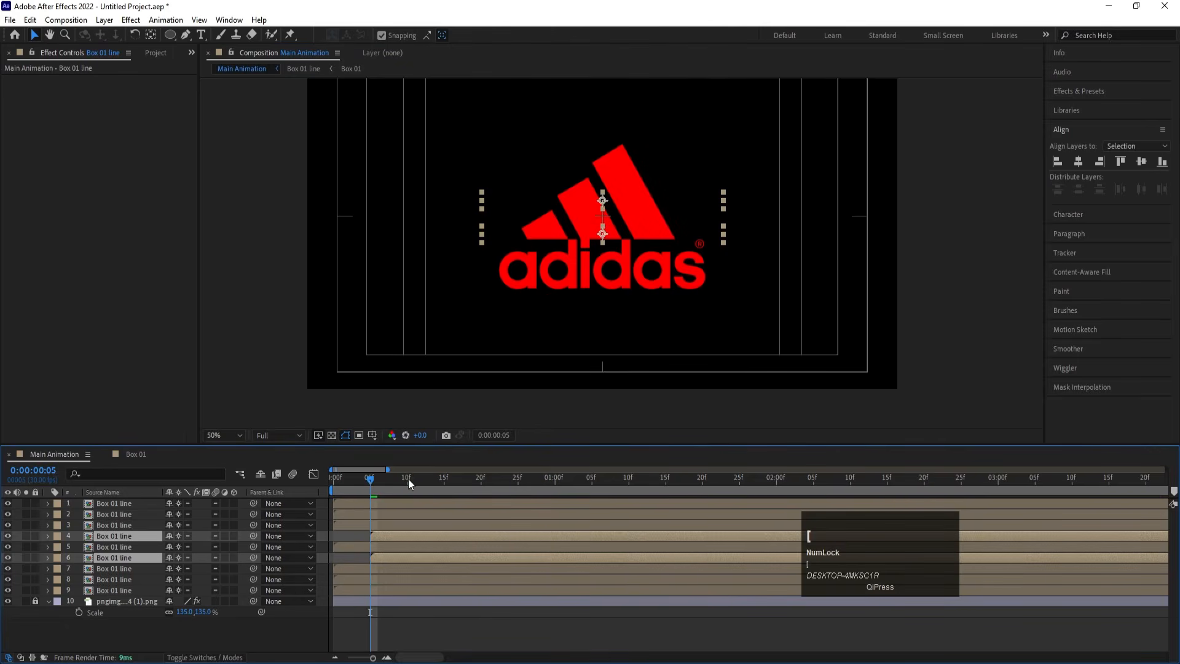
# Offset Box 01 line layers 3 and 7 to start at frame 10
pyautogui.click(407, 478)
pyautogui.click(399, 527)
pyautogui.keyDown('ctrl'); pyautogui.click(387, 567); pyautogui.keyUp('ctrl')
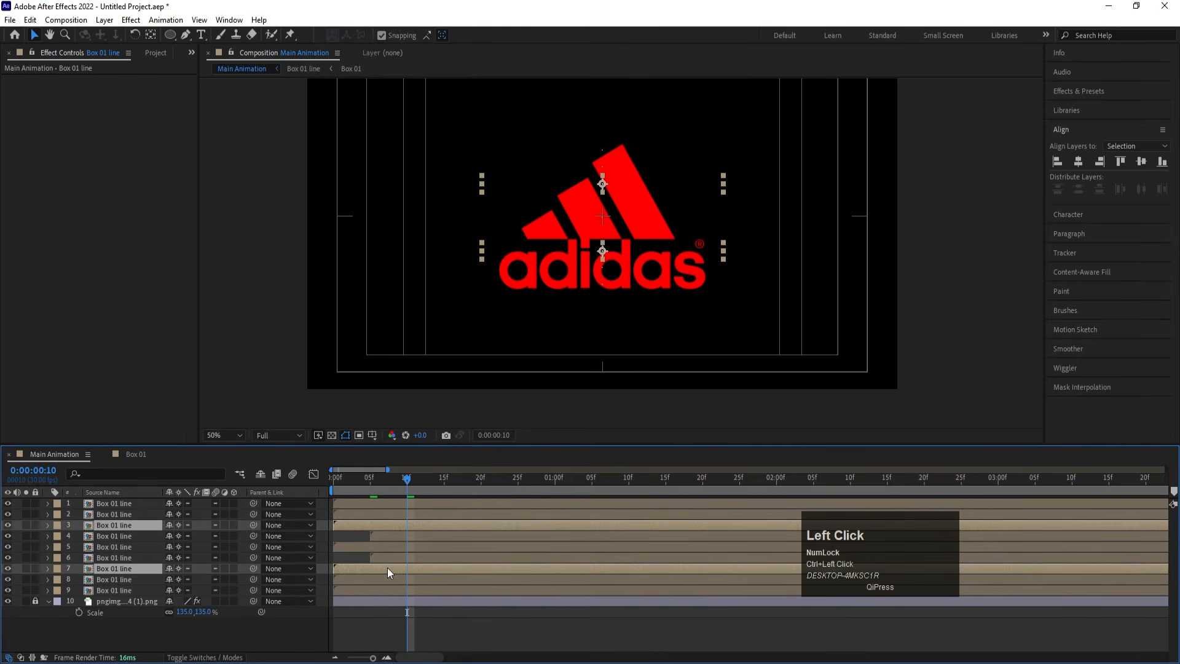
pyautogui.press('[')
# Offset Box 01 line layers 2 and 8 to start at frame 15
pyautogui.click(447, 477)
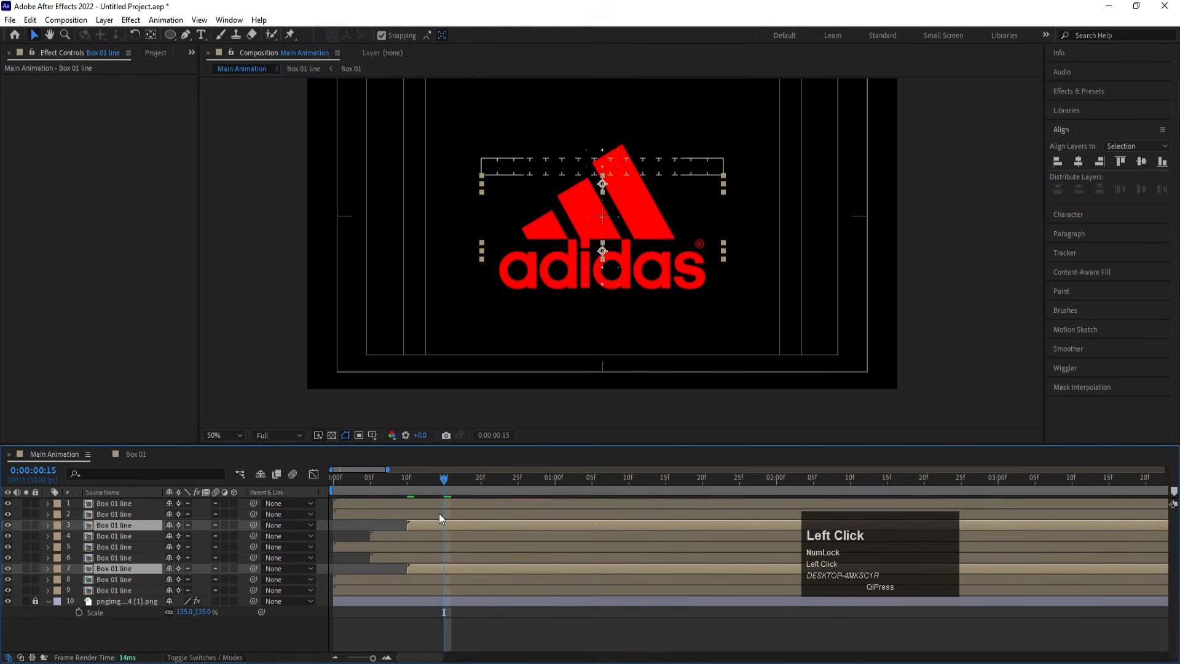
pyautogui.click(439, 513)
pyautogui.keyDown('ctrl'); pyautogui.click(406, 577); pyautogui.keyUp('ctrl')
pyautogui.press('[')
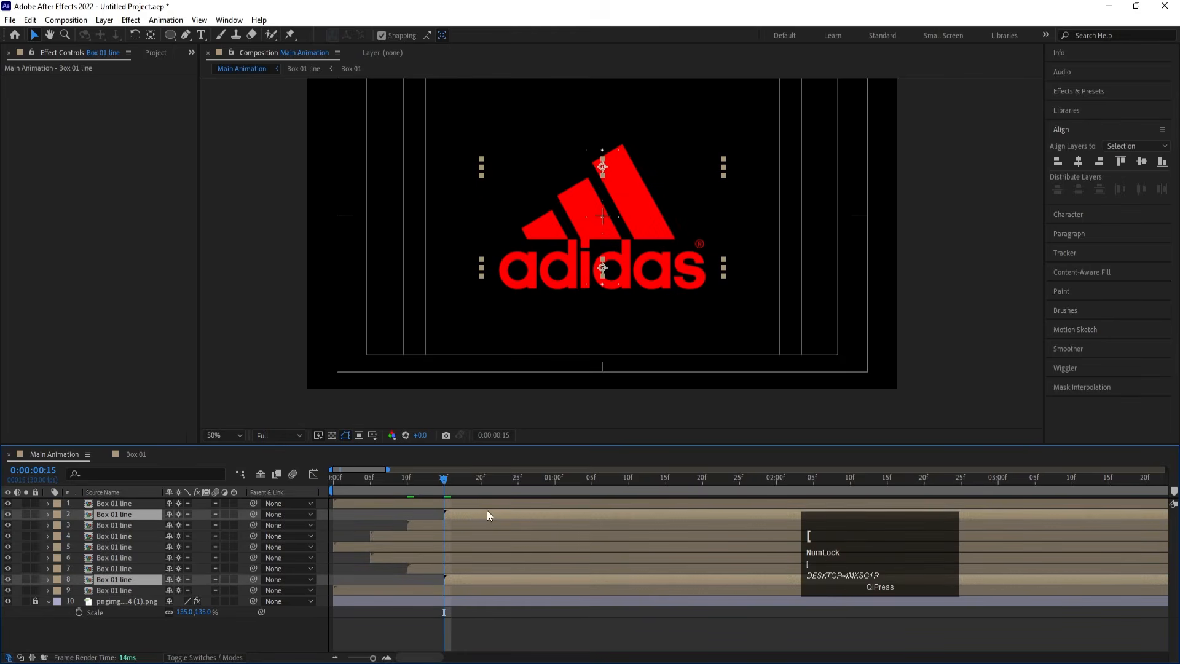
# Offset the outermost Box 01 line layers, 1 and 9, to start at frame 20
pyautogui.click(481, 481)
pyautogui.click(478, 502)
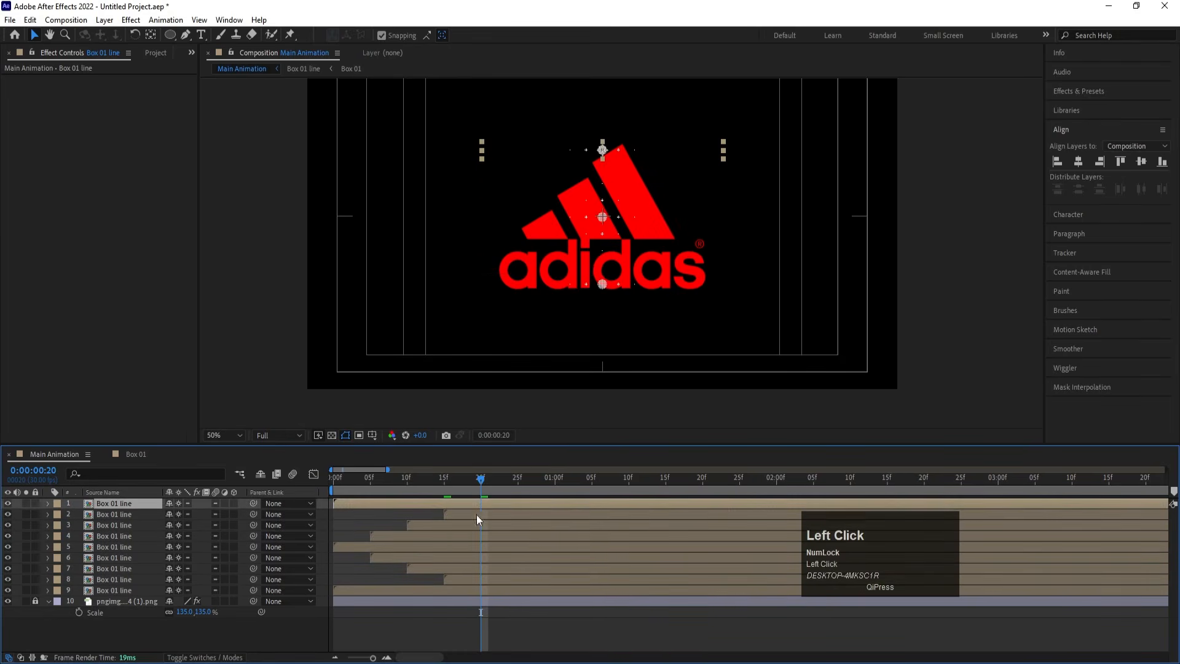
pyautogui.keyDown('ctrl'); pyautogui.click(454, 591); pyautogui.keyUp('ctrl')
pyautogui.press('[')
# Preview the staggered row animation and return the playhead to the start of the composition
pyautogui.press('space')
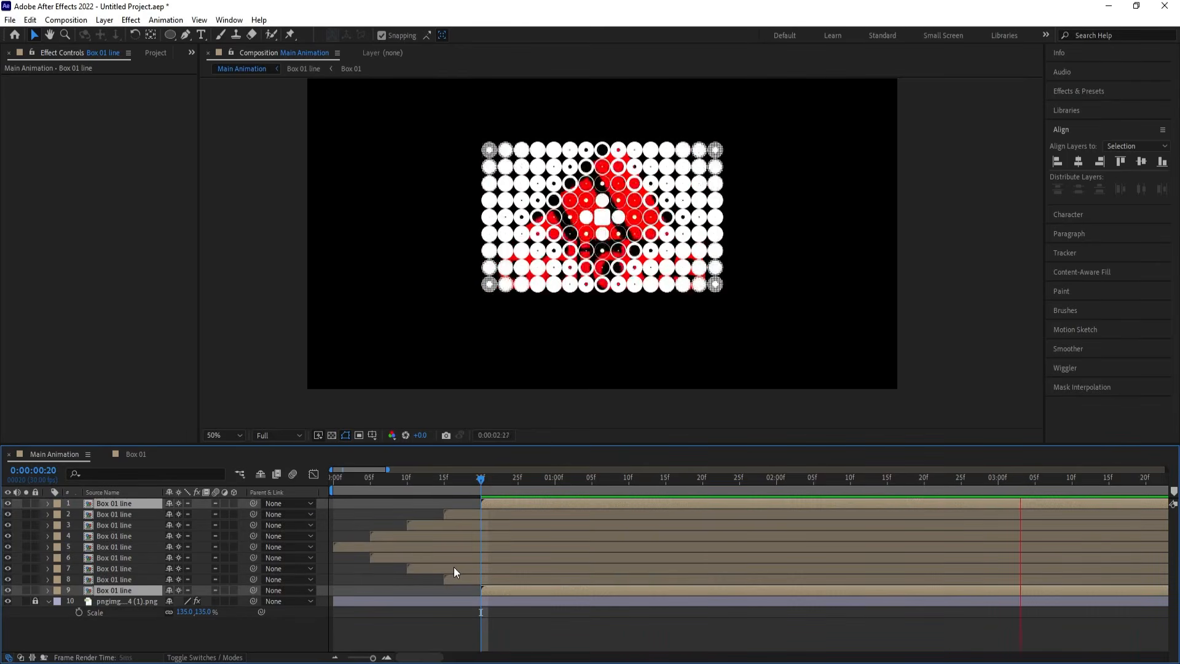
pyautogui.press('space')
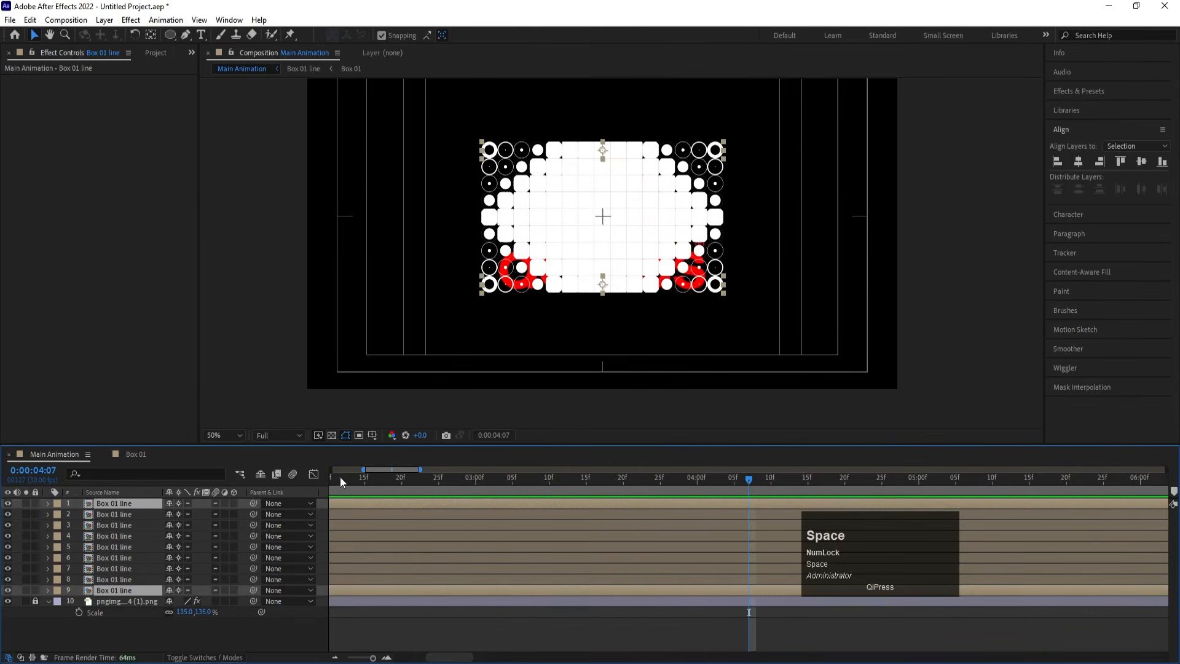
pyautogui.moveTo(341, 478); pyautogui.dragTo(227, 468)
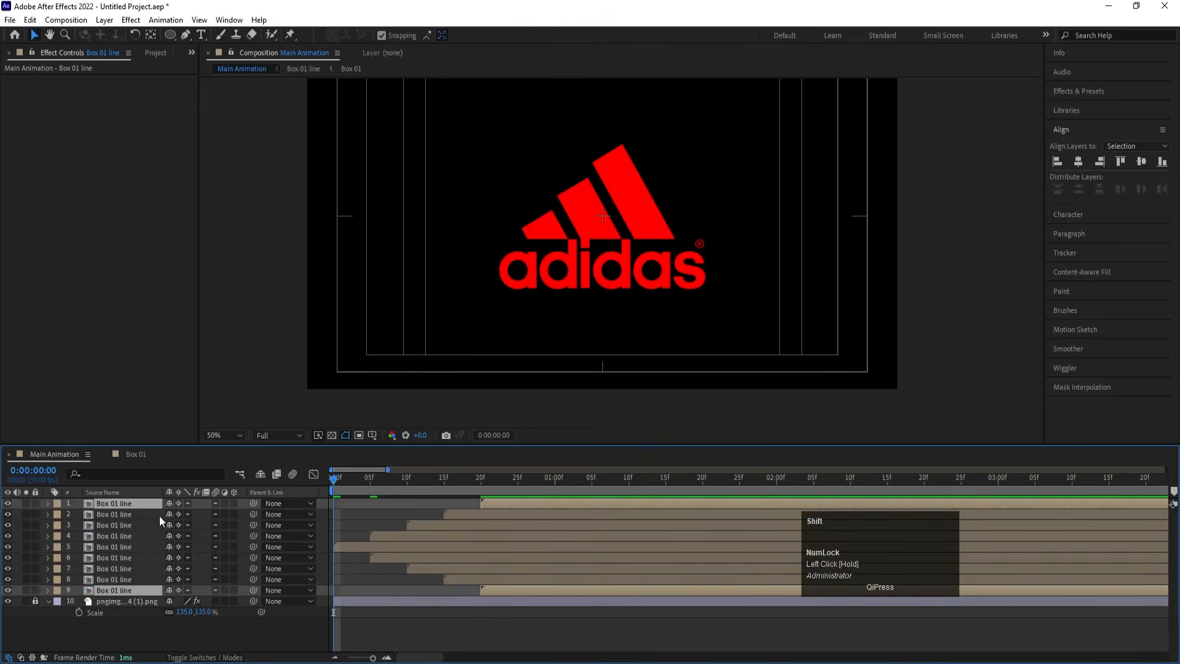
# Realign all nine Box 01 line layers so they start together at frame 0
pyautogui.click(378, 545)
pyautogui.click(515, 592)
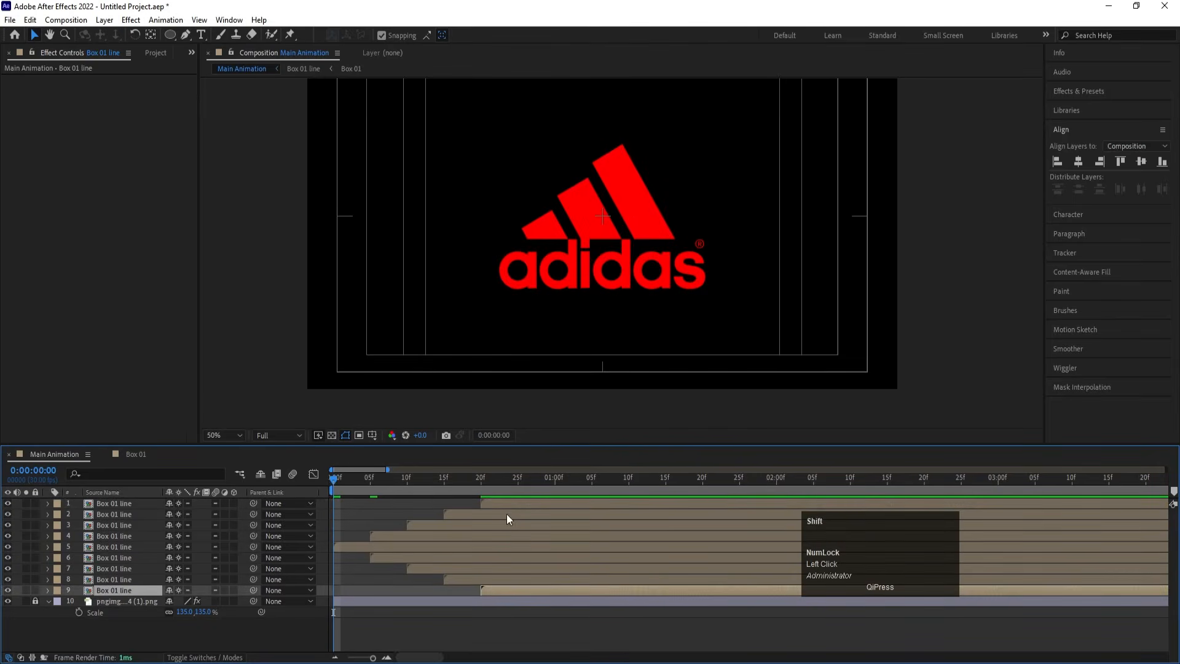
pyautogui.keyDown('shift'); pyautogui.click(500, 502); pyautogui.keyUp('shift')
pyautogui.press('[')
pyautogui.press('=')
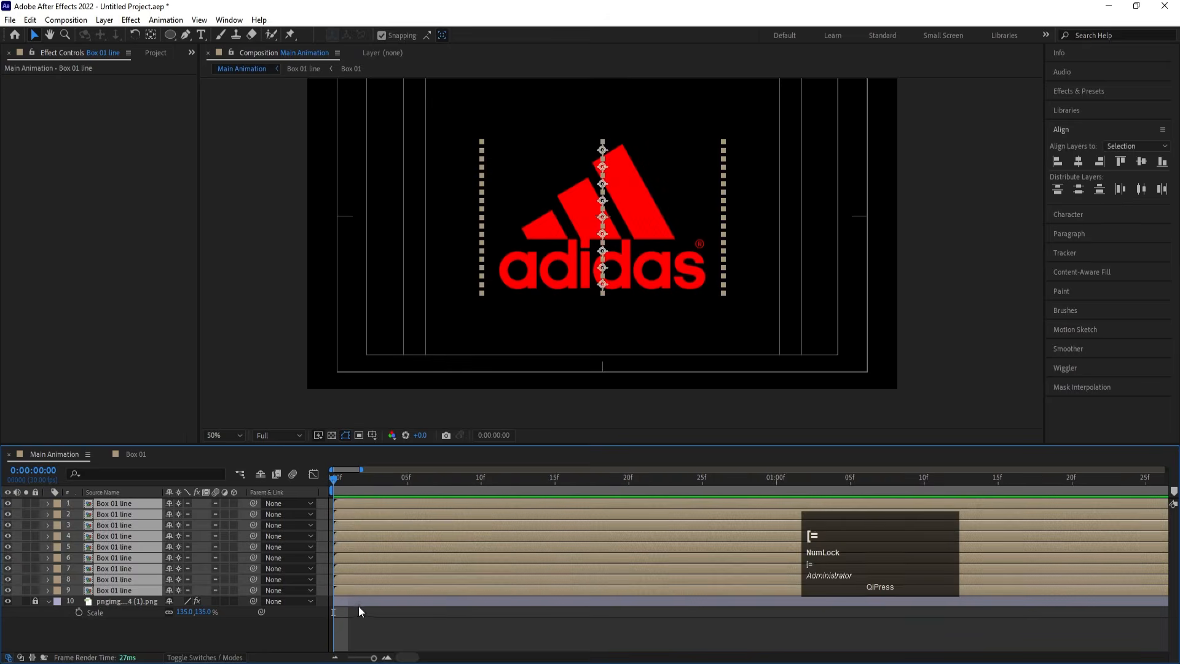
# Stagger Box 01 line layers 2 to 6 irregularly, starting them at about frames 11, 3, 8, 15 and 5 respectively
pyautogui.click(358, 619)
pyautogui.click(361, 479)
pyautogui.moveTo(360, 515); pyautogui.dragTo(518, 512)
pyautogui.moveTo(403, 529); pyautogui.dragTo(540, 543)
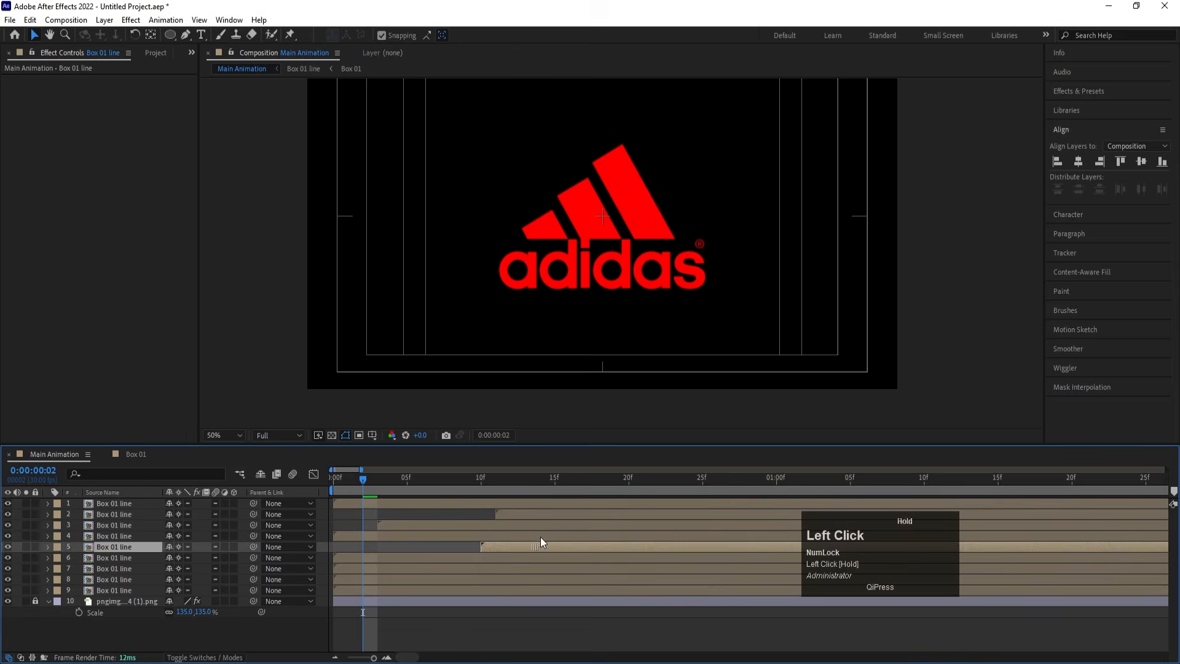
pyautogui.click(352, 539)
pyautogui.moveTo(386, 558); pyautogui.dragTo(540, 546)
pyautogui.click(521, 511)
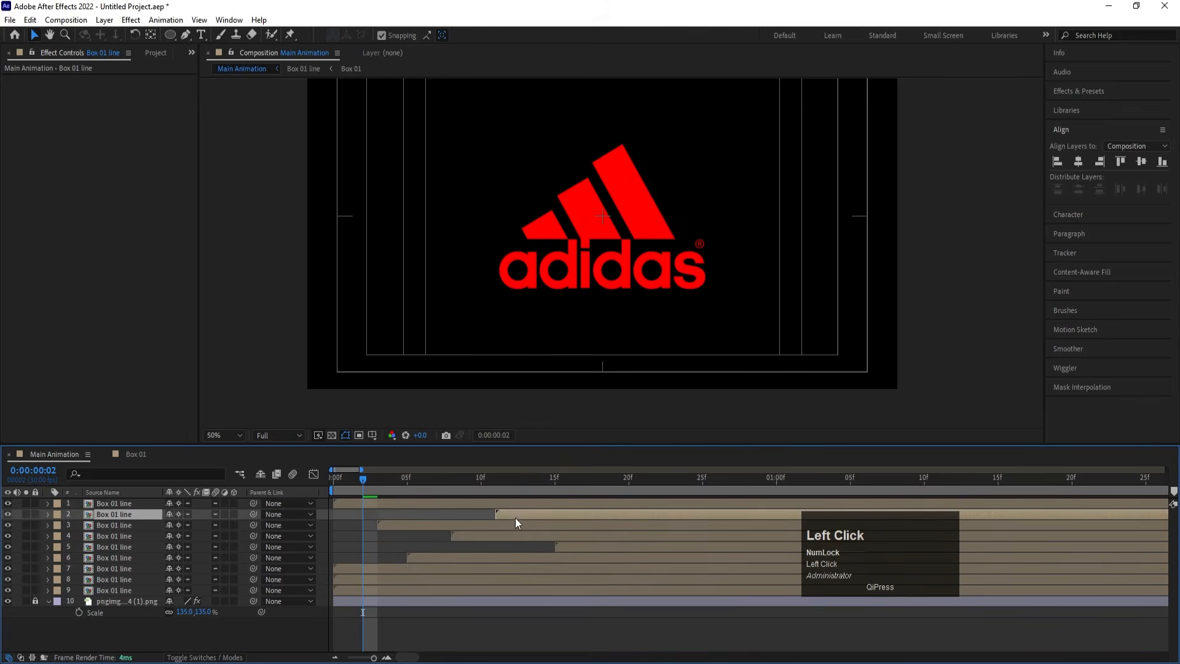
# Start Box 01 line layers 7, 8 and 9 at about frames 14, 10 and 21, and shift layers 2 and 5 to frames 12 and 17
pyautogui.click(390, 569)
pyautogui.moveTo(389, 569); pyautogui.dragTo(550, 566)
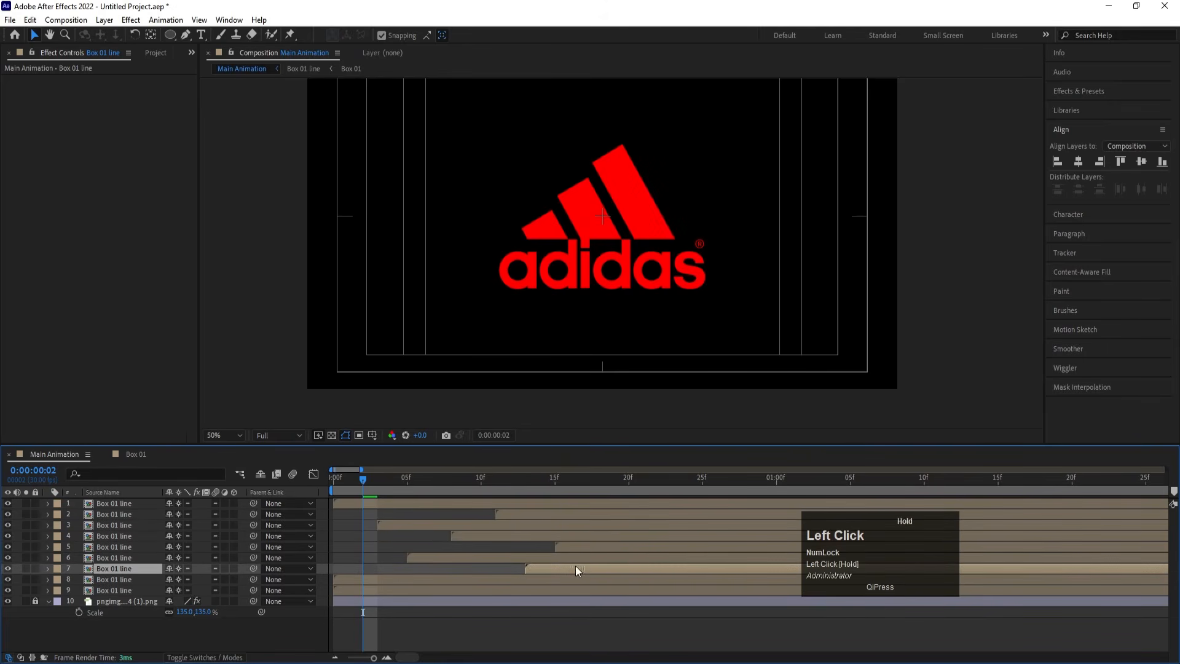
pyautogui.moveTo(421, 581); pyautogui.dragTo(565, 577)
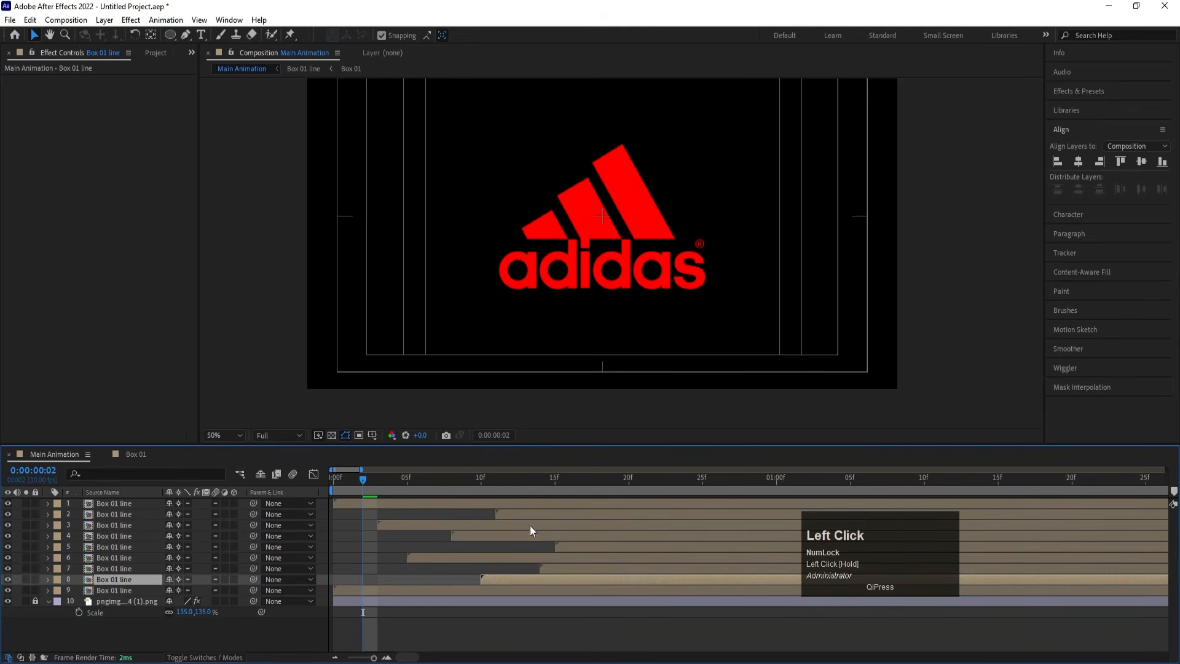
pyautogui.click(528, 518)
pyautogui.click(572, 550)
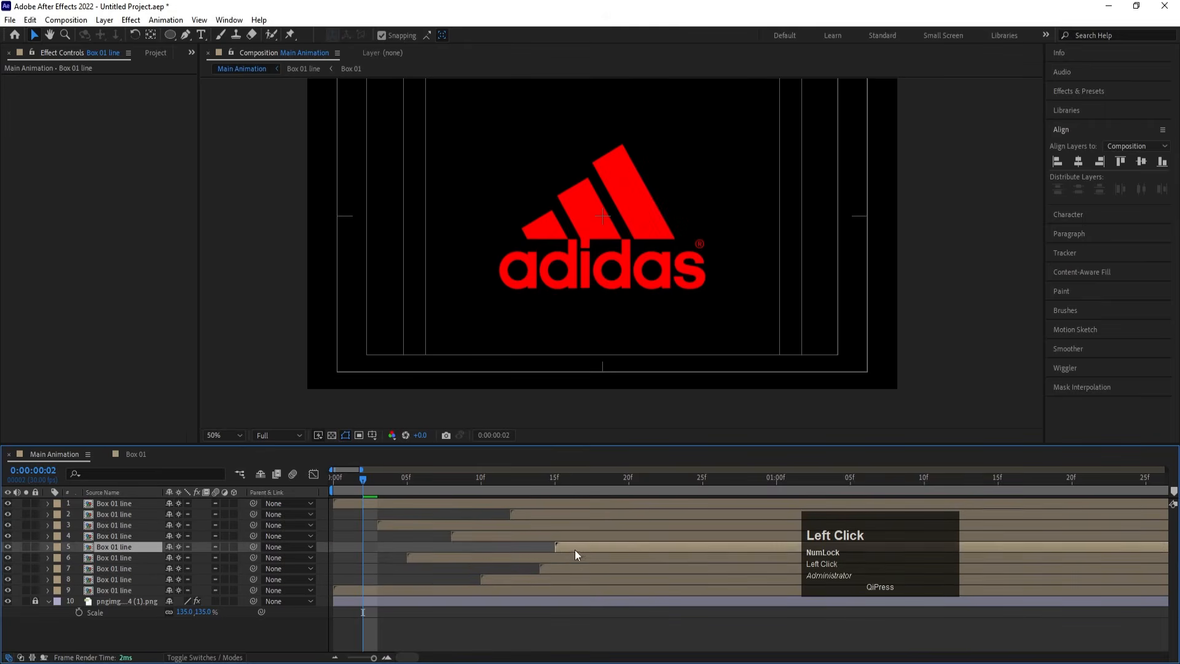
pyautogui.moveTo(422, 590); pyautogui.dragTo(672, 588)
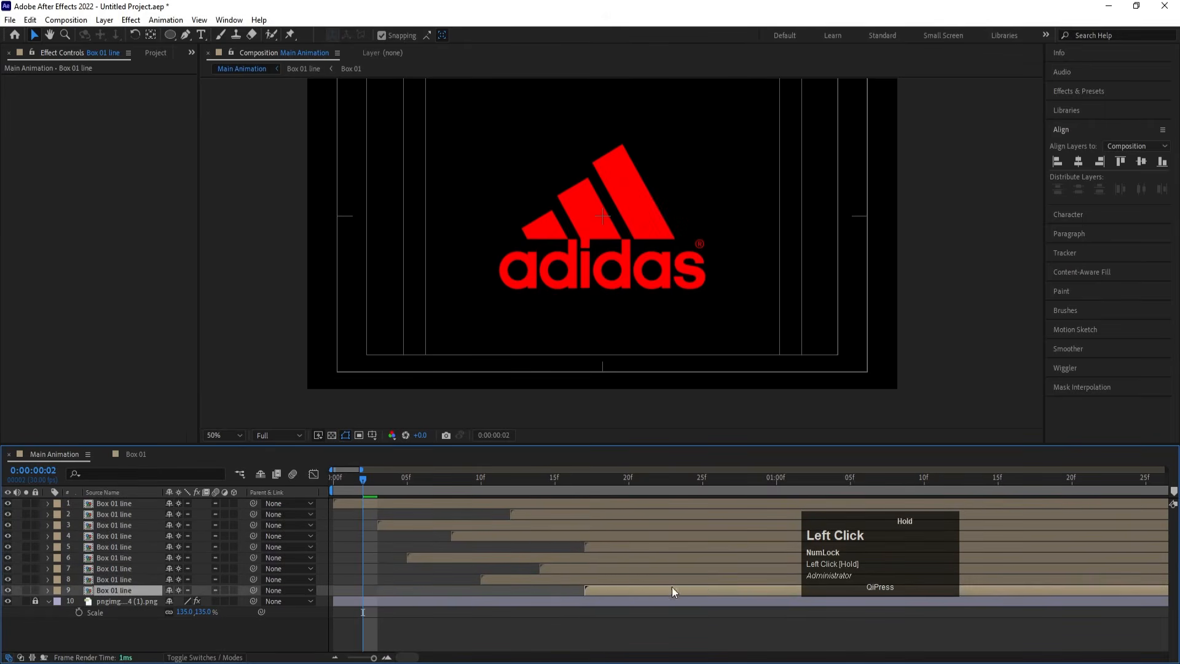
# Preview the irregularly staggered row animation until the boxes cover the logo
pyautogui.press('space')
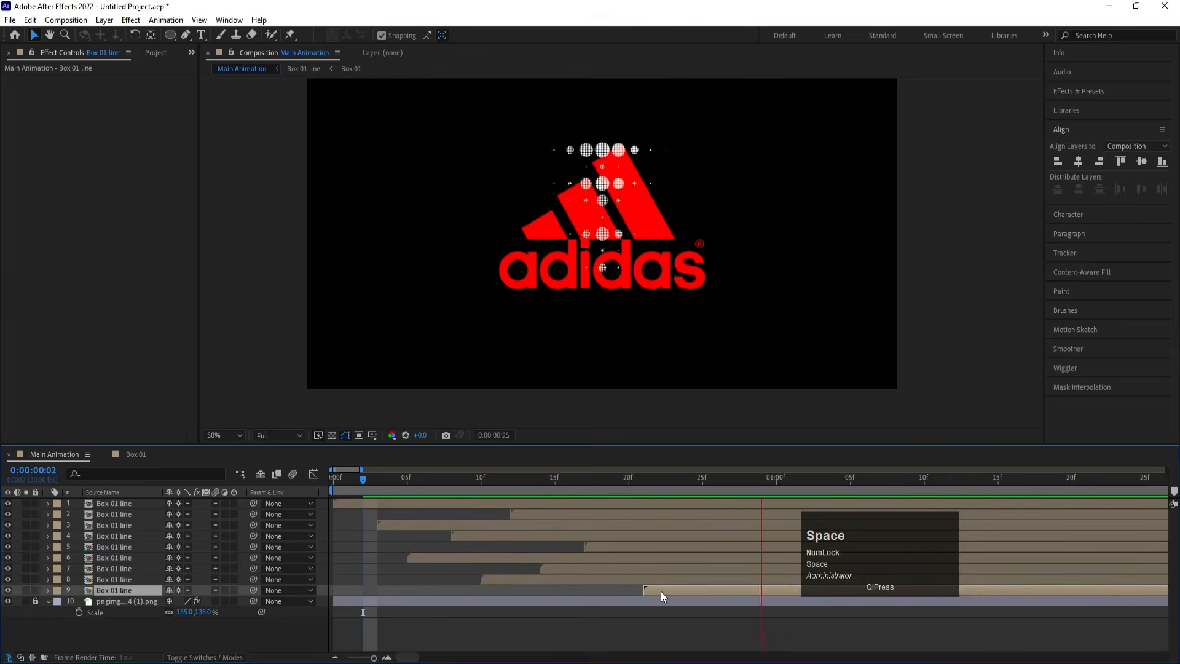
pyautogui.press('-')
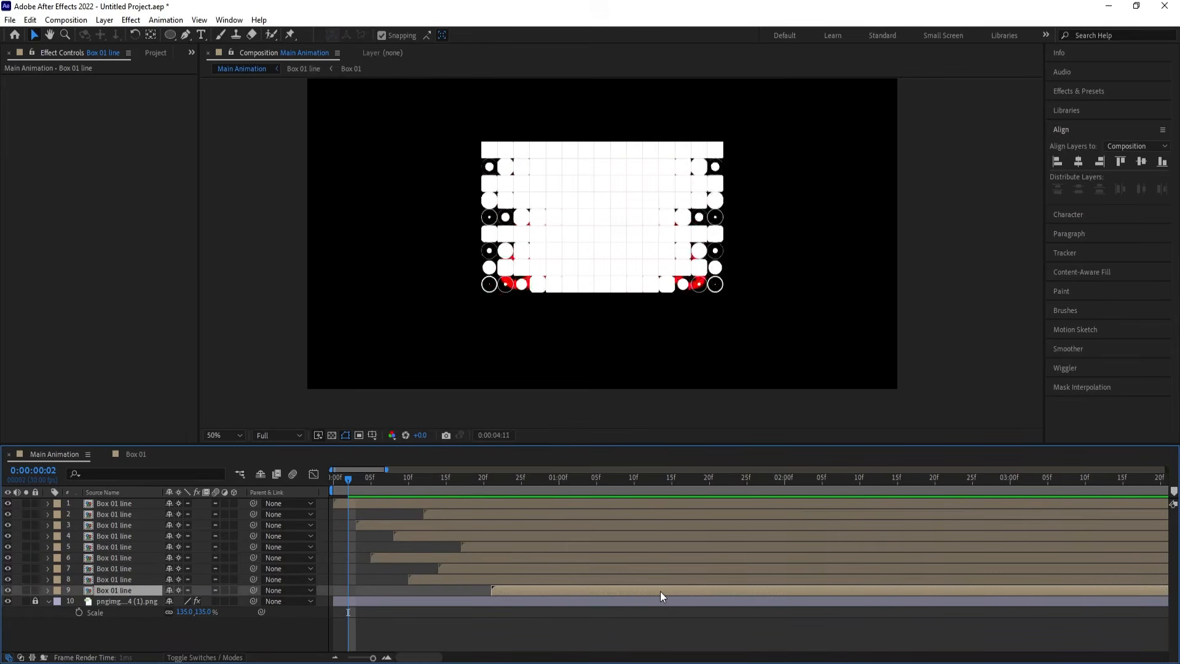
pyautogui.press('space')
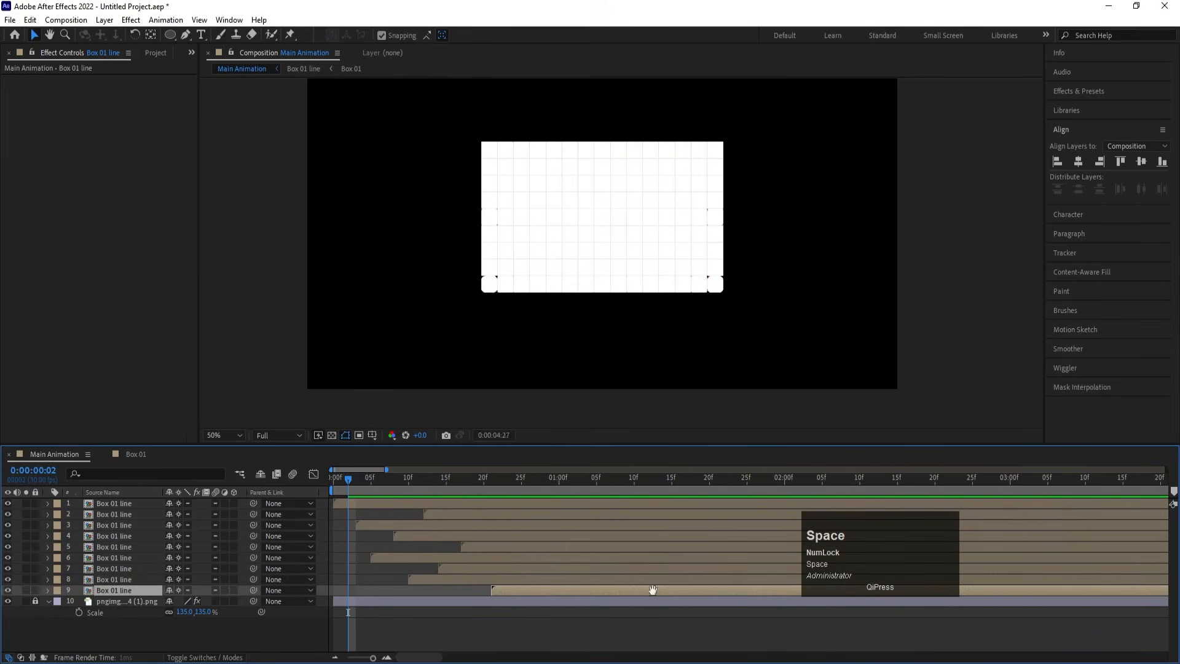
pyautogui.press('-')
pyautogui.press('-')
pyautogui.press('-')
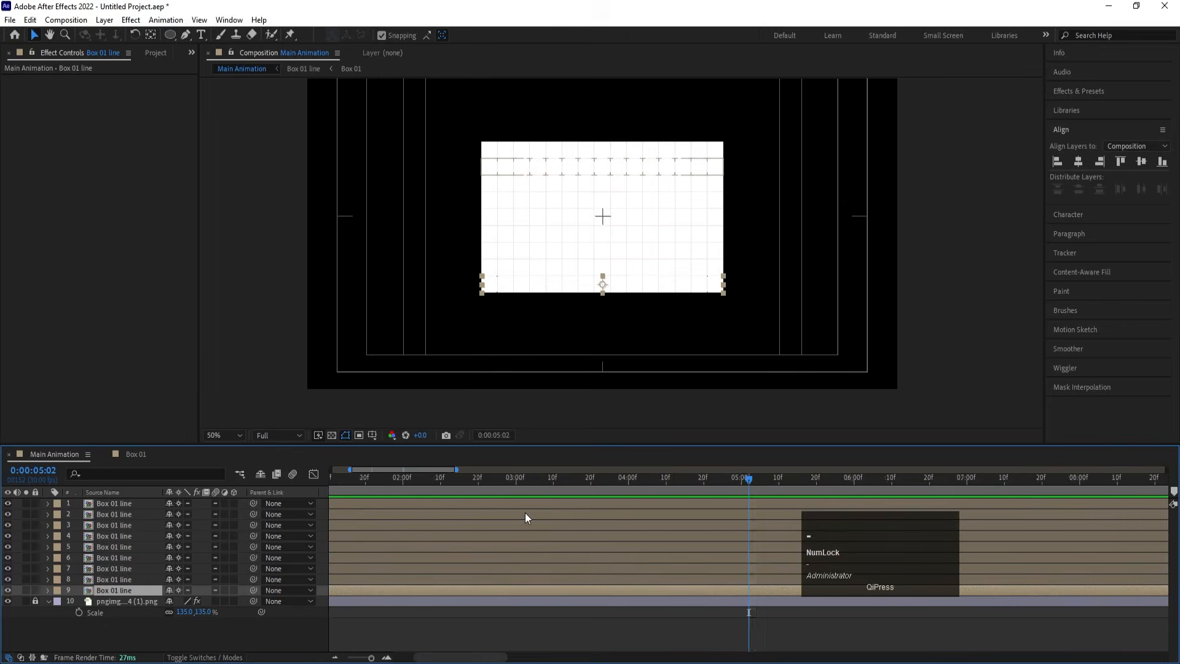
pyautogui.moveTo(519, 484); pyautogui.dragTo(375, 512)
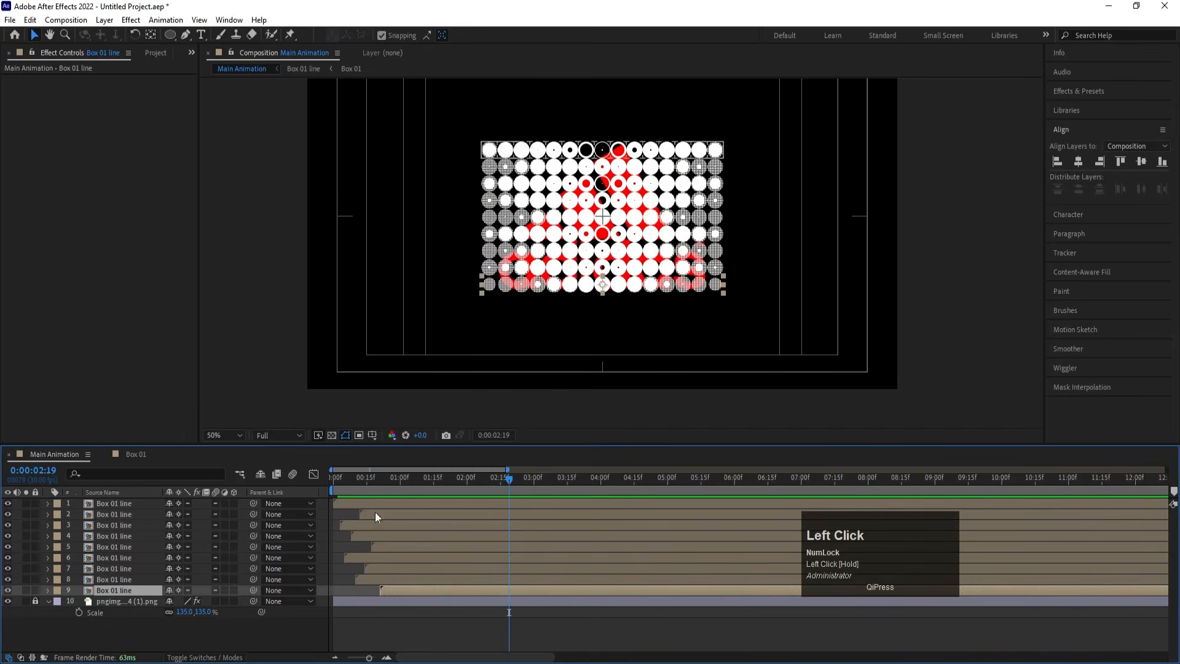
pyautogui.click(139, 633)
pyautogui.press('space')
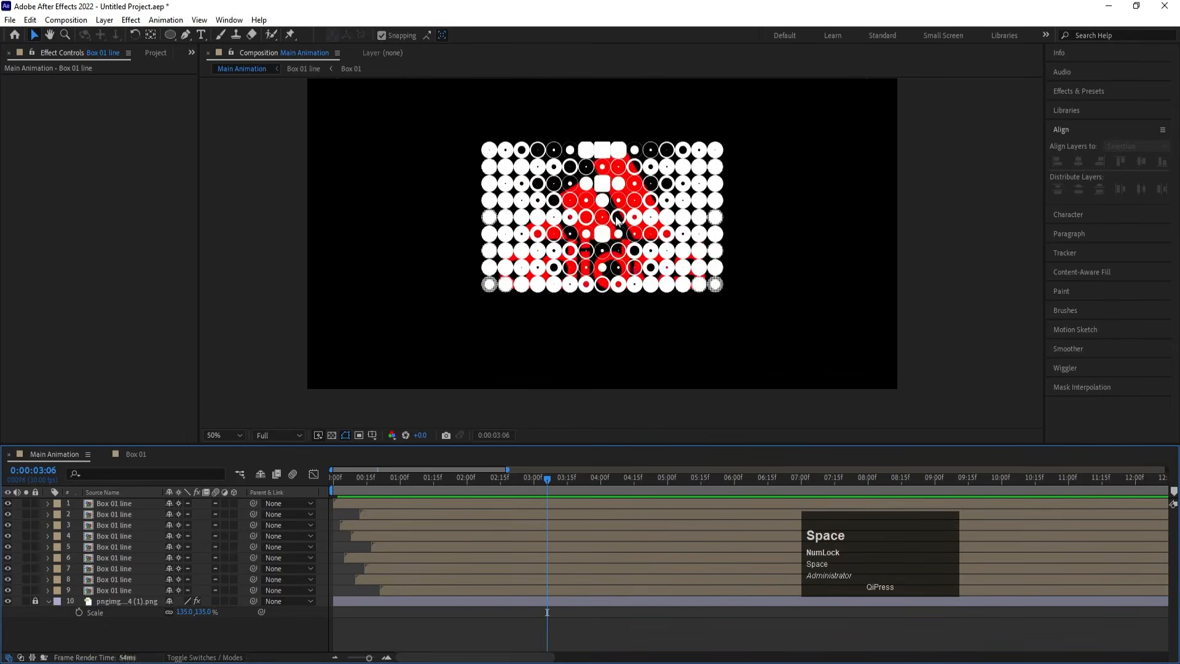
pyautogui.press('space')
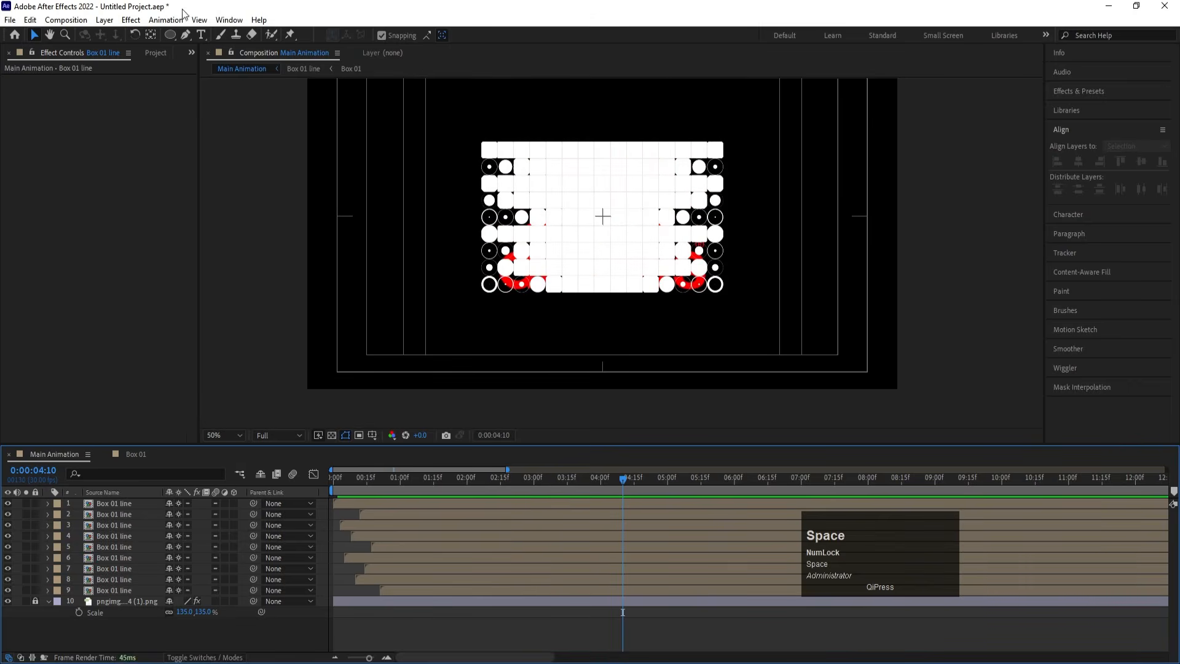
# Draw a small white circle at the composition's centre with the Ellipse tool and centre its anchor point
pyautogui.click(170, 35)
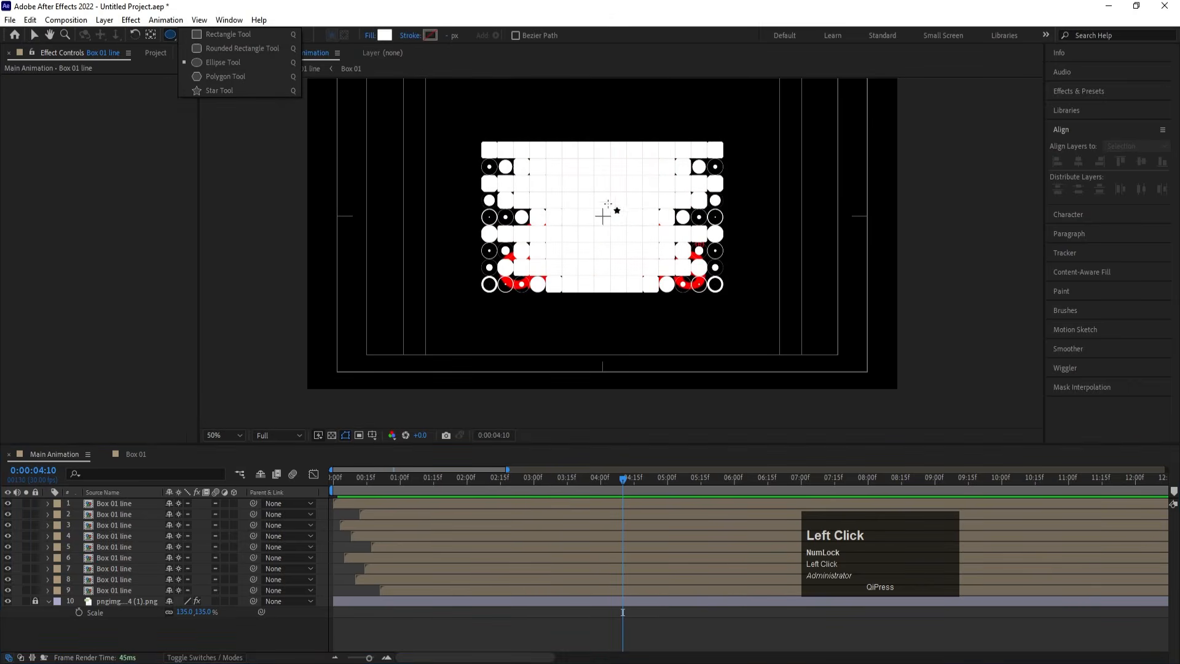
pyautogui.moveTo(597, 211); pyautogui.dragTo(612, 227)
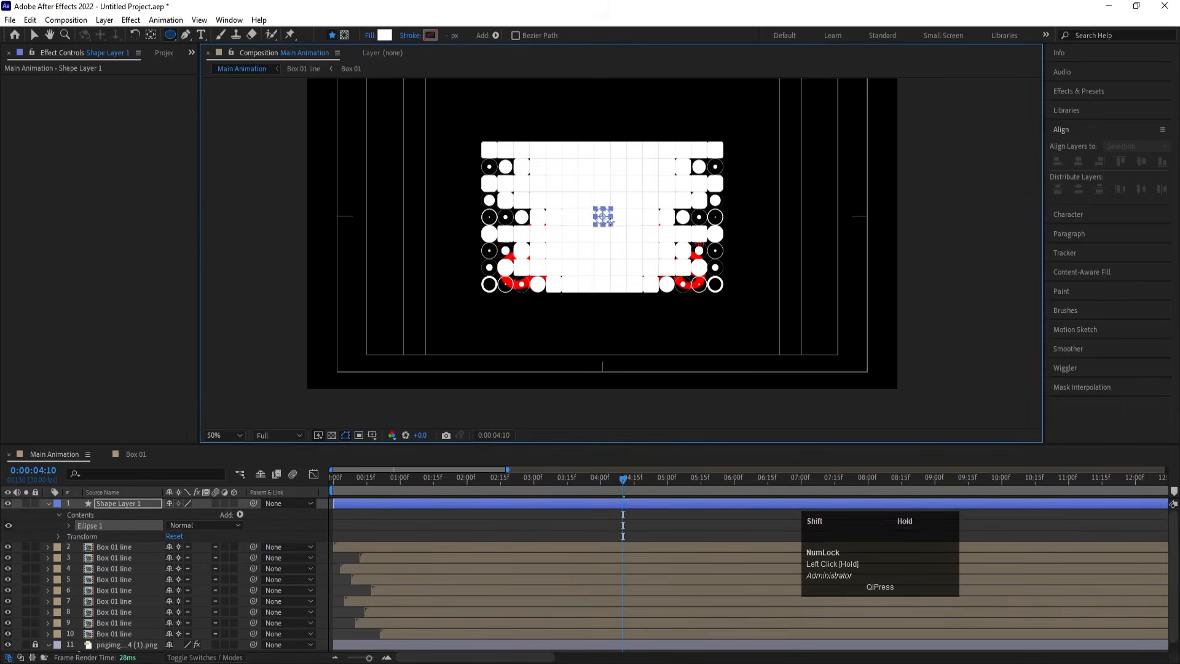
pyautogui.moveTo(624, 522); pyautogui.dragTo(600, 526)
pyautogui.click(588, 502)
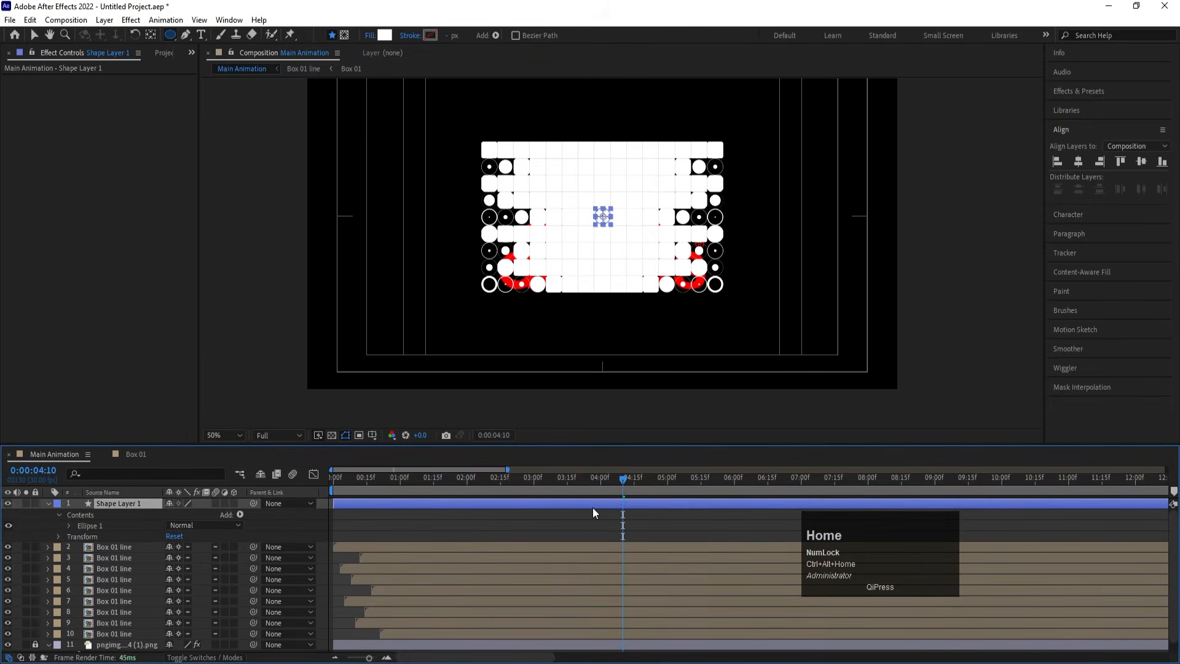
# Move the circle layer's start to 0:00:03:28 and set a 100% Scale keyframe there
pyautogui.moveTo(611, 482); pyautogui.dragTo(594, 484)
pyautogui.press('[')
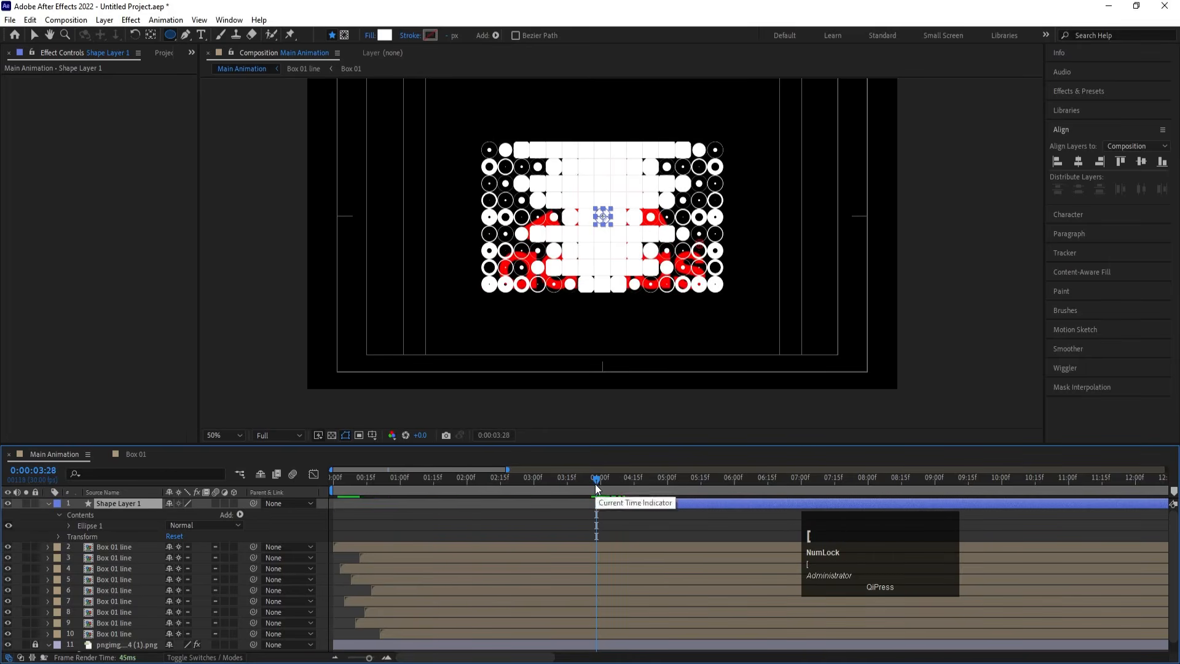
pyautogui.press('s')
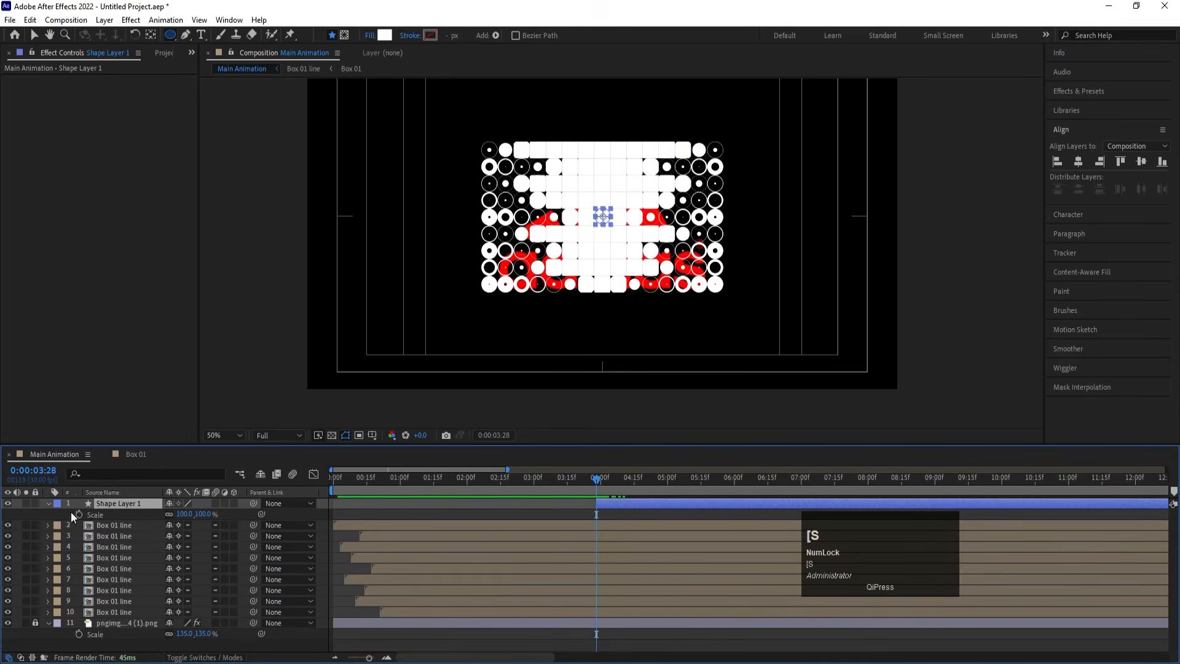
pyautogui.click(78, 515)
# Add a 1792% Scale keyframe for the circle, move it to about 0:00:06:00 and preview the growth
pyautogui.press('space')
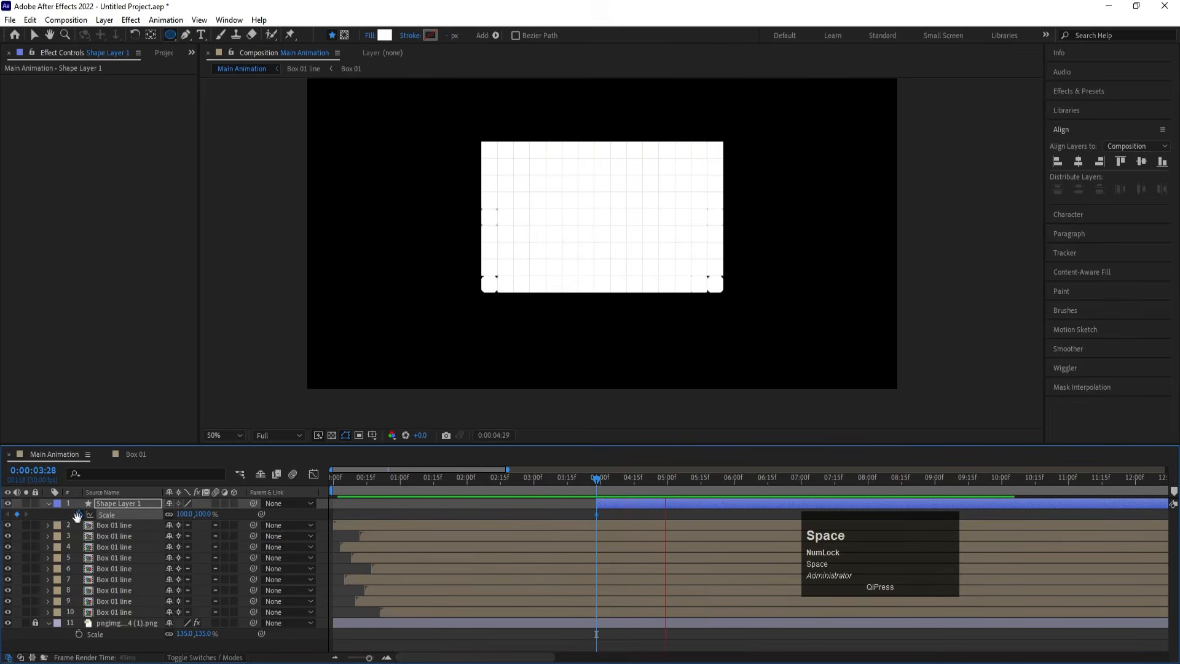
pyautogui.press('space')
pyautogui.click(182, 515)
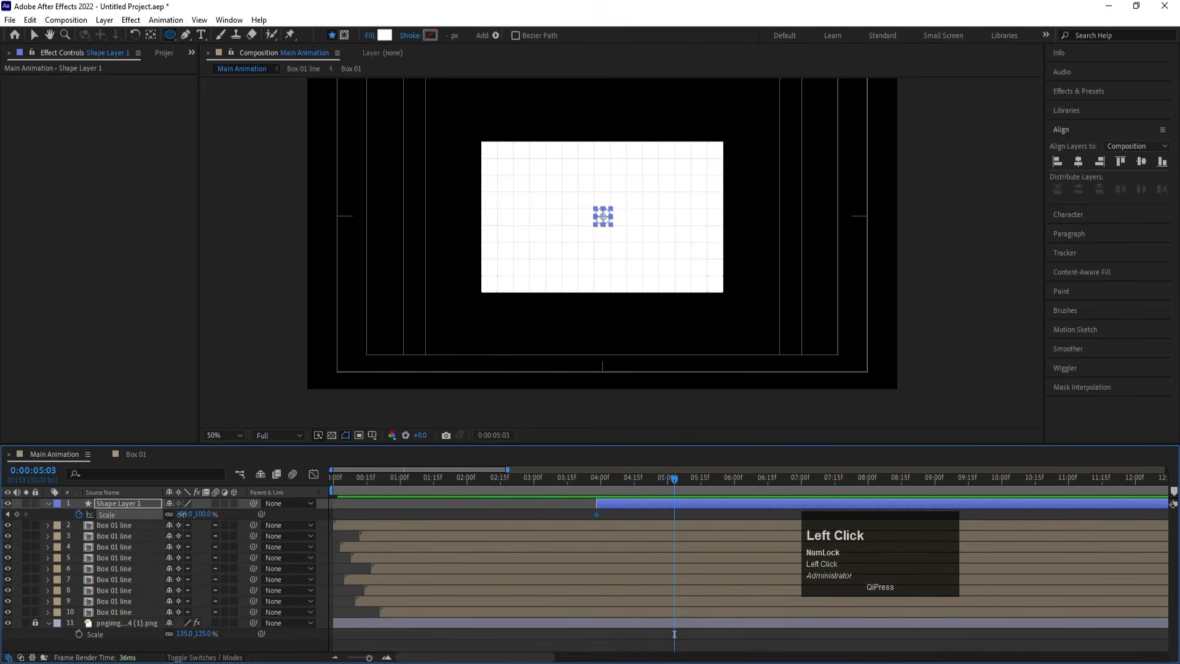
pyautogui.moveTo(181, 515); pyautogui.dragTo(947, 231)
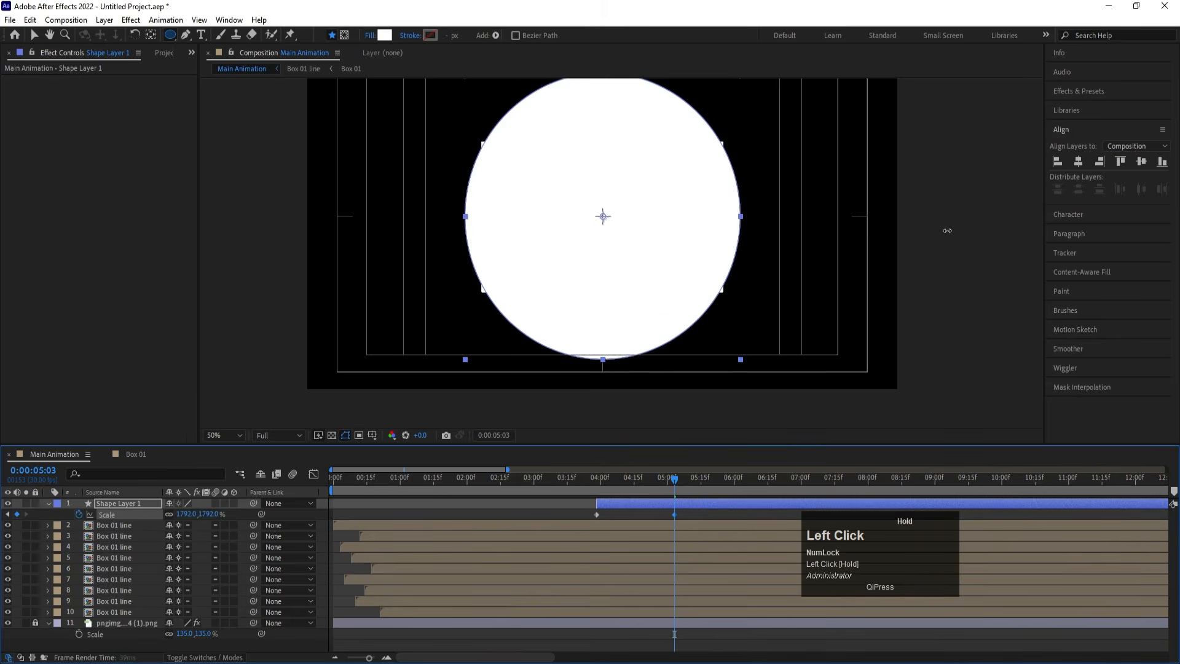
pyautogui.moveTo(674, 516); pyautogui.dragTo(733, 514)
pyautogui.click(595, 482)
pyautogui.press('space')
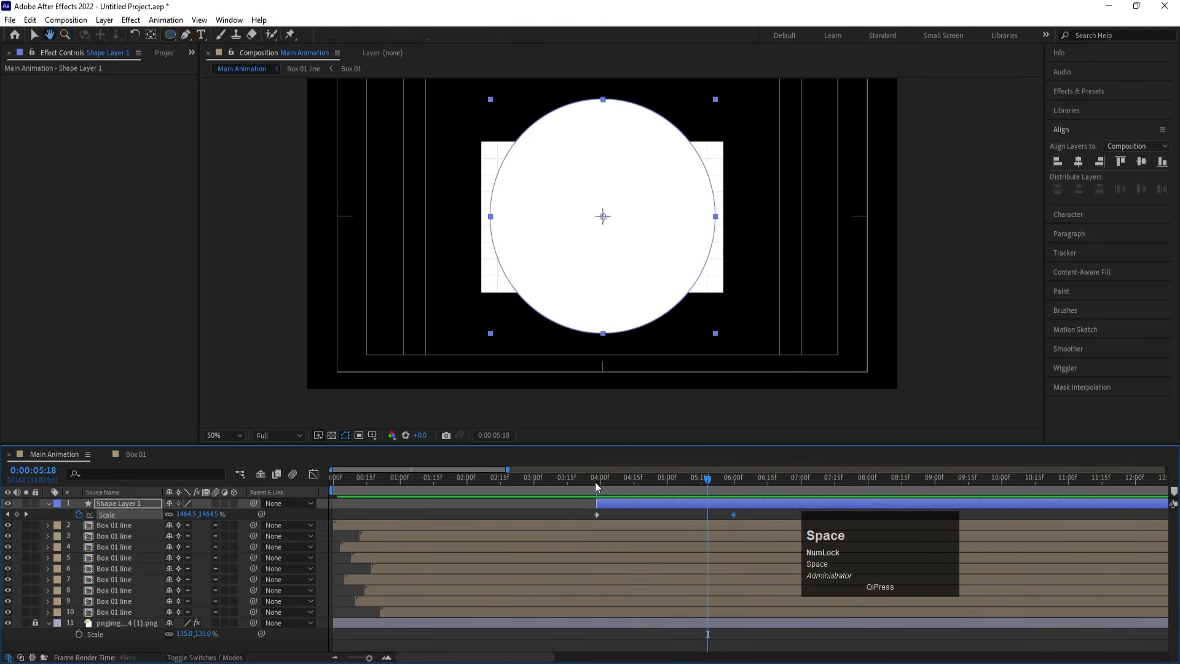
pyautogui.press('space')
# Pre-compose the circle layer and all nine Box 01 line layers into a composition named Mask
pyautogui.moveTo(592, 481); pyautogui.dragTo(175, 536)
pyautogui.keyDown('shift'); pyautogui.click(116, 614); pyautogui.keyUp('shift')
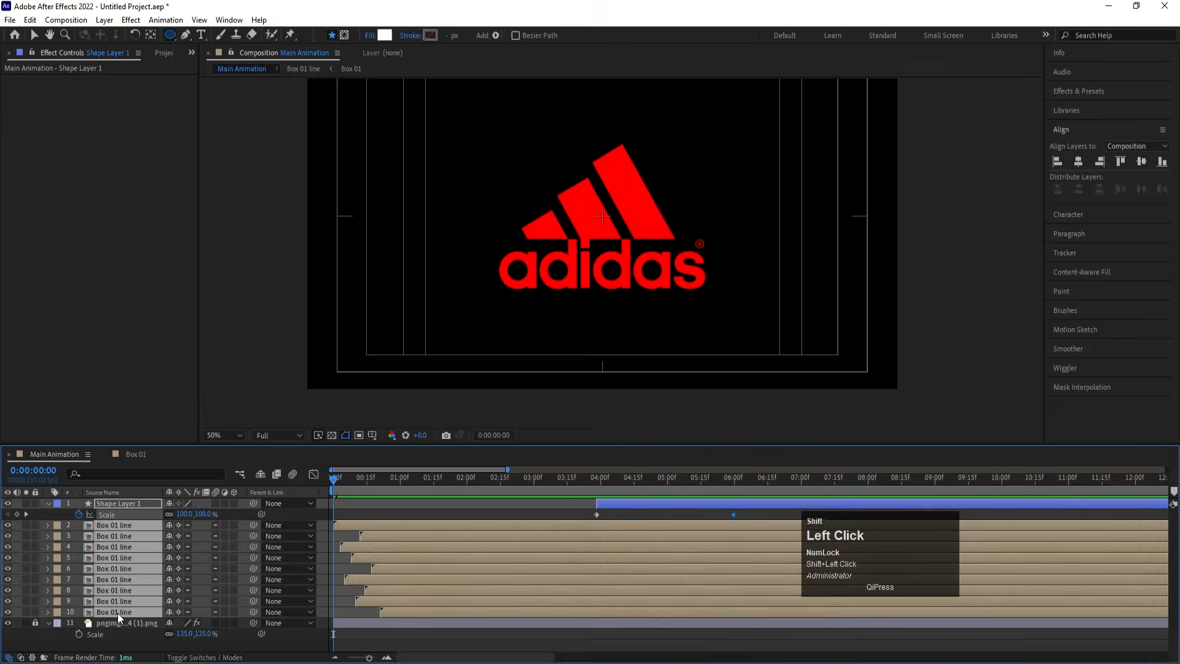
pyautogui.hotkey('ctrl', 'shift', 'c')
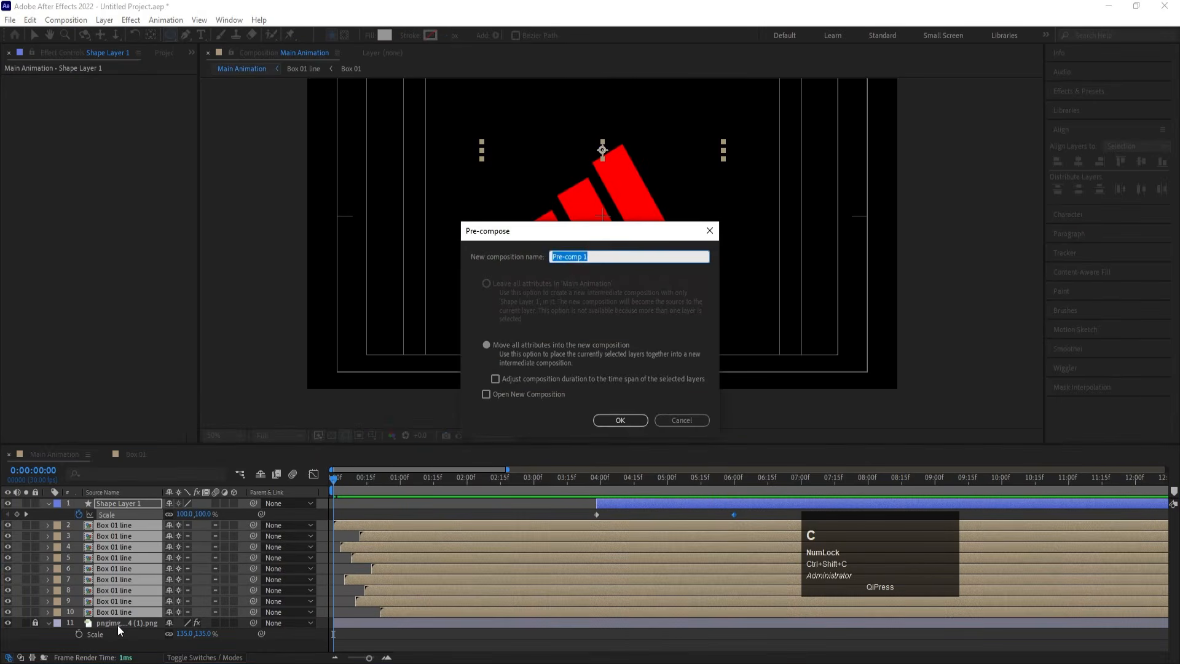
pyautogui.write('Mask')
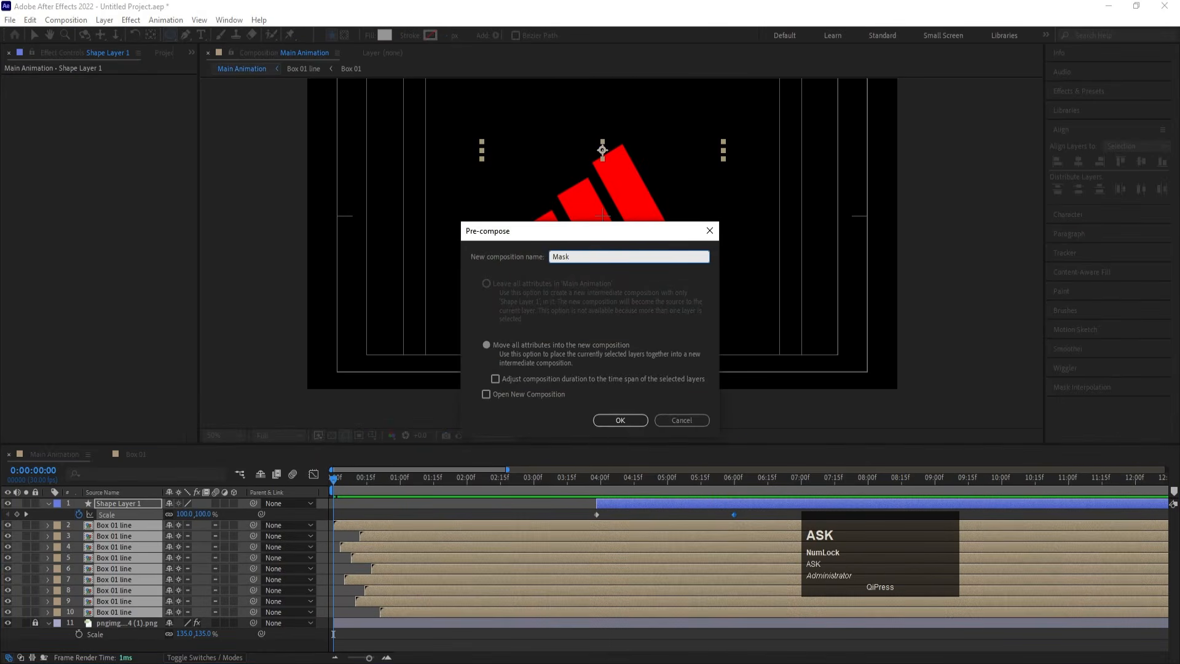
pyautogui.press('Return')
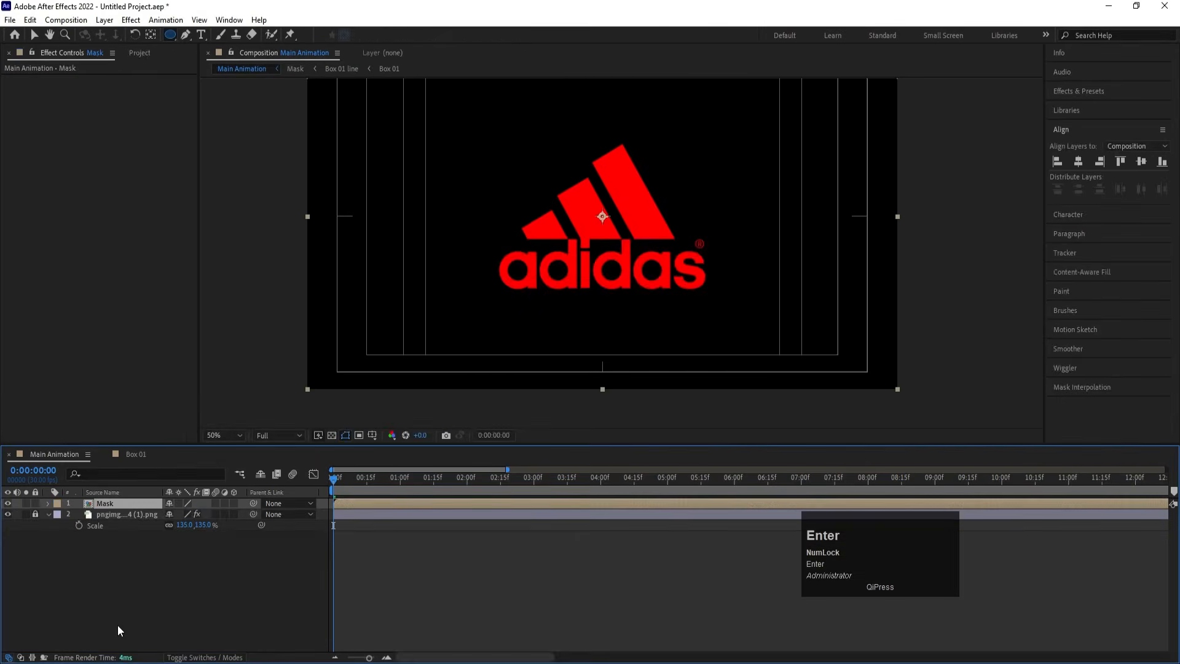
# Unlock the adidas logo layer and set its track matte to Alpha Matte "Mask"
pyautogui.click(35, 515)
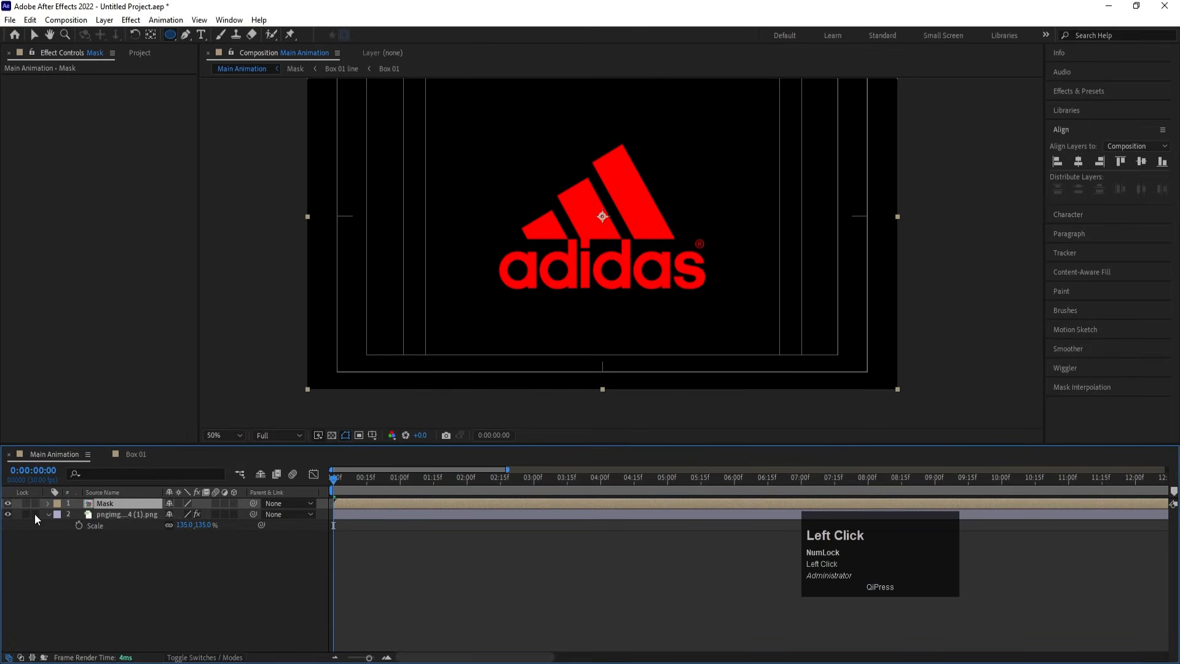
pyautogui.click(103, 515)
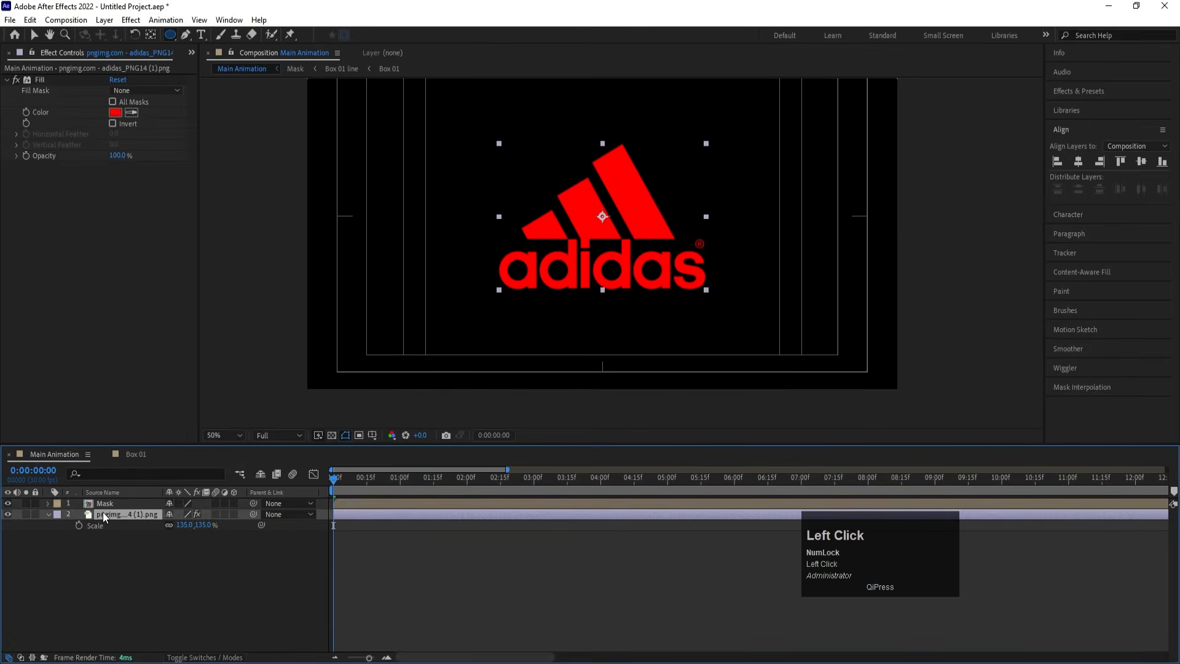
pyautogui.press('F4')
pyautogui.click(239, 514)
pyautogui.click(251, 546)
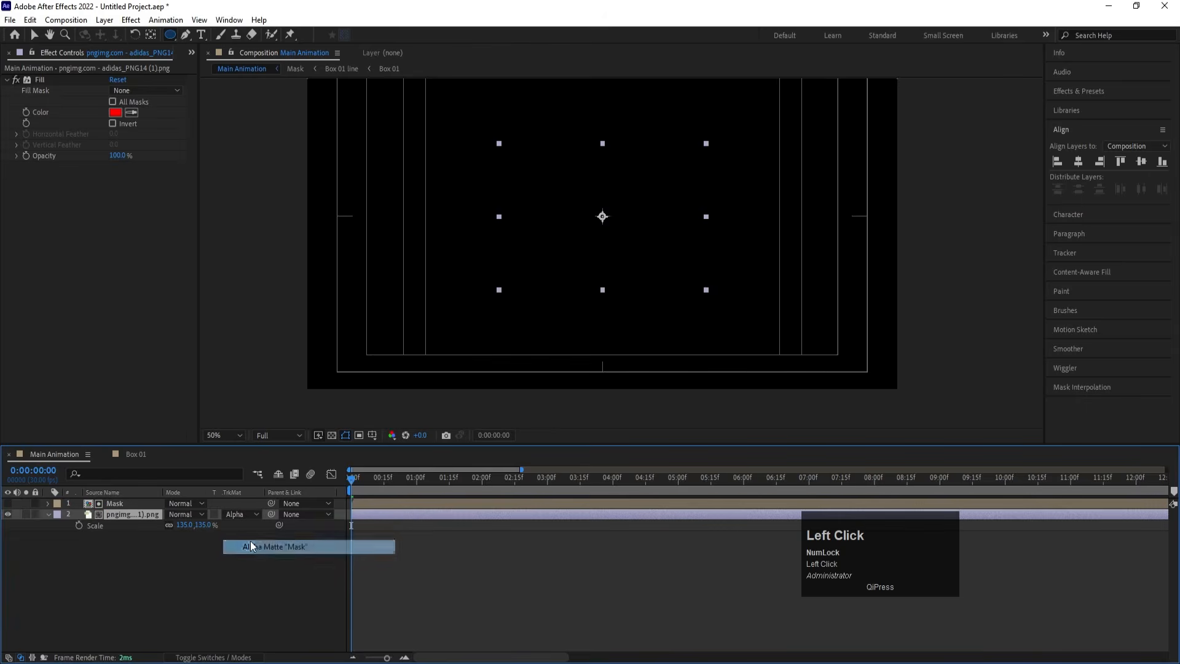
# Preview the matted logo reveal animation from the start of the composition
pyautogui.press('space')
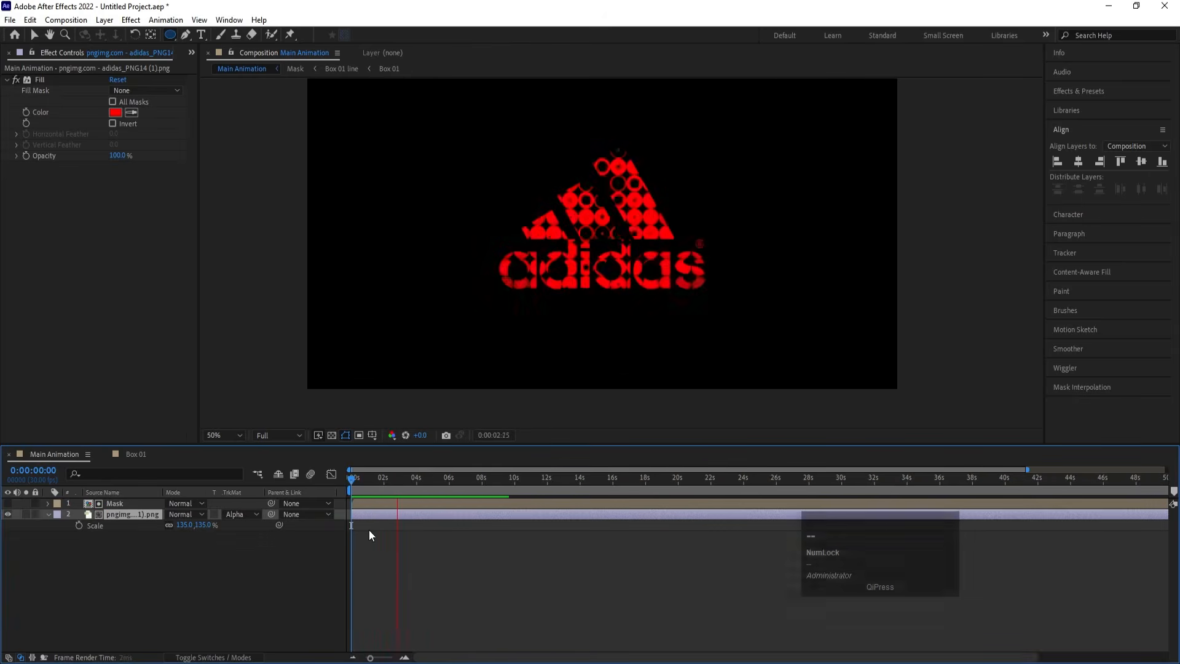
pyautogui.press('space')
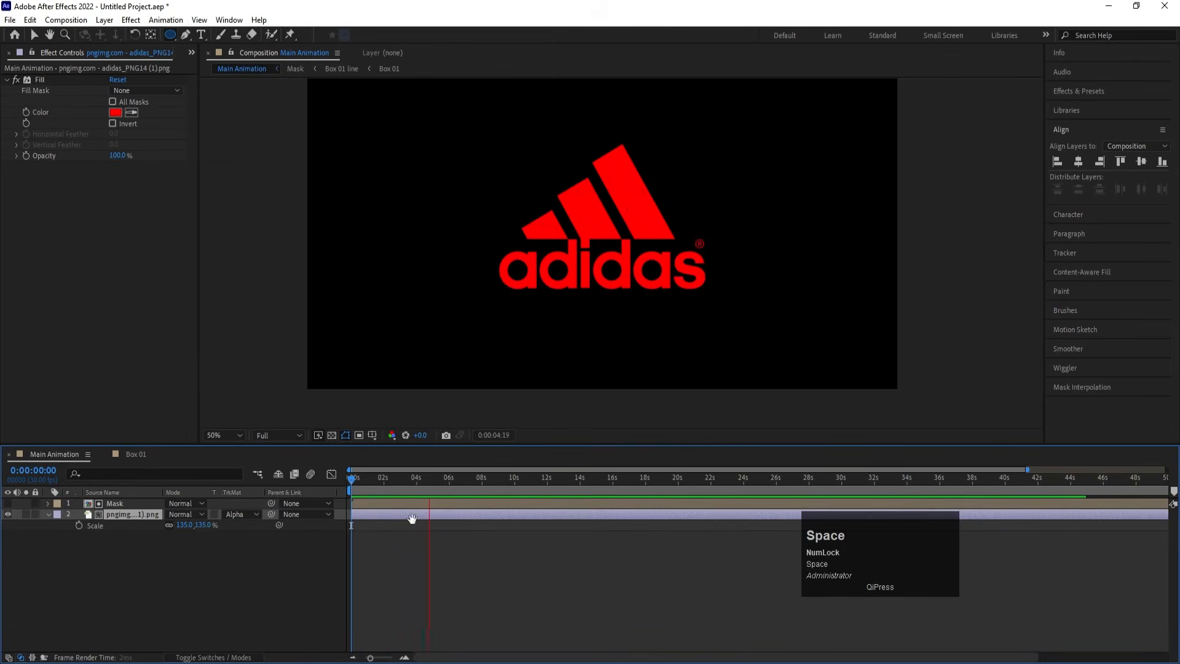
pyautogui.press('space')
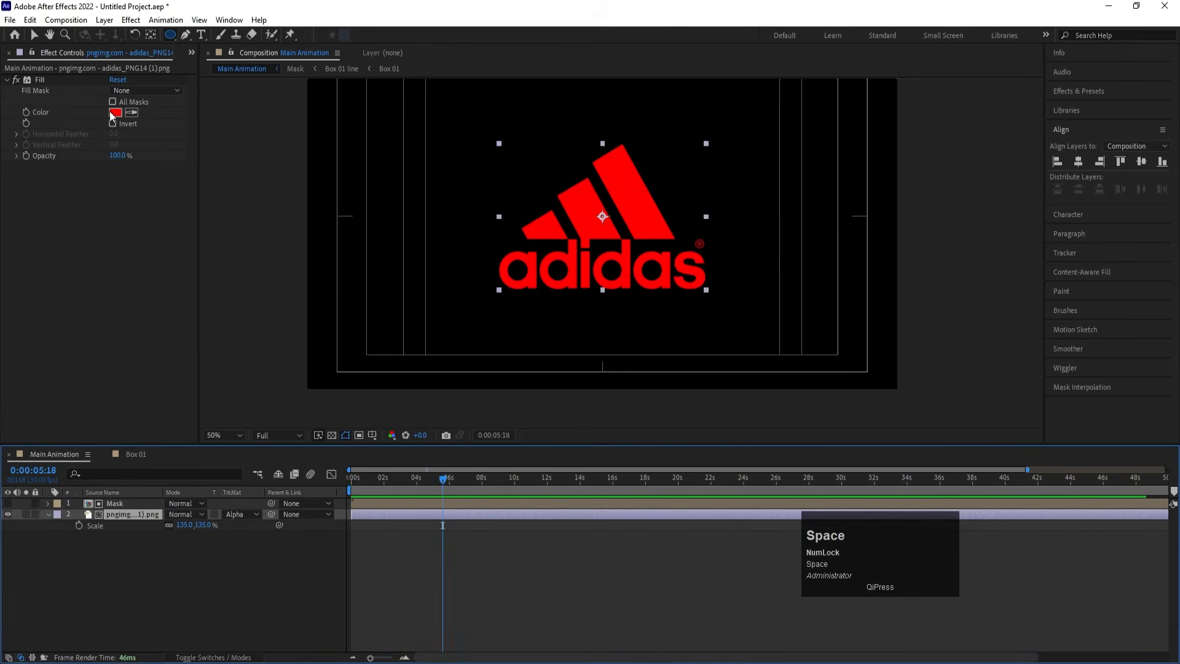
# Change the Fill effect color on the adidas logo layer to white, FFFFFF
pyautogui.click(115, 113)
pyautogui.moveTo(737, 376); pyautogui.dragTo(711, 252)
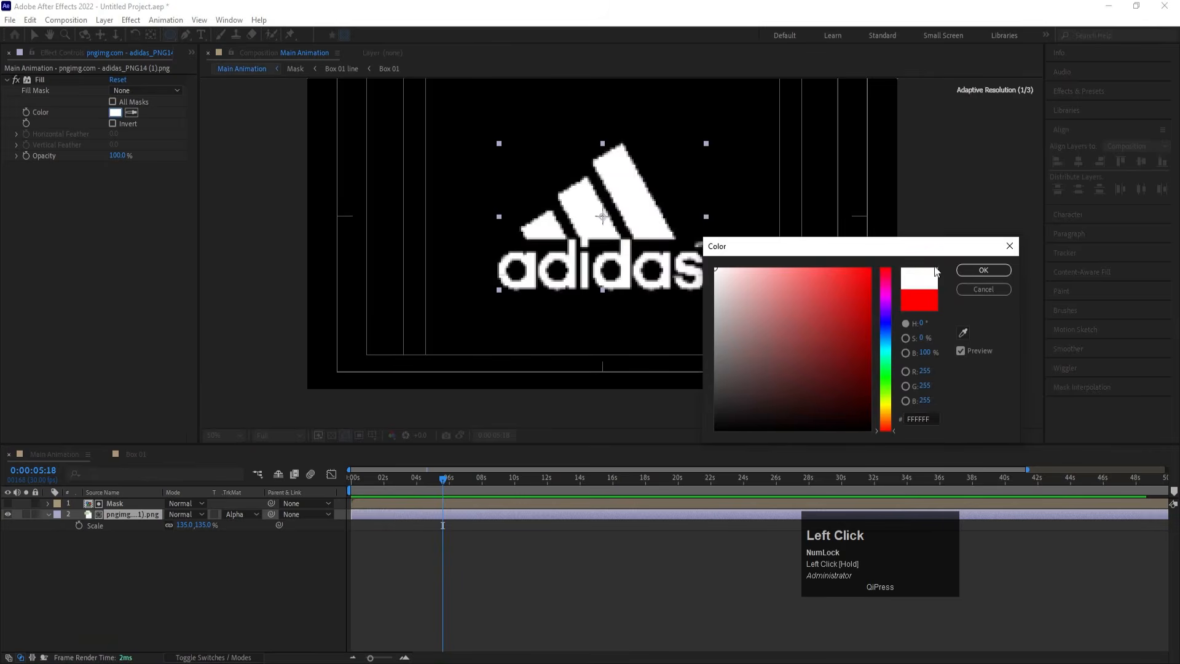
pyautogui.click(983, 270)
# Fit the composition in the viewer and preview the white logo reveal from the start
pyautogui.click(213, 440)
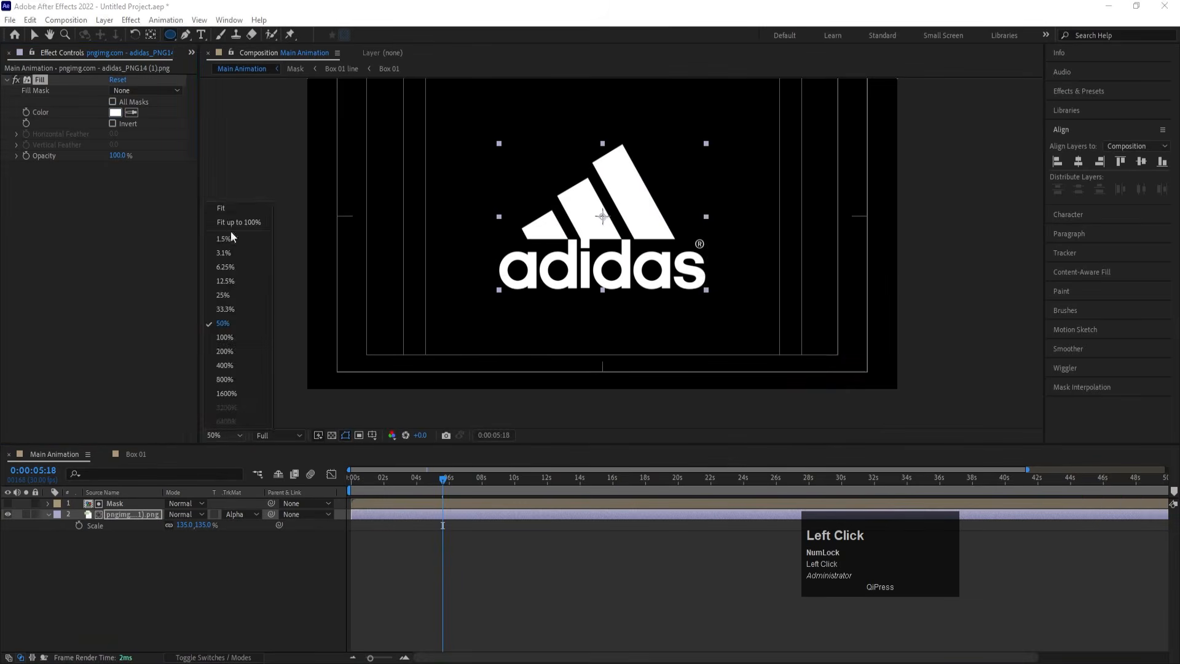
pyautogui.click(230, 205)
pyautogui.click(350, 478)
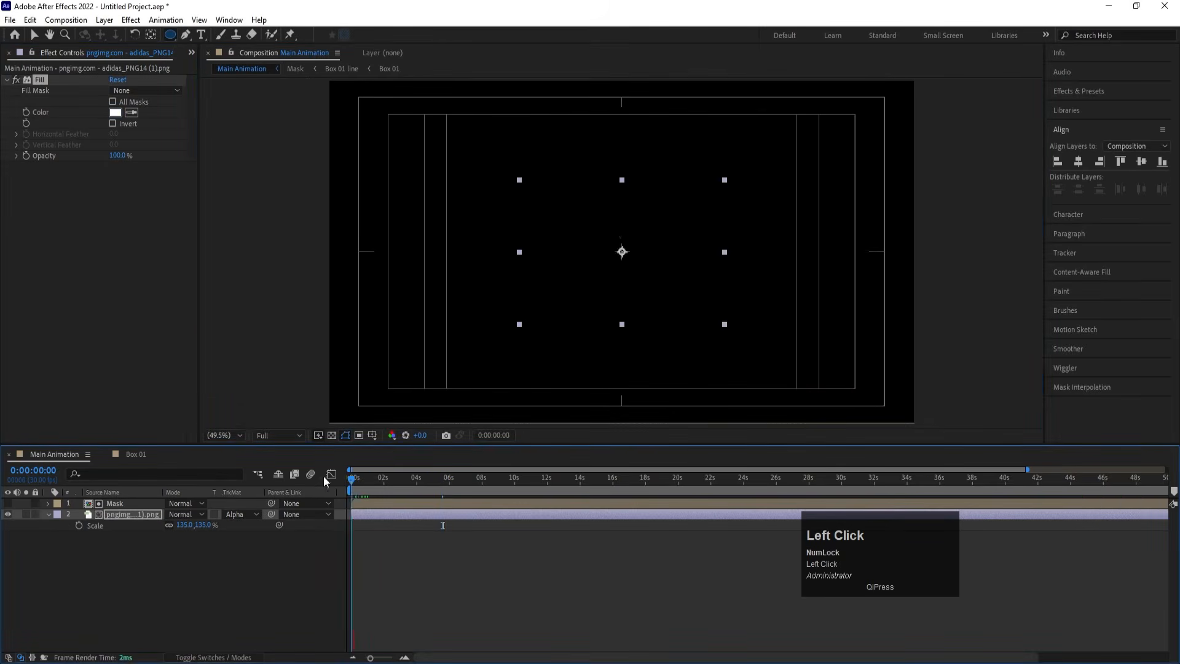
pyautogui.press('space')
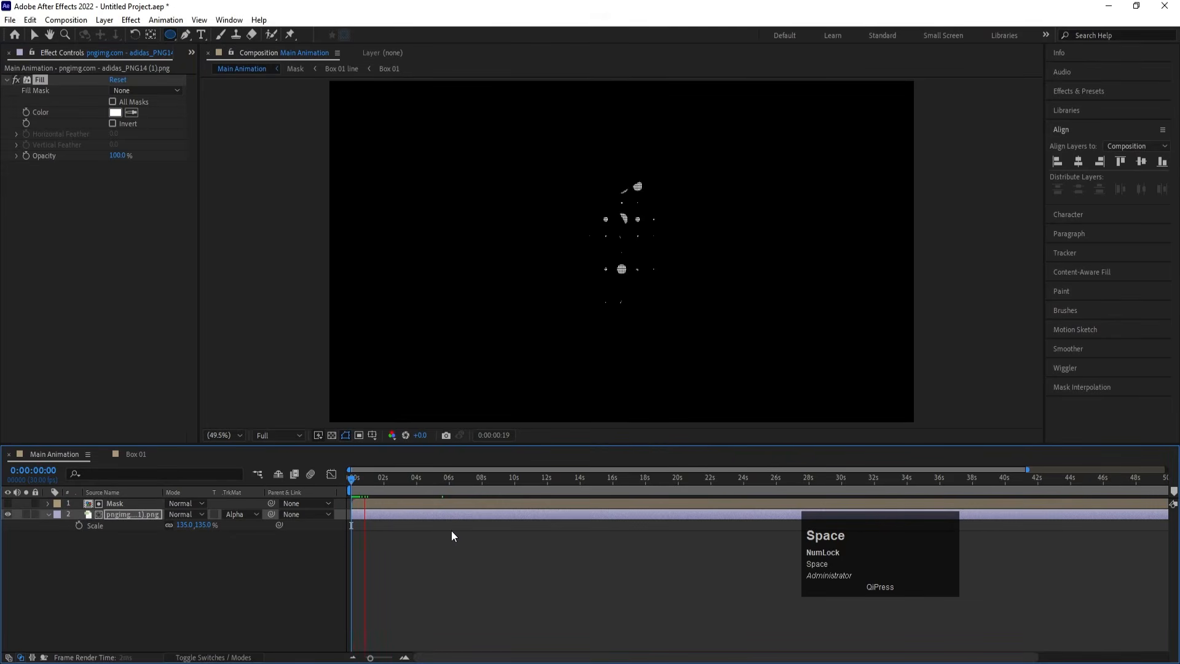
pyautogui.press('space')
pyautogui.hotkey('ctrl', 's')
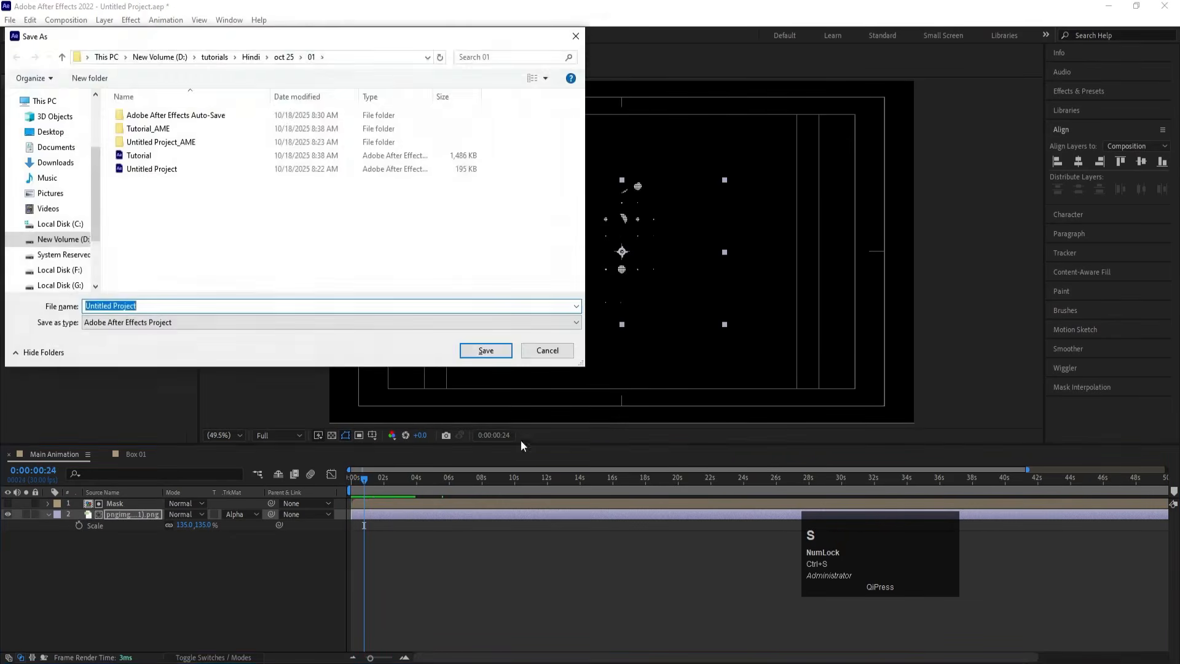
pyautogui.click(534, 351)
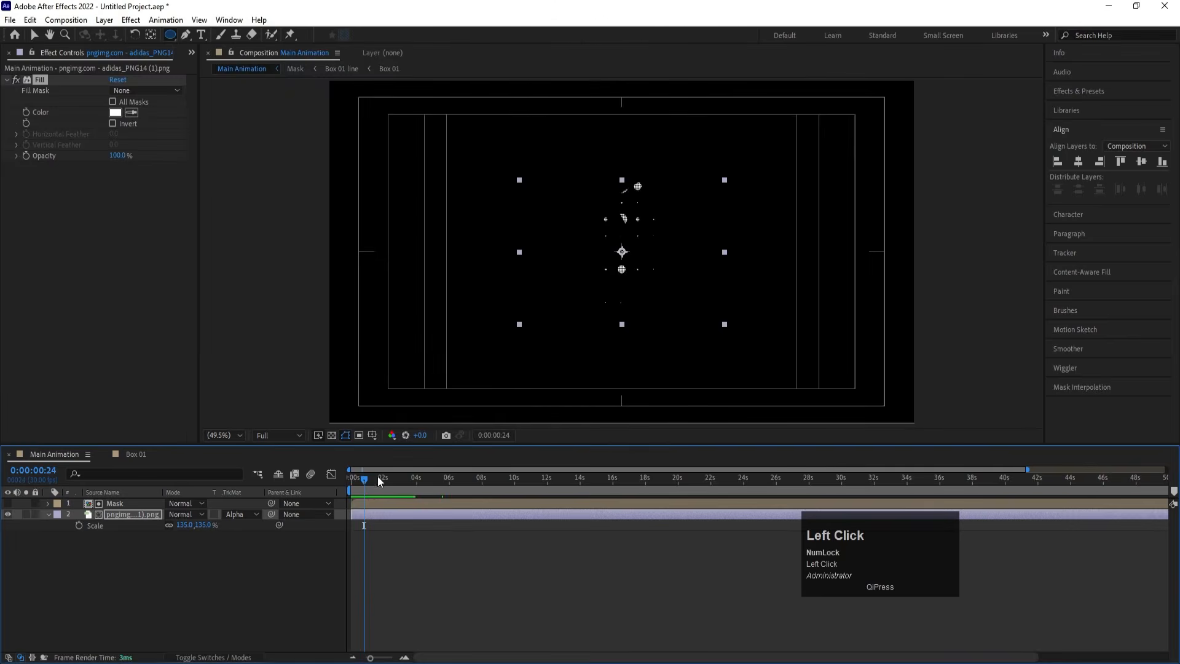
pyautogui.press('space')
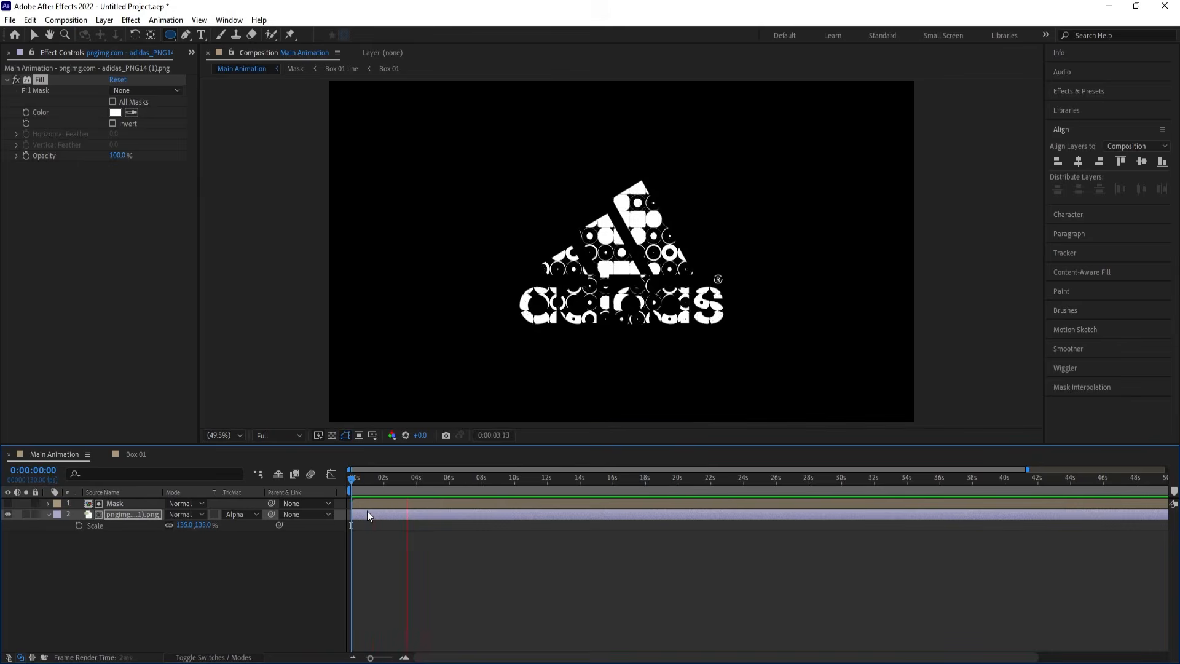
pyautogui.press('space')
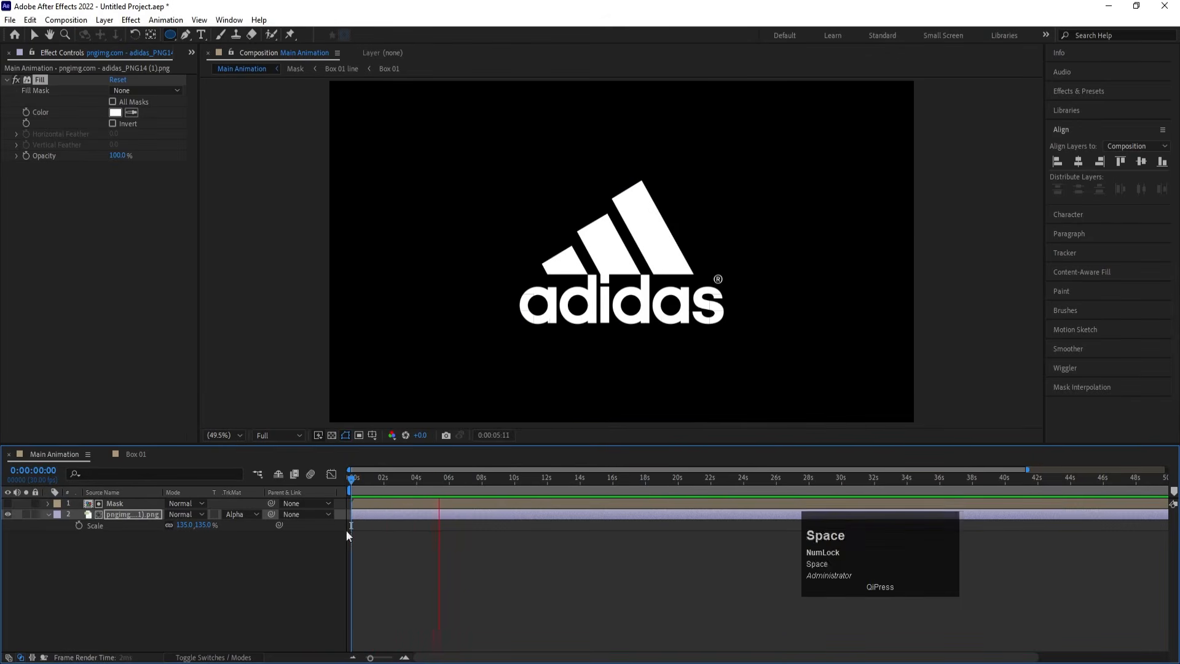
# Pre-compose the Mask and adidas logo layers into a composition named Logo Comp, moving all attributes into it
pyautogui.click(181, 577)
pyautogui.moveTo(147, 566); pyautogui.dragTo(108, 495)
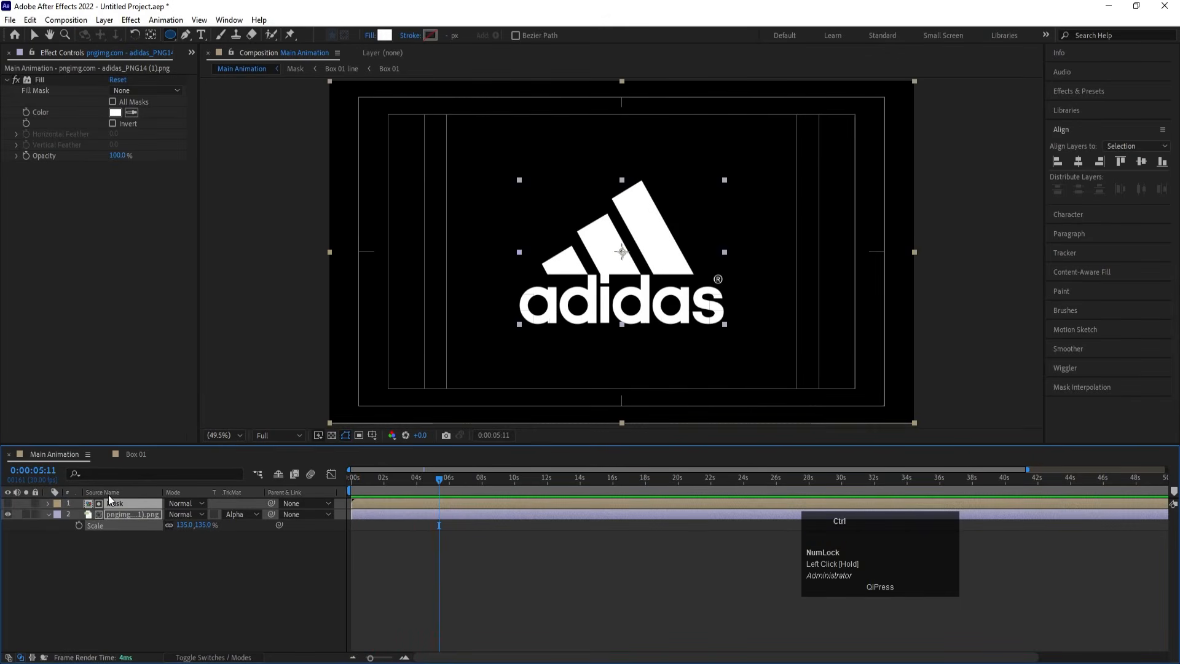
pyautogui.hotkey('ctrl', 'shift', 'c')
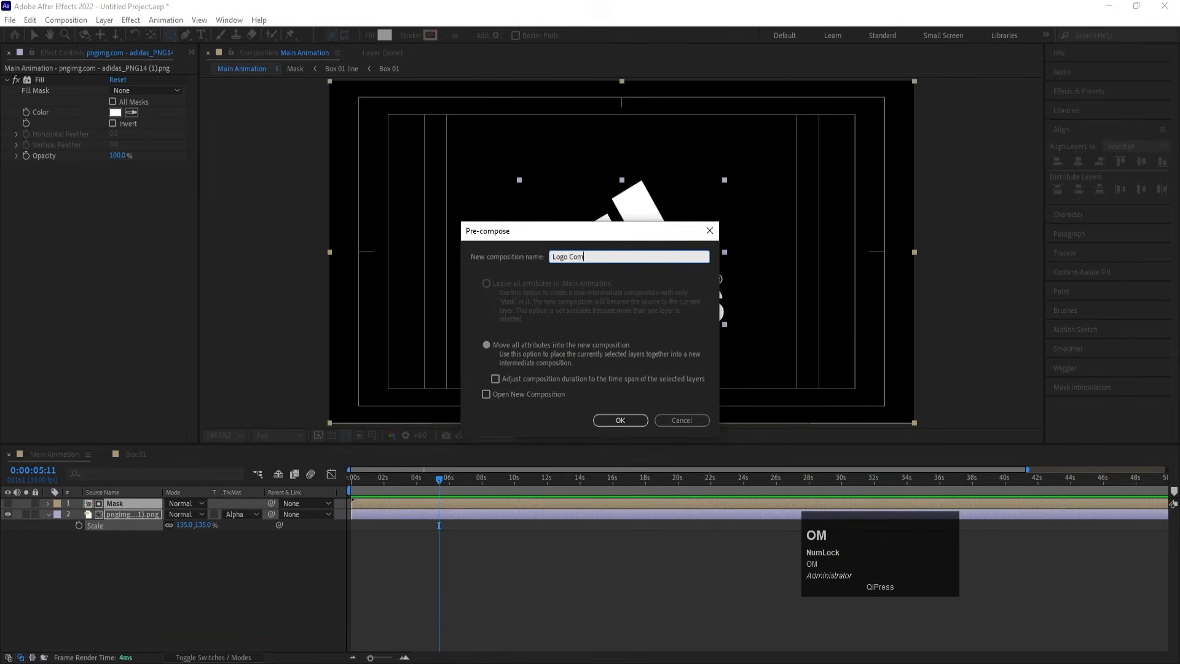
pyautogui.press('Return')
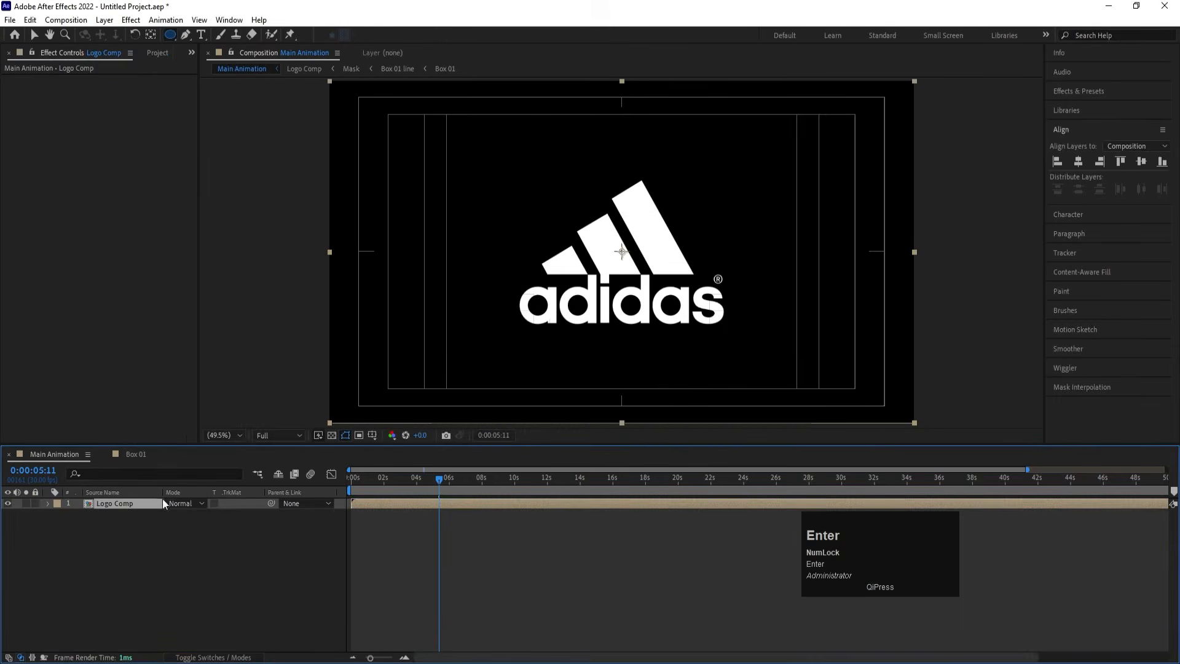
# Duplicate the Logo Comp layer four times in the Main Animation composition
pyautogui.hotkey('ctrl', 'd')
pyautogui.hotkey('ctrl', 'd')
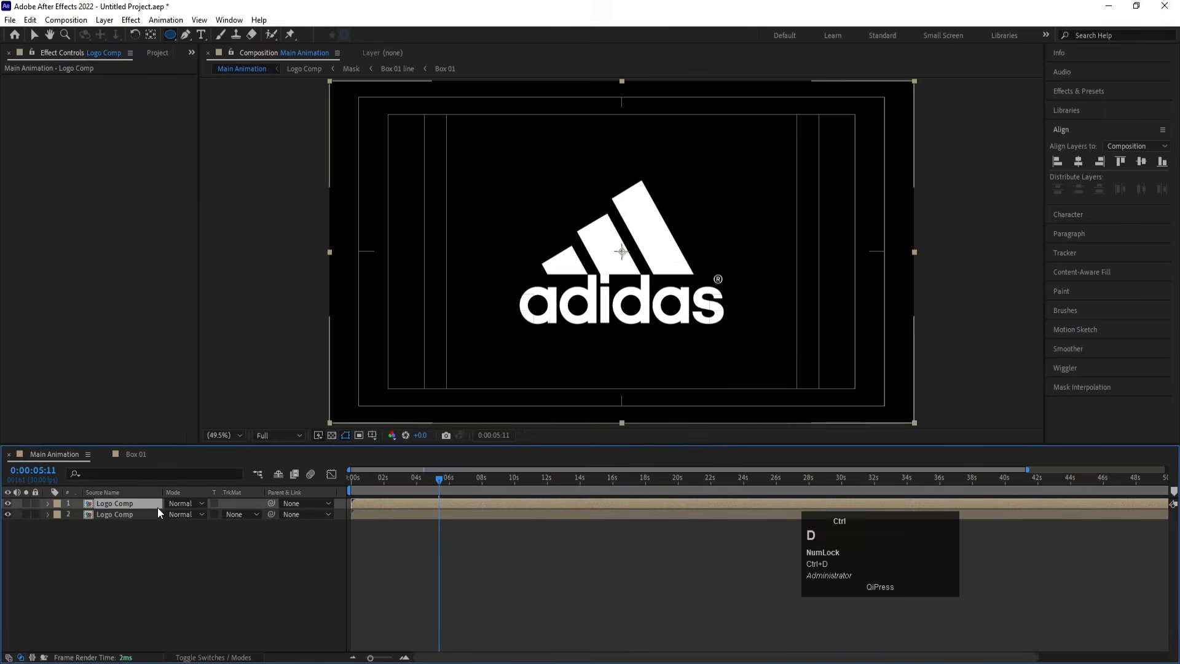
pyautogui.hotkey('ctrl', 'd')
pyautogui.hotkey('ctrl', 'd')
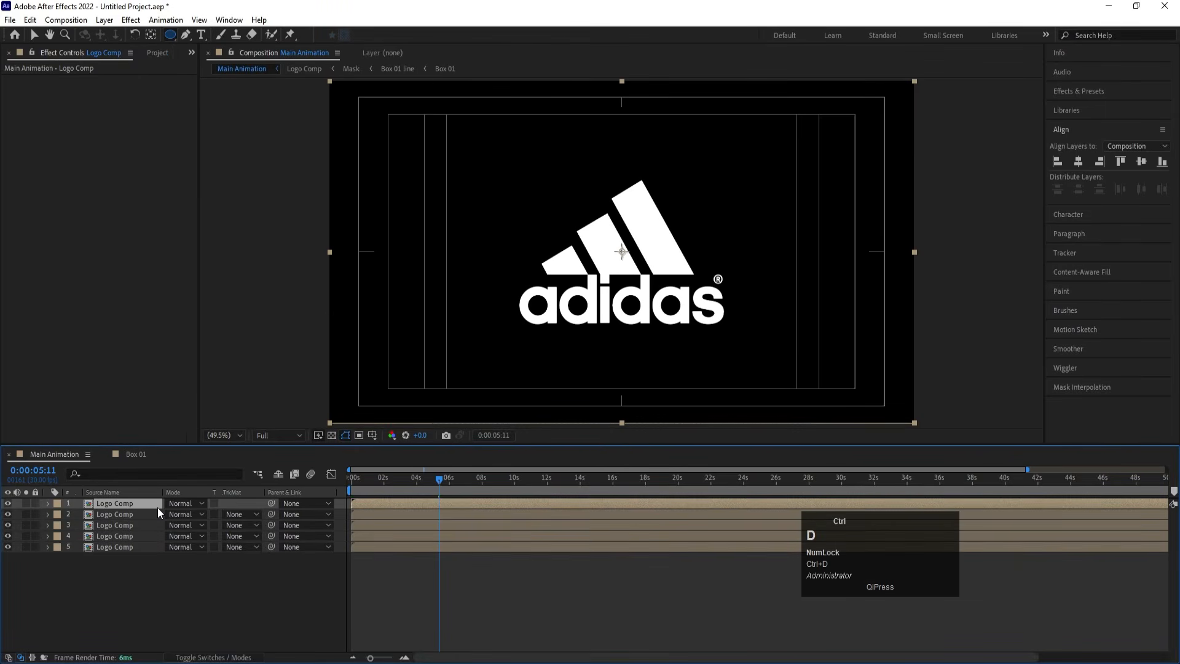
# Stagger the Logo Comp copies by starting layer 4 at 0:00:00:05 and layer 3 at 0:00:00:10
pyautogui.moveTo(357, 479); pyautogui.dragTo(302, 481)
pyautogui.press('=')
pyautogui.press('=')
pyautogui.press('=')
pyautogui.press('=')
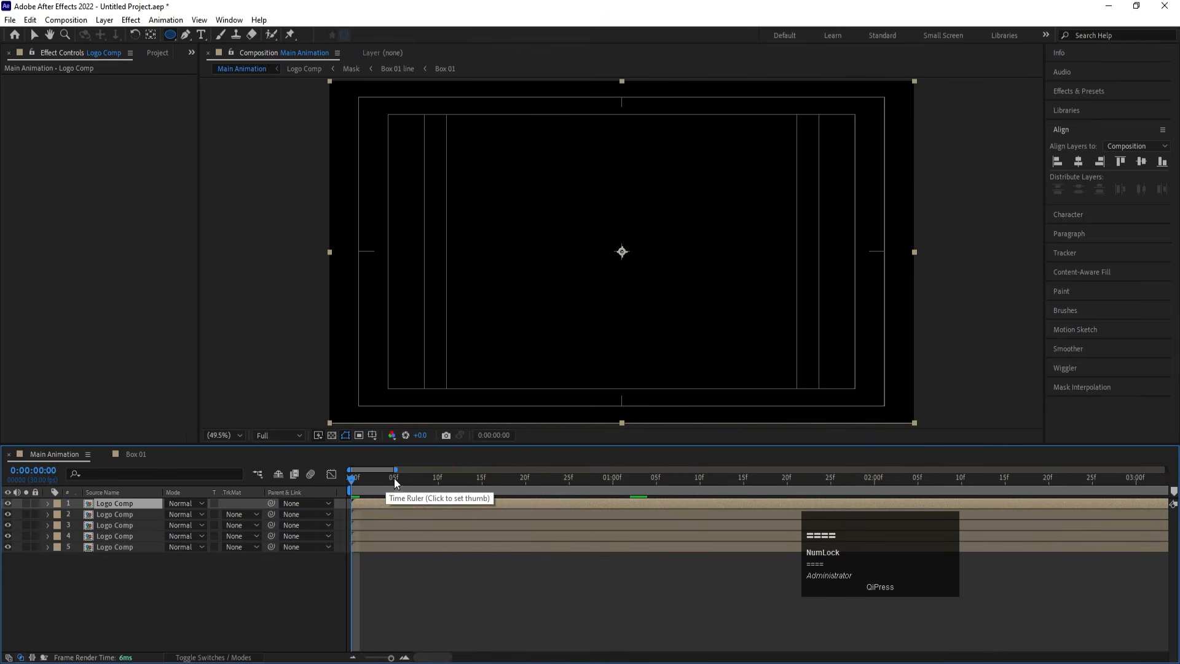
pyautogui.click(394, 478)
pyautogui.click(399, 540)
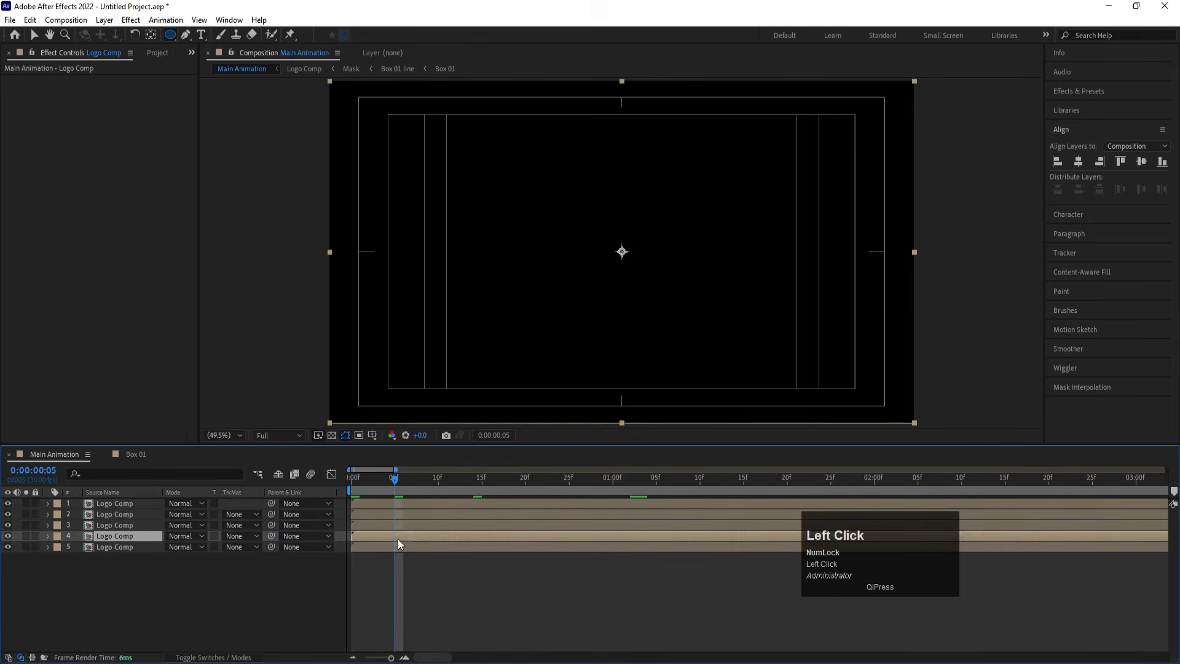
pyautogui.press('[')
pyautogui.click(441, 484)
pyautogui.click(438, 522)
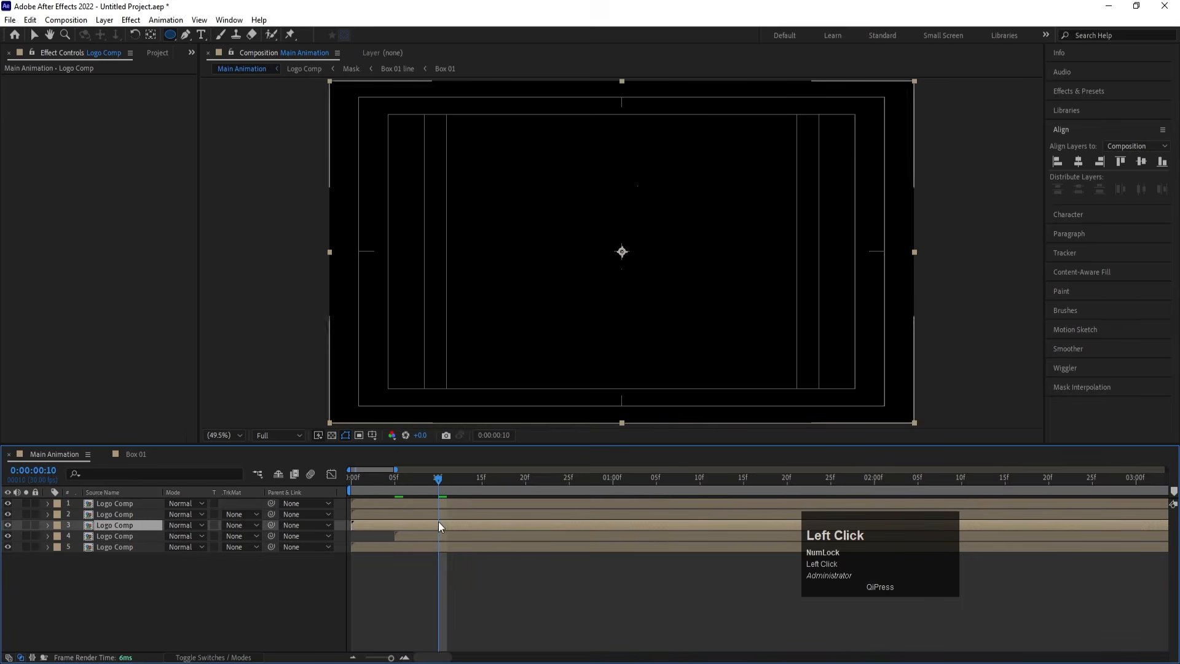
pyautogui.press('[')
# Start Logo Comp layer 2 at 0:00:00:15 and layer 1 at 0:00:00:20
pyautogui.click(479, 483)
pyautogui.click(478, 511)
pyautogui.press('[')
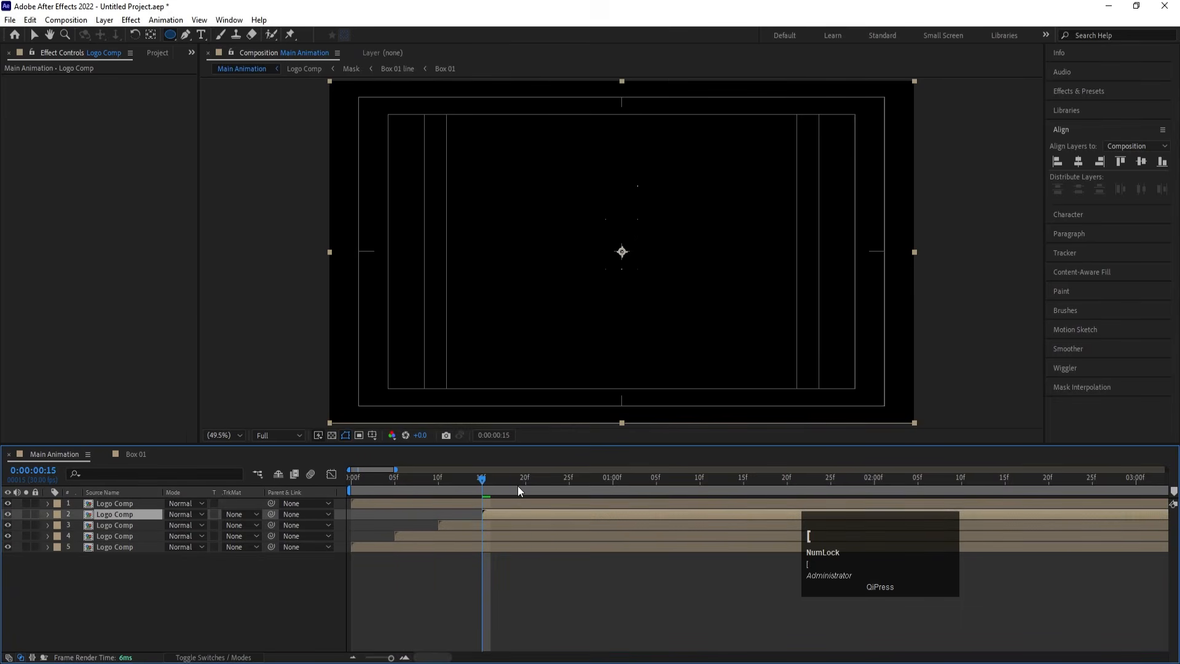
pyautogui.click(526, 478)
pyautogui.click(518, 505)
pyautogui.press('[')
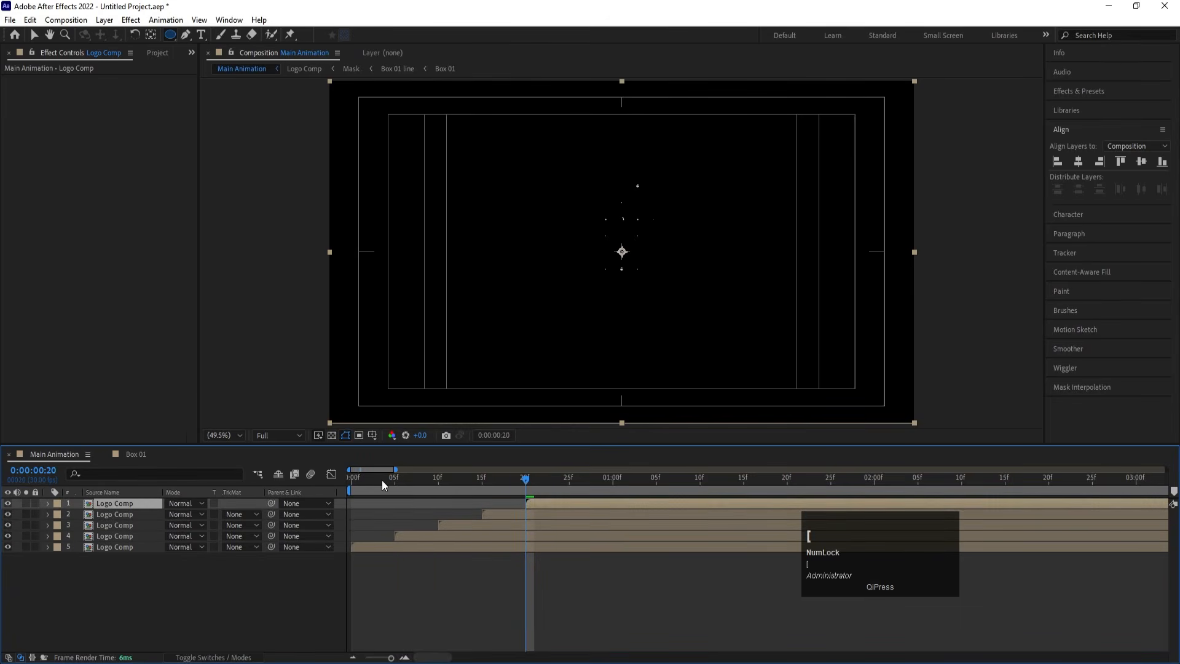
# Apply the Fill effect with its default red color to Logo Comp layer 5
pyautogui.click(363, 547)
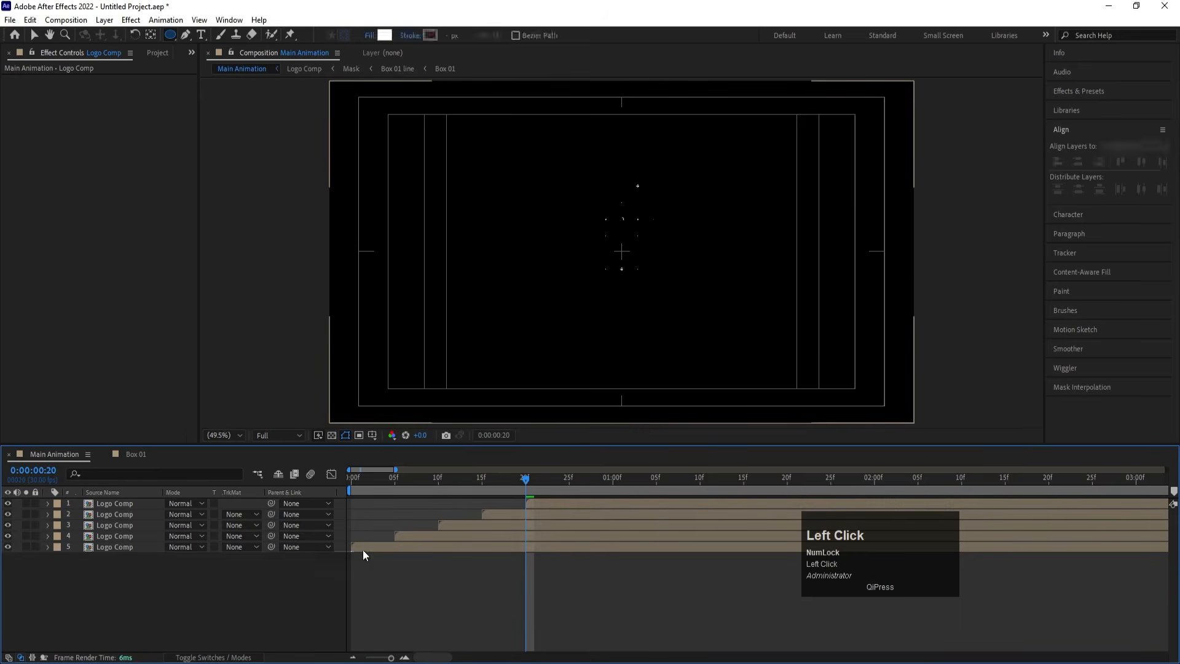
pyautogui.click(1060, 97)
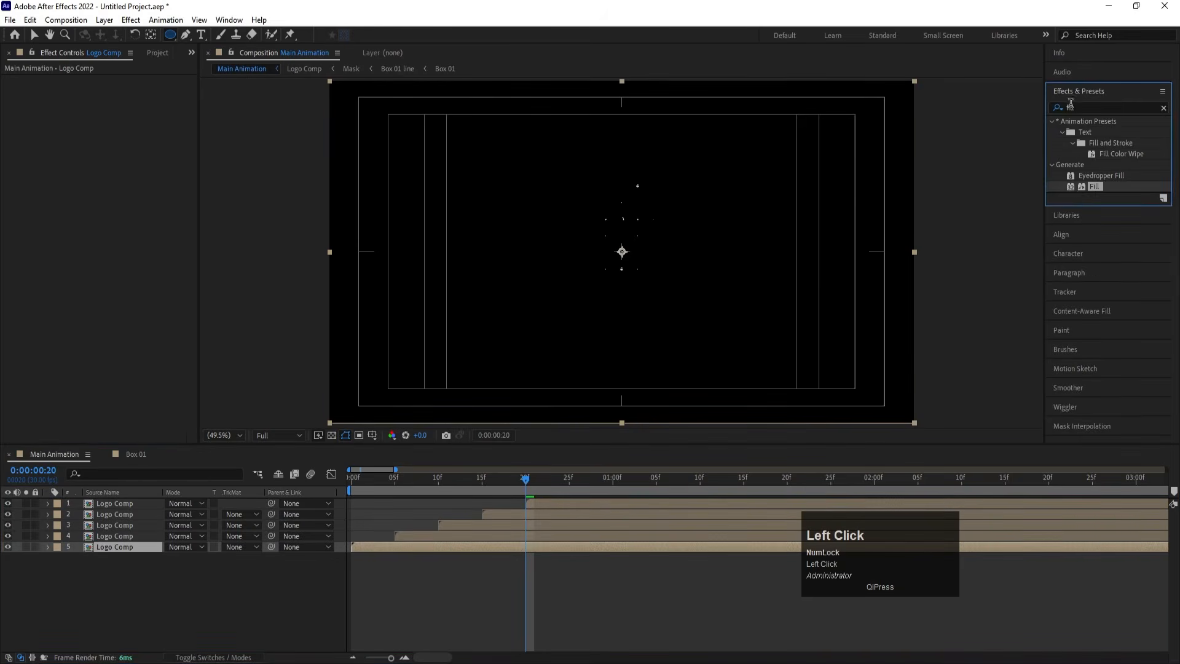
pyautogui.doubleClick(1092, 187)
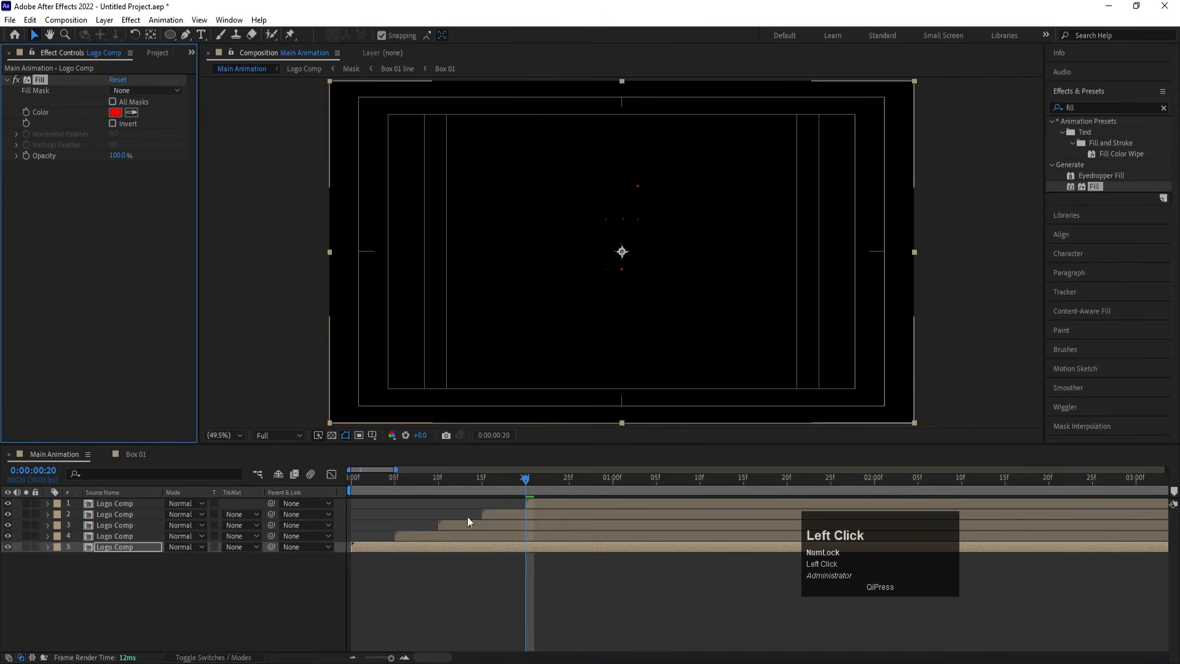
# Apply the Fill effect to Logo Comp layer 4 and set its color to green, 00FF24
pyautogui.click(412, 536)
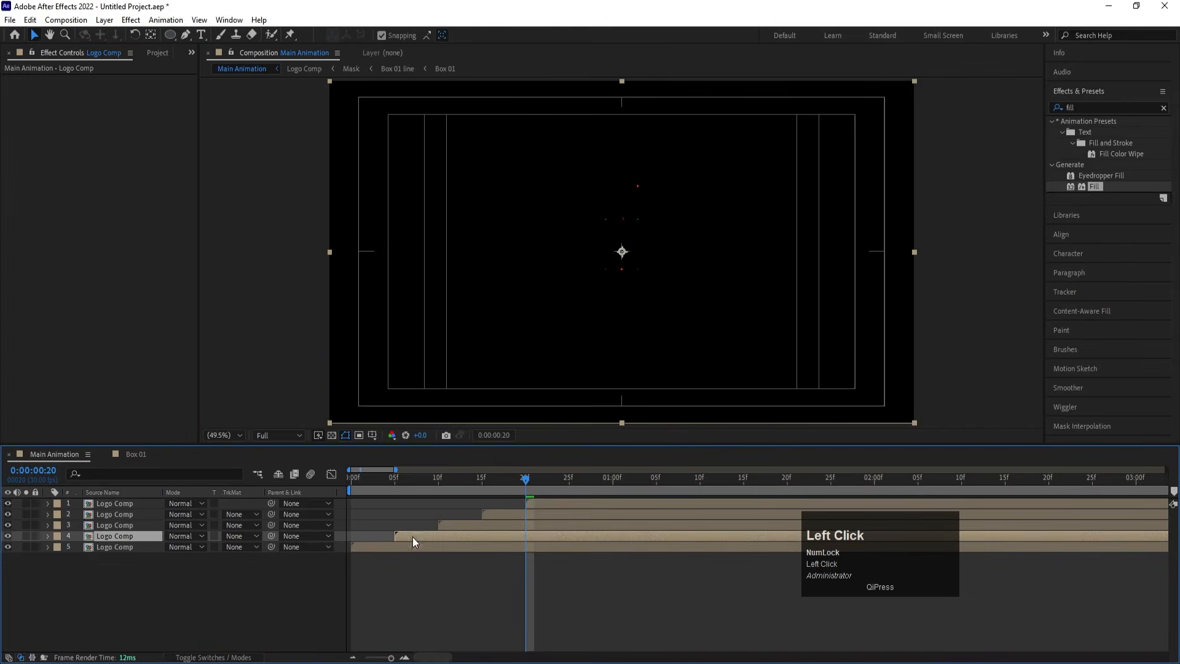
pyautogui.doubleClick(1095, 187)
pyautogui.click(115, 113)
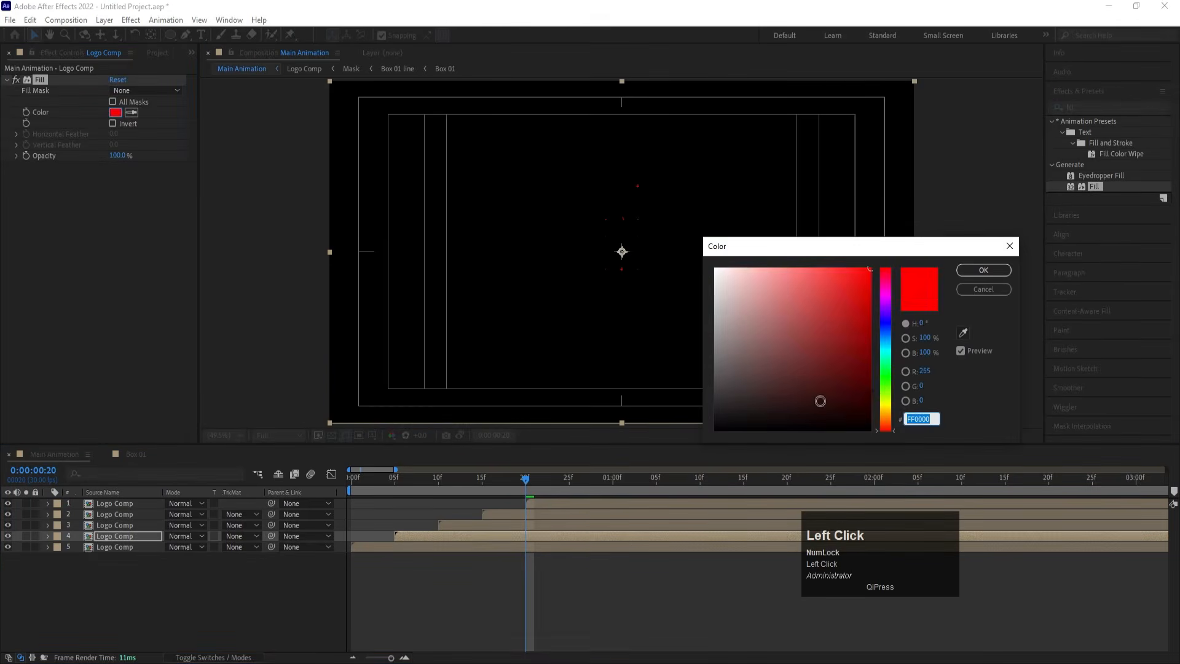
pyautogui.click(889, 372)
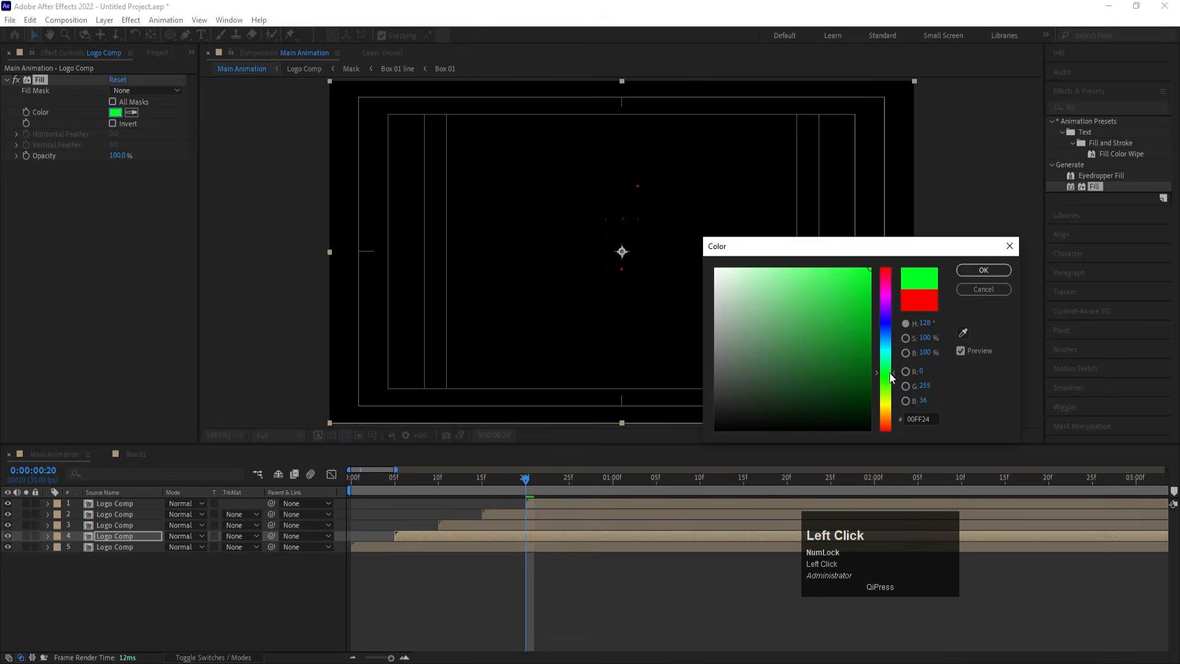
pyautogui.click(974, 271)
# Apply the Fill effect to Logo Comp layer 3 and set its color to blue
pyautogui.click(463, 525)
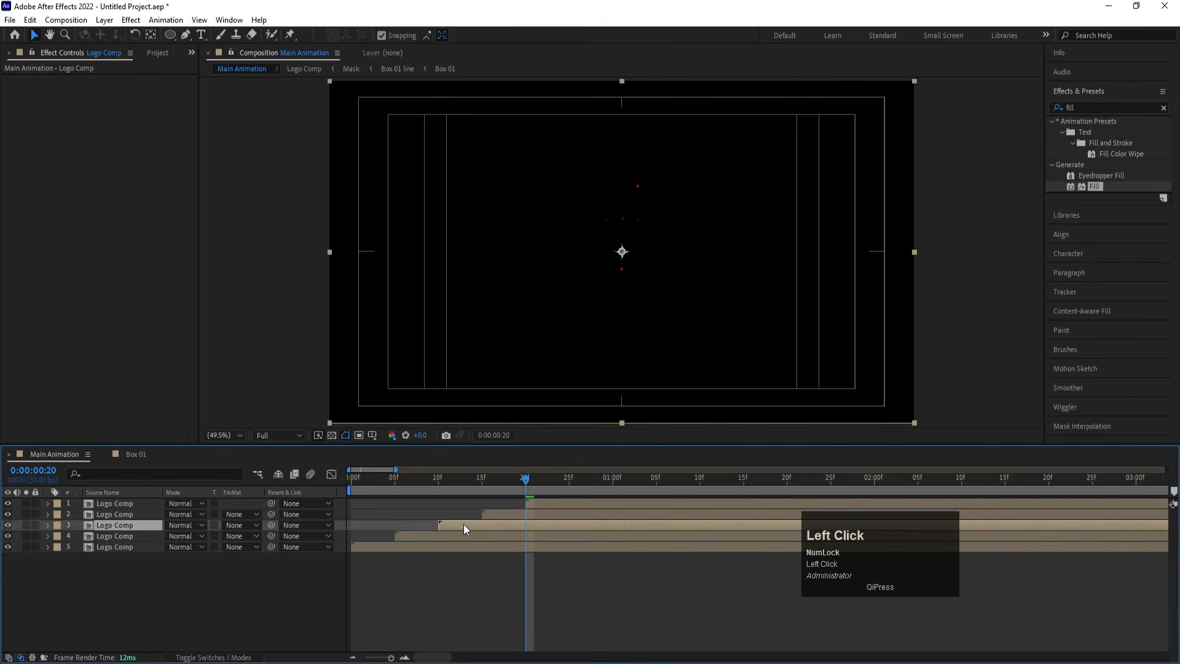
pyautogui.doubleClick(1095, 186)
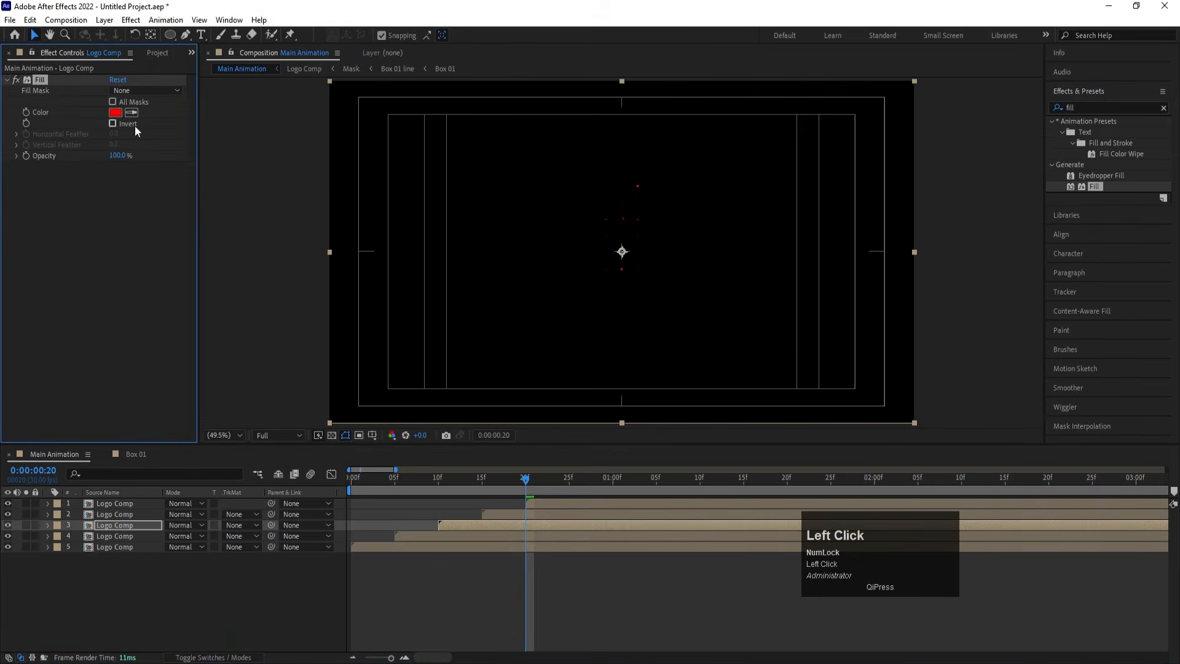
pyautogui.click(118, 111)
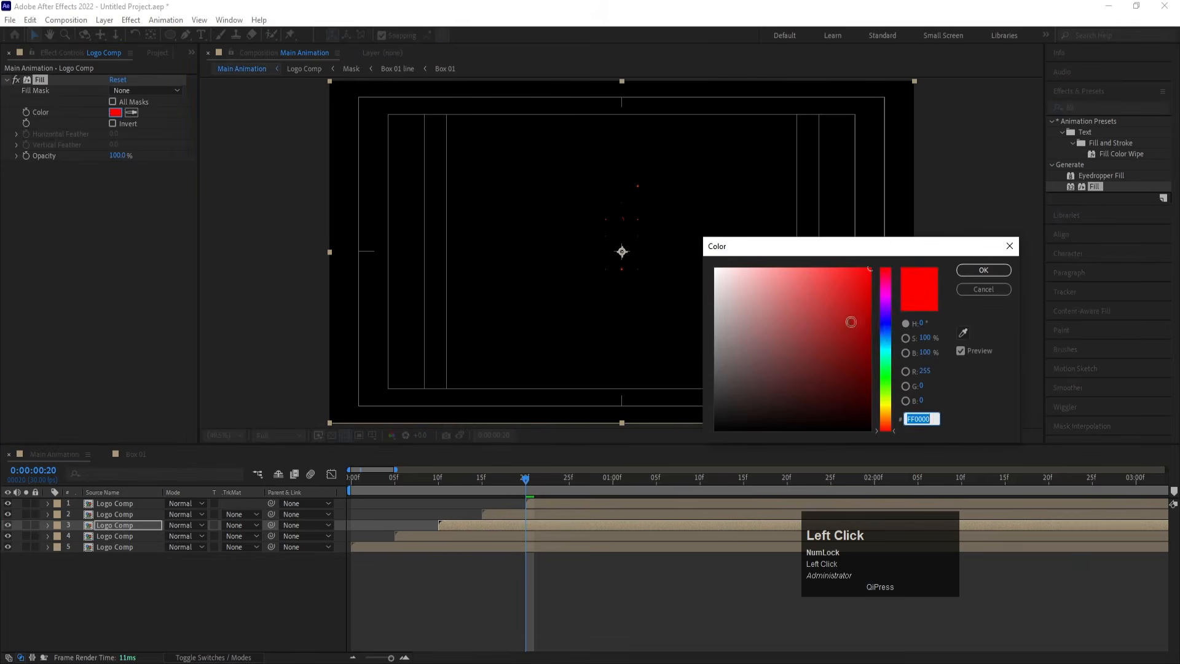
pyautogui.click(881, 330)
pyautogui.click(983, 270)
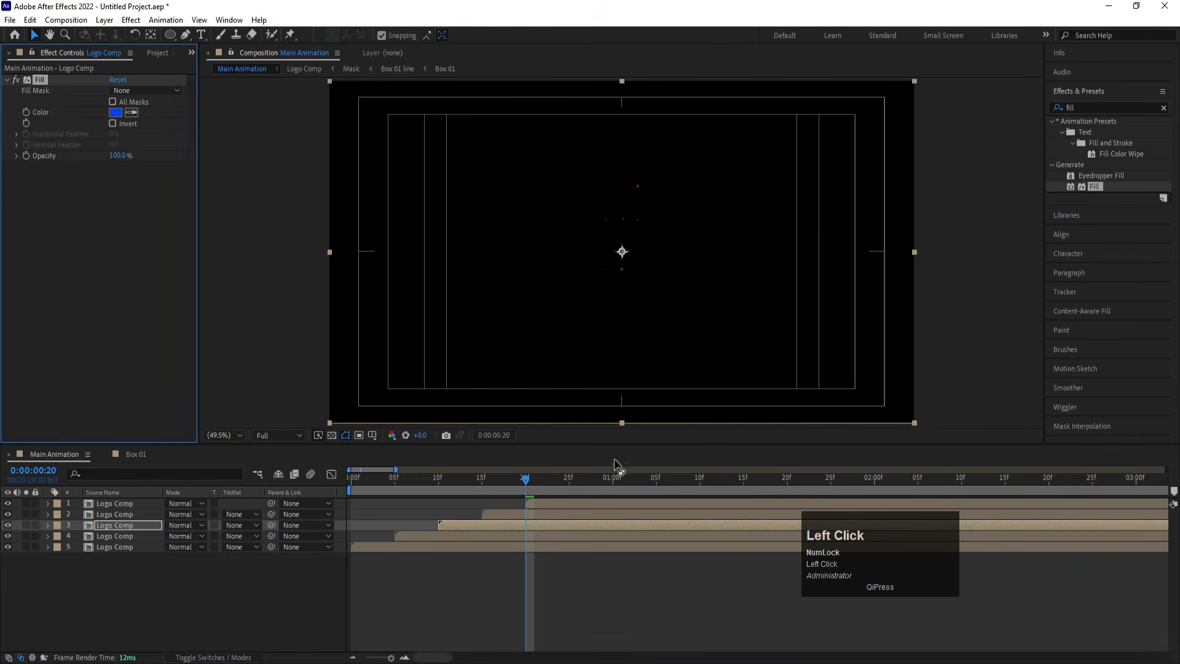
# Apply the Find Edges effect to Logo Comp layer 2 and enable its Invert option
pyautogui.click(523, 515)
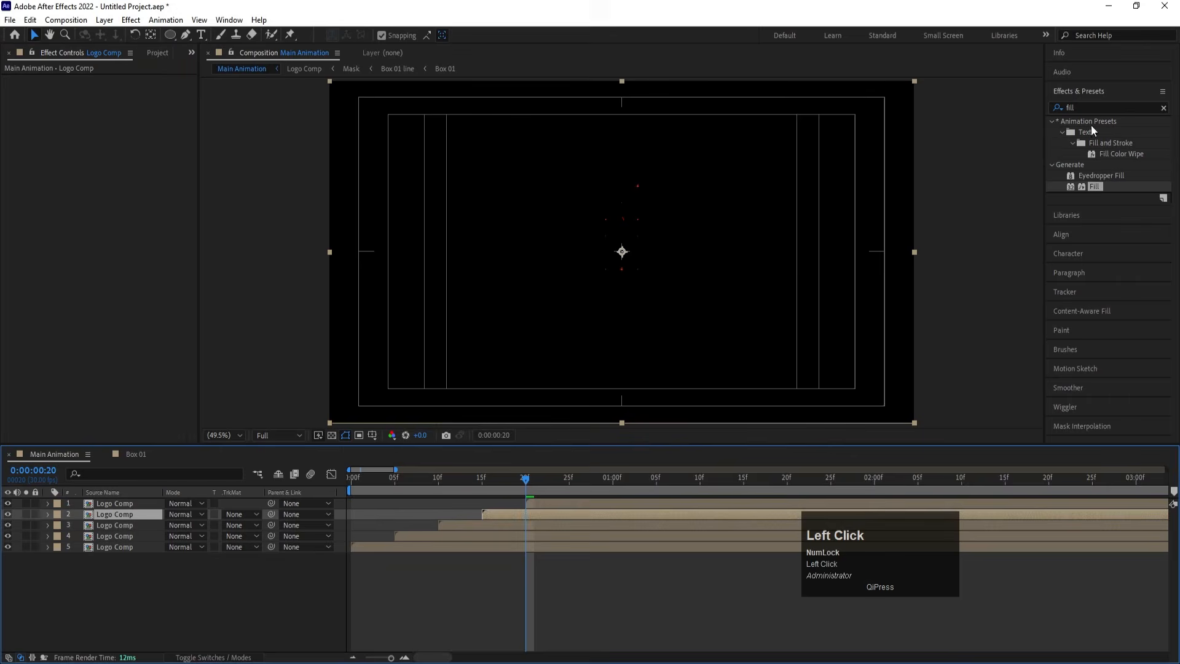
pyautogui.click(1087, 107)
pyautogui.hotkey('ctrl', 'a')
pyautogui.write('fin')
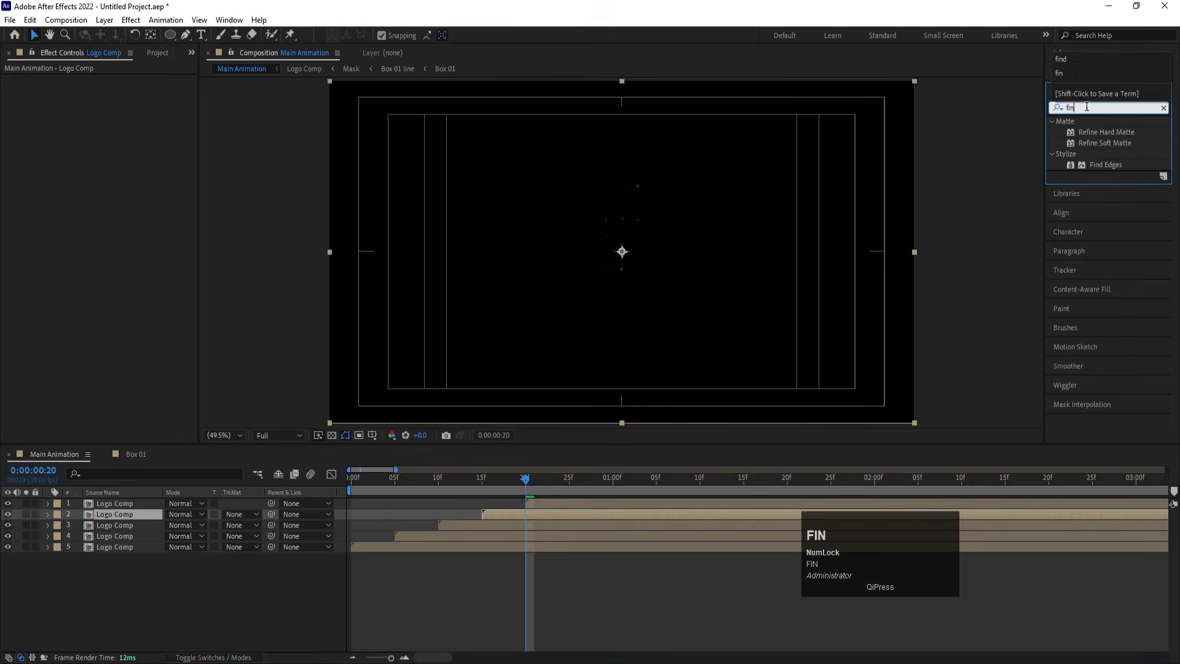
pyautogui.write('d')
pyautogui.doubleClick(1095, 132)
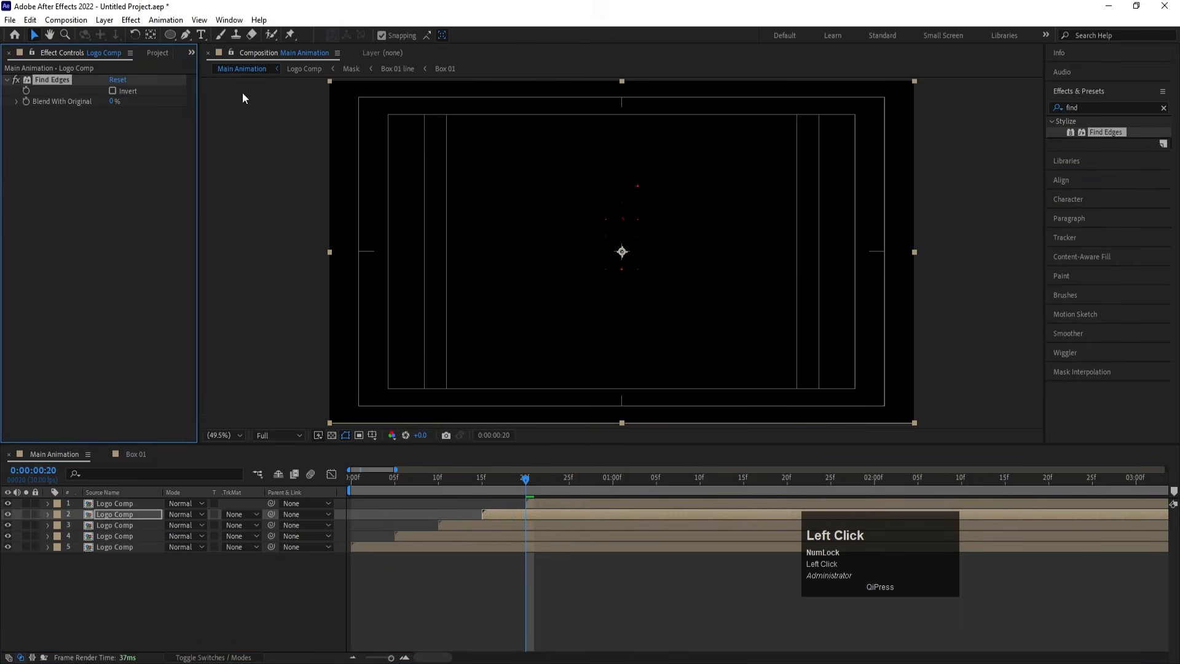
# Preview the staggered multicolor logo reveal, replaying it from the start of the composition
pyautogui.press('space')
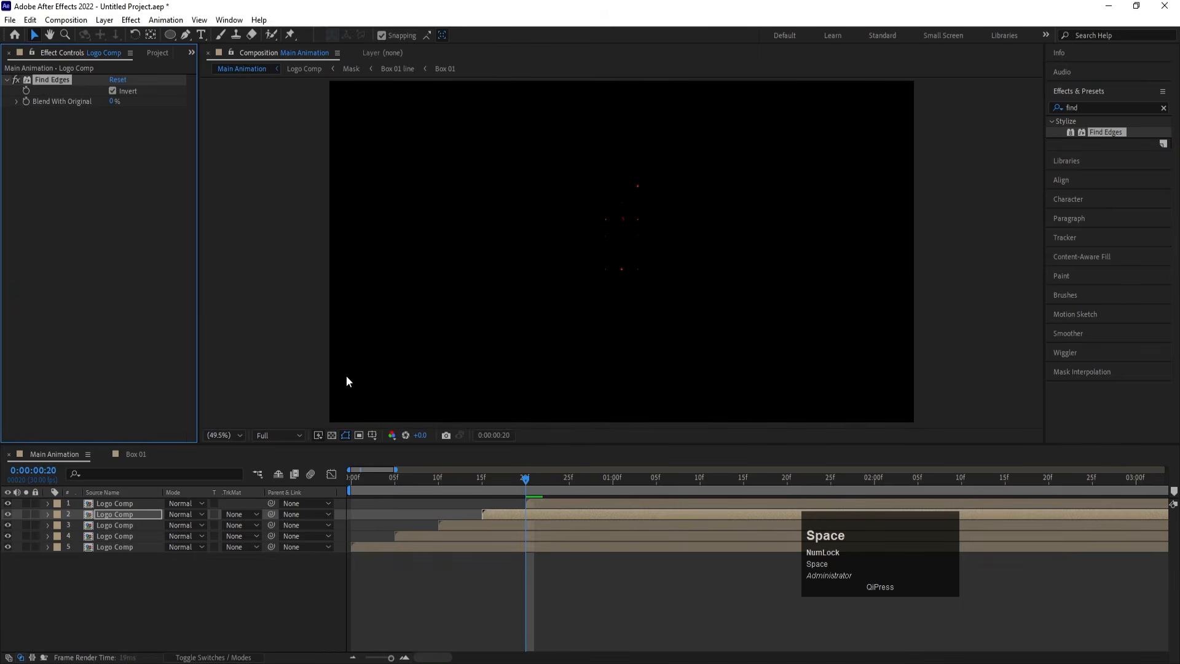
pyautogui.press('-')
pyautogui.press('-')
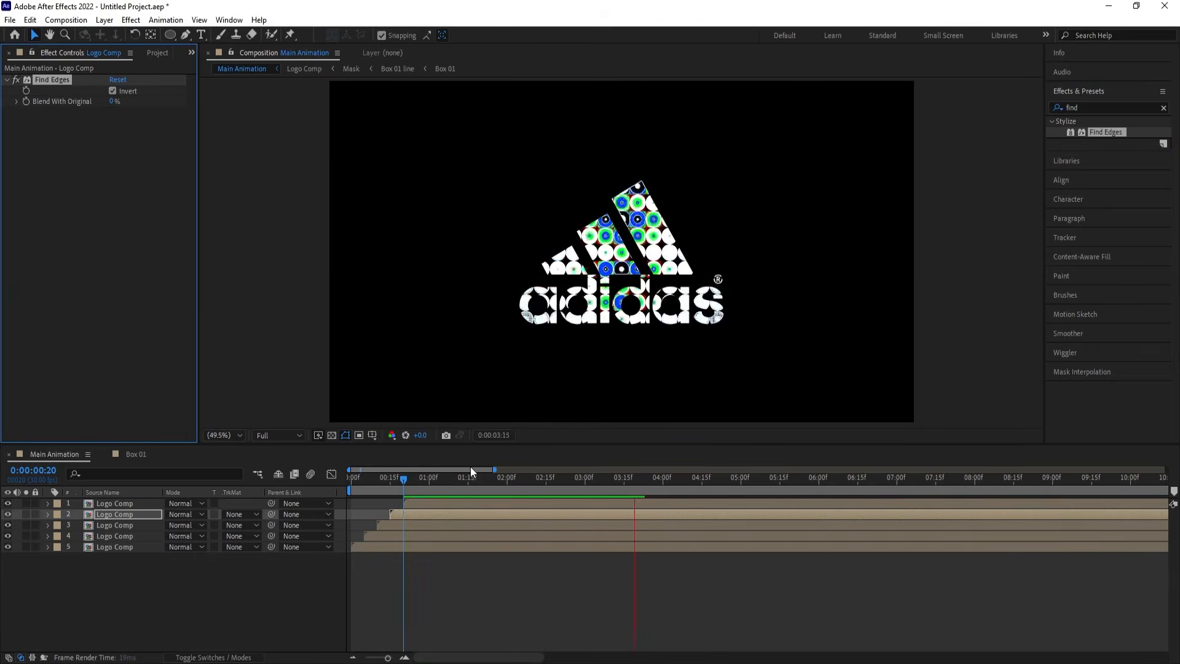
pyautogui.press('space')
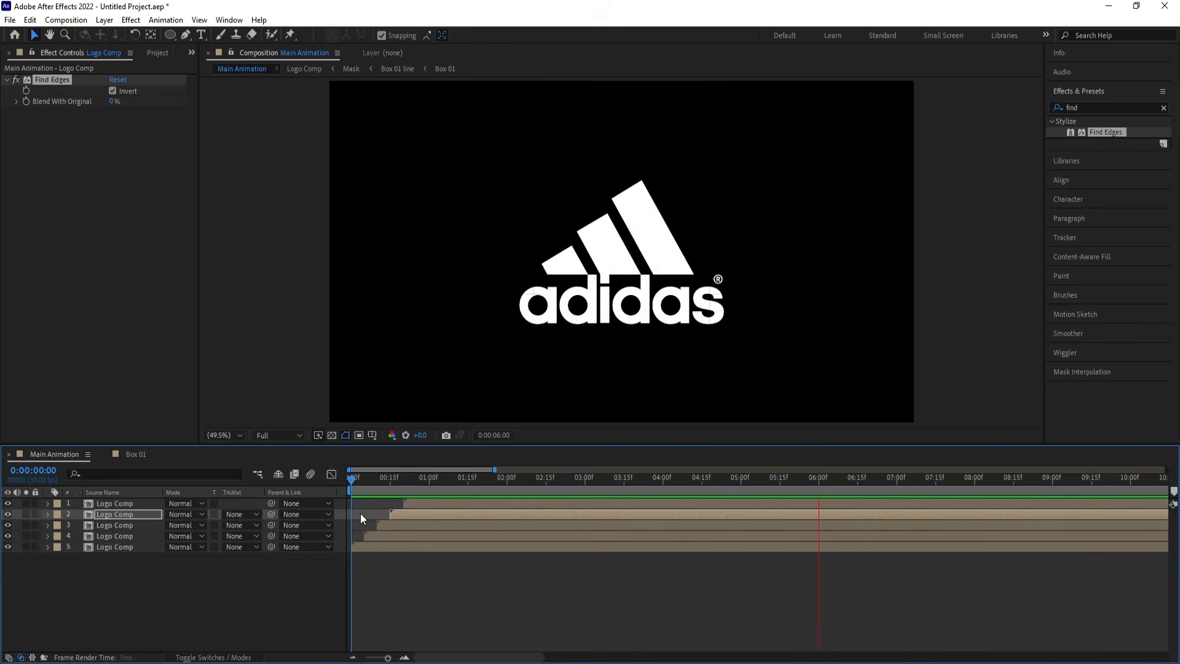
pyautogui.press('space')
# Pre-compose all five Logo Comp layers into a new composition named Animation
pyautogui.moveTo(205, 590); pyautogui.dragTo(68, 505)
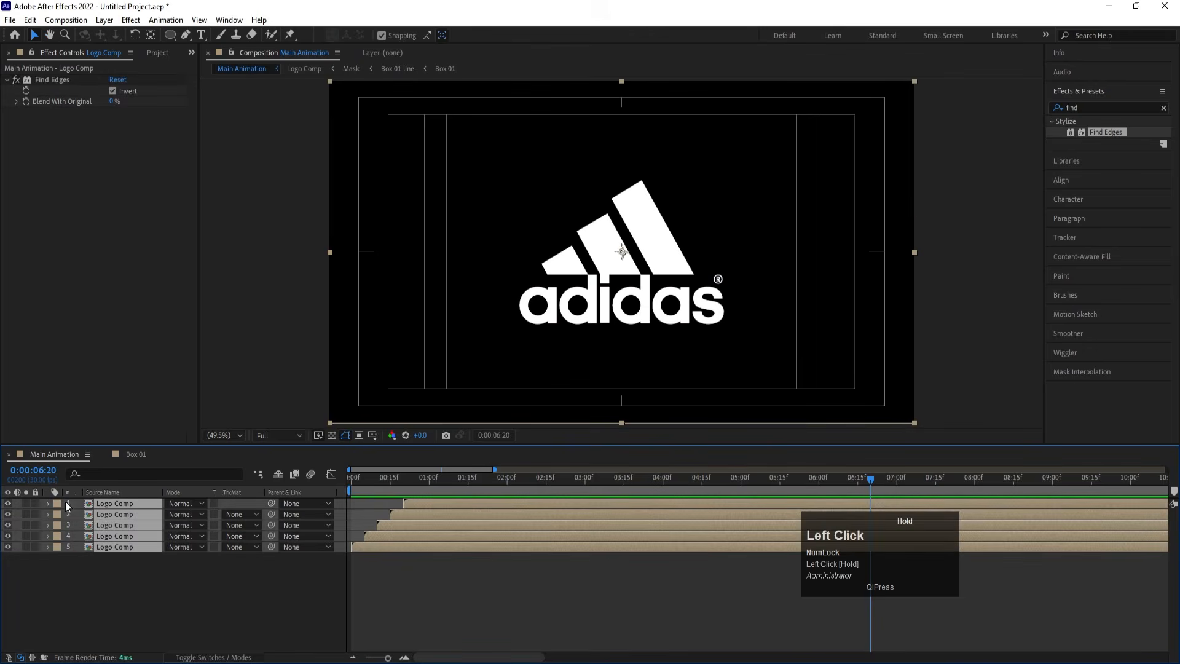
pyautogui.hotkey('ctrl', 'shift', 'c')
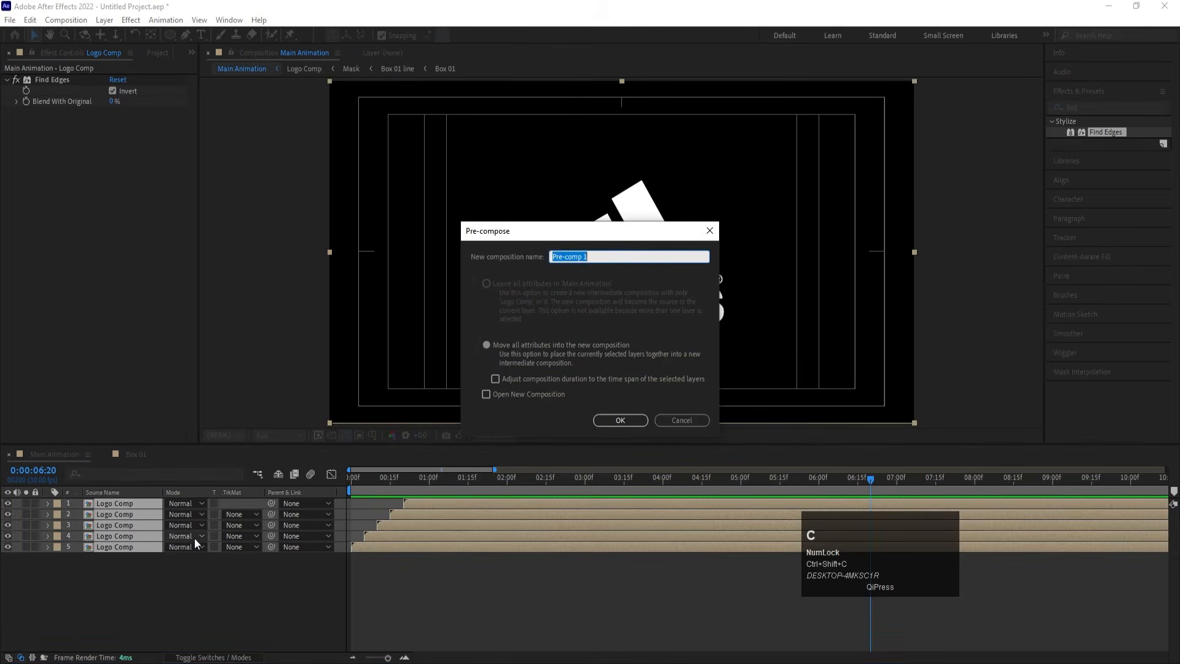
pyautogui.write('Animation')
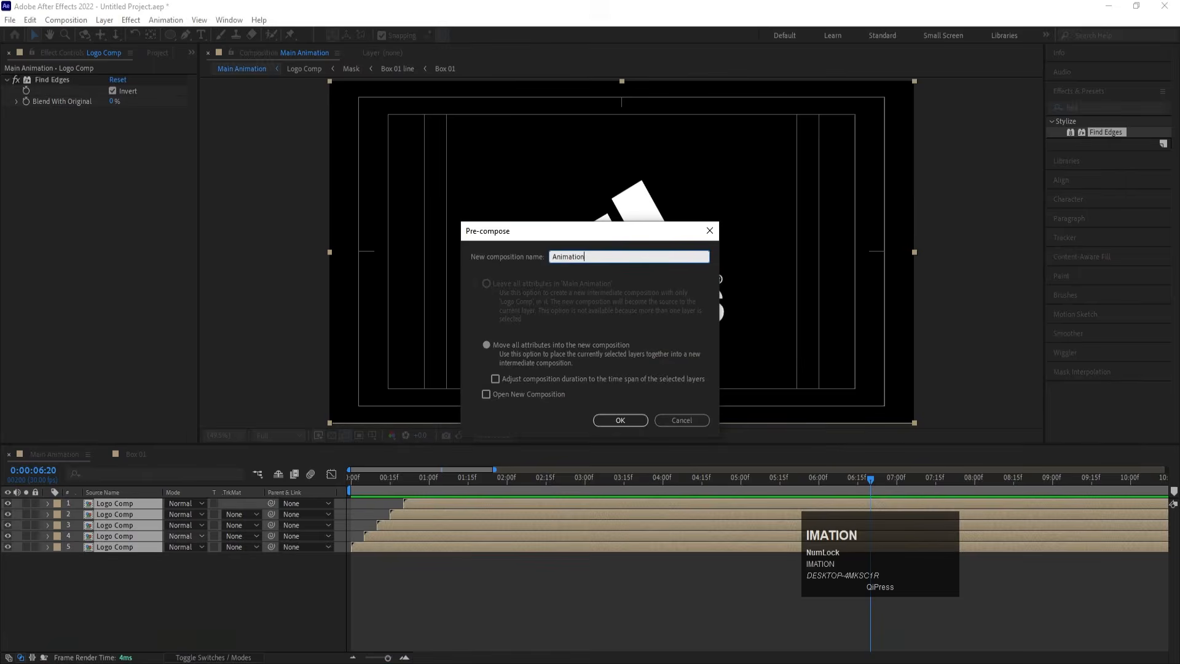
pyautogui.press('Return')
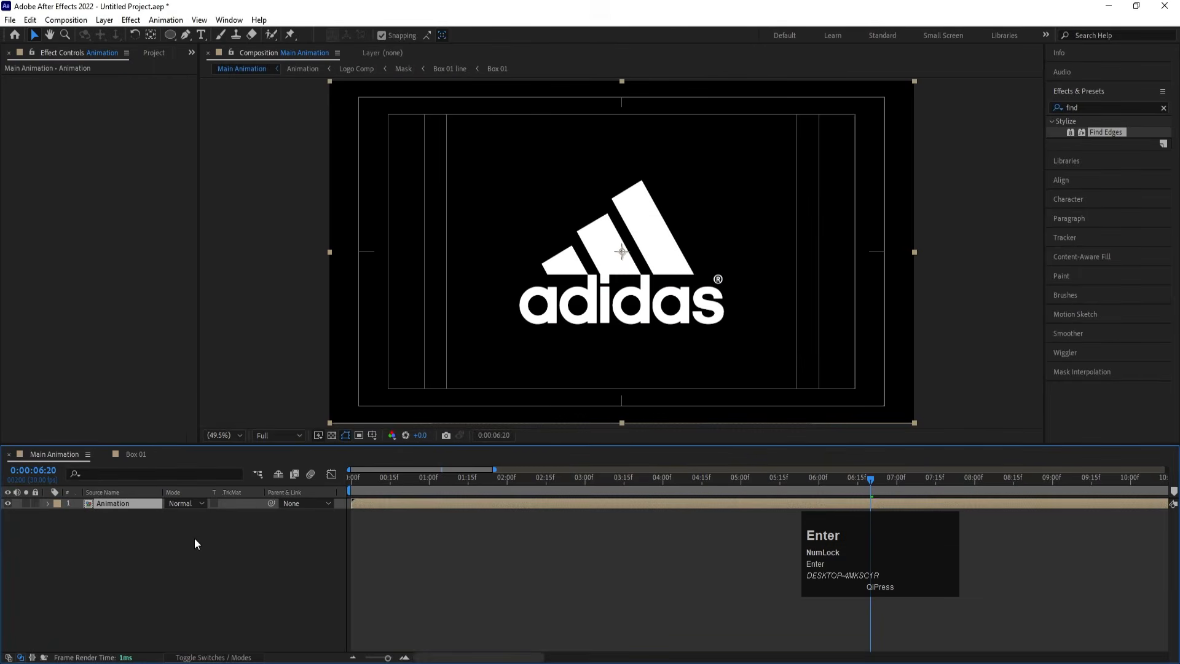
# Open the Animation composition and preview the colored logo reveal from the start
pyautogui.doubleClick(145, 502)
pyautogui.moveTo(377, 483); pyautogui.dragTo(333, 482)
pyautogui.press('space')
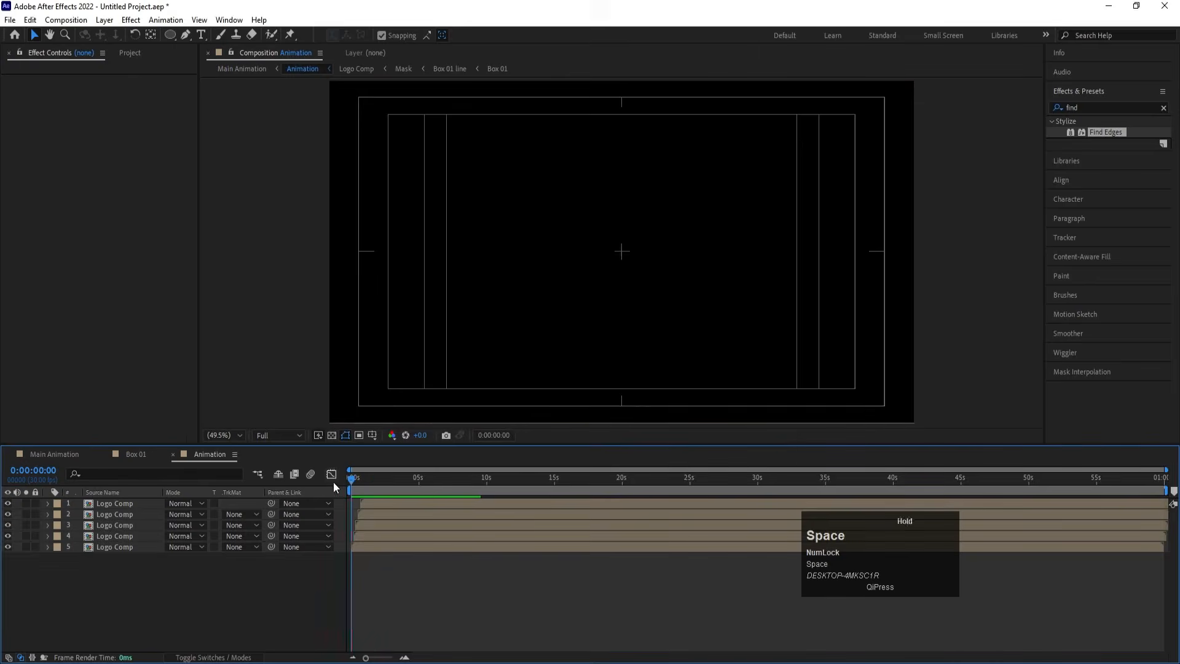
pyautogui.press('=')
pyautogui.press('=')
pyautogui.press('=')
pyautogui.press('space')
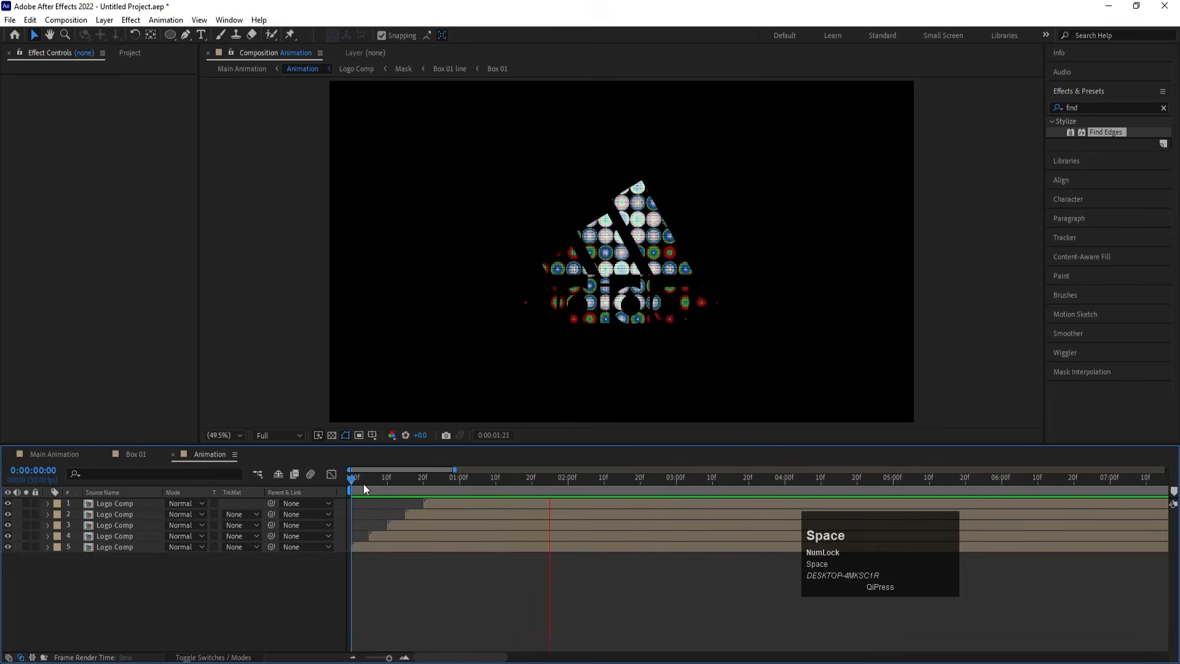
# Try orange, FFA800, as the Fill color of Logo Comp layer 3, preview it and undo the color change
pyautogui.click(405, 524)
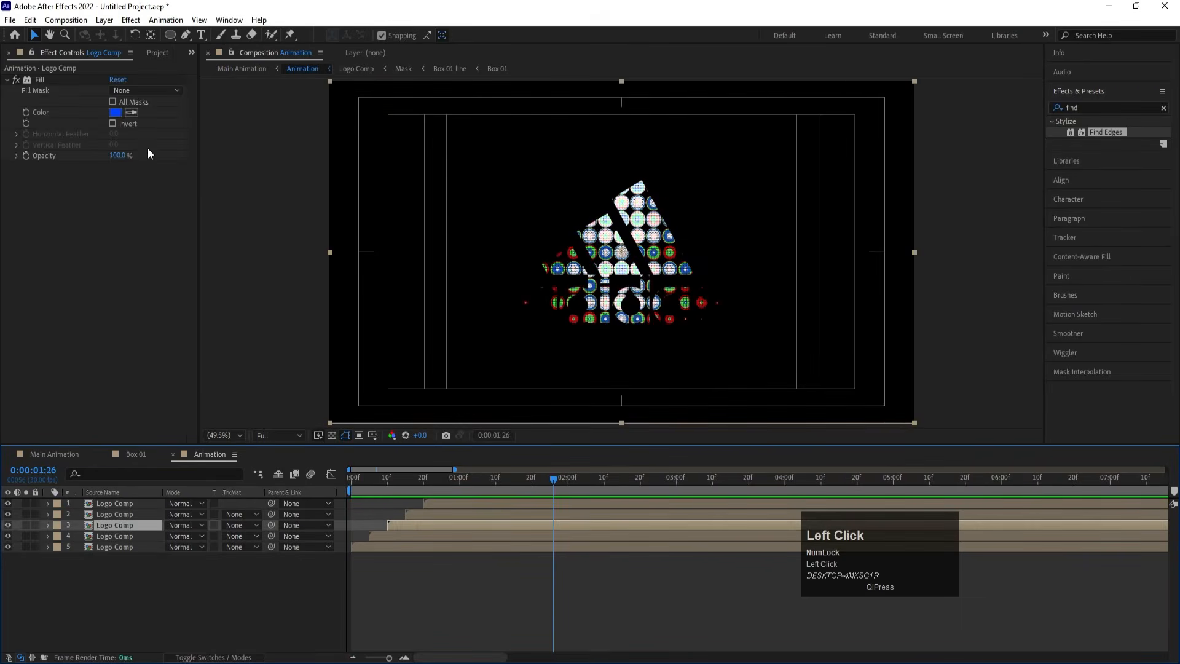
pyautogui.click(115, 113)
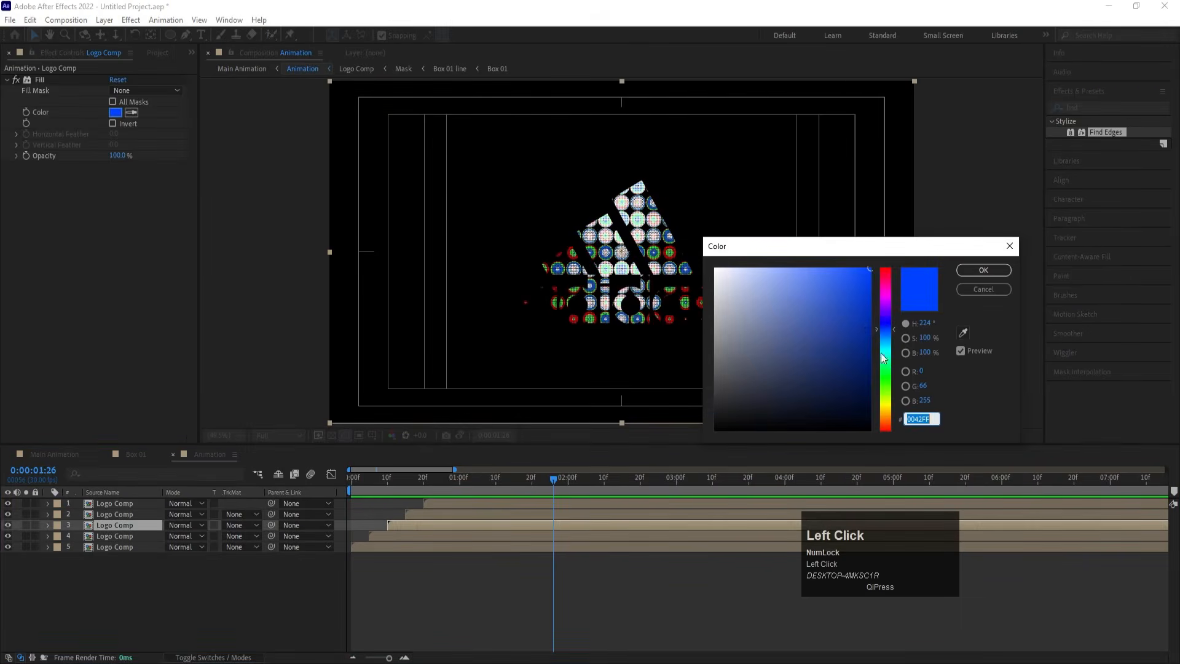
pyautogui.click(886, 411)
pyautogui.moveTo(886, 415); pyautogui.dragTo(886, 406)
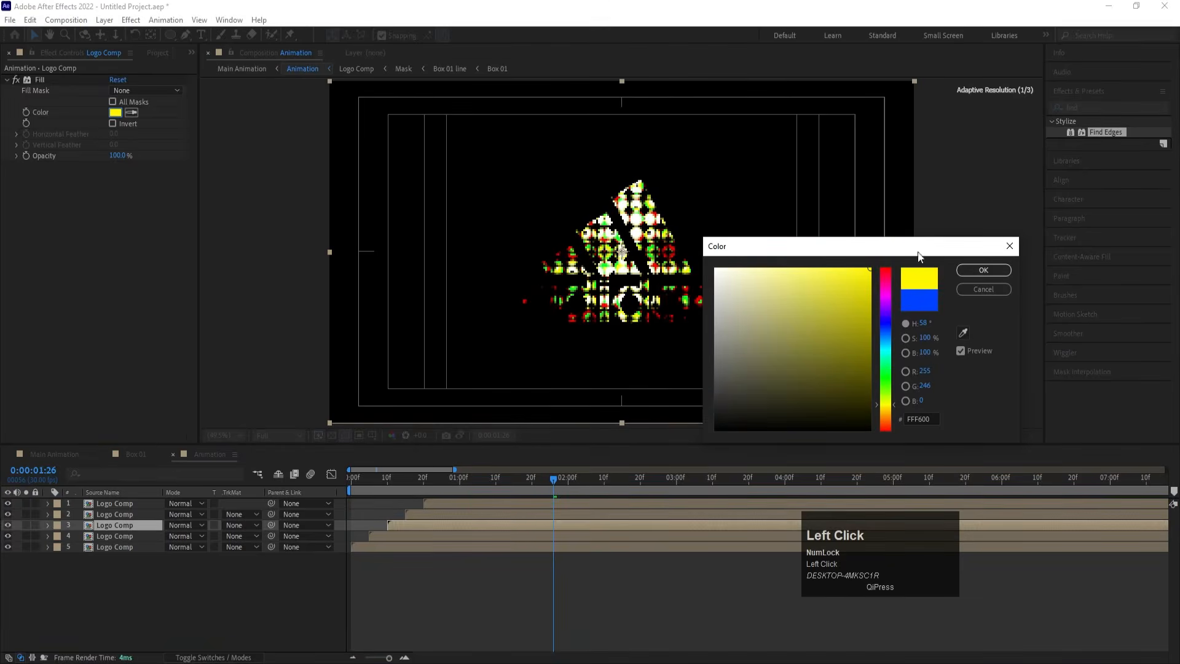
pyautogui.click(889, 418)
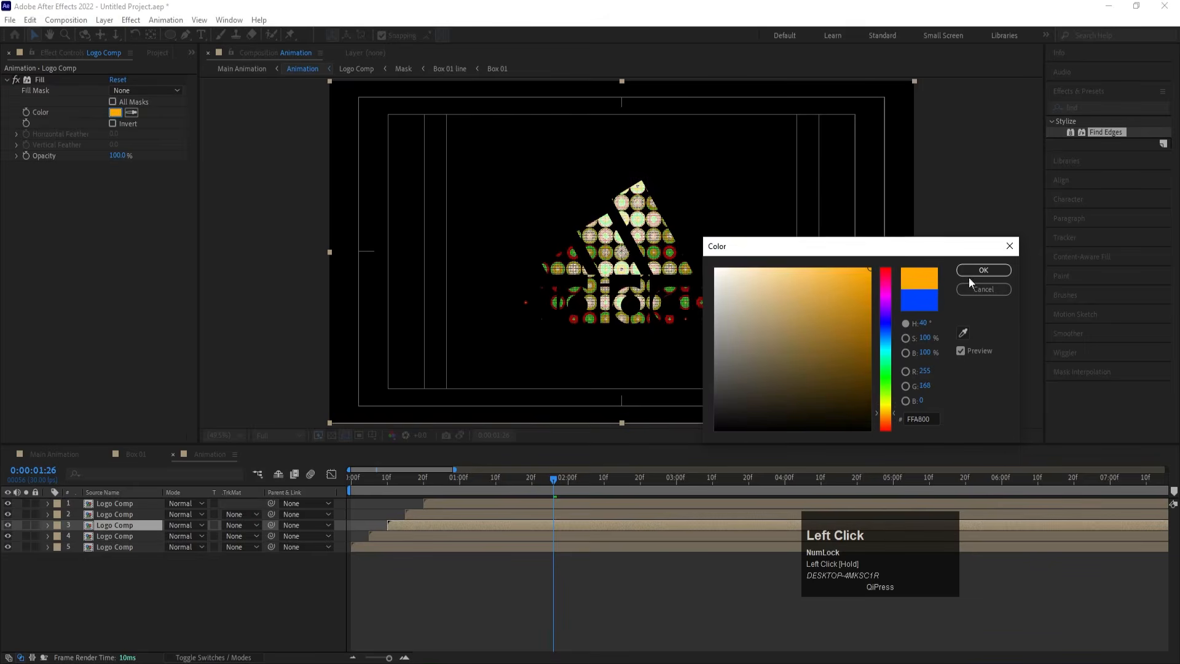
pyautogui.click(984, 270)
pyautogui.press('space')
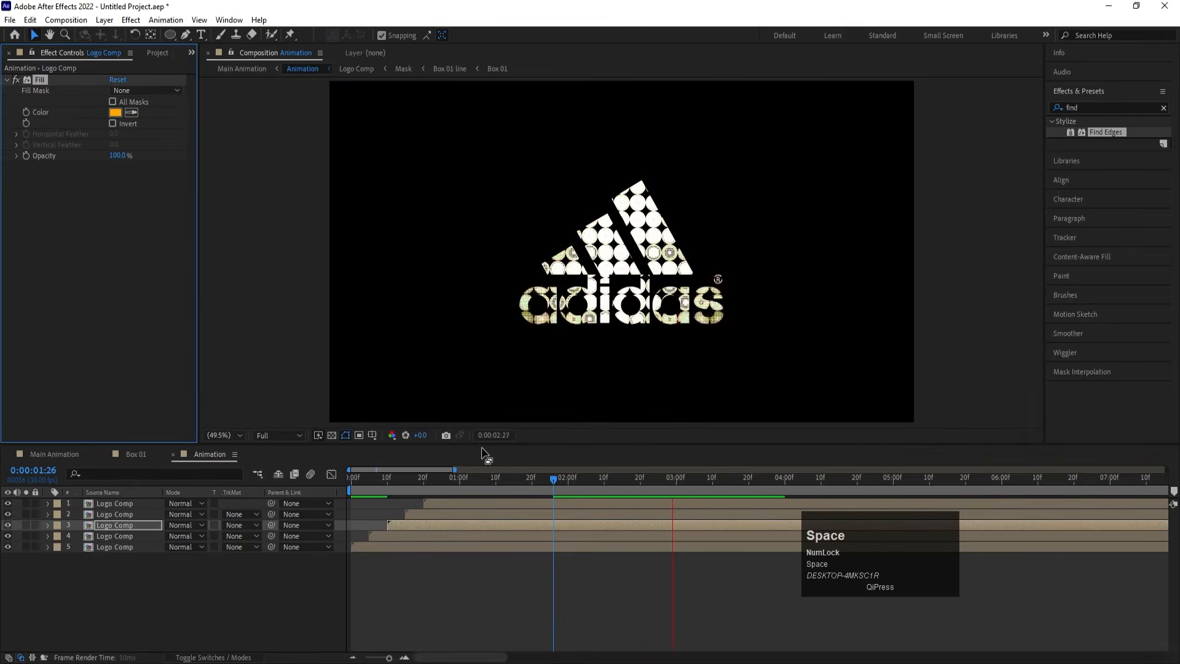
pyautogui.press('space')
pyautogui.hotkey('ctrl', 'z')
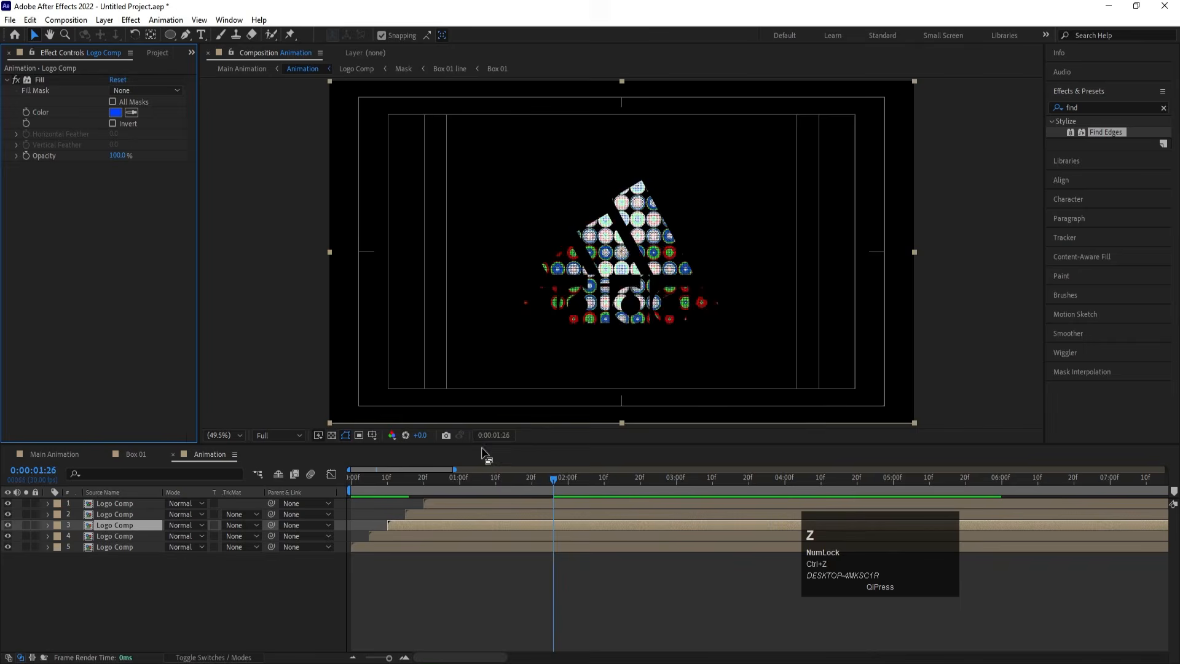
# Preview the reveal briefly and change the Fill color of Logo Comp layer 3 to a lighter sky blue
pyautogui.press('space')
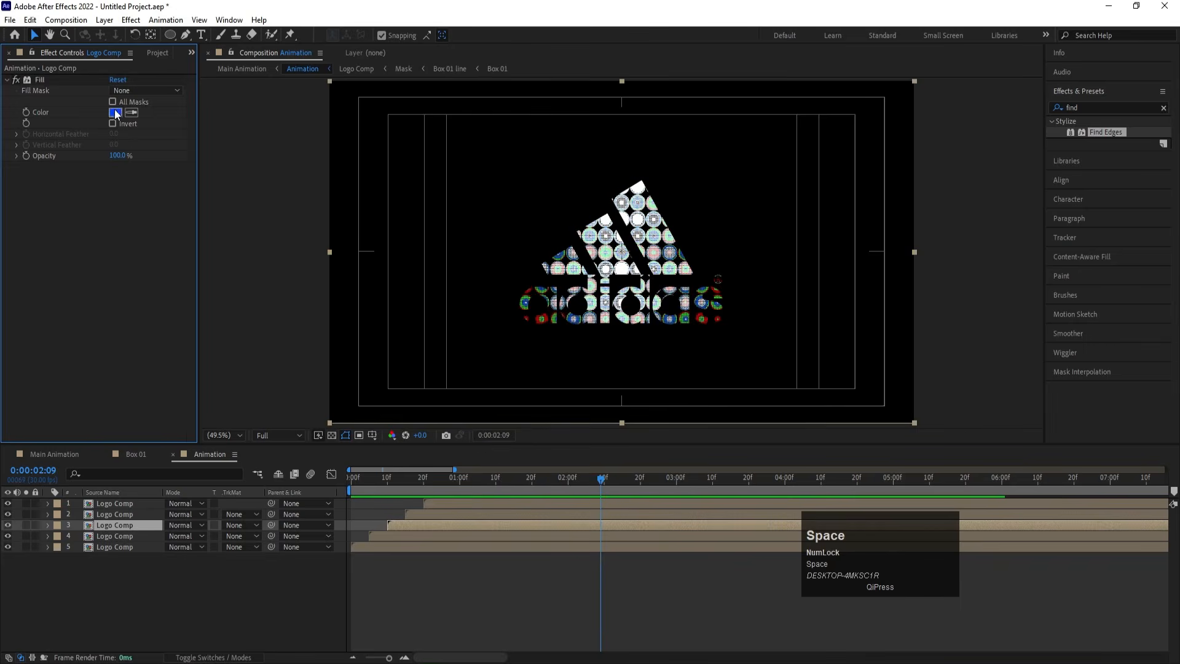
pyautogui.click(115, 113)
pyautogui.moveTo(893, 344); pyautogui.dragTo(891, 340)
pyautogui.click(966, 274)
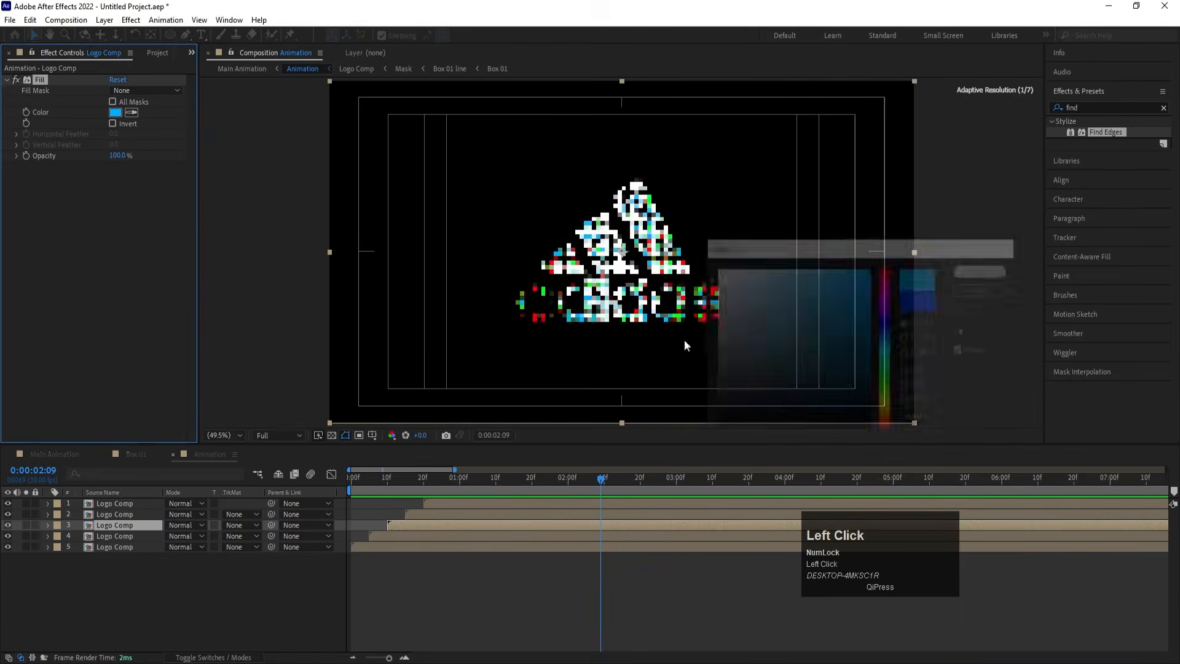
# Set the blending mode of Logo Comp layers 3, 4 and 5 to Screen and preview the reveal from the start
pyautogui.keyDown('shift'); pyautogui.click(114, 547); pyautogui.keyUp('shift')
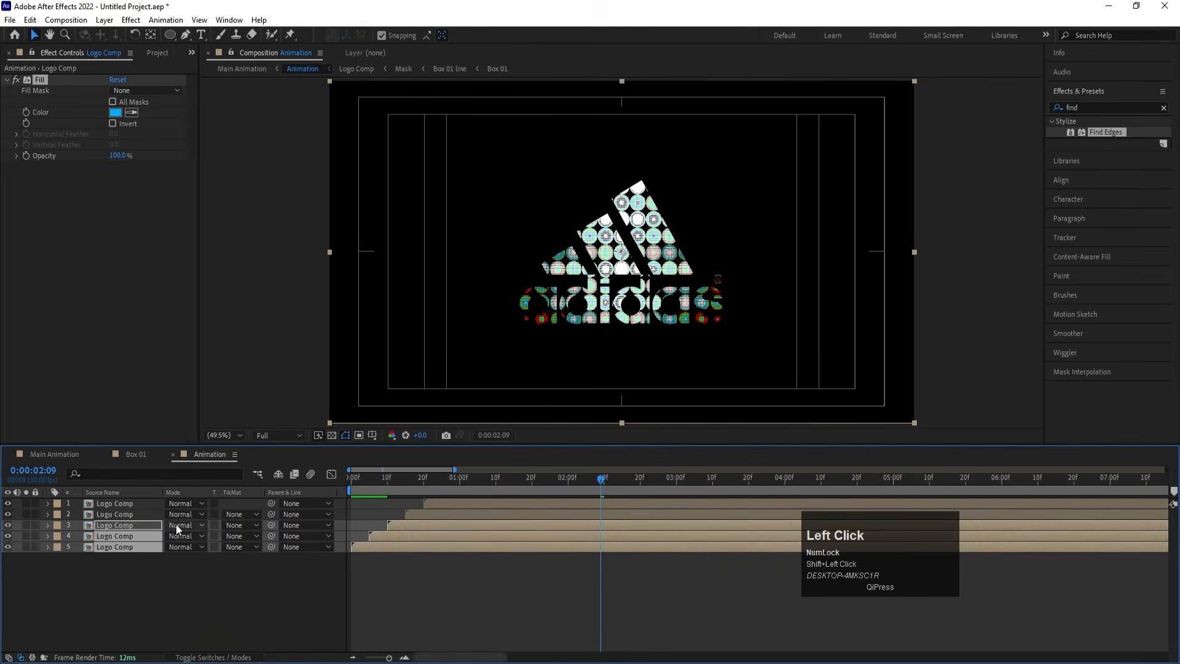
pyautogui.click(177, 528)
pyautogui.click(246, 268)
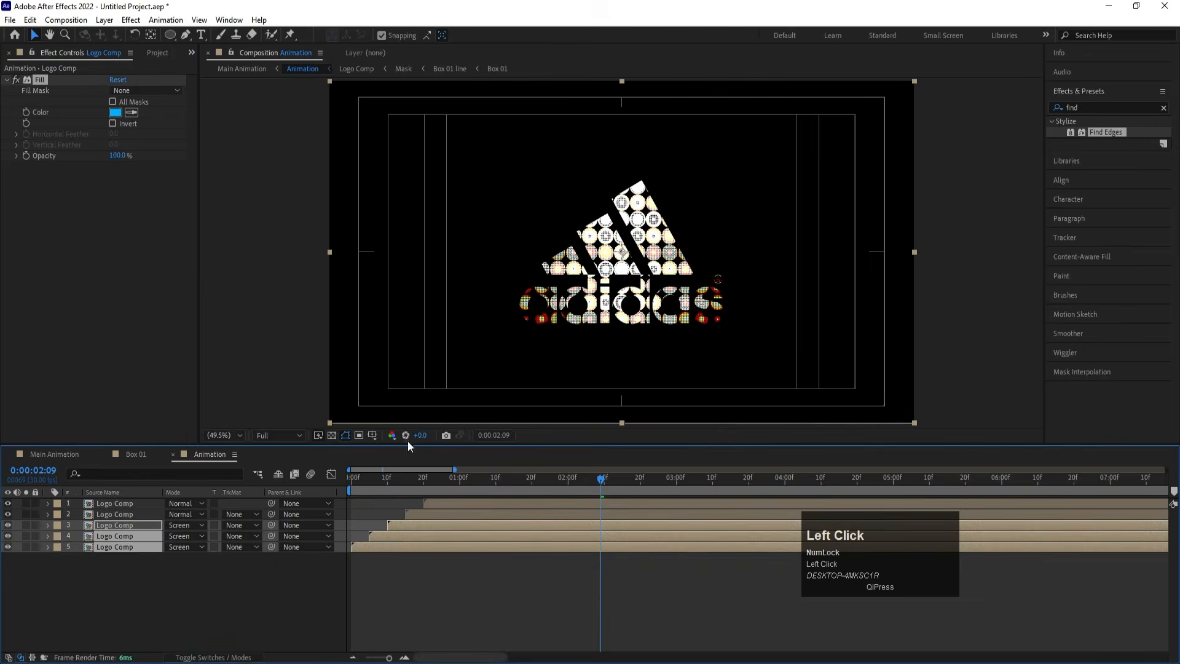
pyautogui.press('space')
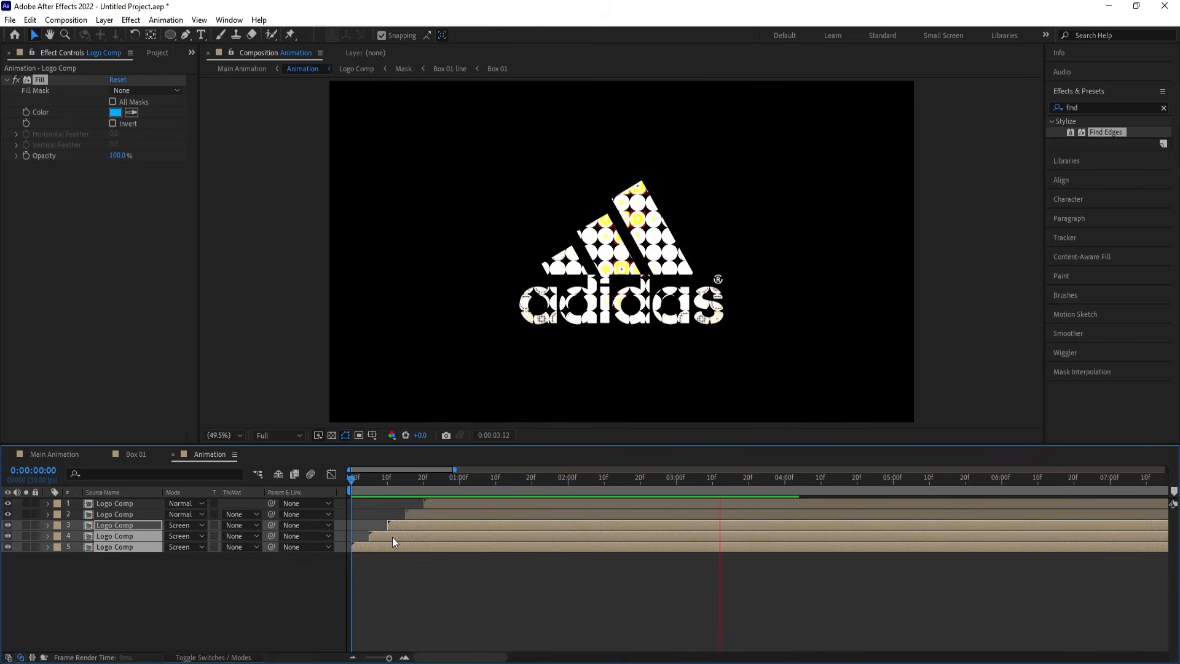
pyautogui.press('space')
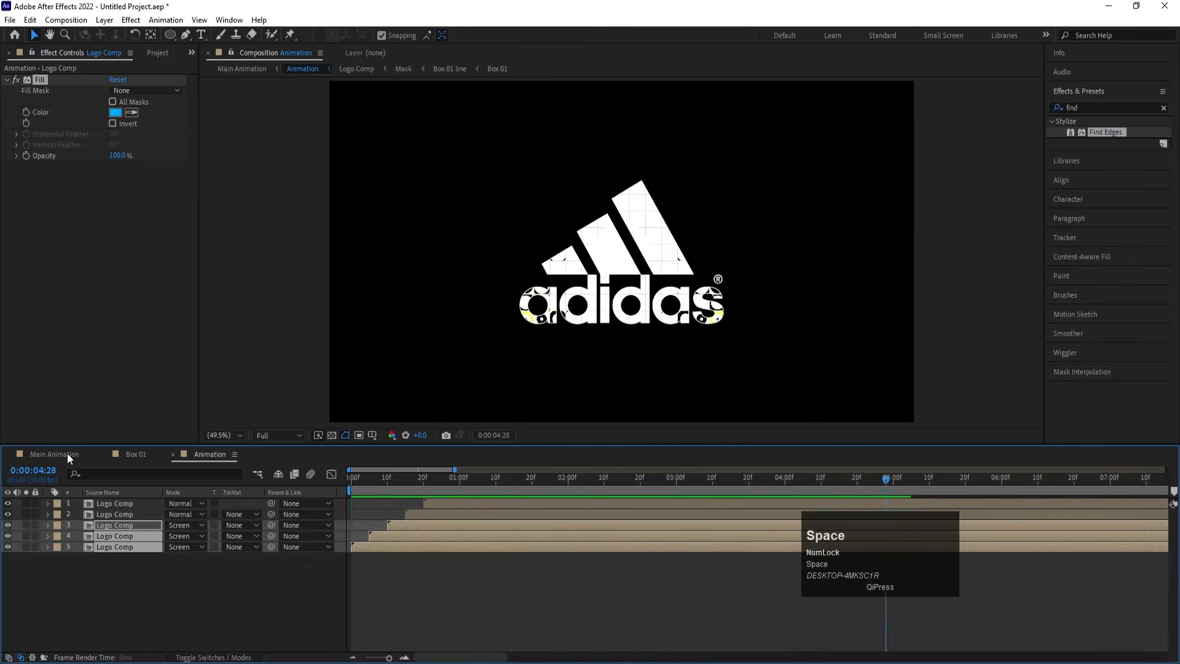
# Return to the Main Animation composition and preview the full logo reveal from the start
pyautogui.click(70, 455)
pyautogui.click(359, 478)
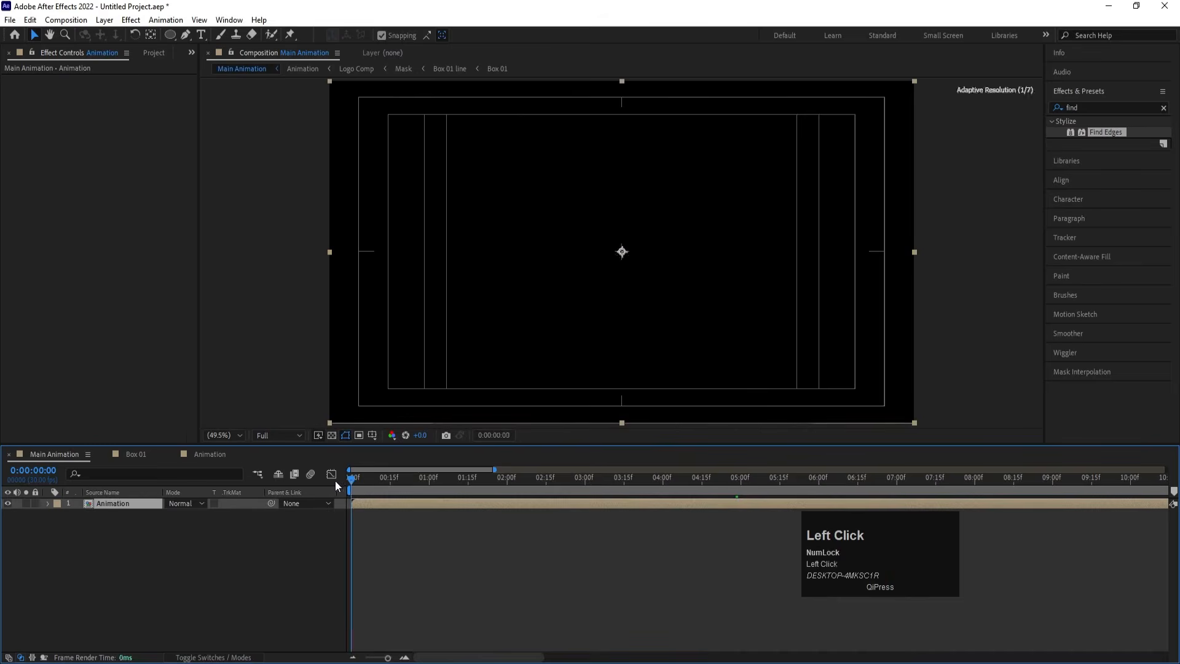
pyautogui.press('space')
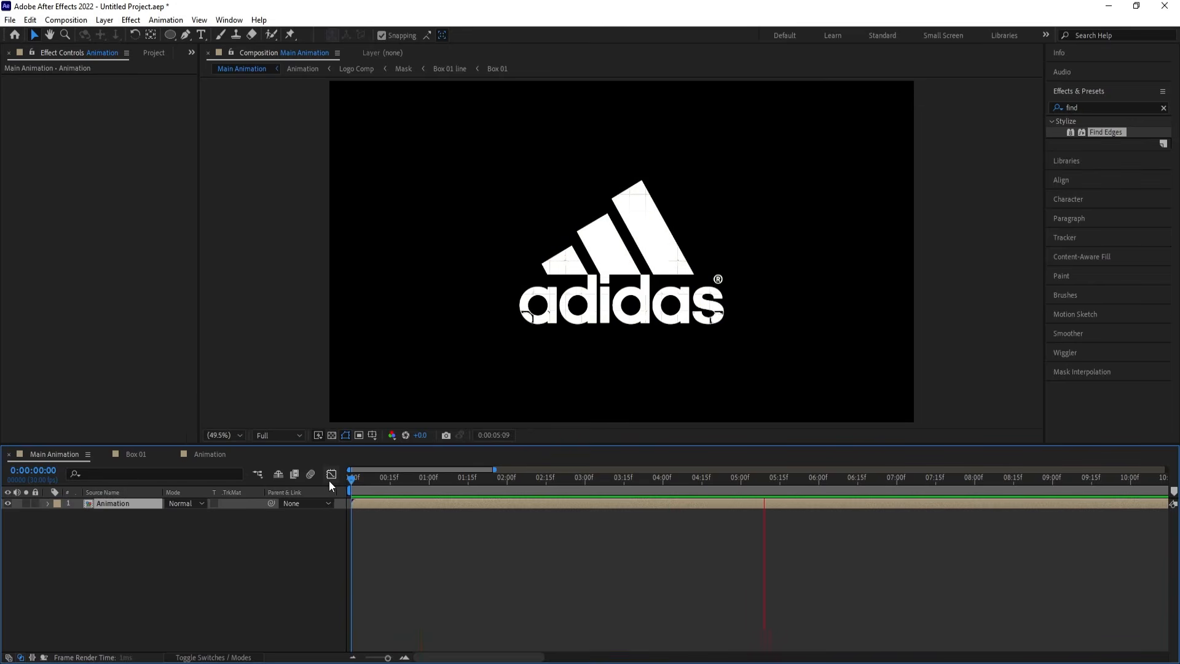
pyautogui.press('space')
pyautogui.click(184, 559)
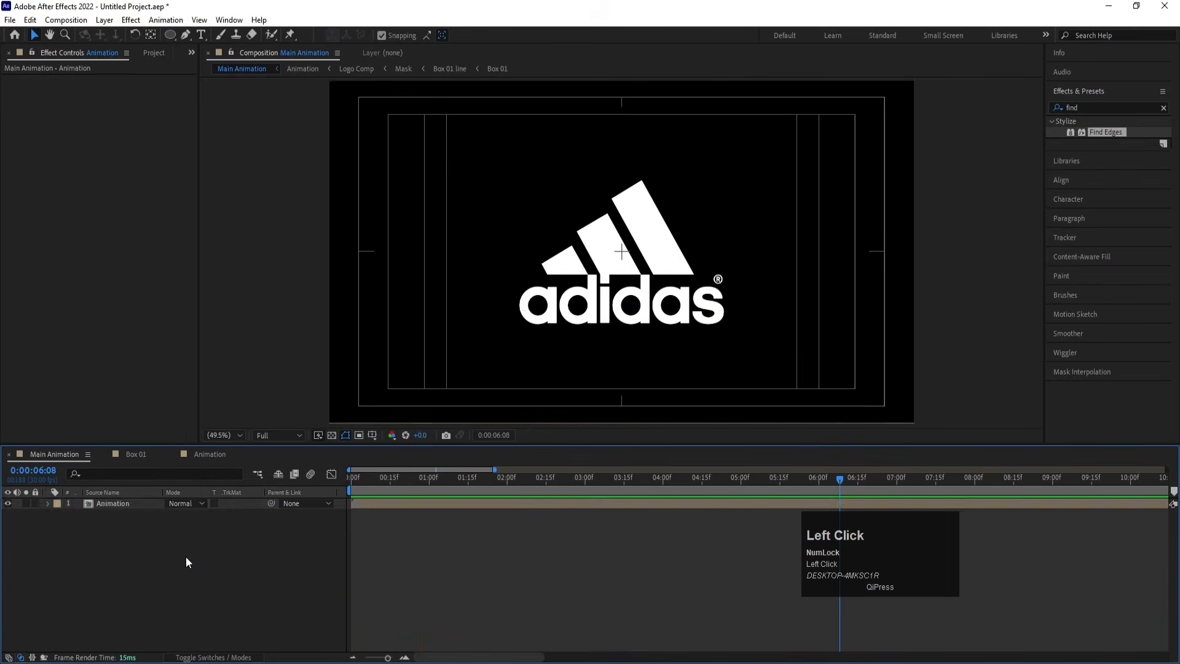
# Duplicate the Animation layer and flip the copy vertically by unlinking its Scale and setting the vertical value to -100%
pyautogui.click(105, 504)
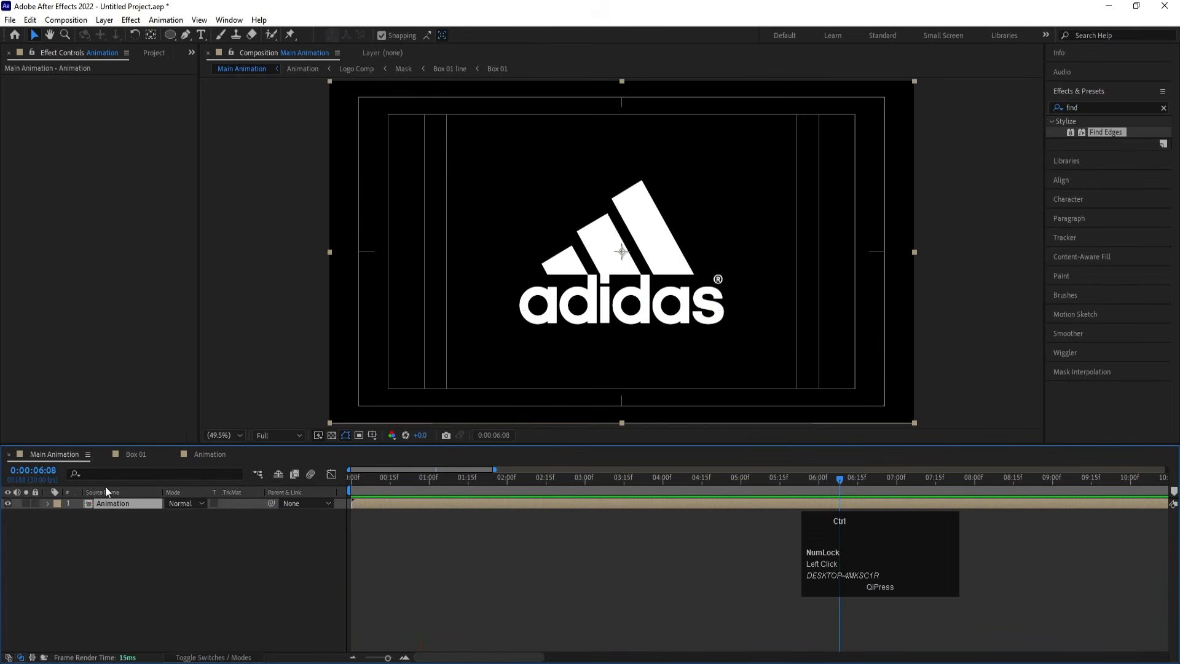
pyautogui.hotkey('ctrl', 'd')
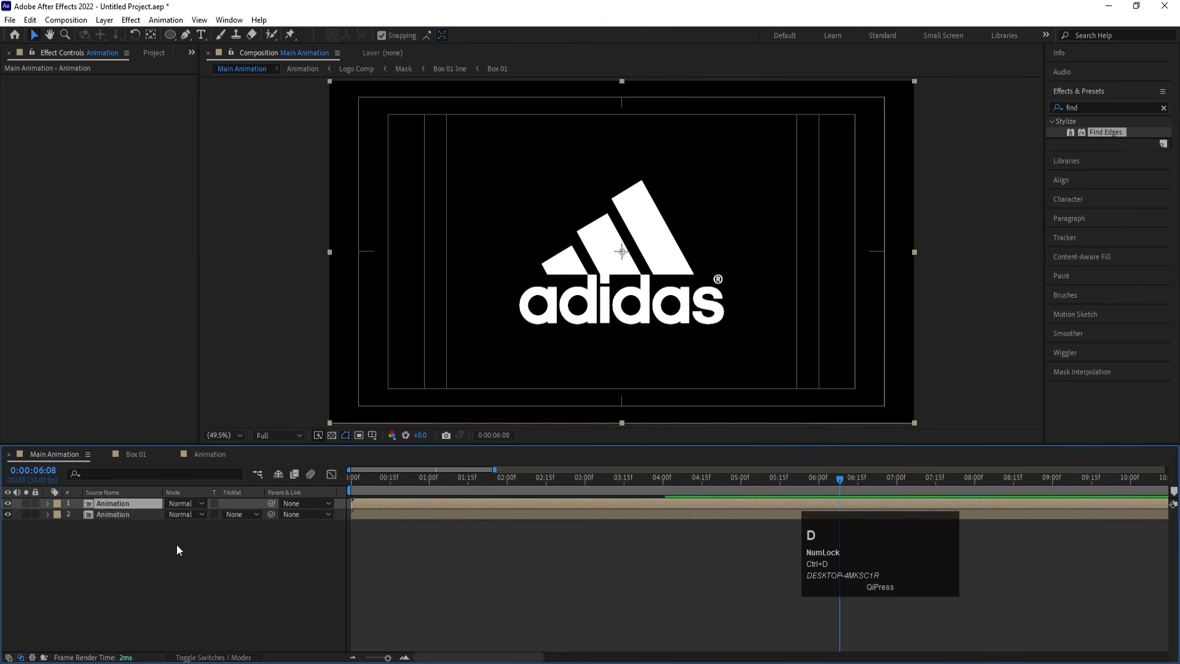
pyautogui.press('s')
pyautogui.click(170, 518)
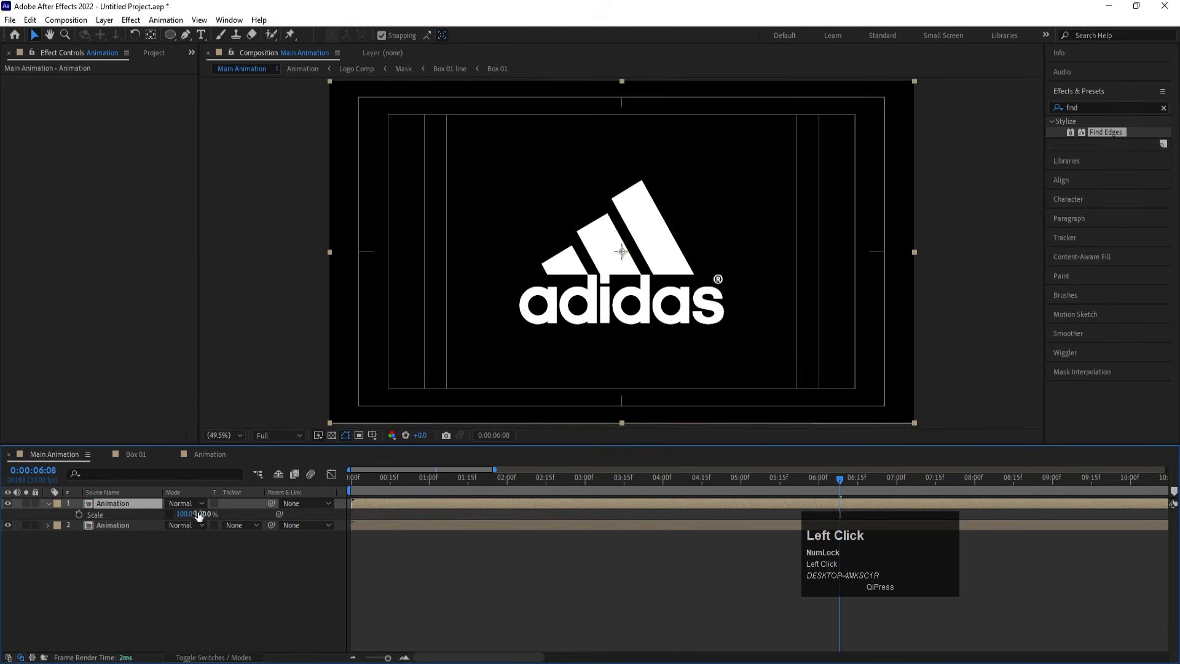
pyautogui.press('Return')
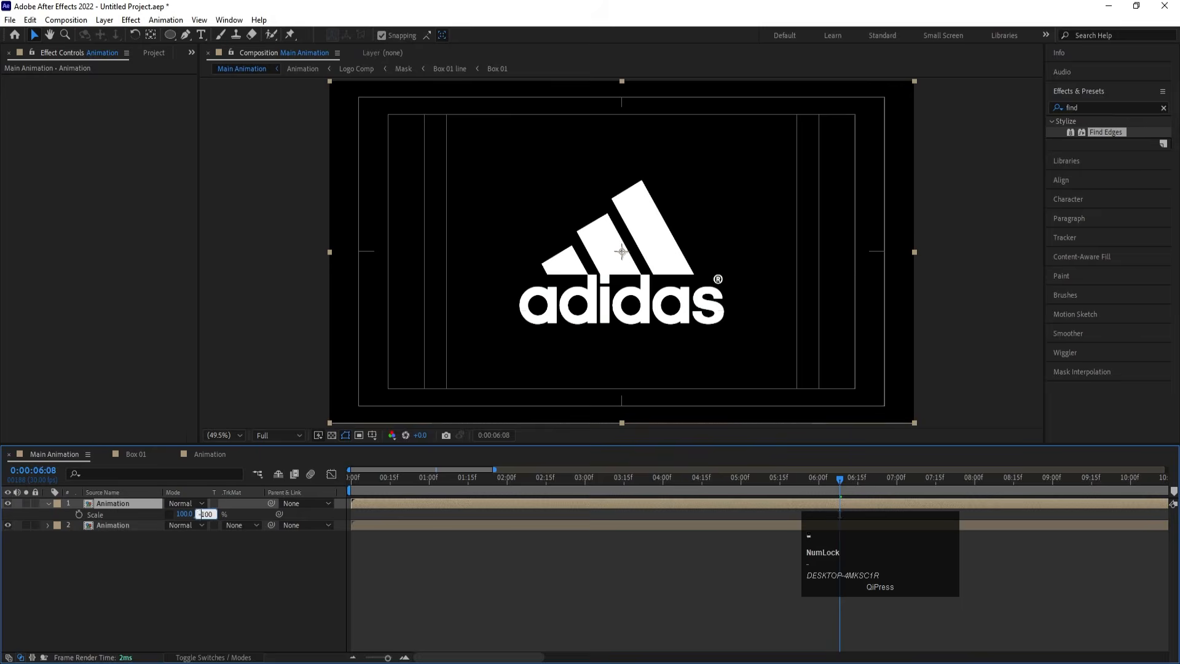
# Move the flipped Animation copy directly beneath the upright logo, at position 960, 994
pyautogui.press('p')
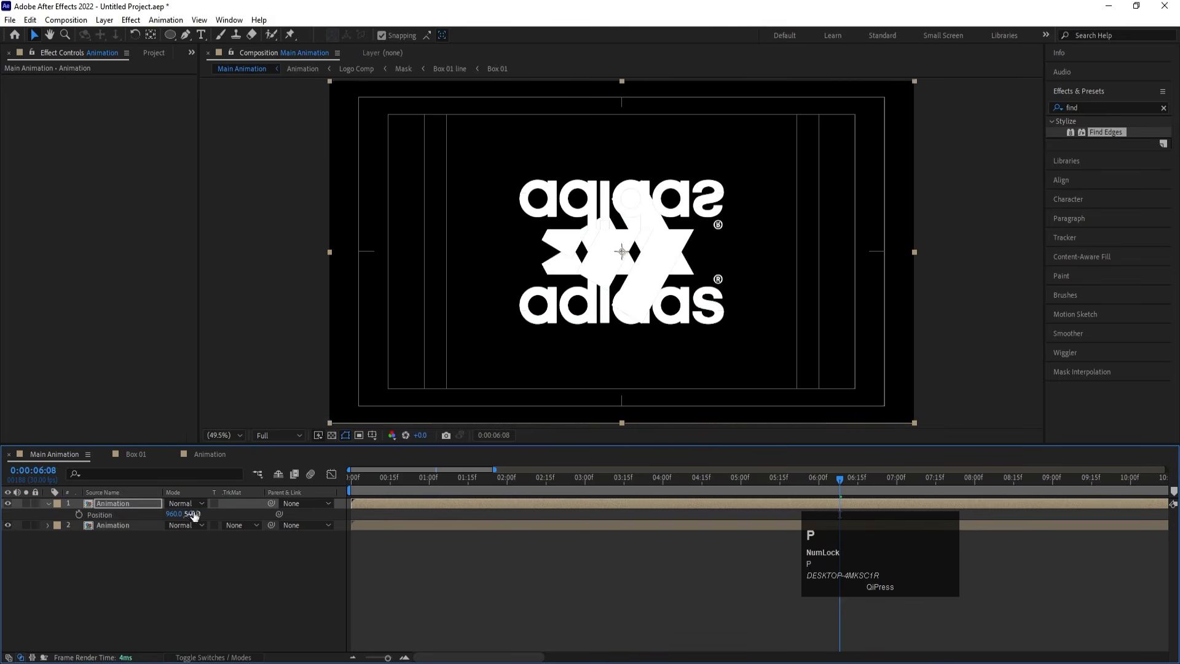
pyautogui.moveTo(192, 514); pyautogui.dragTo(399, 574)
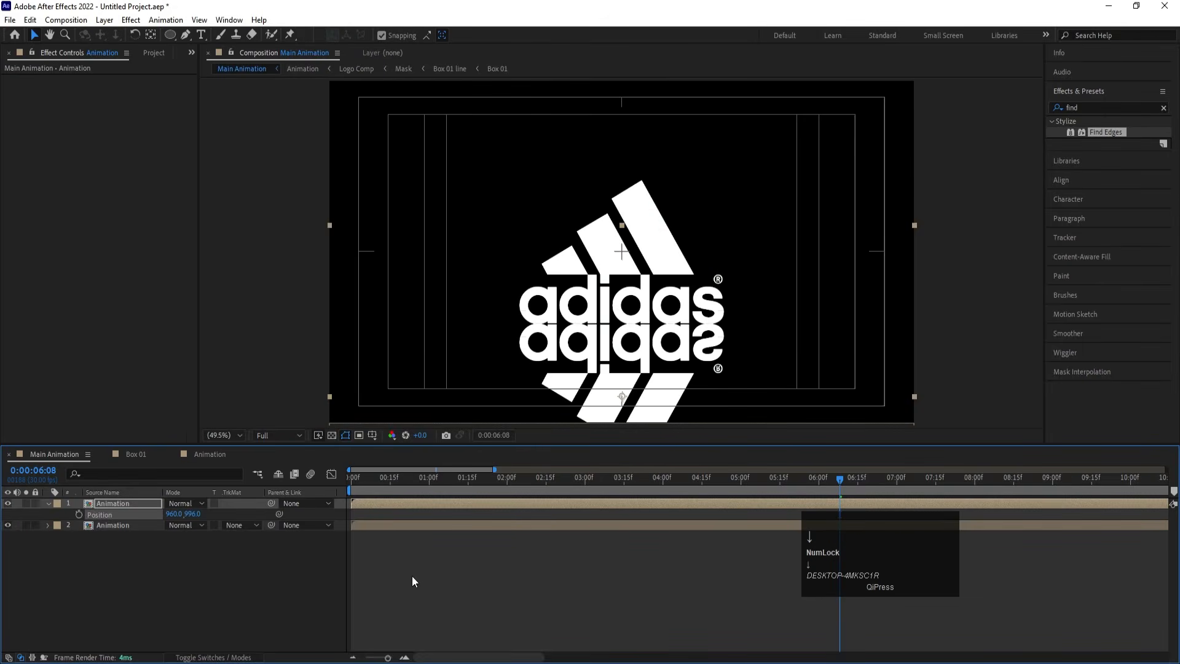
pyautogui.click(184, 580)
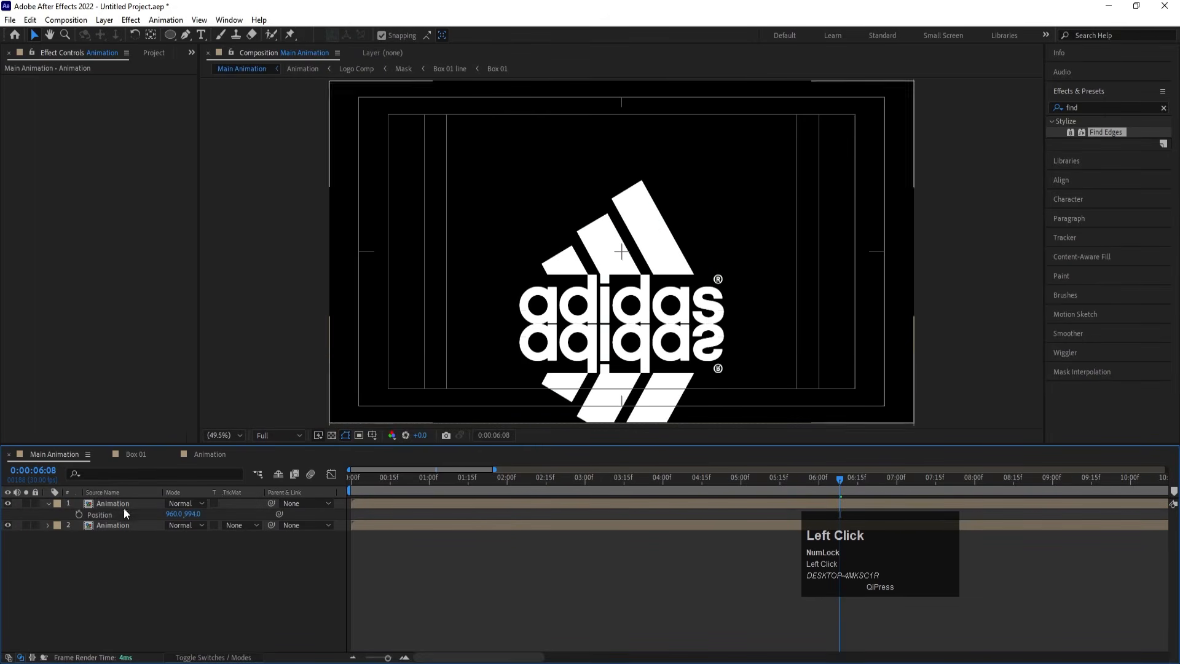
# Draw a rectangular mask on the flipped Animation layer, wider than the frame and ending just below the mirrored adidas lettering
pyautogui.click(98, 493)
pyautogui.click(111, 503)
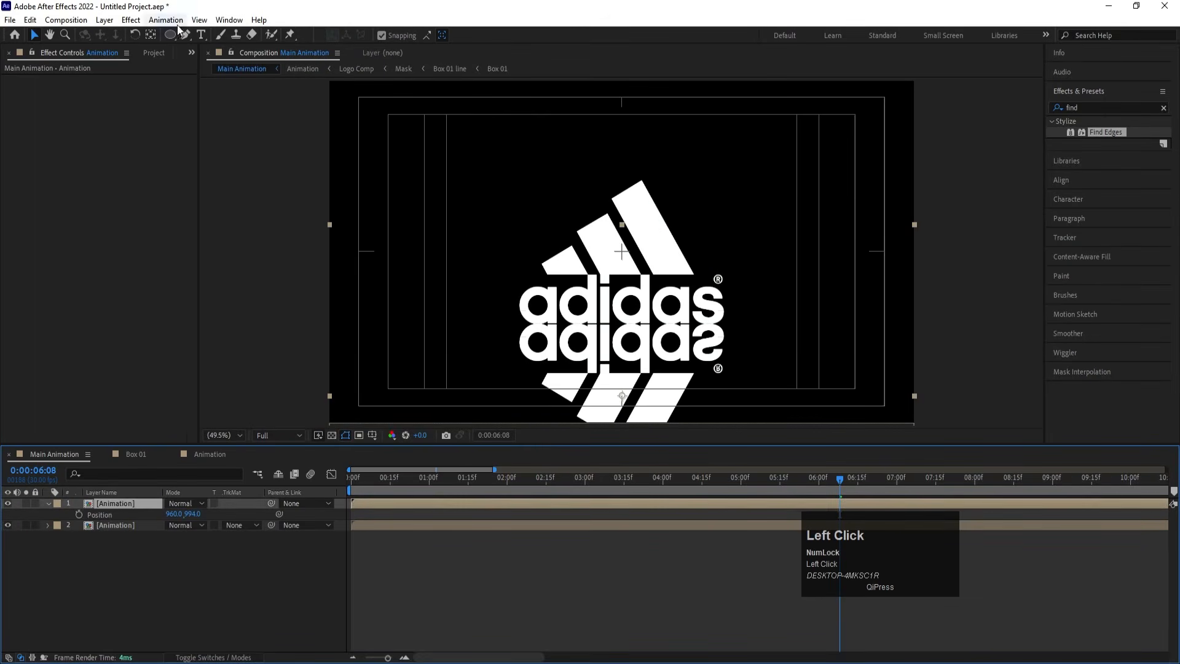
pyautogui.moveTo(170, 35); pyautogui.dragTo(209, 35)
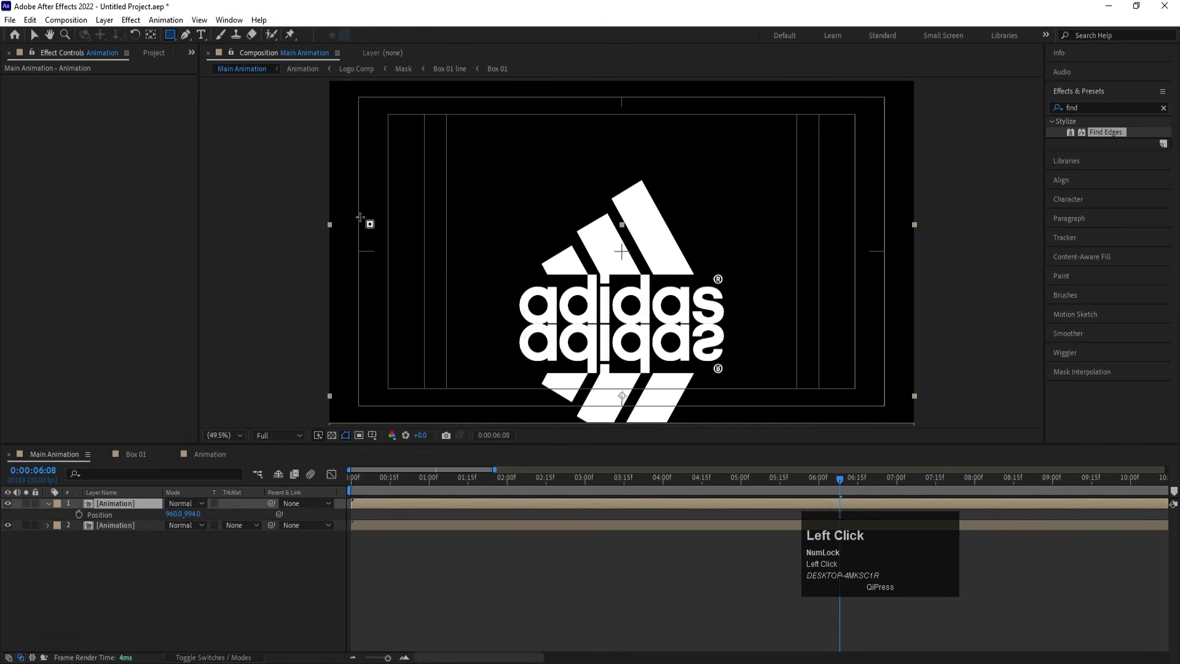
pyautogui.moveTo(285, 185); pyautogui.dragTo(941, 373)
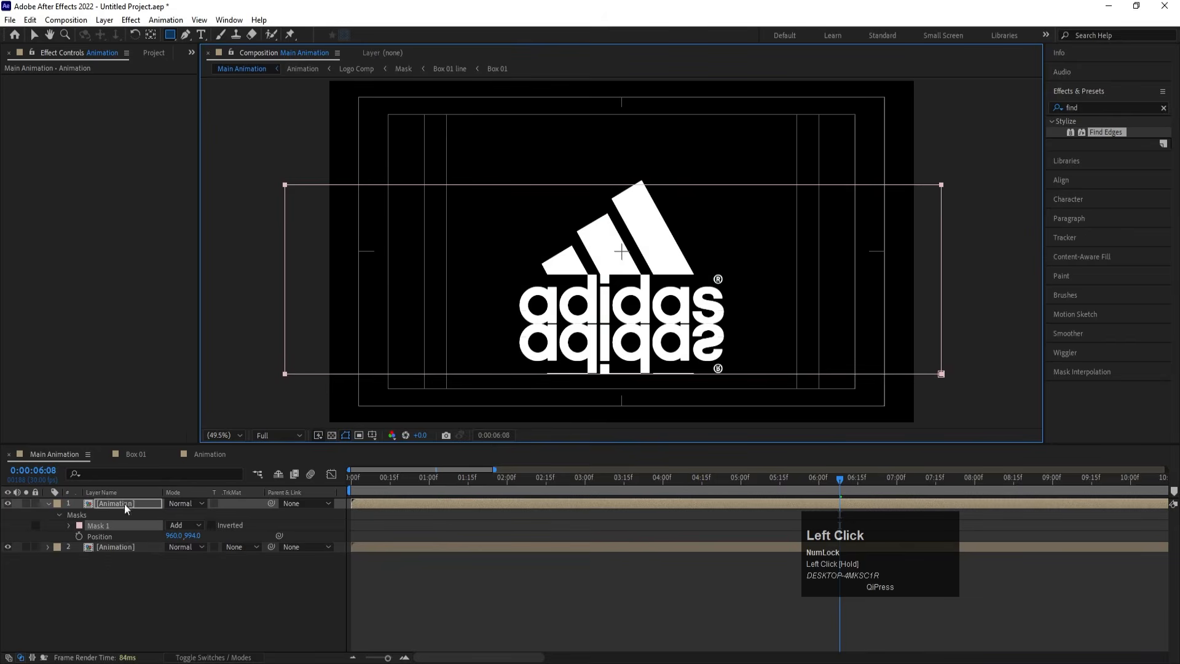
# Set the Mask Feather of Mask 1 on the flipped Animation layer to 227 pixels
pyautogui.click(69, 526)
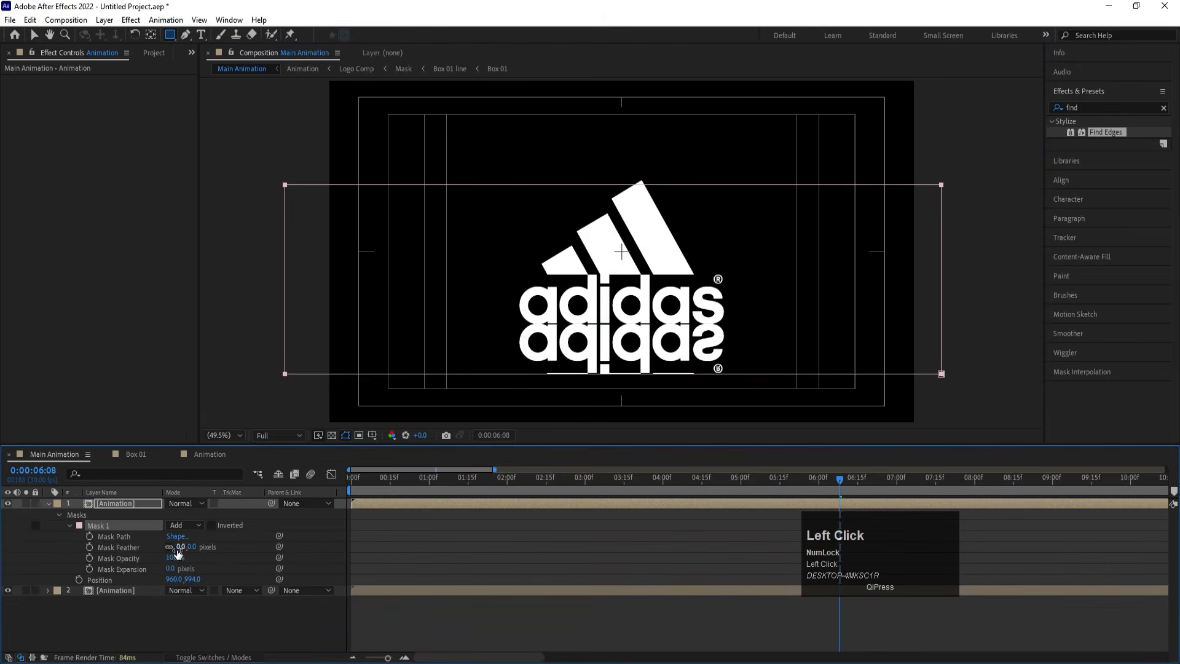
pyautogui.moveTo(179, 546); pyautogui.dragTo(306, 531)
pyautogui.click(424, 527)
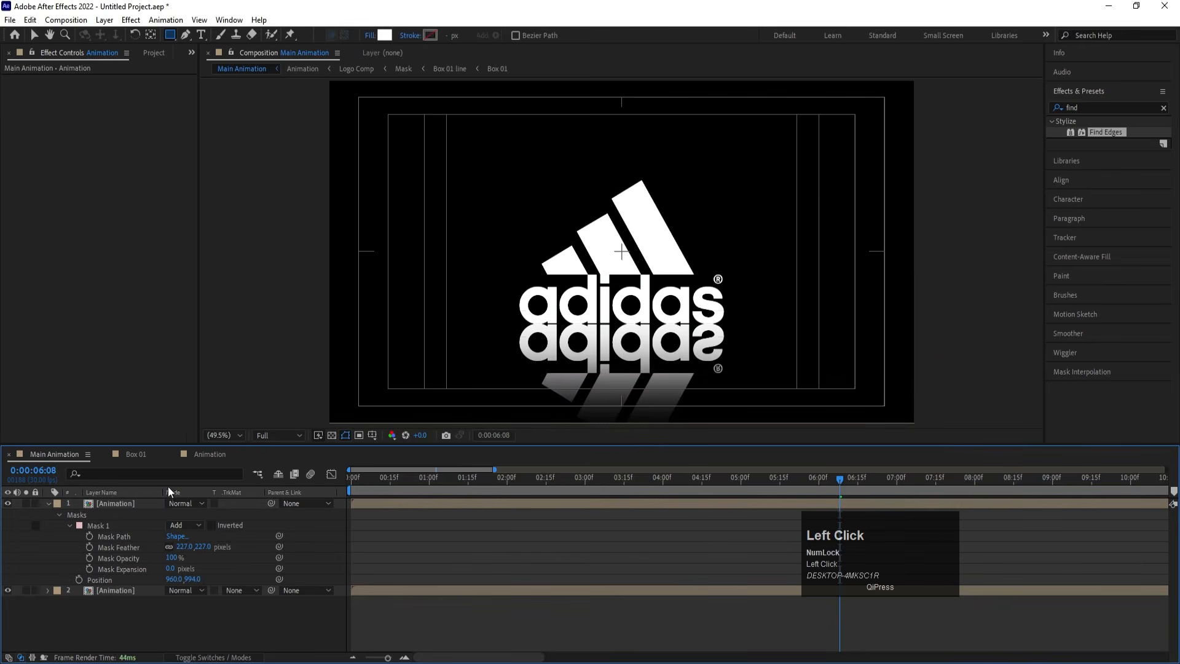
# Set the opacity of the flipped Animation layer to 40%
pyautogui.click(161, 504)
pyautogui.press('t')
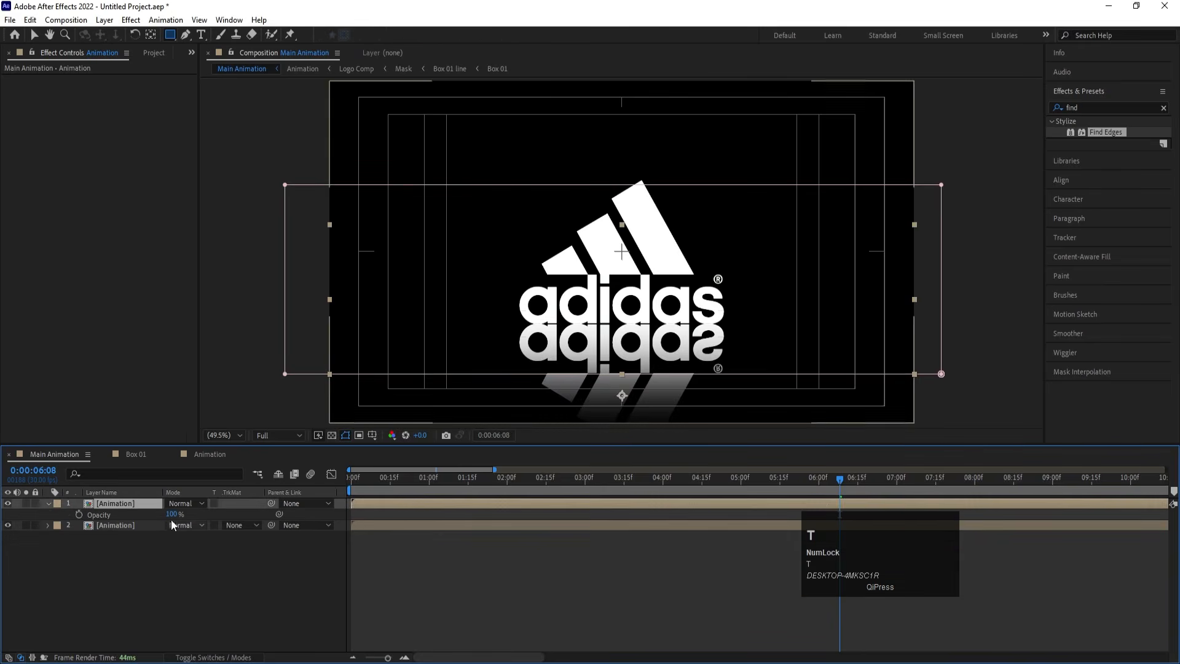
pyautogui.click(171, 515)
pyautogui.write('40')
pyautogui.press('Return')
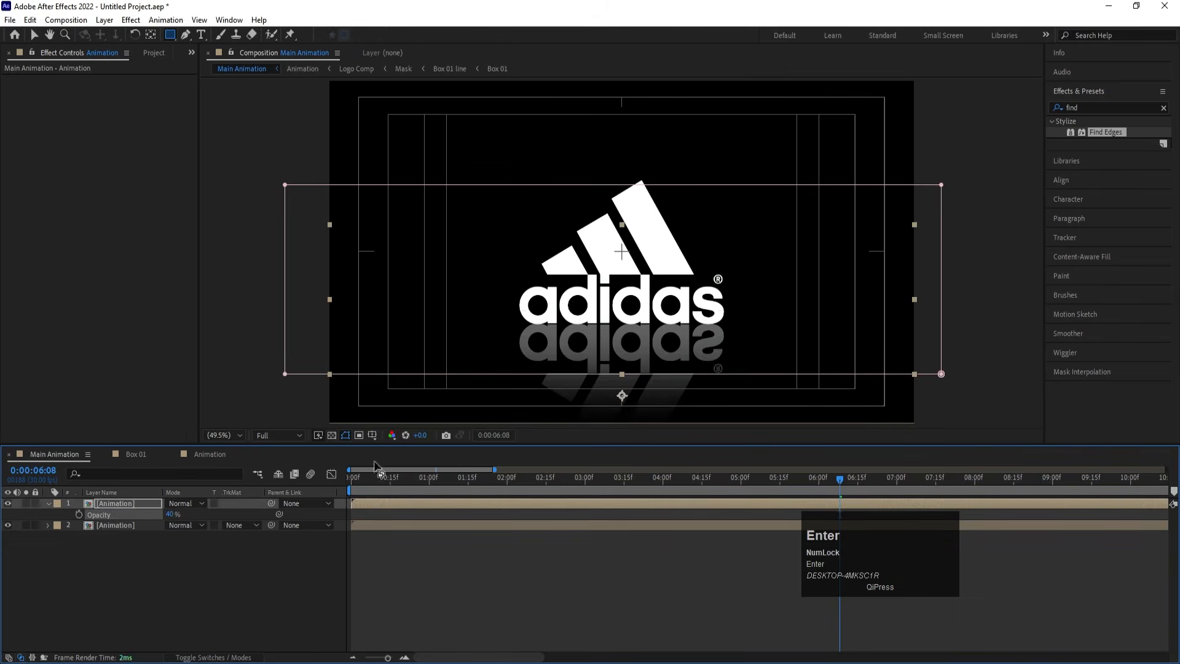
# Preview the logo reveal with its reflection from the start of Main Animation
pyautogui.click(353, 479)
pyautogui.press('space')
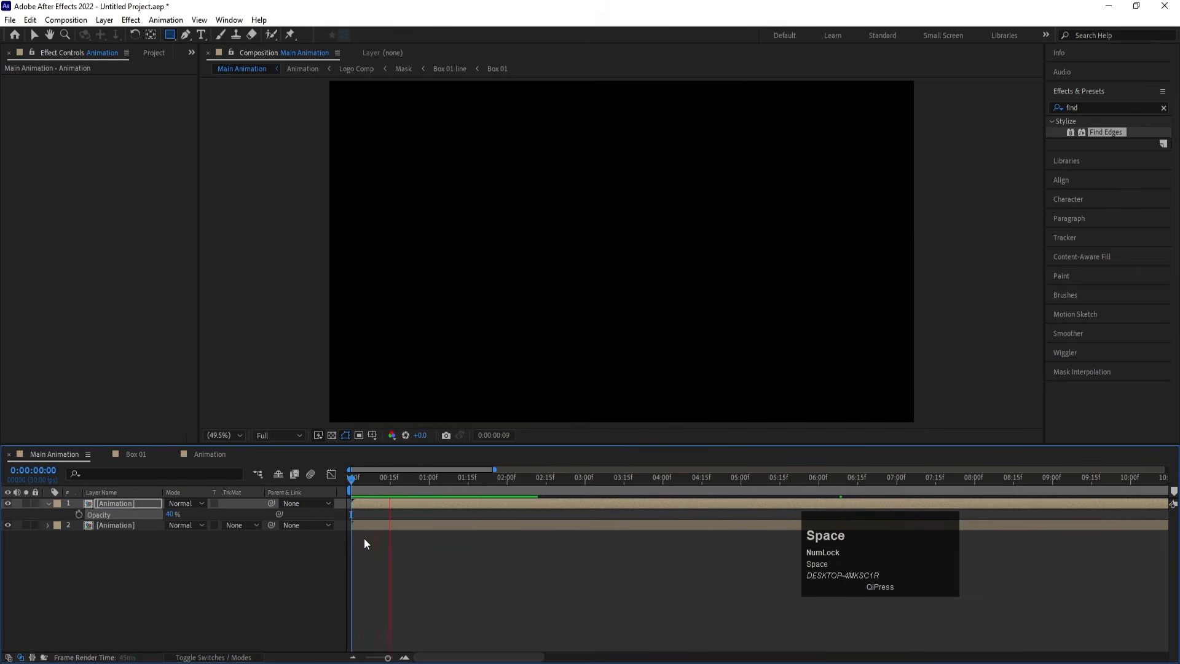
pyautogui.press('-')
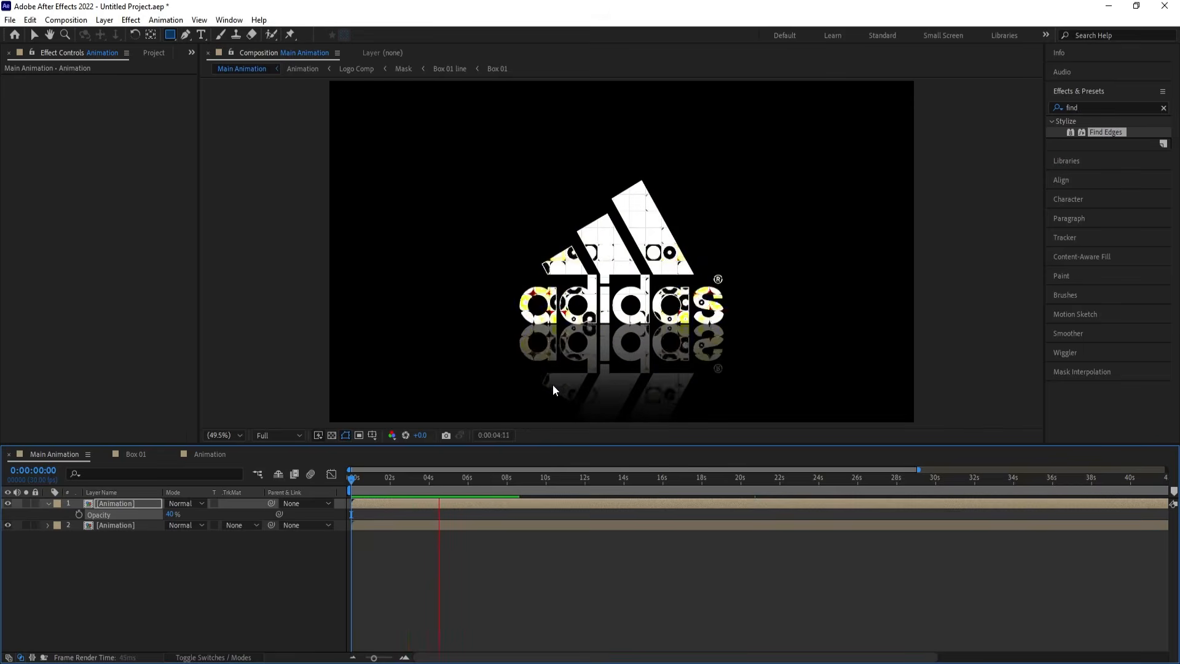
pyautogui.press('space')
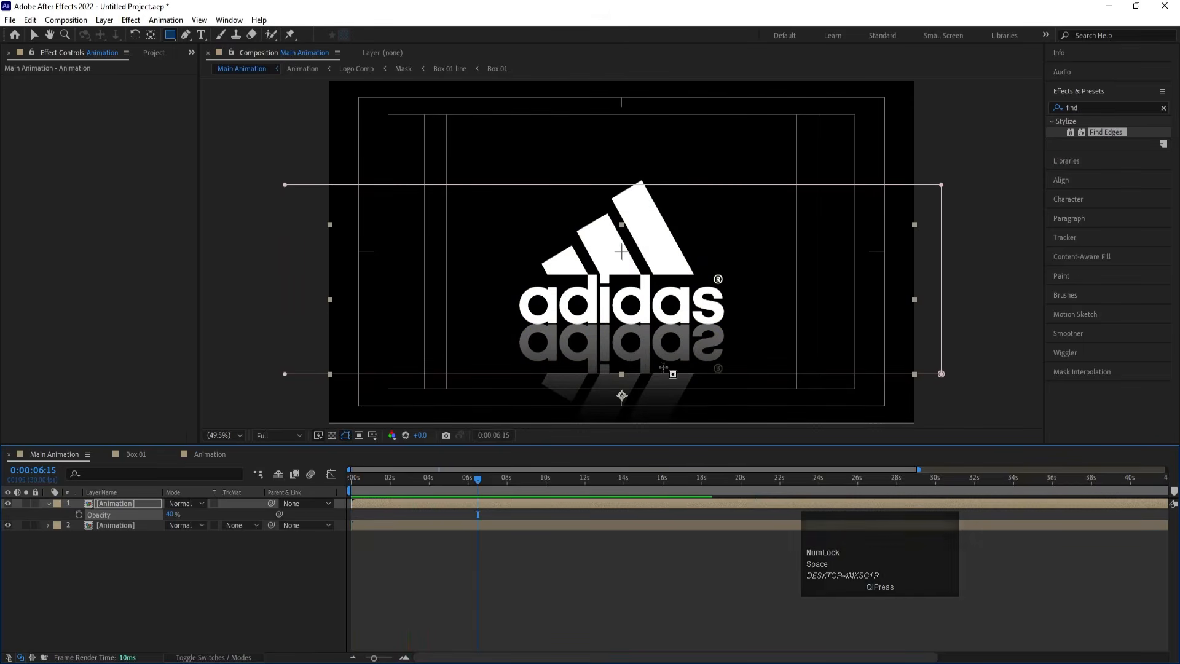
# Create a new composition named Fractal noise, 1920 px wide and 1080 px high
pyautogui.click(198, 592)
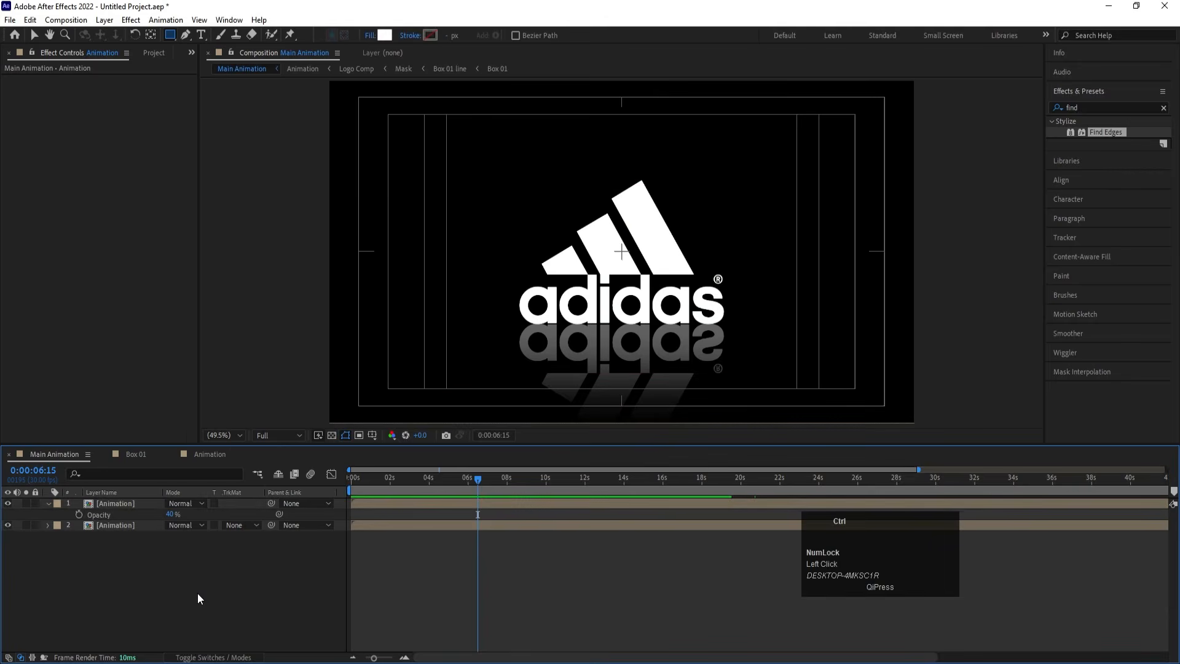
pyautogui.hotkey('ctrl', 'k')
pyautogui.write('Frac')
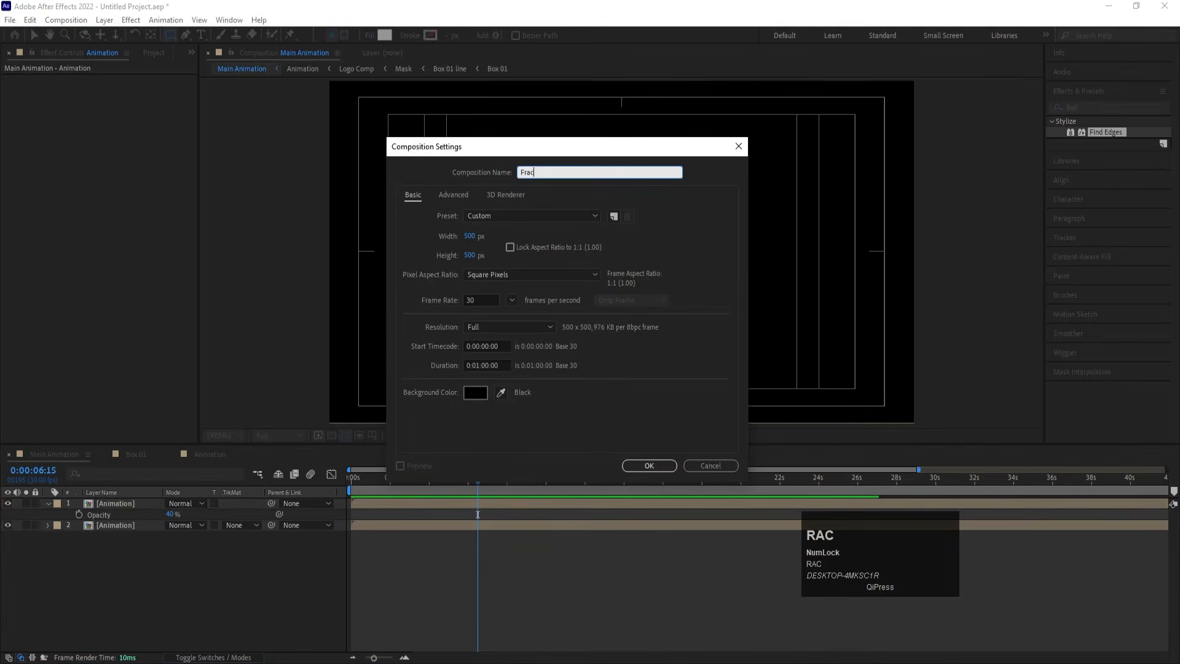
pyautogui.write('tal no')
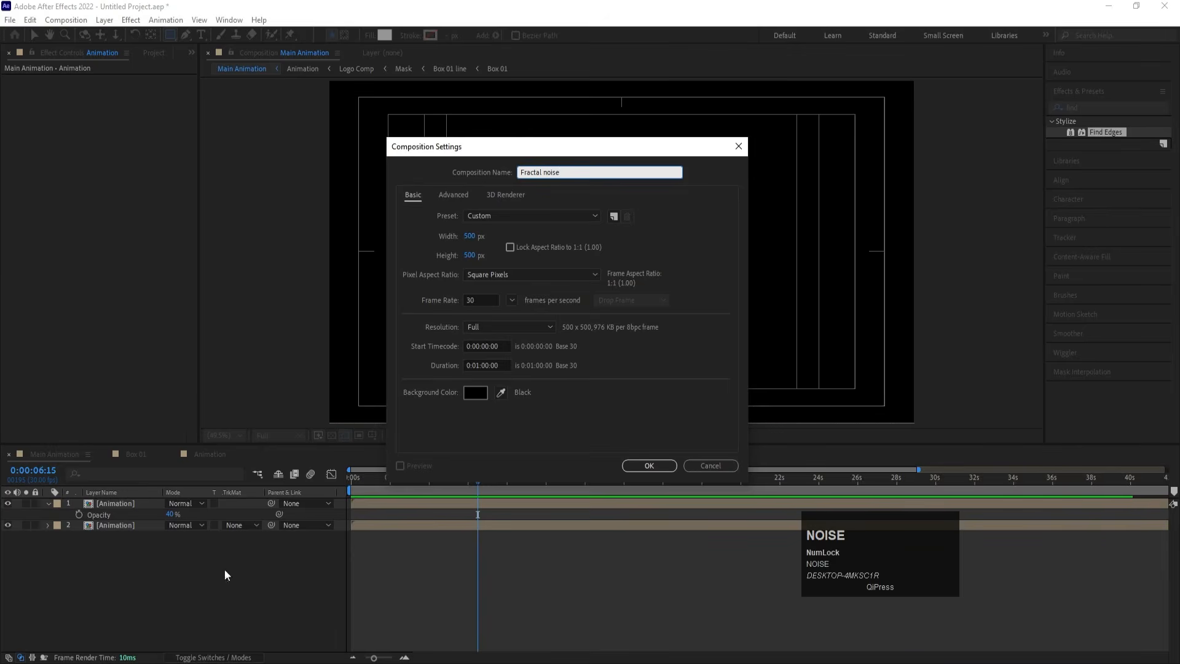
pyautogui.write('ise')
pyautogui.click(471, 236)
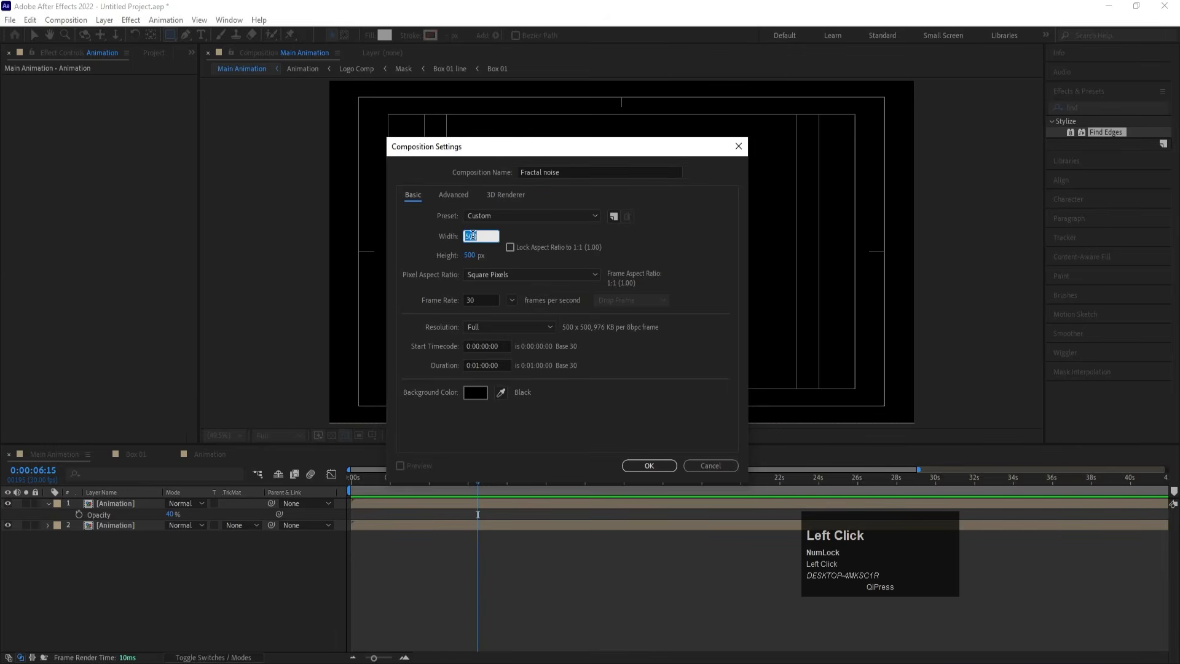
pyautogui.write('1920')
pyautogui.click(471, 255)
pyautogui.write('1')
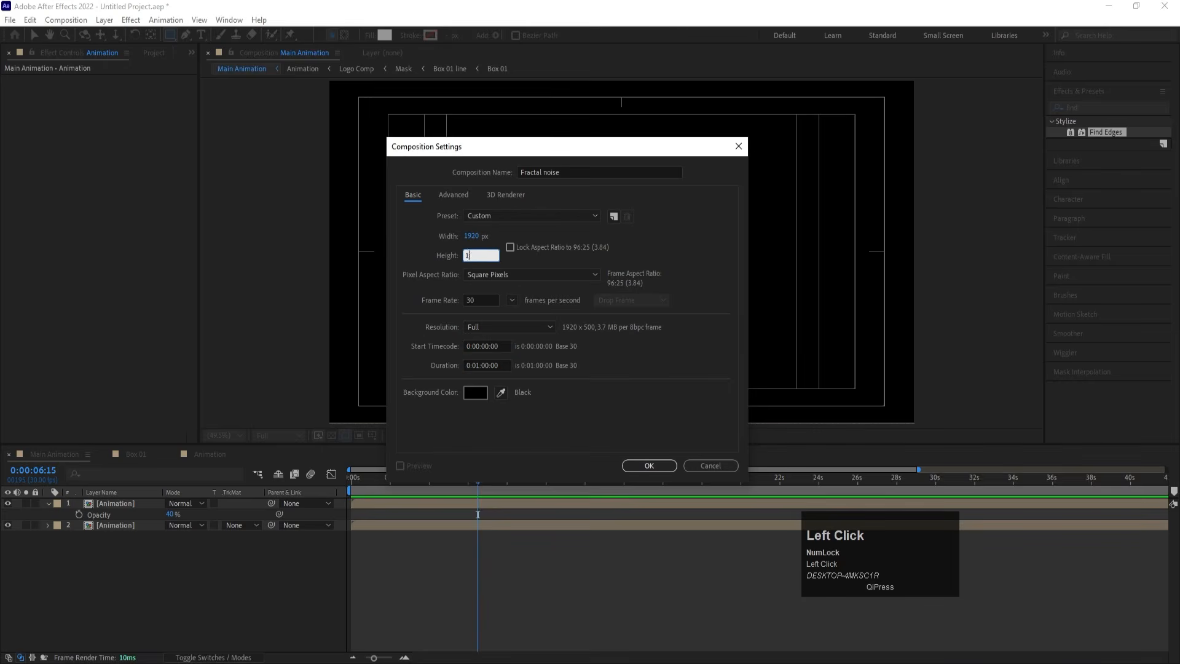
pyautogui.write('080')
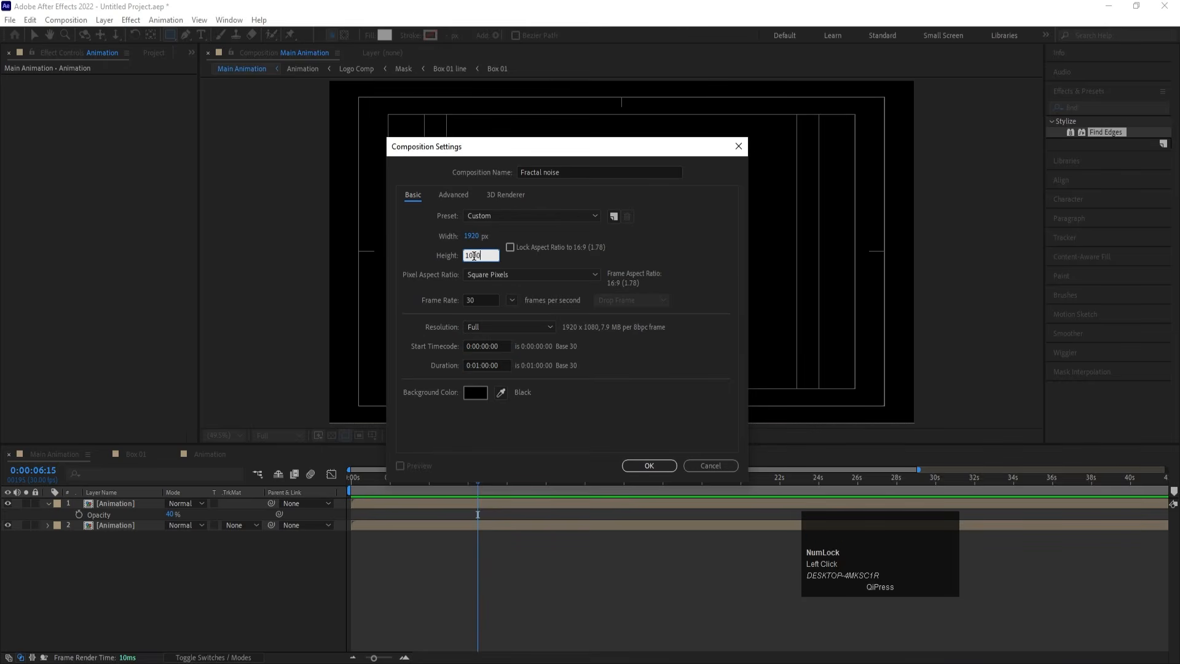
pyautogui.press('Return')
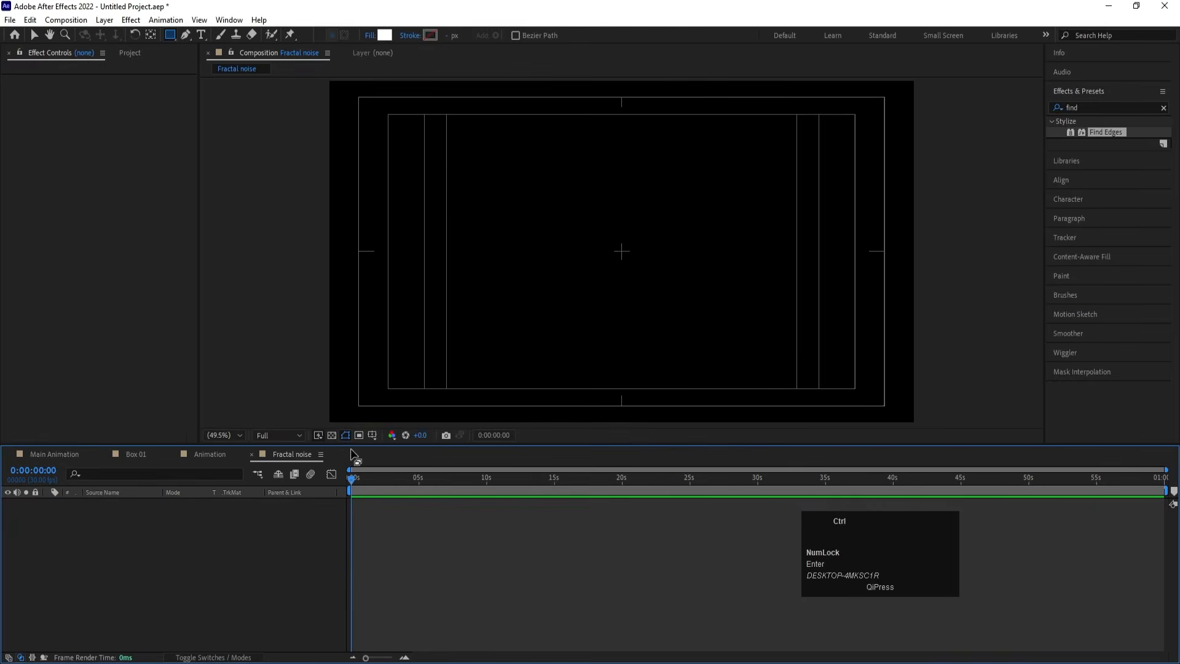
# Add a full-frame white solid to the Fractal noise composition and apply the Fractal Noise effect to it
pyautogui.hotkey('ctrl', 'y')
pyautogui.press('Return')
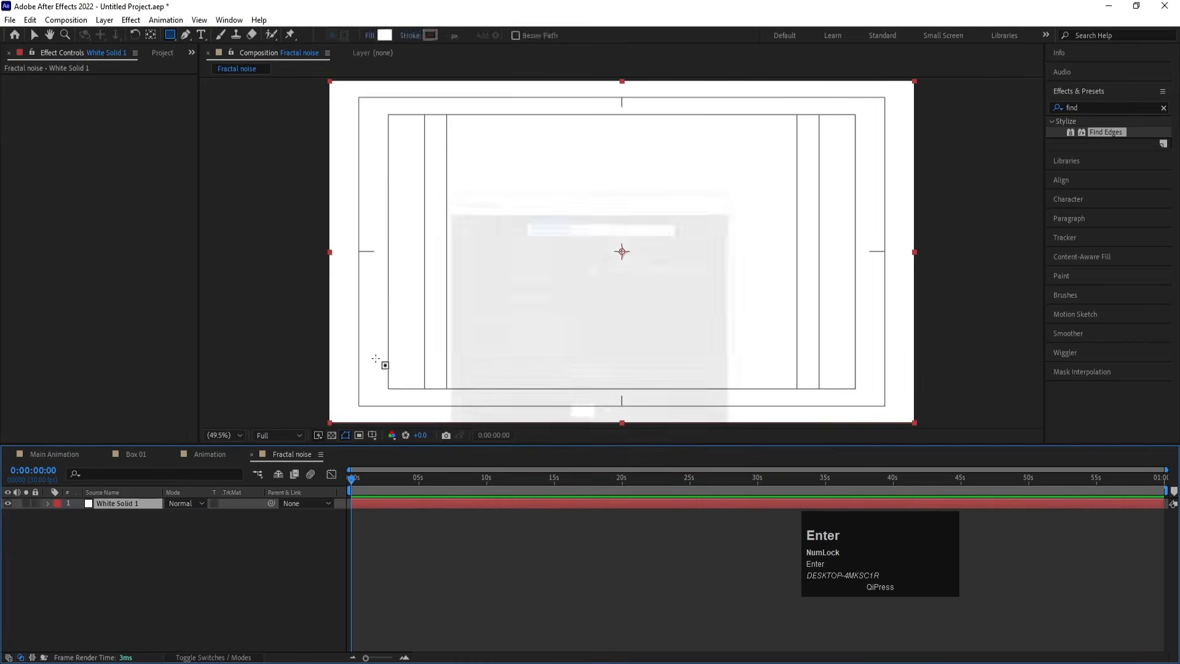
pyautogui.click(1107, 109)
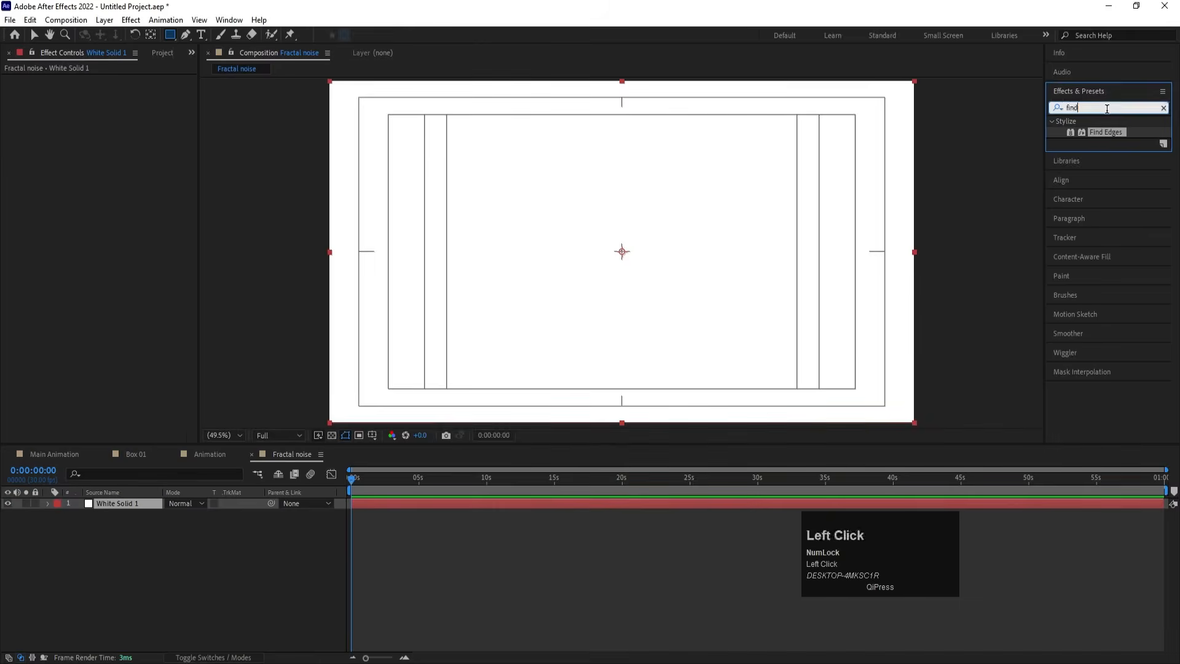
pyautogui.hotkey('ctrl', 'a')
pyautogui.write('fract')
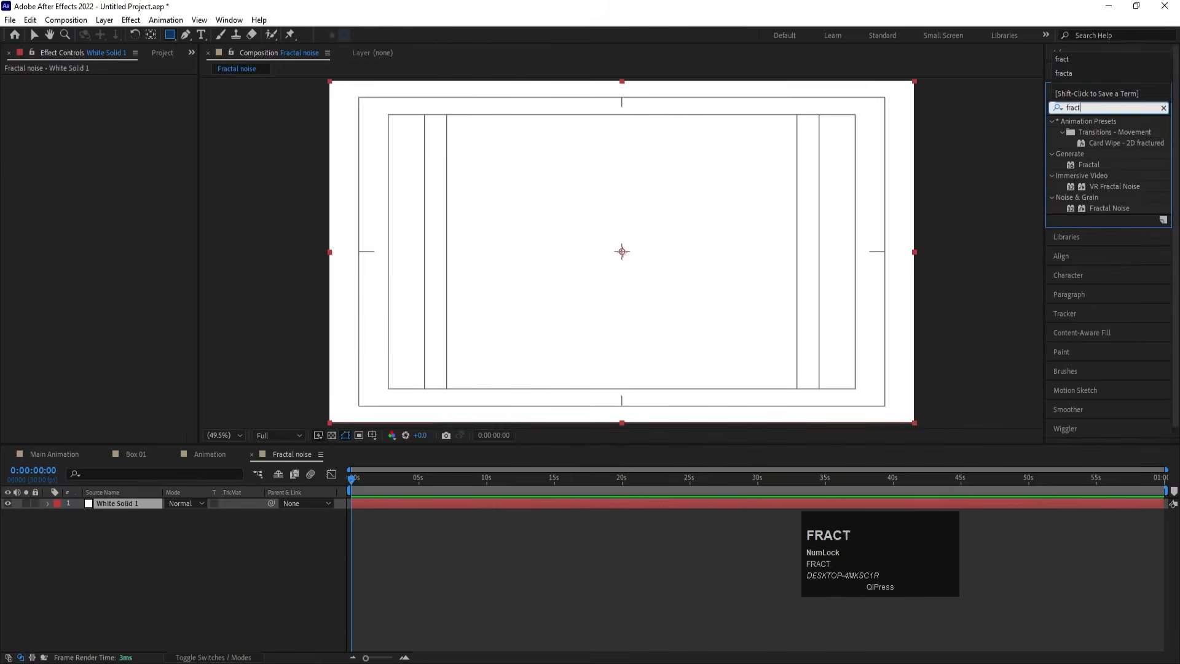
pyautogui.doubleClick(1107, 208)
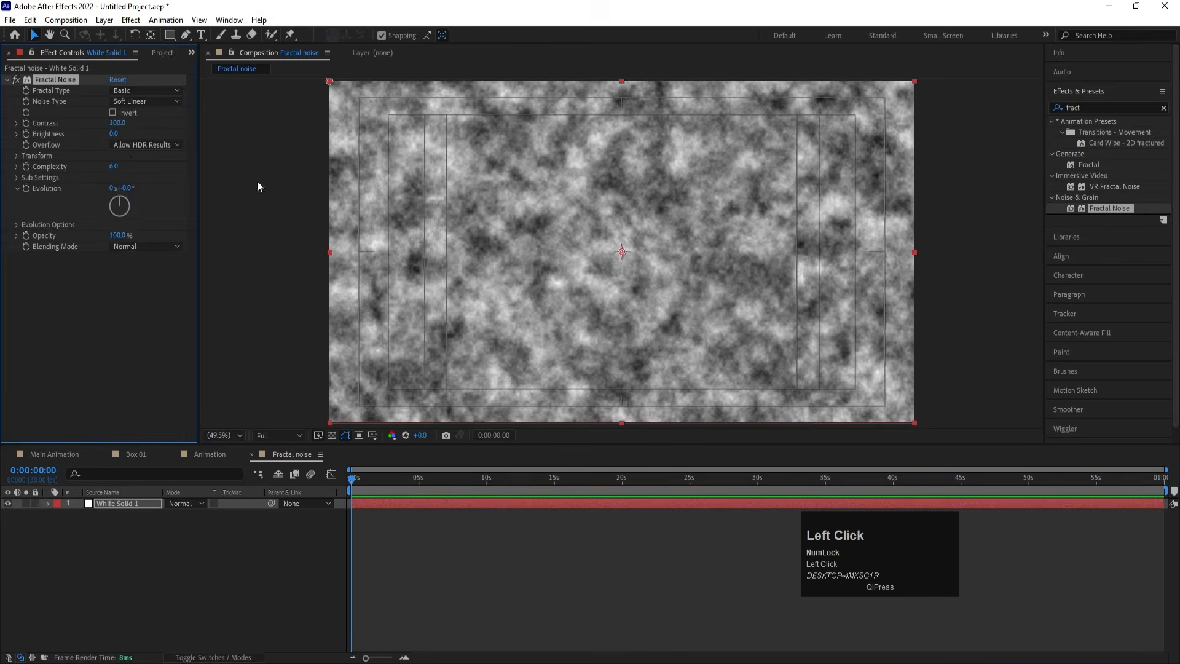
# Set the Fractal Noise contrast to 237, brightness to 7 and complexity to 2
pyautogui.moveTo(113, 136); pyautogui.dragTo(189, 117)
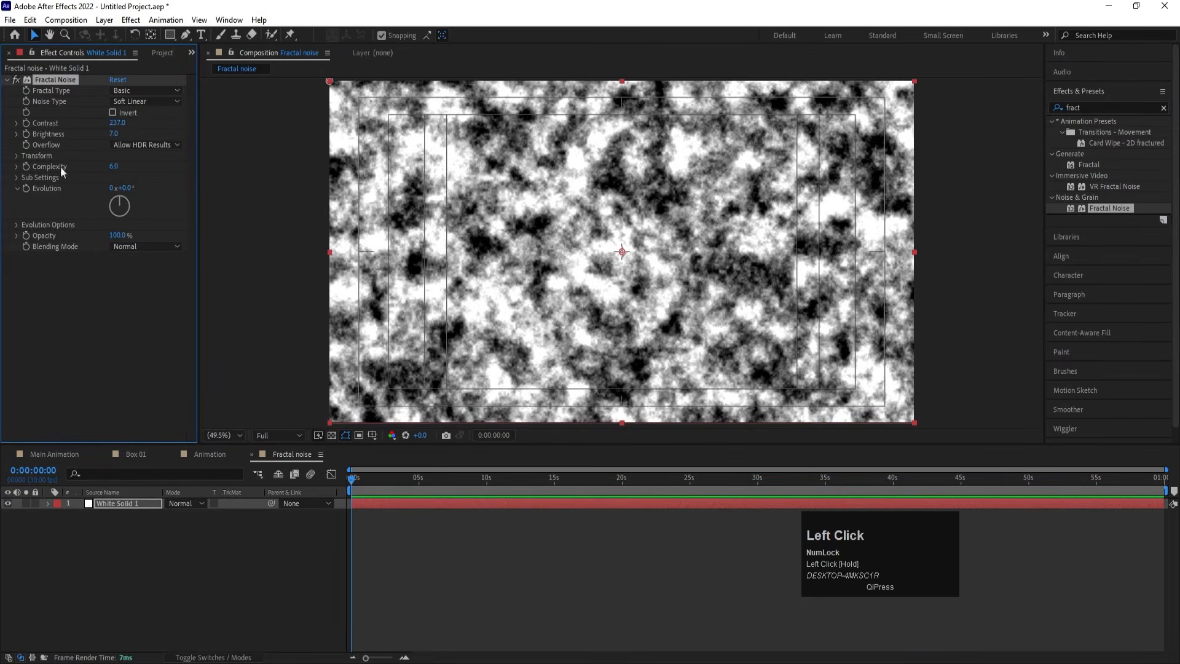
pyautogui.click(109, 166)
pyautogui.write('2')
pyautogui.press('Return')
# Turn off Uniform Scaling in the Fractal Noise transform, with Scale Width at 600 and Scale Height at 20
pyautogui.click(17, 155)
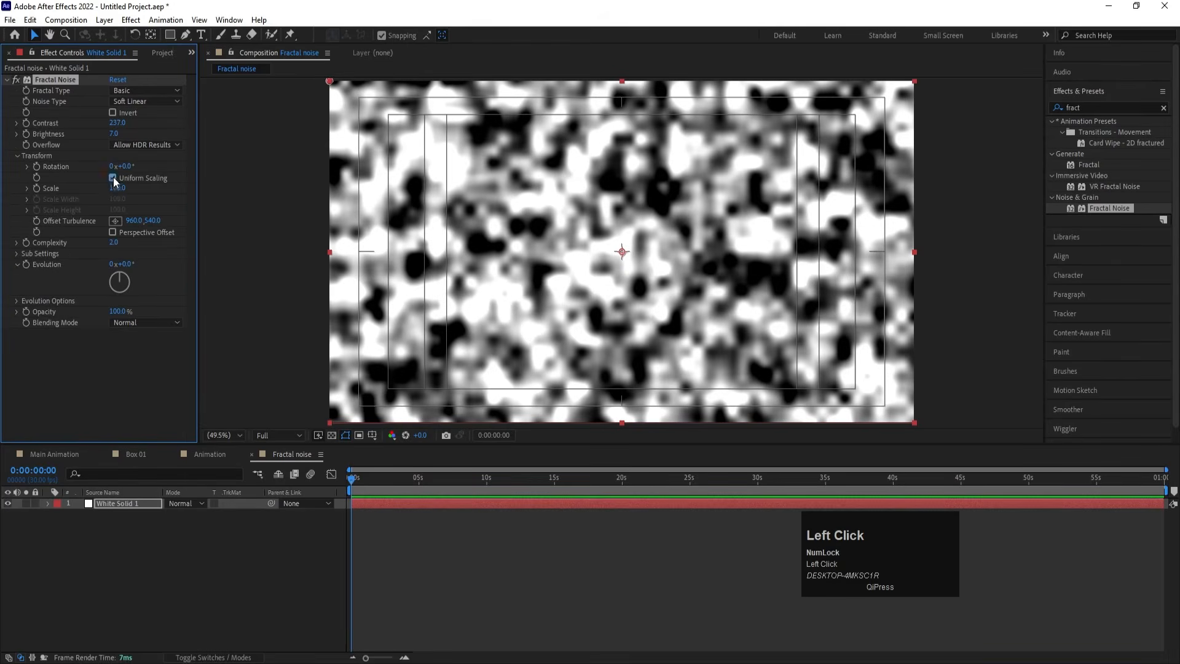
pyautogui.click(112, 178)
pyautogui.moveTo(66, 214); pyautogui.dragTo(189, 219)
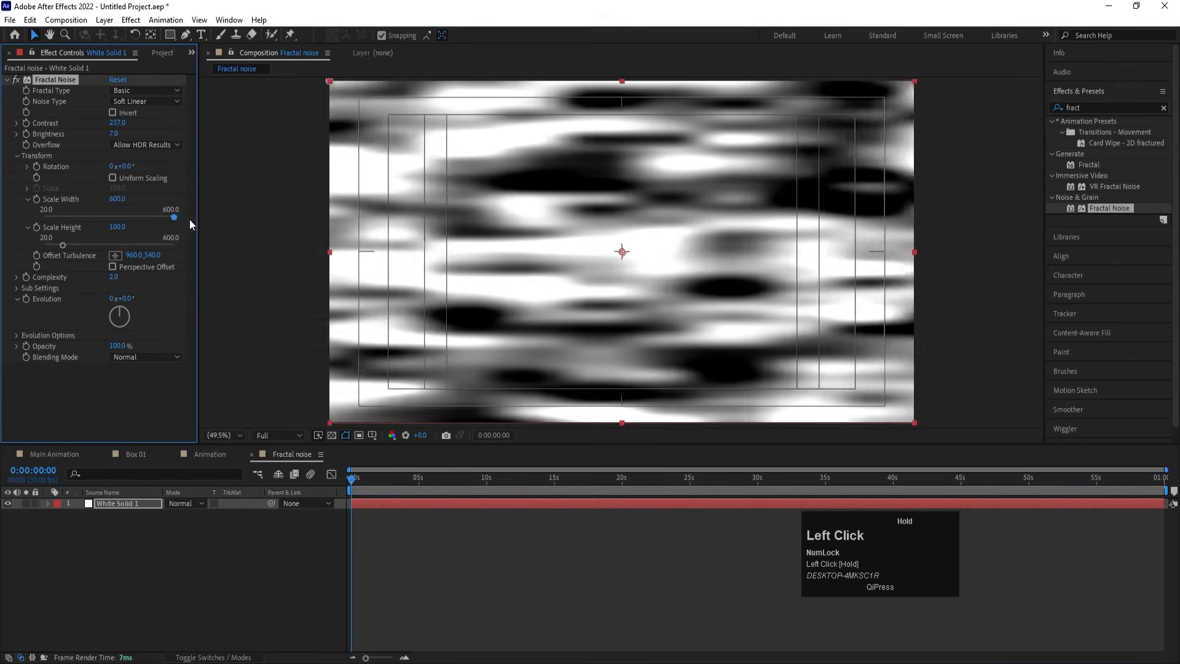
pyautogui.moveTo(62, 246); pyautogui.dragTo(27, 255)
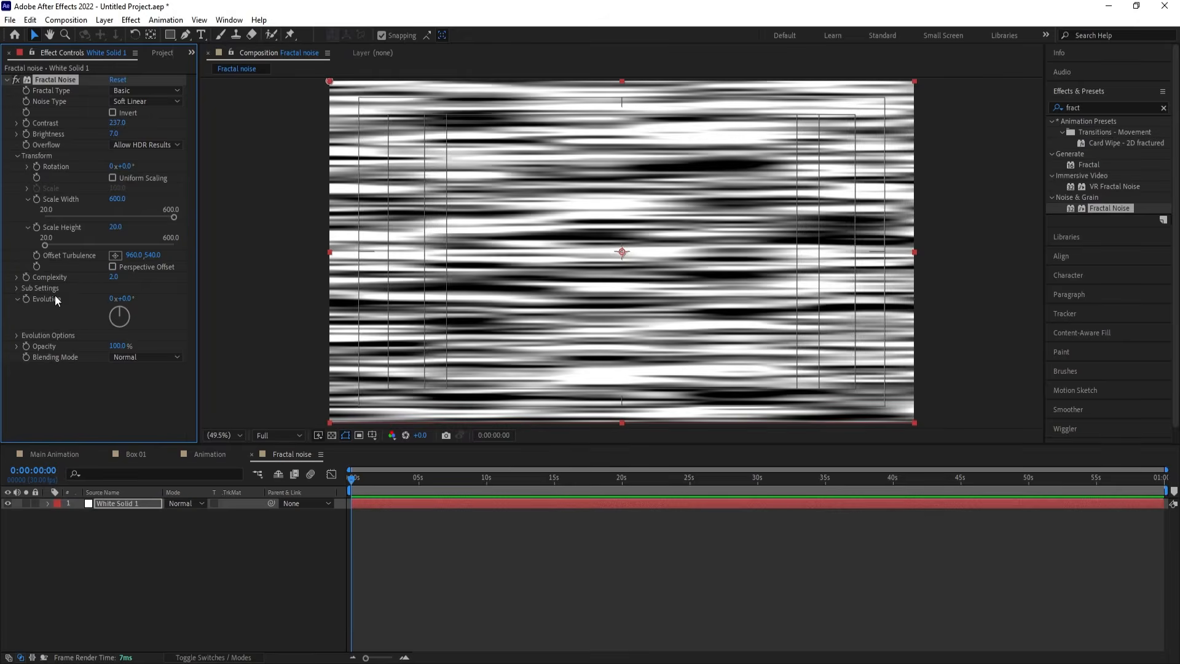
# Add the expression time*30 to the Fractal Noise Evolution property and preview the motion
pyautogui.keyDown('alt'); pyautogui.click(26, 299); pyautogui.keyUp('alt')
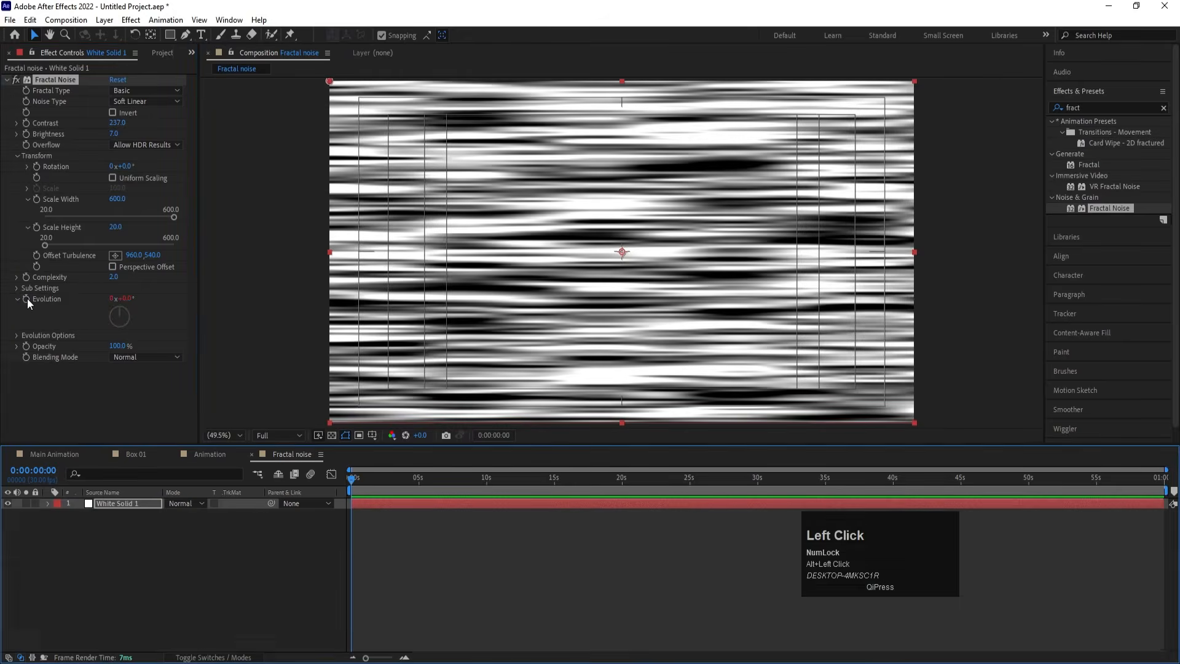
pyautogui.write('ti')
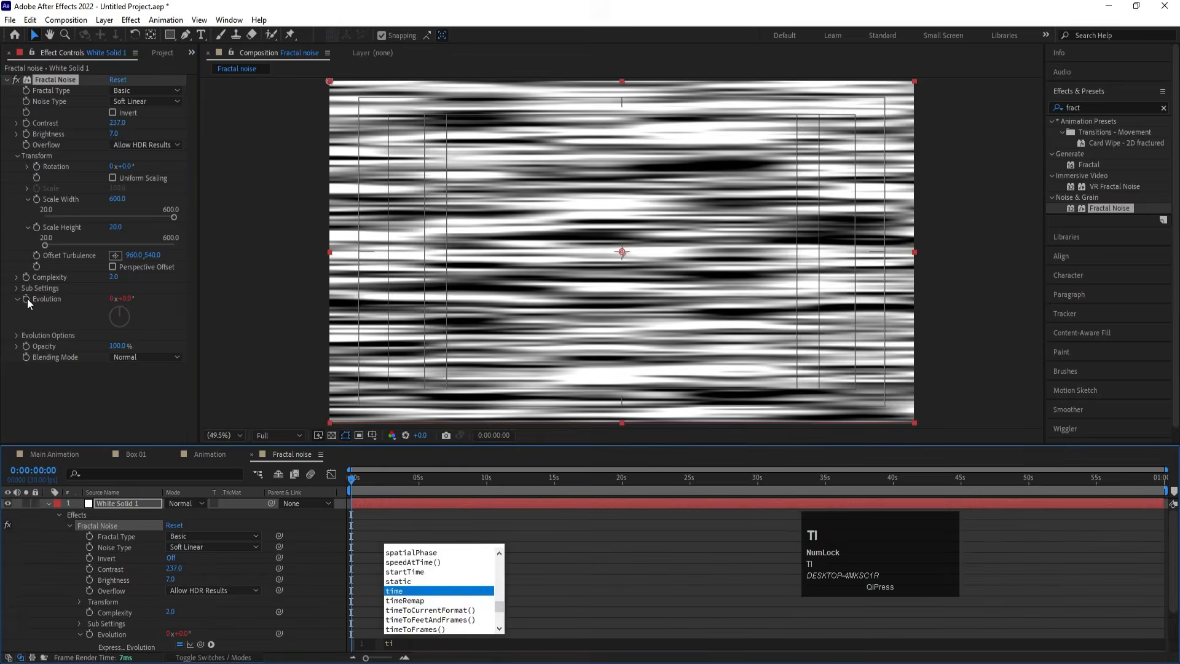
pyautogui.press('Return')
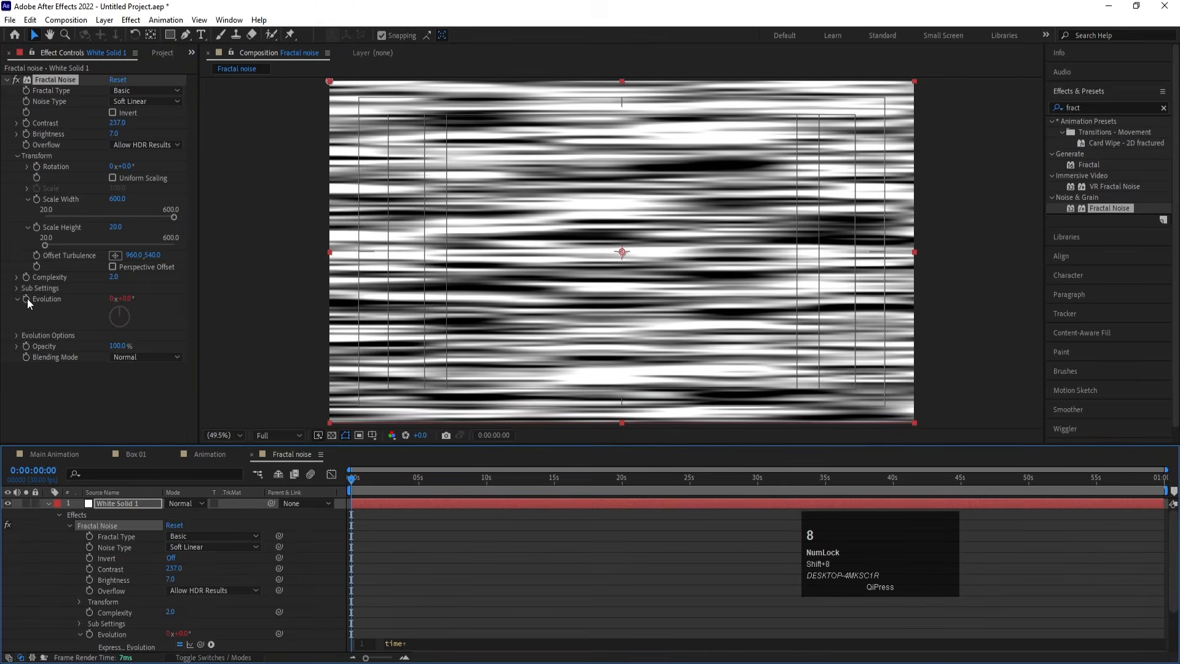
pyautogui.click(387, 575)
pyautogui.press('space')
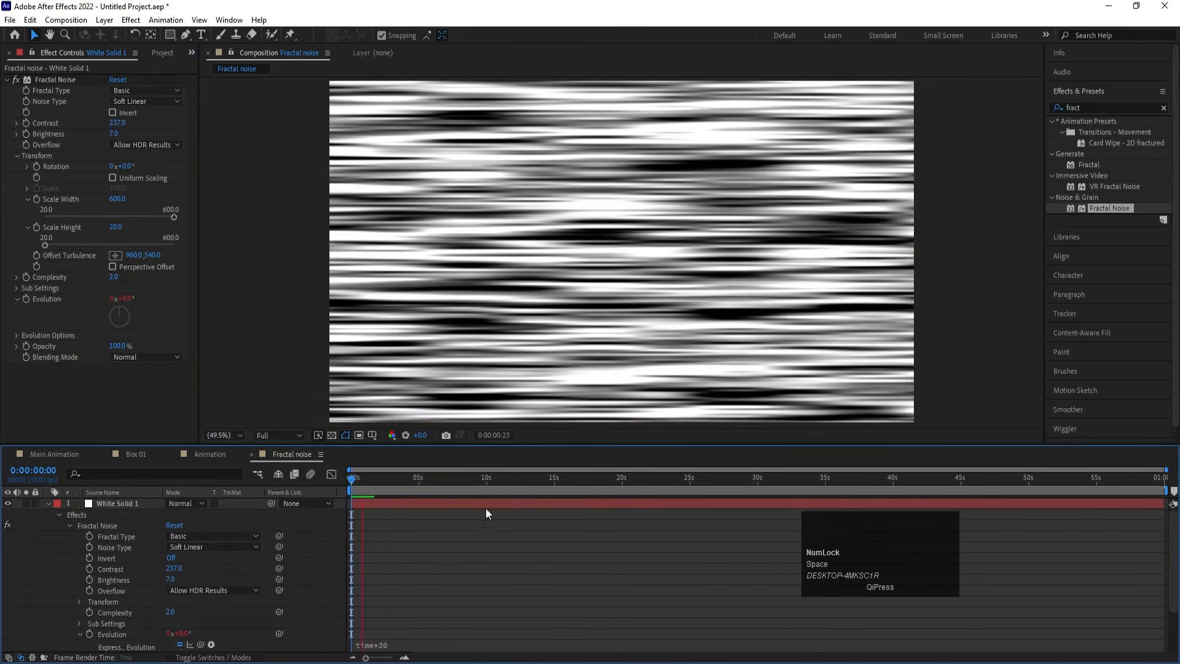
# Change the Evolution expression to time*90 and preview the faster noise
pyautogui.click(392, 650)
pyautogui.click(379, 646)
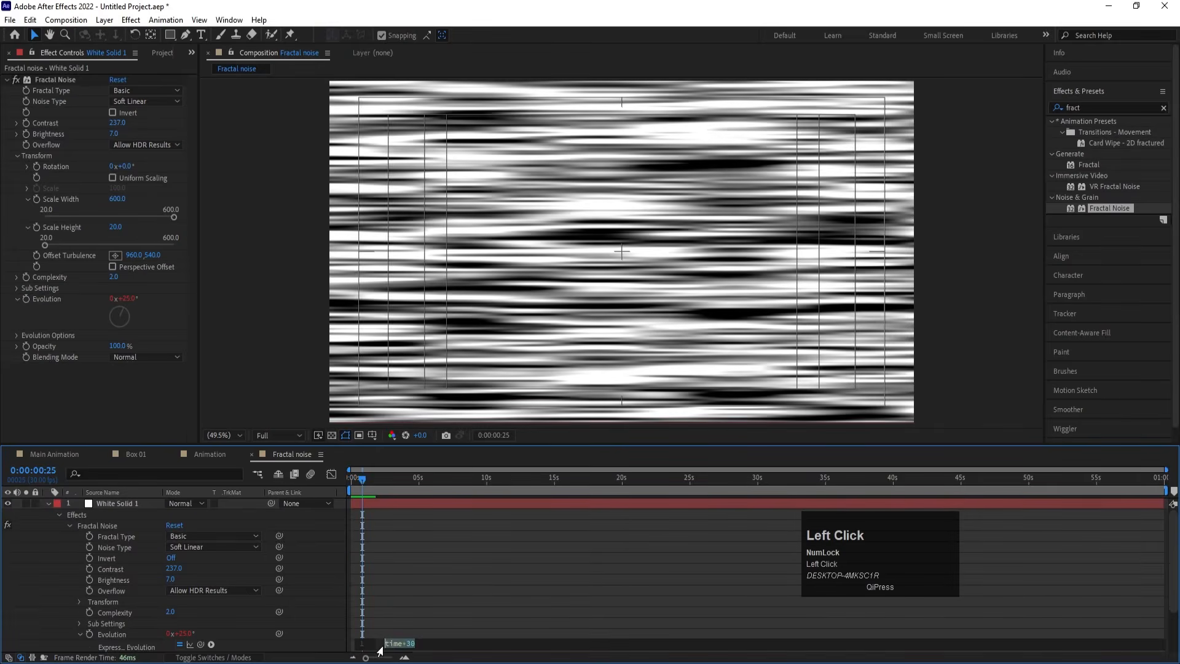
pyautogui.doubleClick(412, 644)
pyautogui.write('90')
pyautogui.click(471, 604)
pyautogui.press('space')
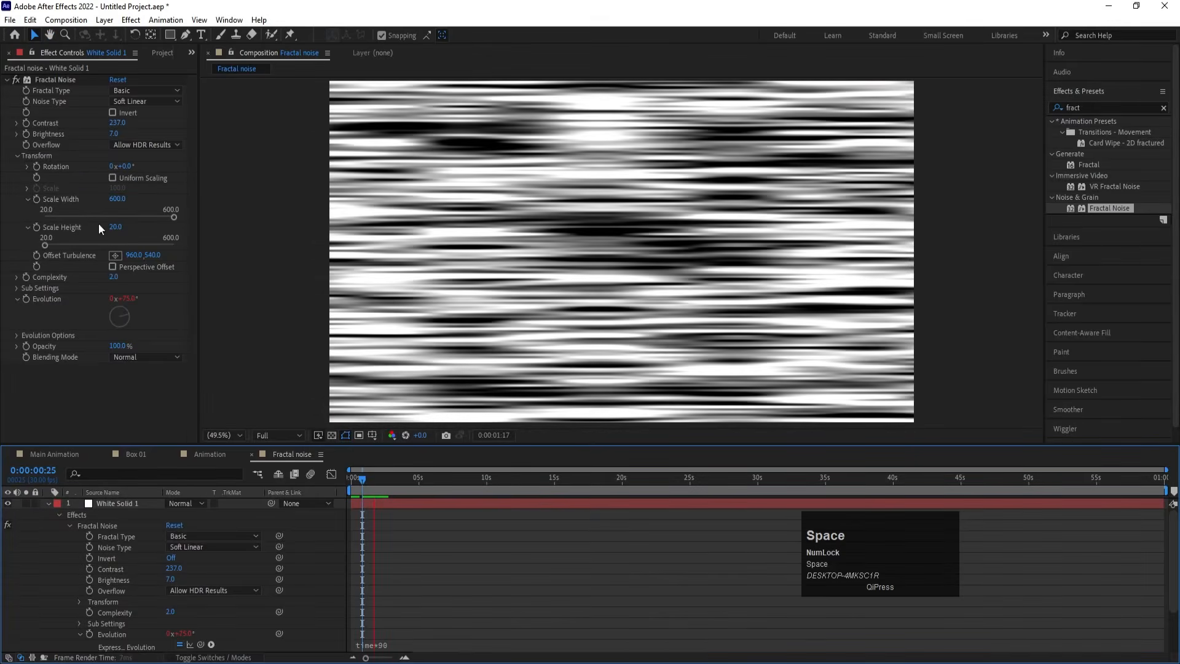
# Set the Fractal Noise Scale Height to 5 and Scale Width to 1500 for thin, long horizontal streaks
pyautogui.click(115, 226)
pyautogui.press('Return')
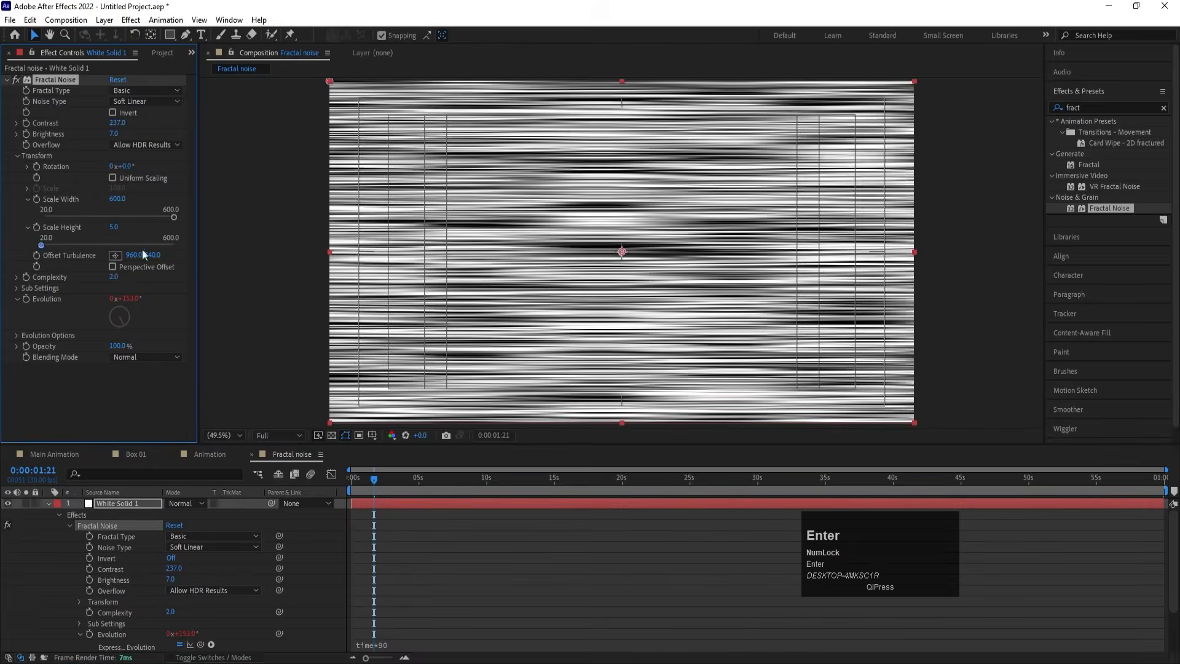
pyautogui.press('space')
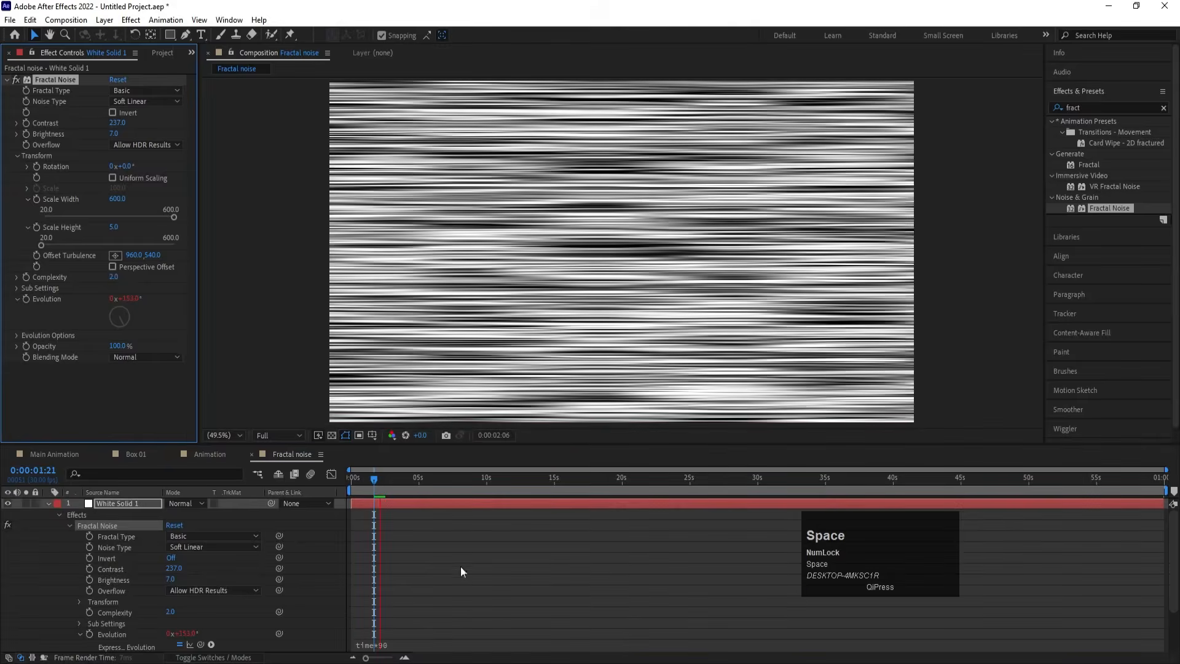
pyautogui.press('space')
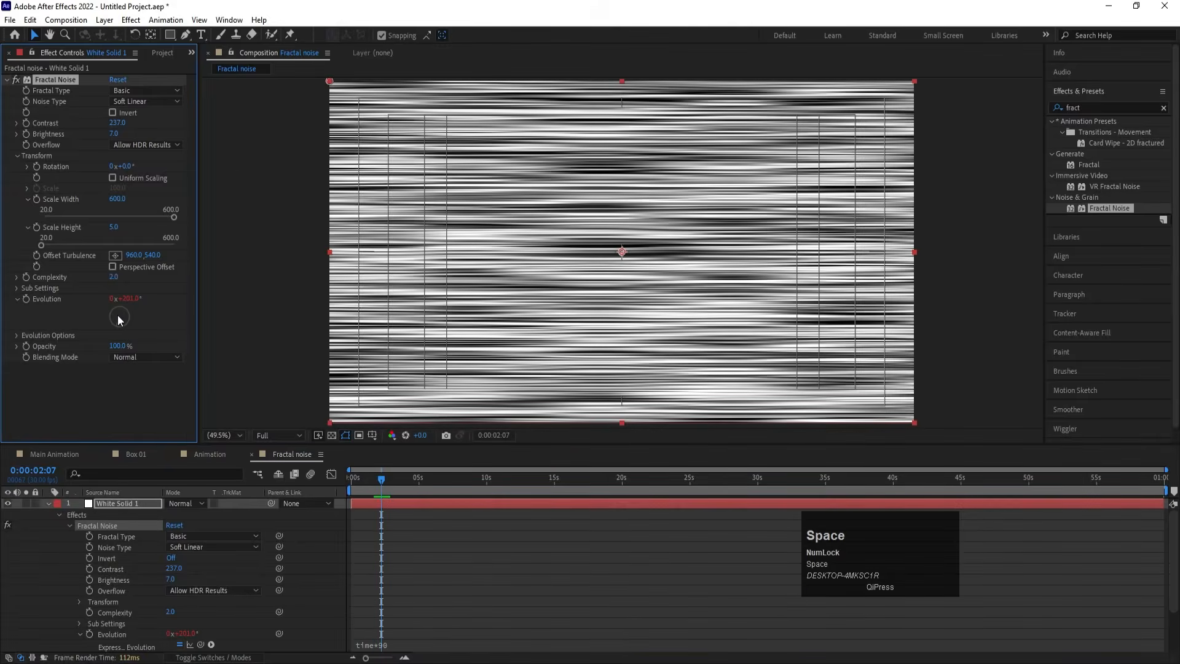
pyautogui.click(118, 199)
pyautogui.press('Return')
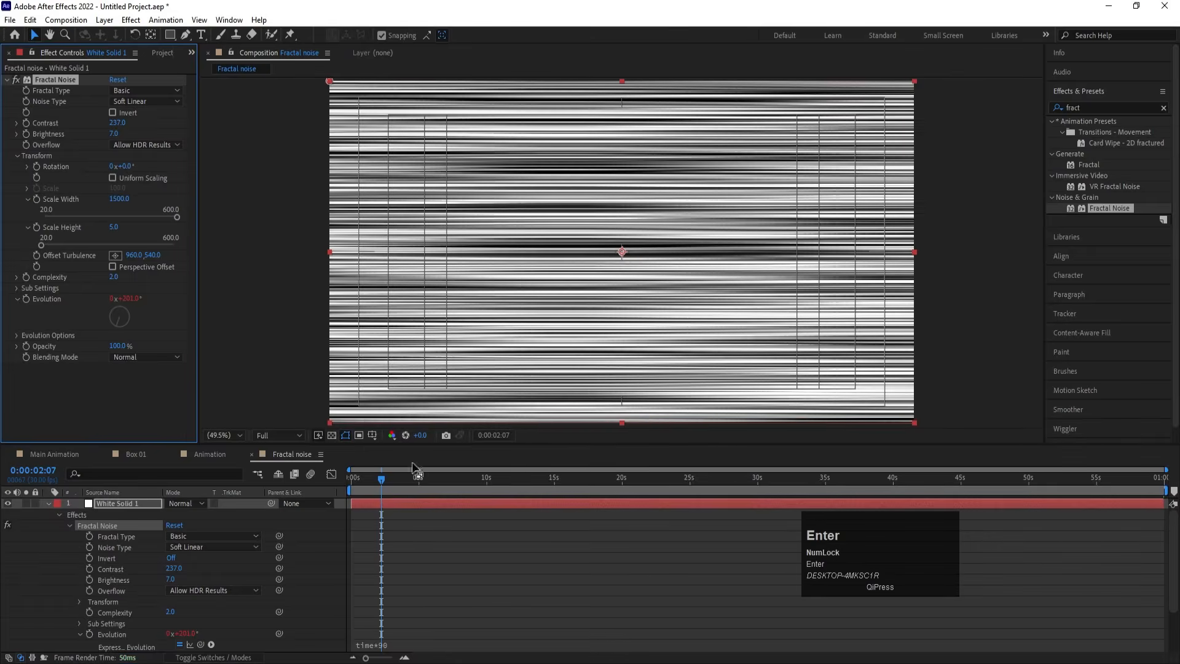
pyautogui.click(523, 580)
# Place the Fractal noise composition as the top layer in Main Animation and hide it
pyautogui.click(73, 459)
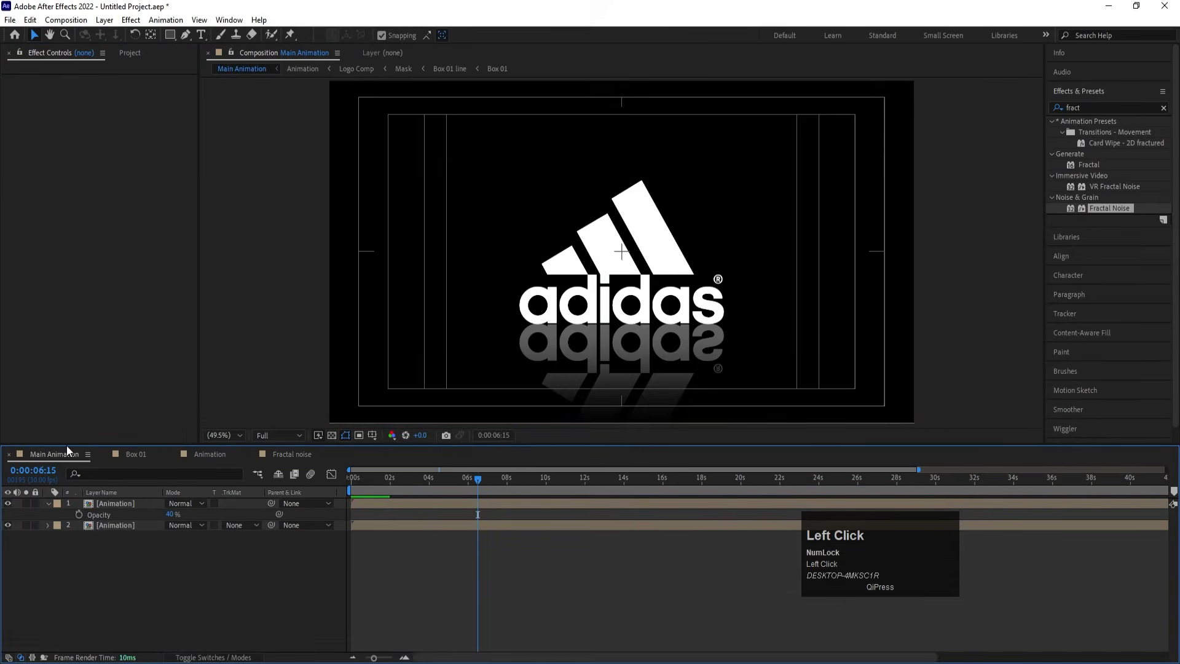
pyautogui.hotkey('ctrl', '0')
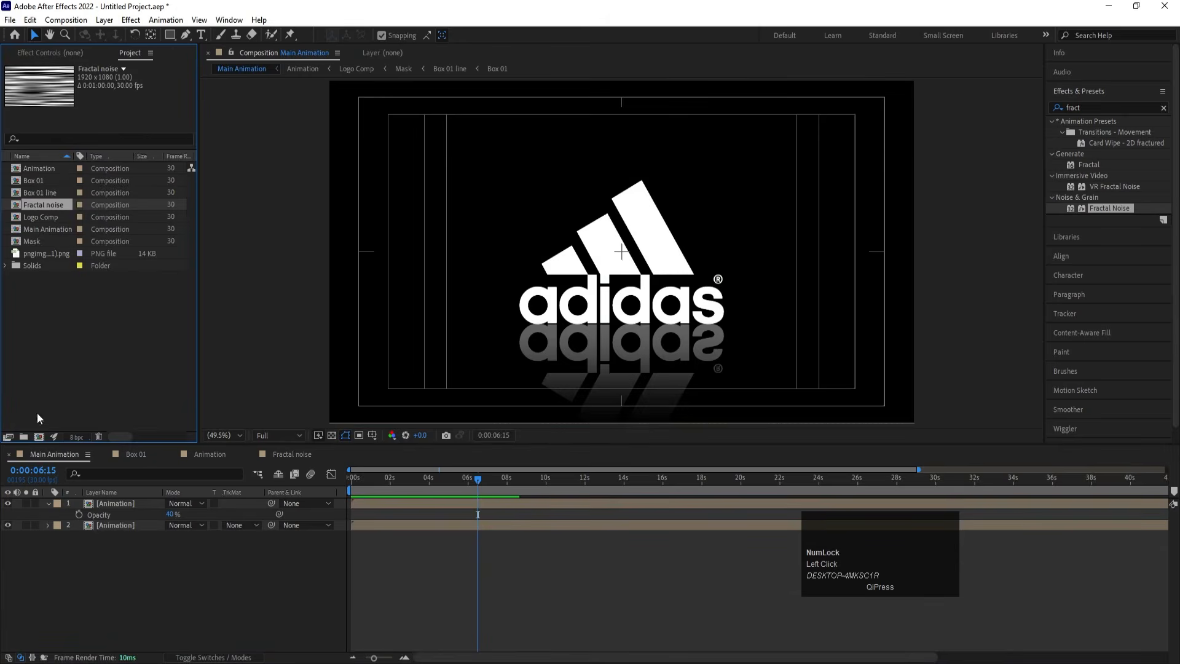
pyautogui.moveTo(59, 203); pyautogui.dragTo(149, 502)
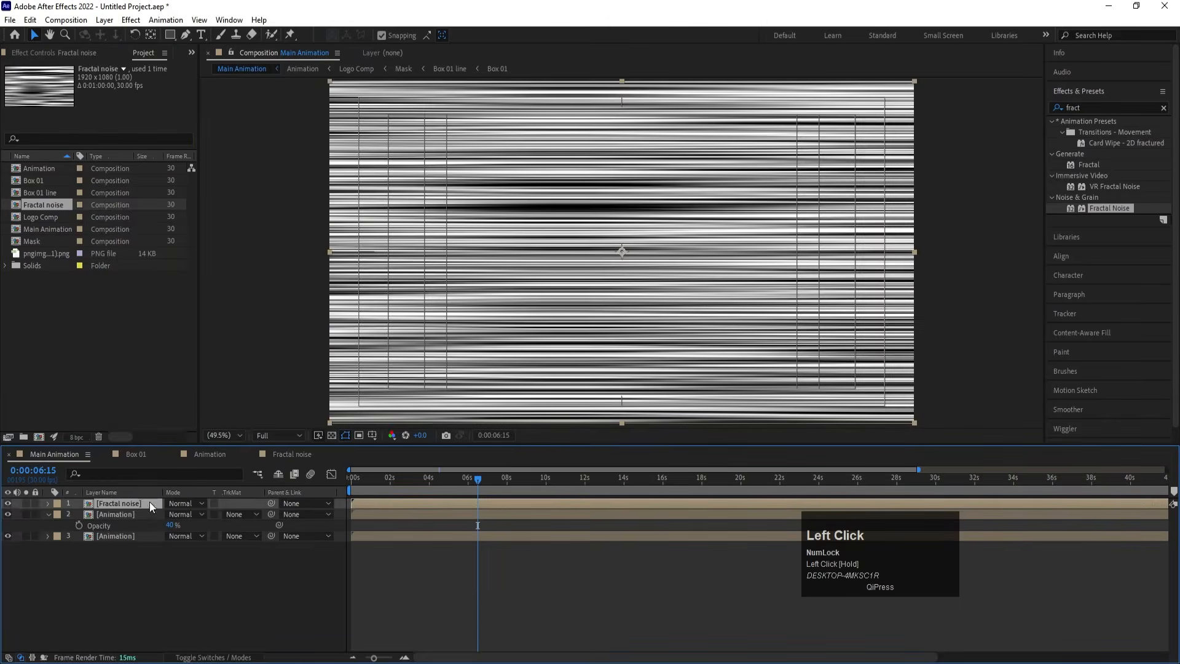
pyautogui.click(8, 503)
# Apply the Compound Blur effect to the flipped Animation layer in Main Animation
pyautogui.click(118, 514)
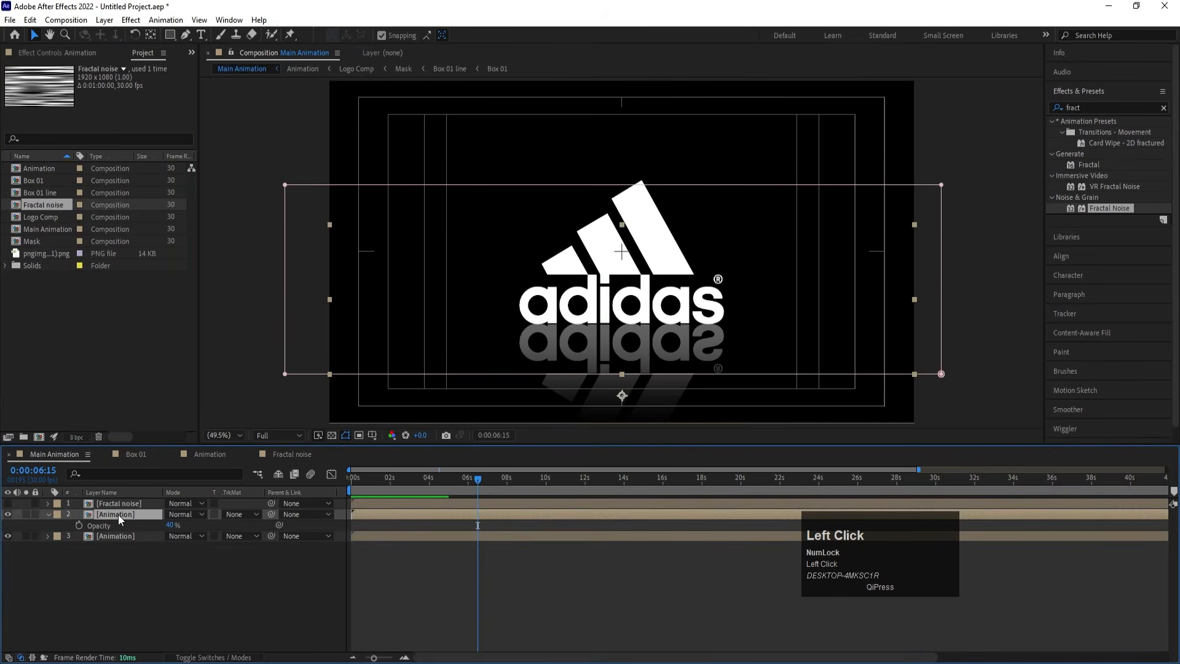
pyautogui.click(1077, 107)
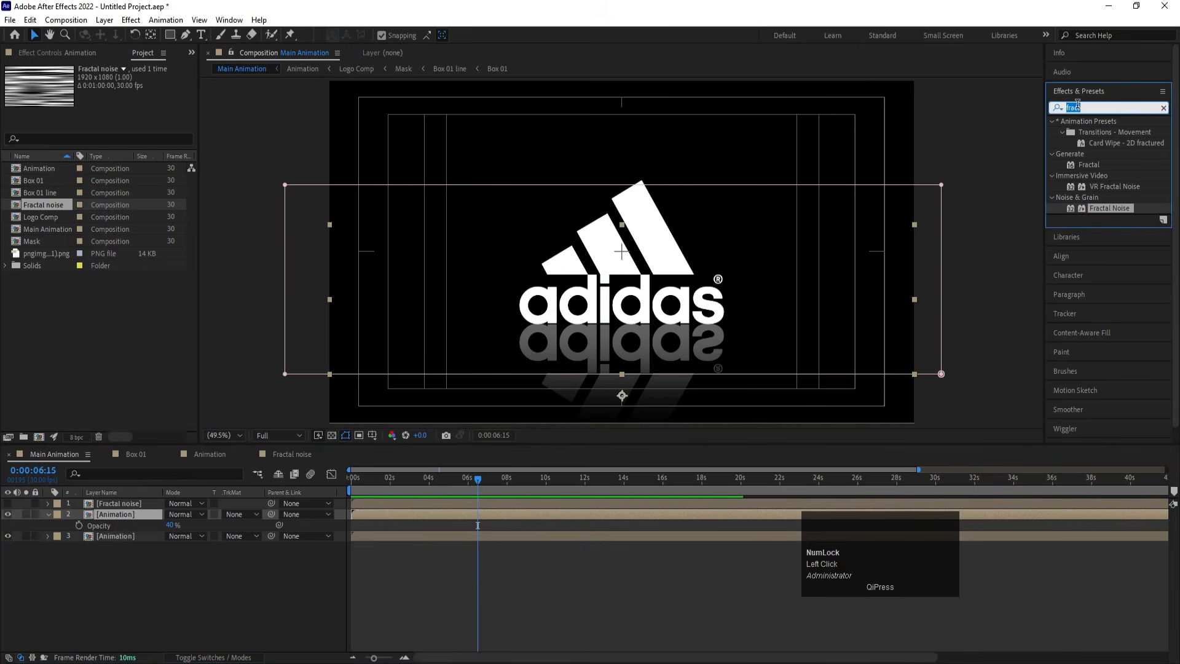
pyautogui.write('com')
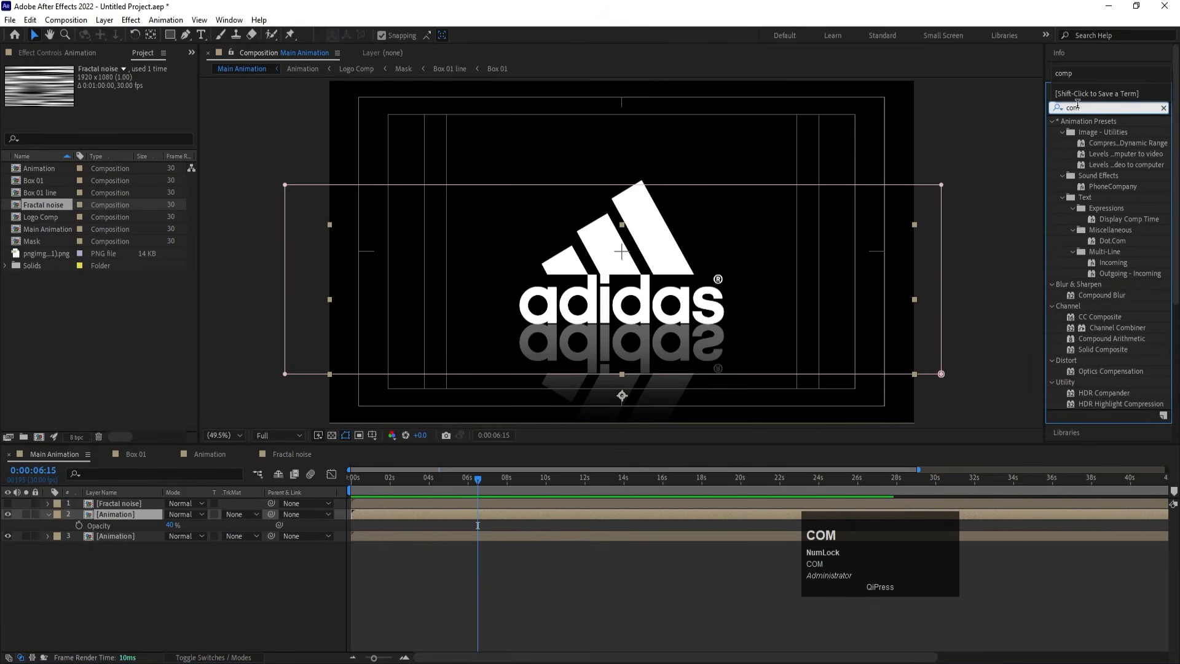
pyautogui.doubleClick(1086, 296)
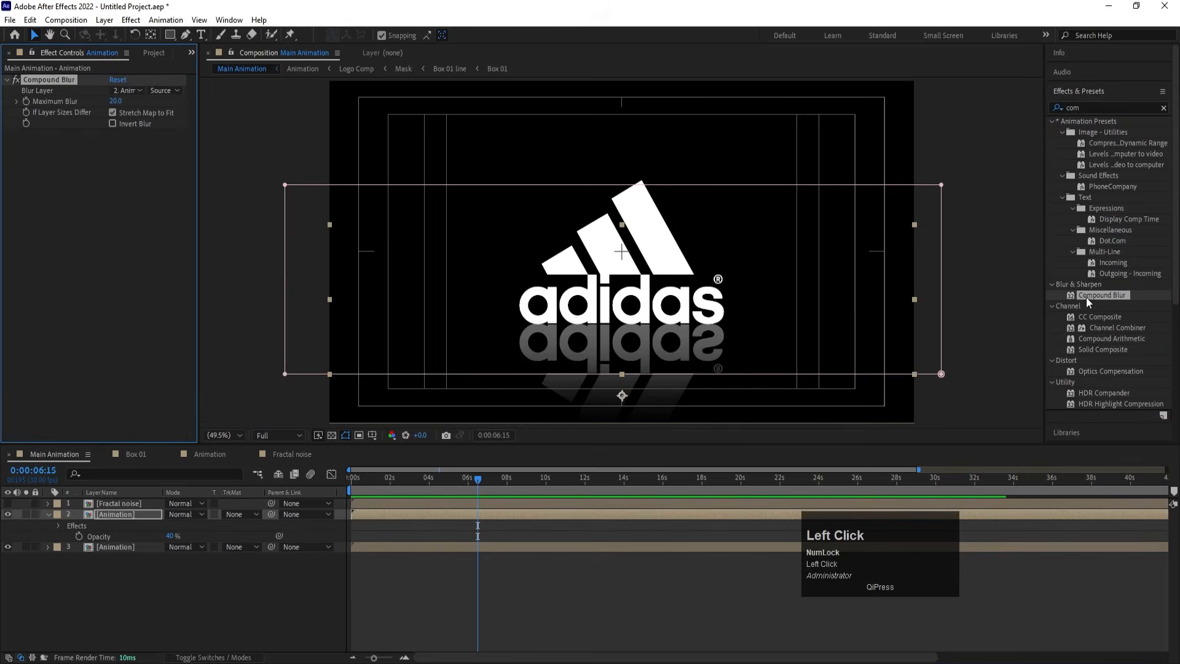
# Set the Compound Blur's Blur Layer to Fractal noise and preview the rippled reflection from the start of the composition
pyautogui.click(126, 91)
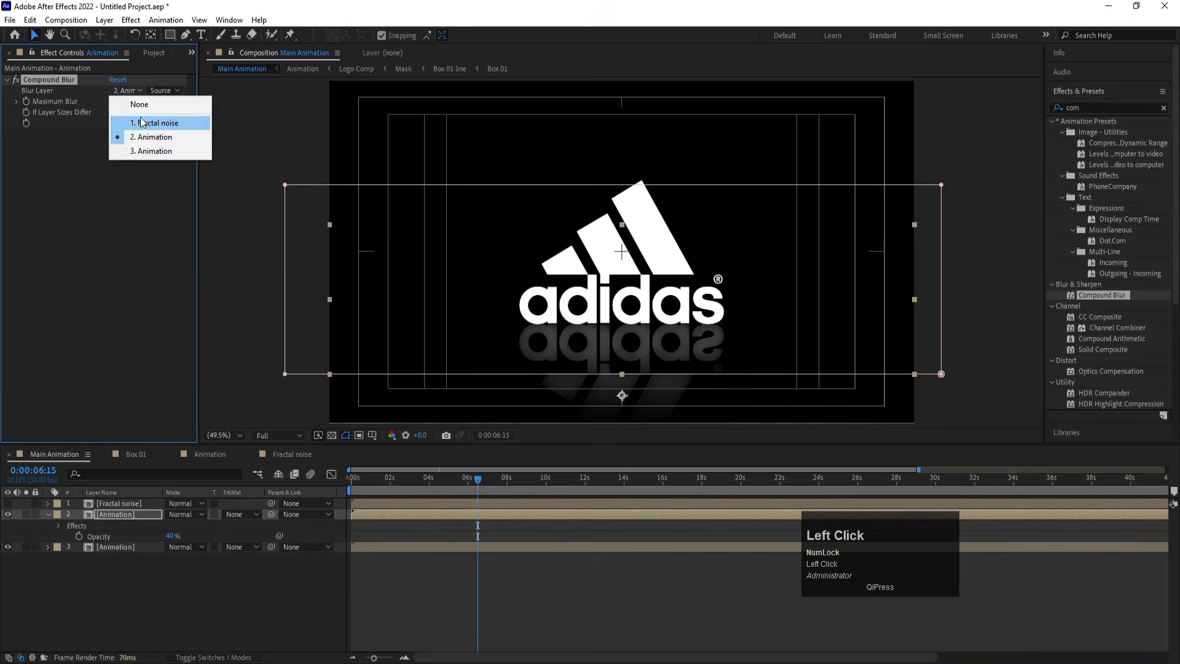
pyautogui.click(145, 124)
pyautogui.moveTo(373, 478); pyautogui.dragTo(333, 480)
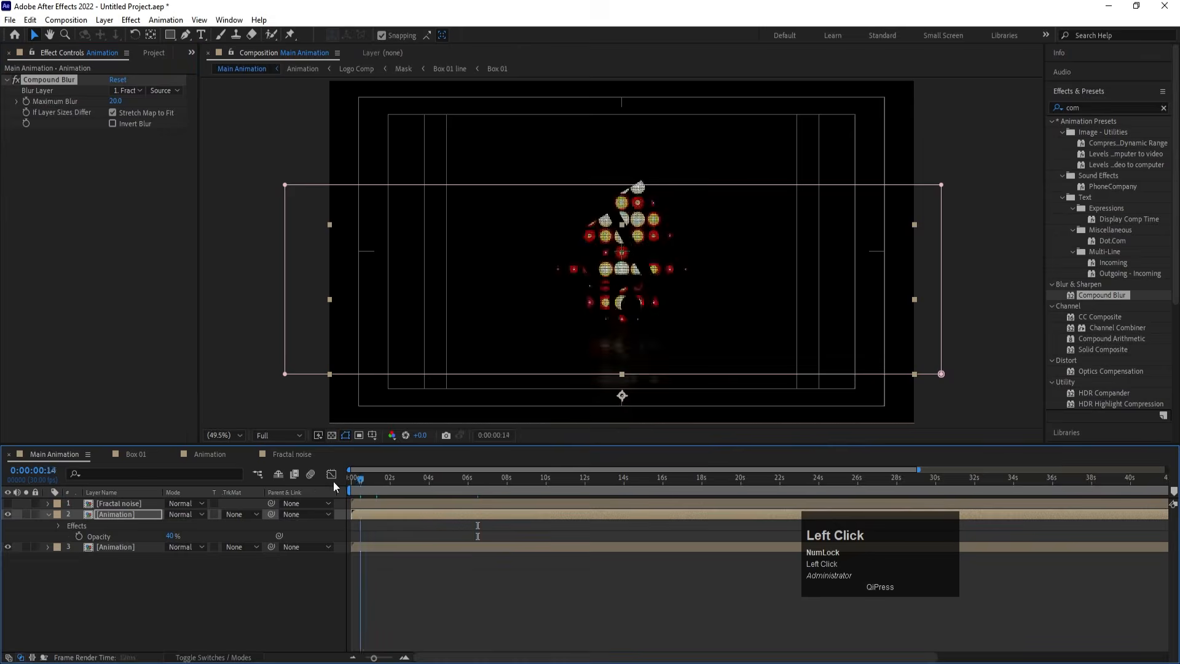
pyautogui.press('space')
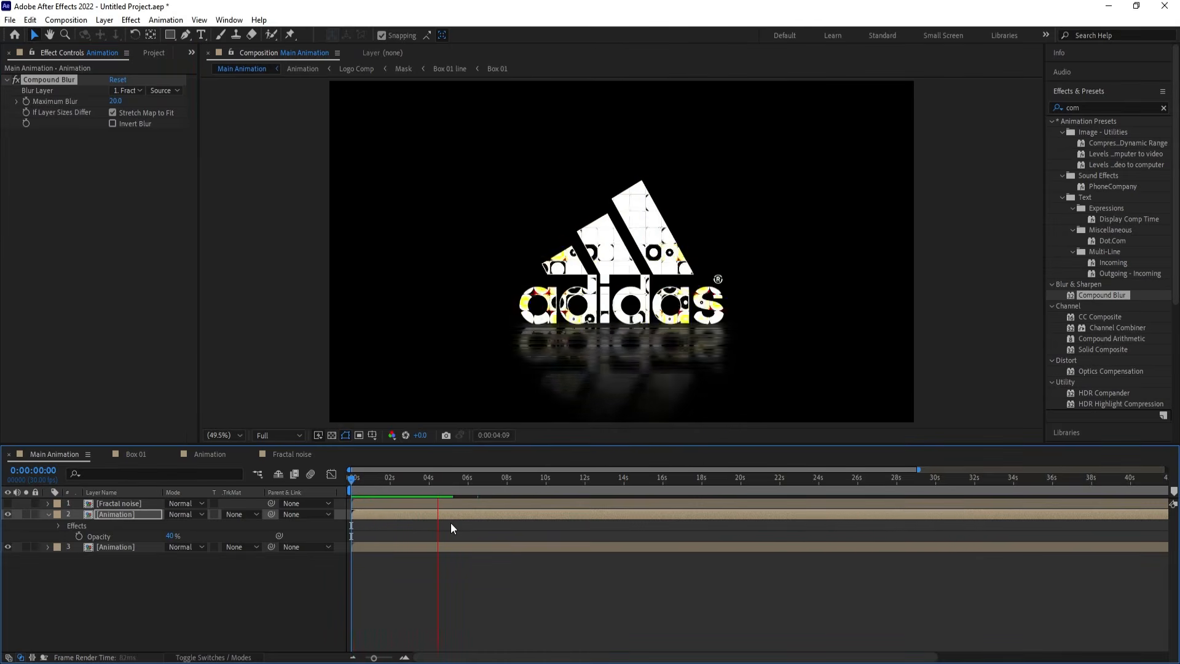
pyautogui.press('space')
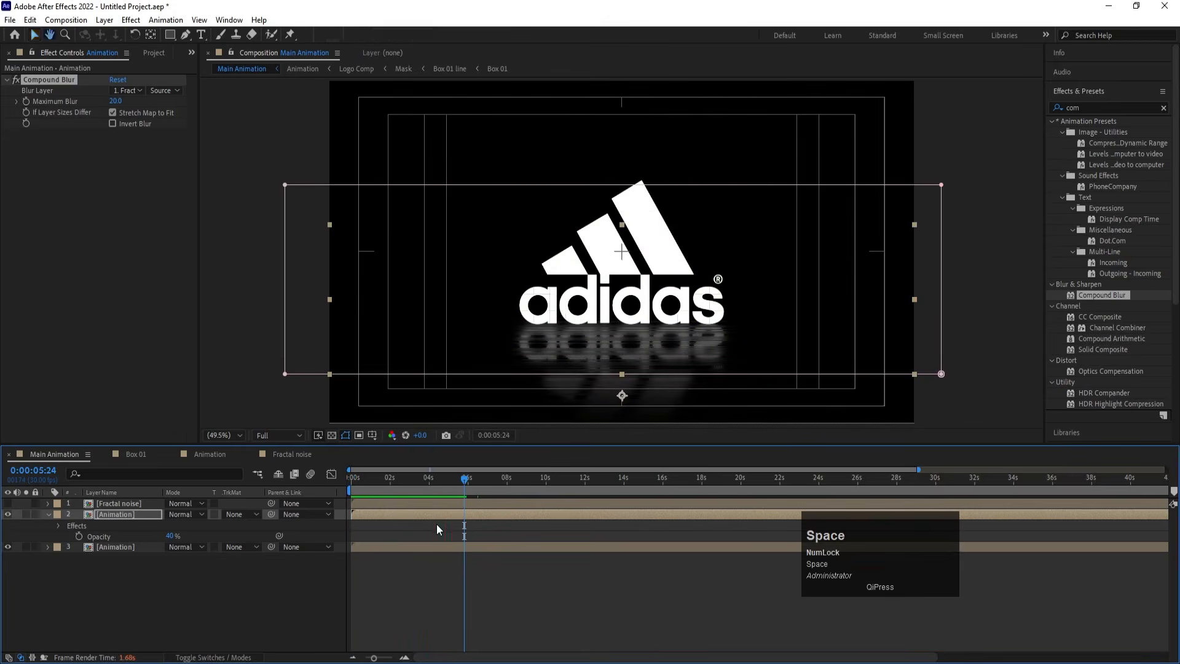
pyautogui.moveTo(387, 478); pyautogui.dragTo(298, 490)
pyautogui.press('space')
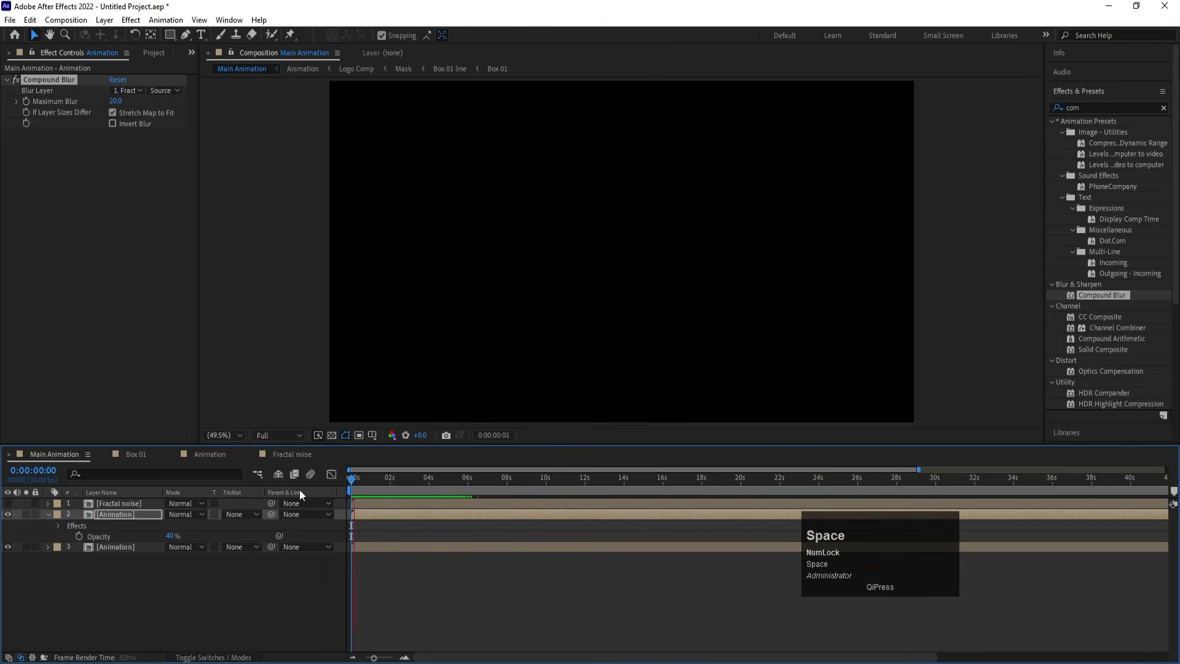
pyautogui.press('space')
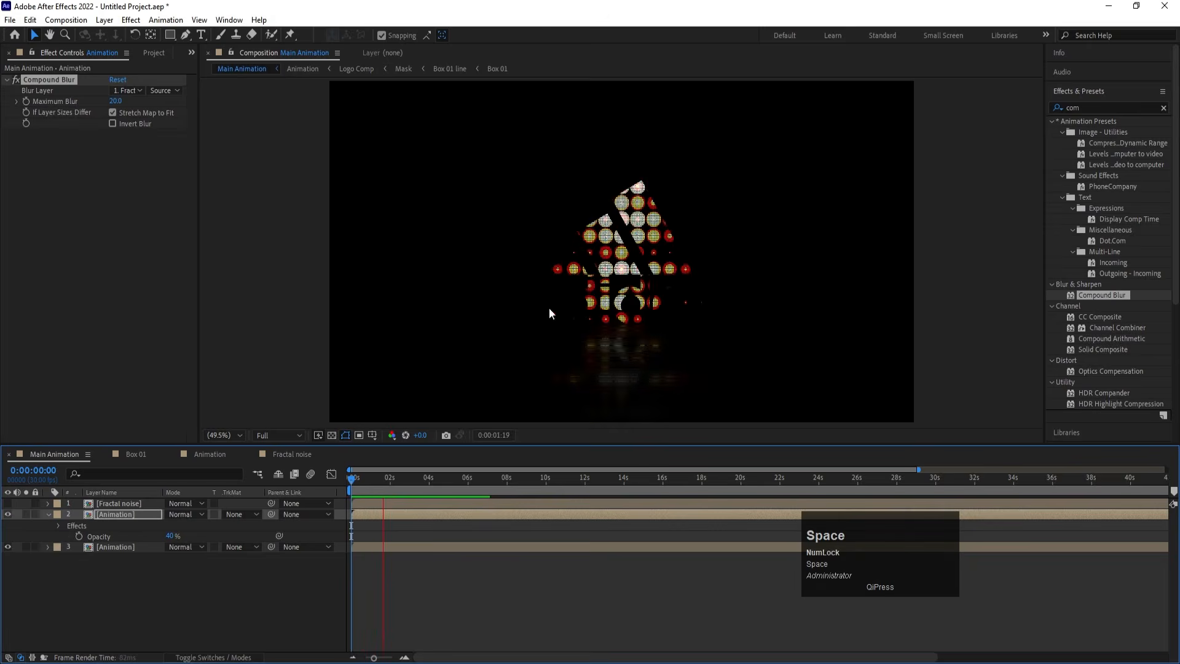
# Add a null object to Main Animation and parent both Animation layers to it
pyautogui.rightClick(173, 586)
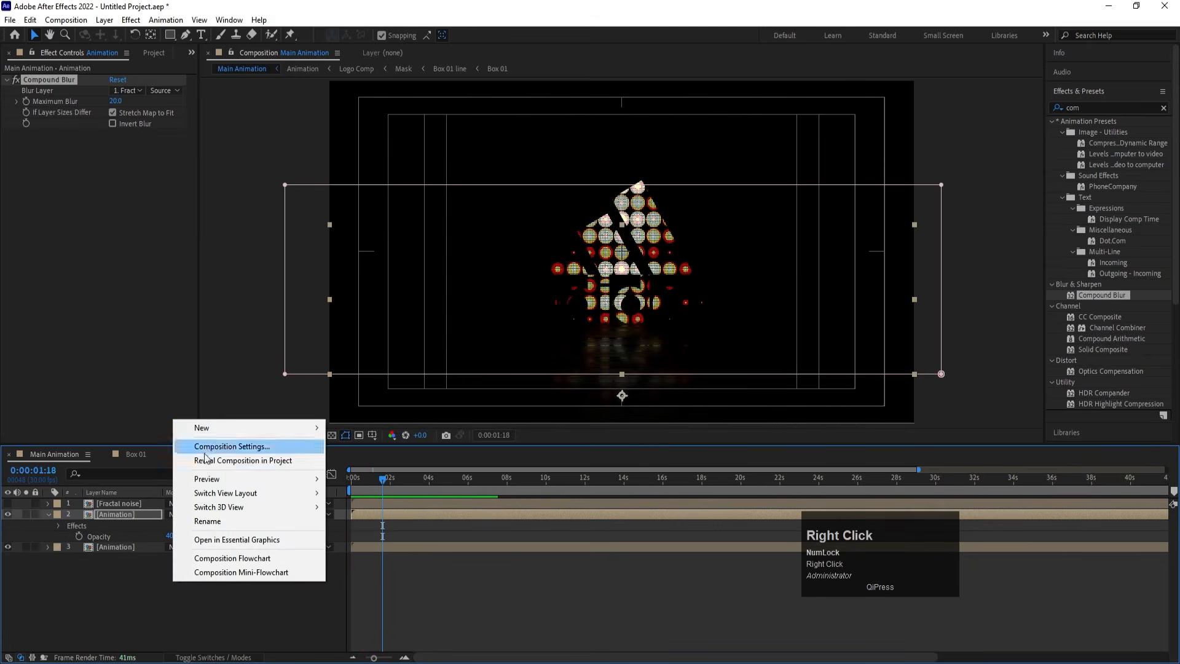
pyautogui.click(209, 428)
pyautogui.click(361, 502)
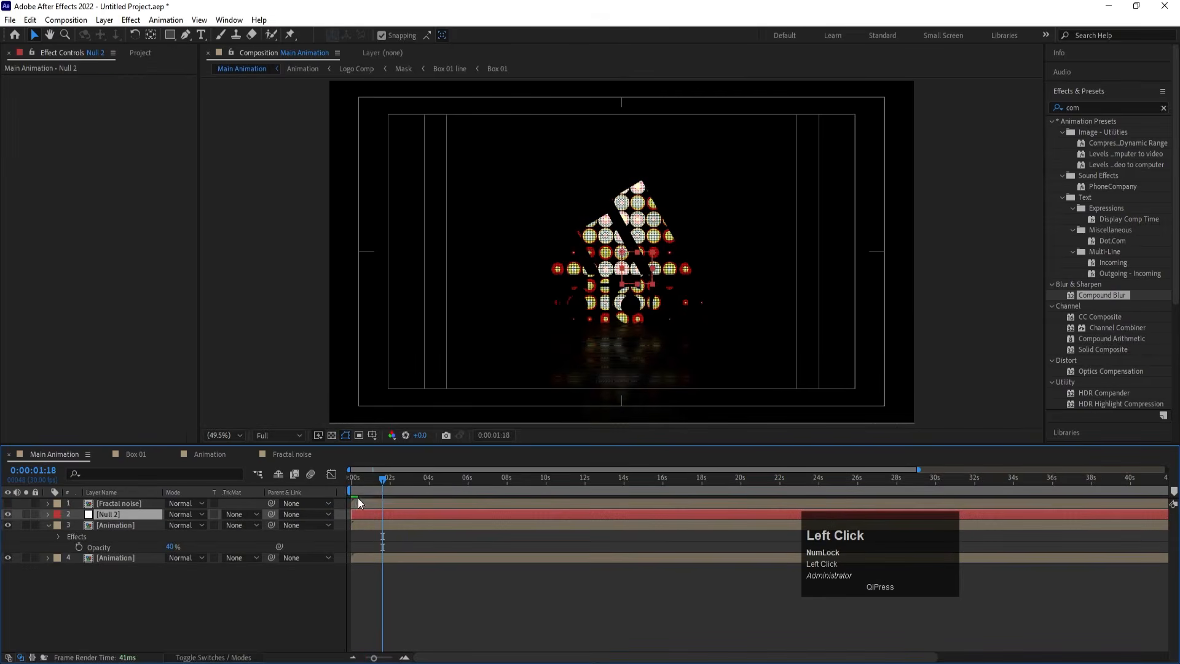
pyautogui.click(115, 524)
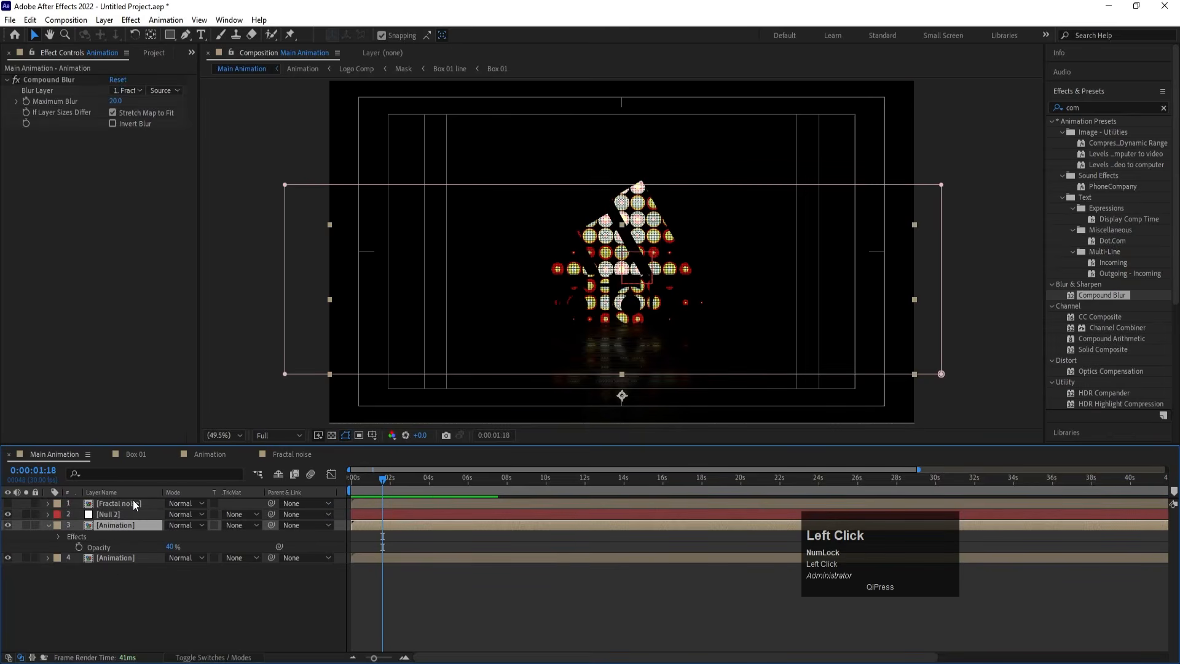
pyautogui.keyDown('shift'); pyautogui.click(114, 558); pyautogui.keyUp('shift')
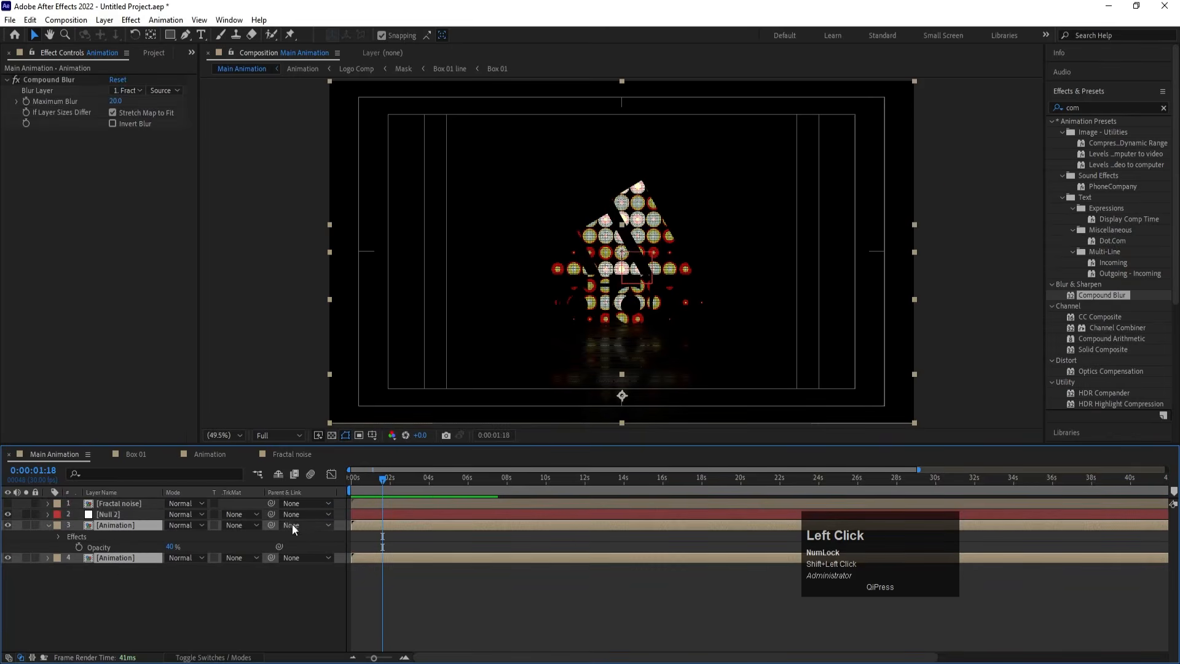
pyautogui.moveTo(276, 522); pyautogui.dragTo(134, 512)
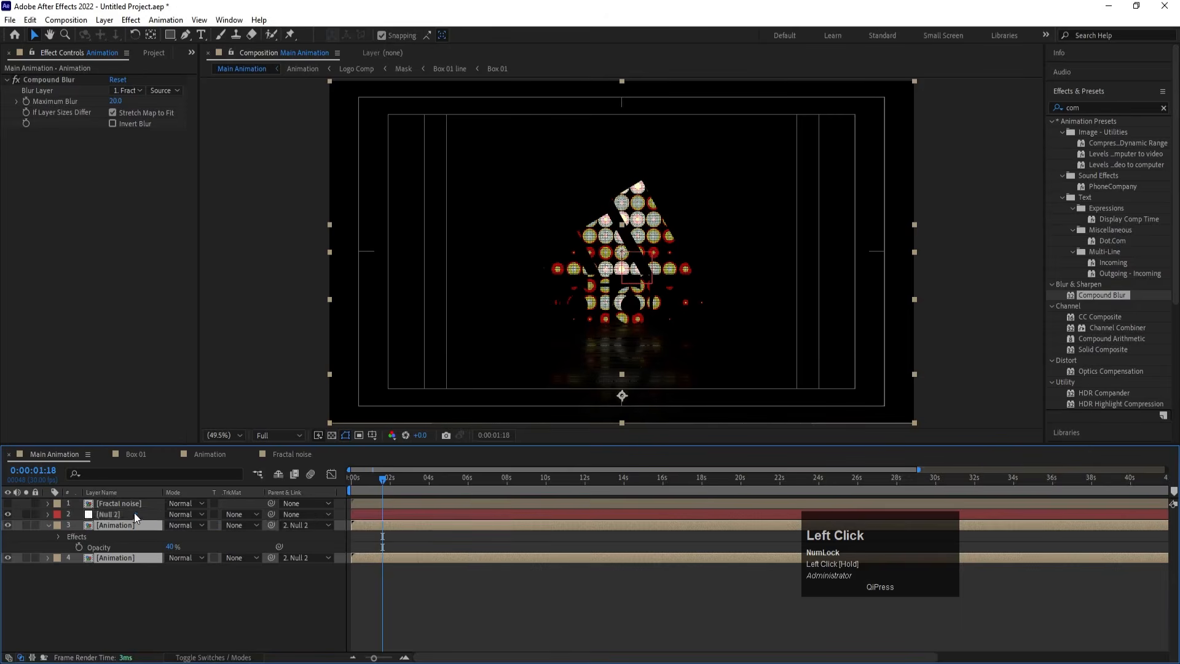
# Add the expression wiggle(3,3) to the null's Position and preview the shake
pyautogui.click(134, 513)
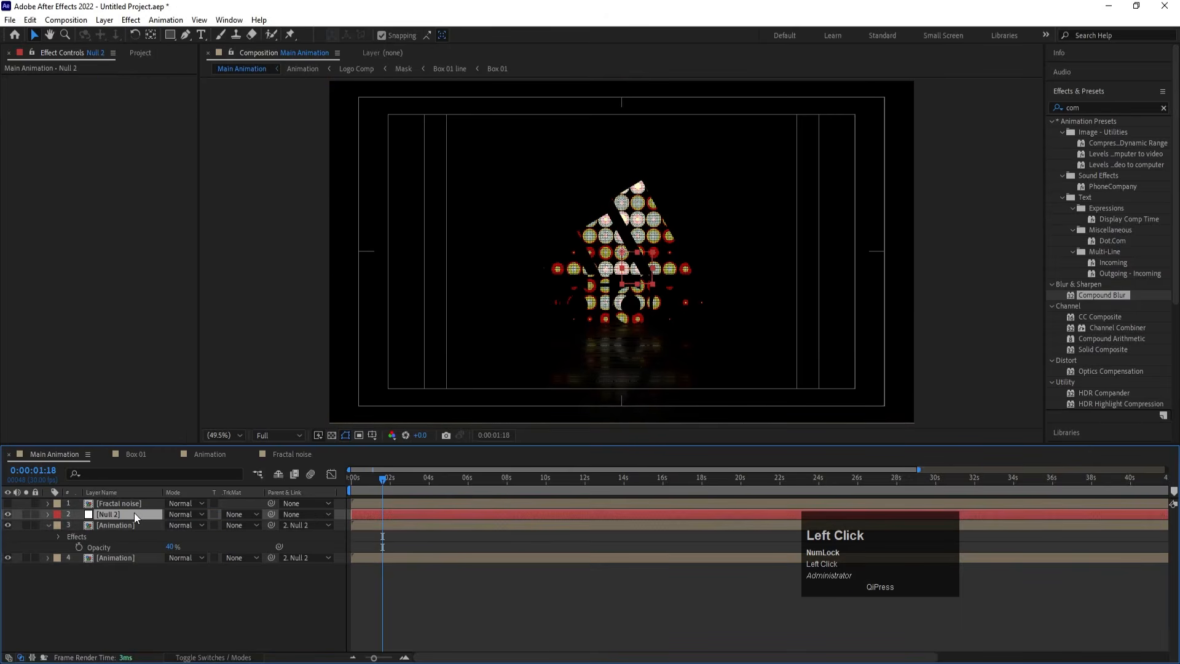
pyautogui.press('p')
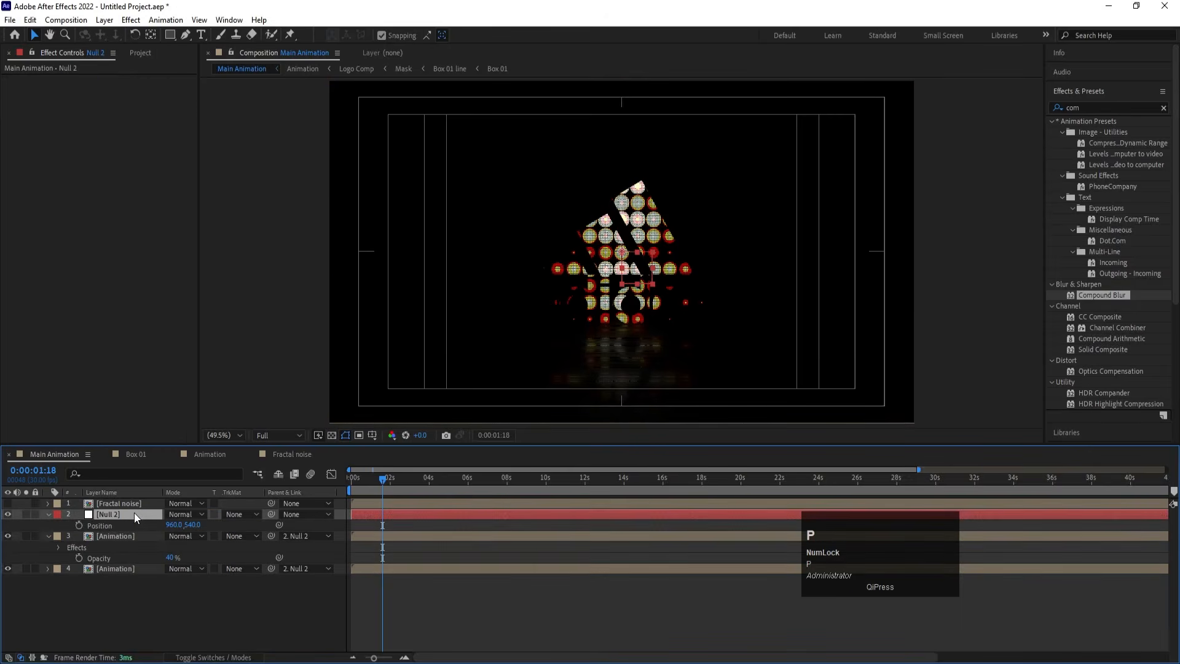
pyautogui.keyDown('alt'); pyautogui.click(80, 526); pyautogui.keyUp('alt')
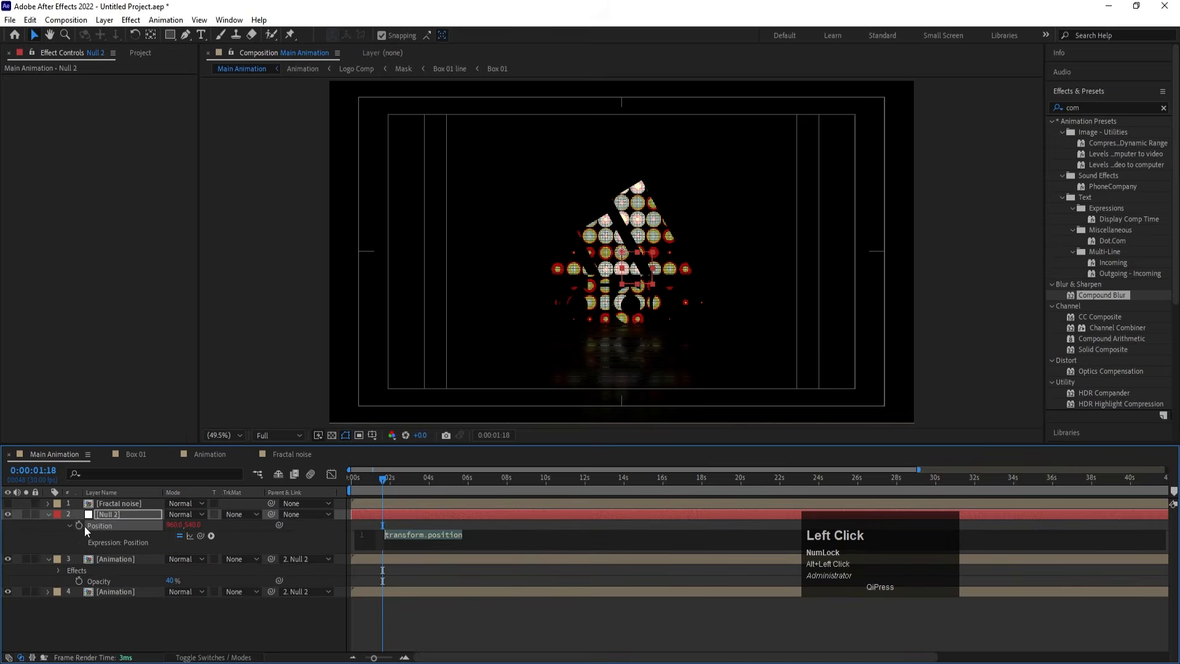
pyautogui.write('wig')
pyautogui.press('Return')
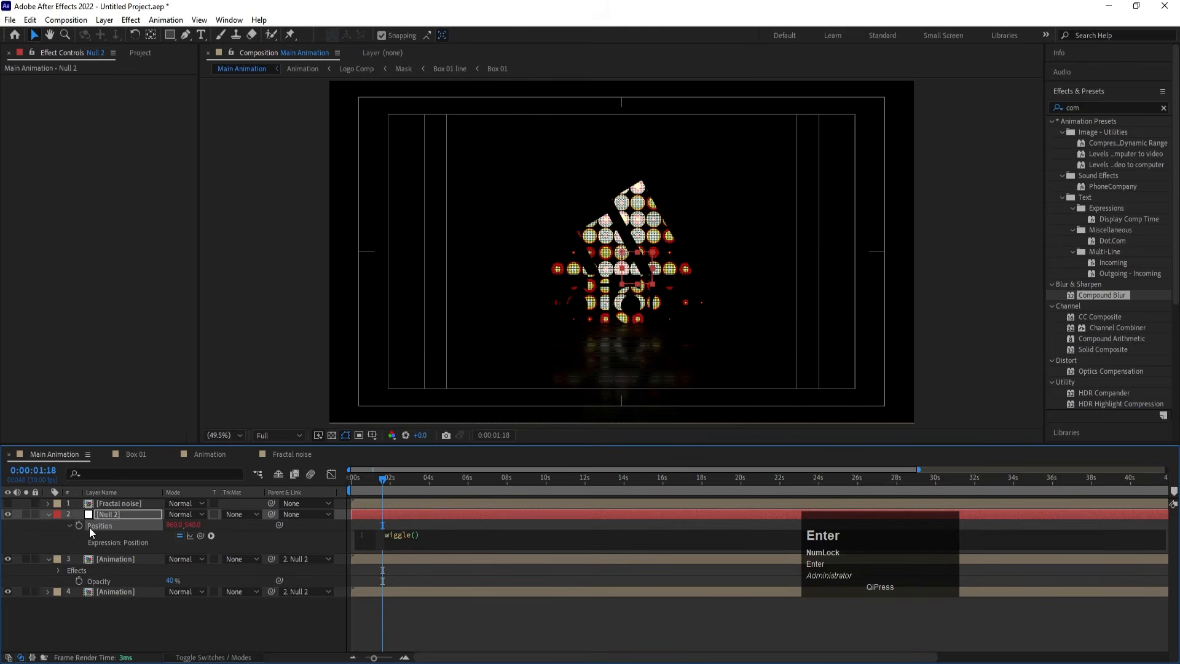
pyautogui.write('3,3')
pyautogui.click(213, 642)
pyautogui.press('space')
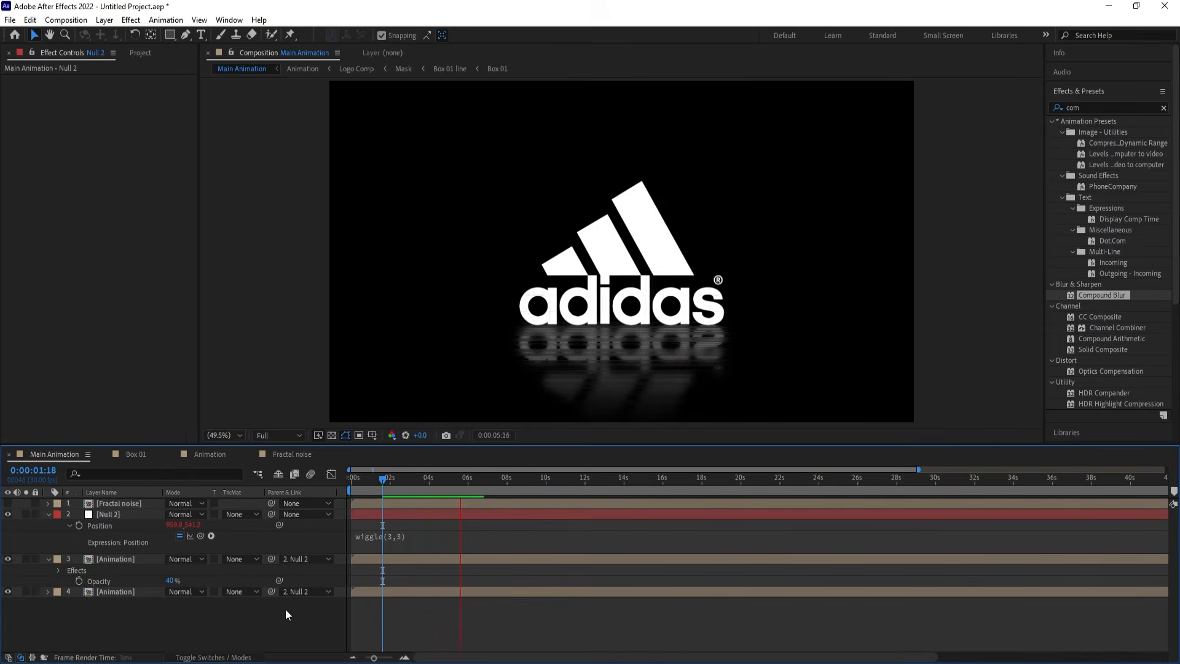
pyautogui.press('space')
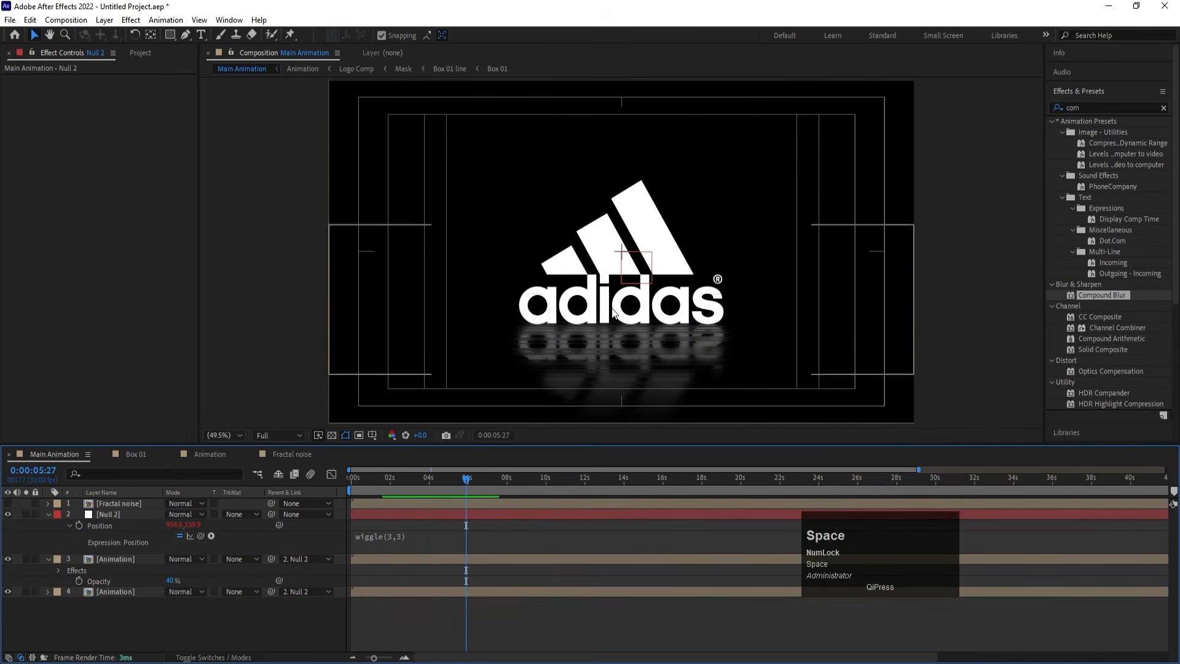
# Add an adjustment layer at the top of Main Animation and apply the Glow effect to it
pyautogui.rightClick(183, 610)
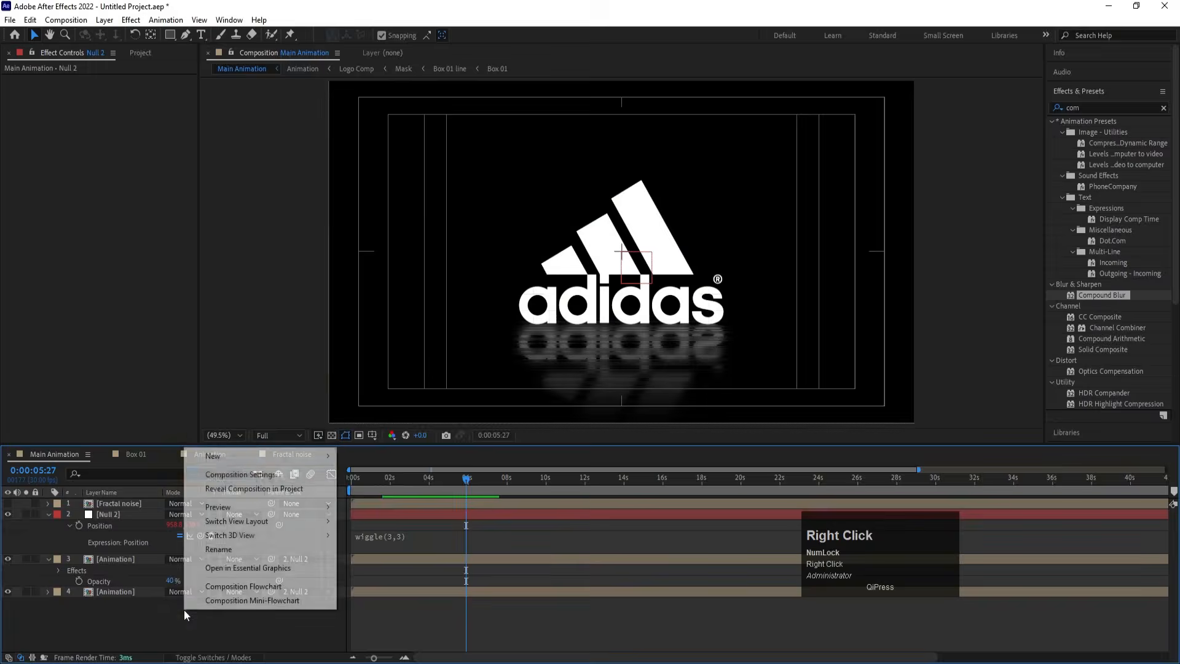
pyautogui.click(212, 456)
pyautogui.click(430, 559)
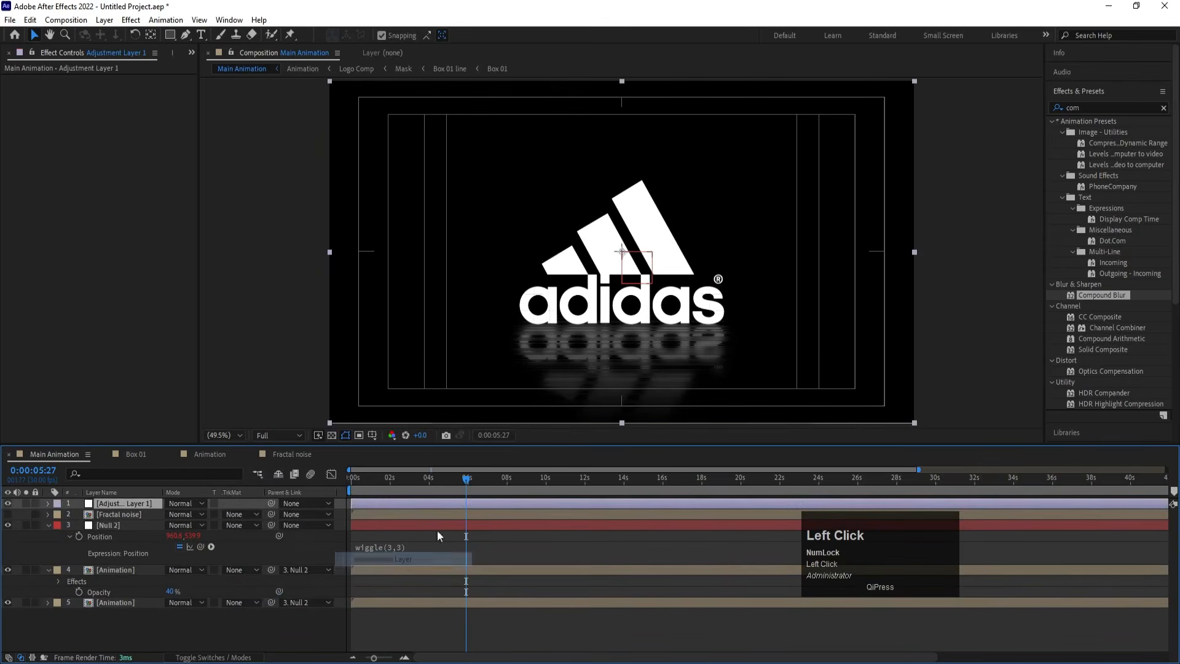
pyautogui.click(1098, 108)
pyautogui.write('glow')
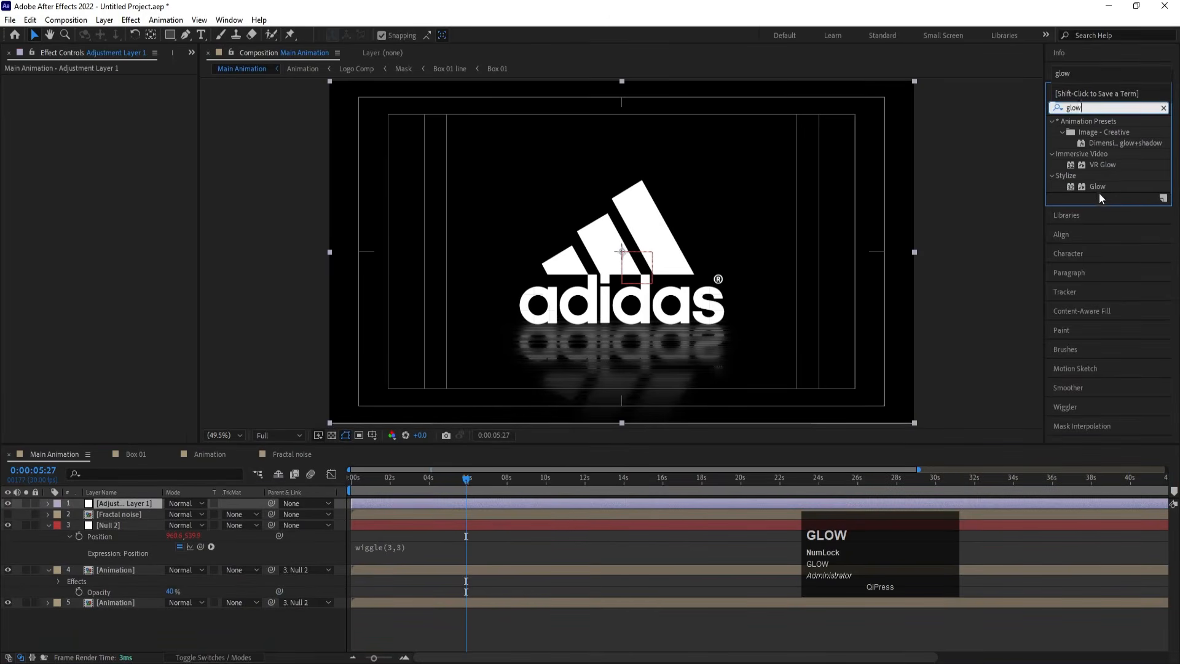
pyautogui.doubleClick(1097, 187)
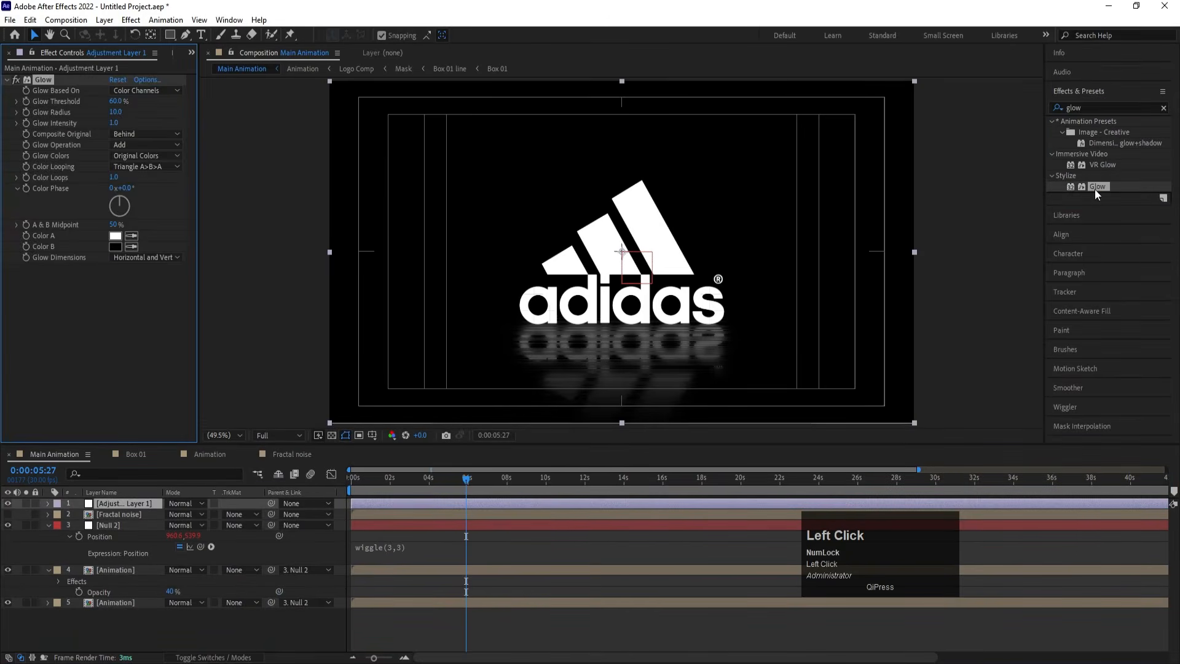
# Set the adjustment layer's Glow Radius to 95 and Glow Threshold to 90%
pyautogui.click(113, 113)
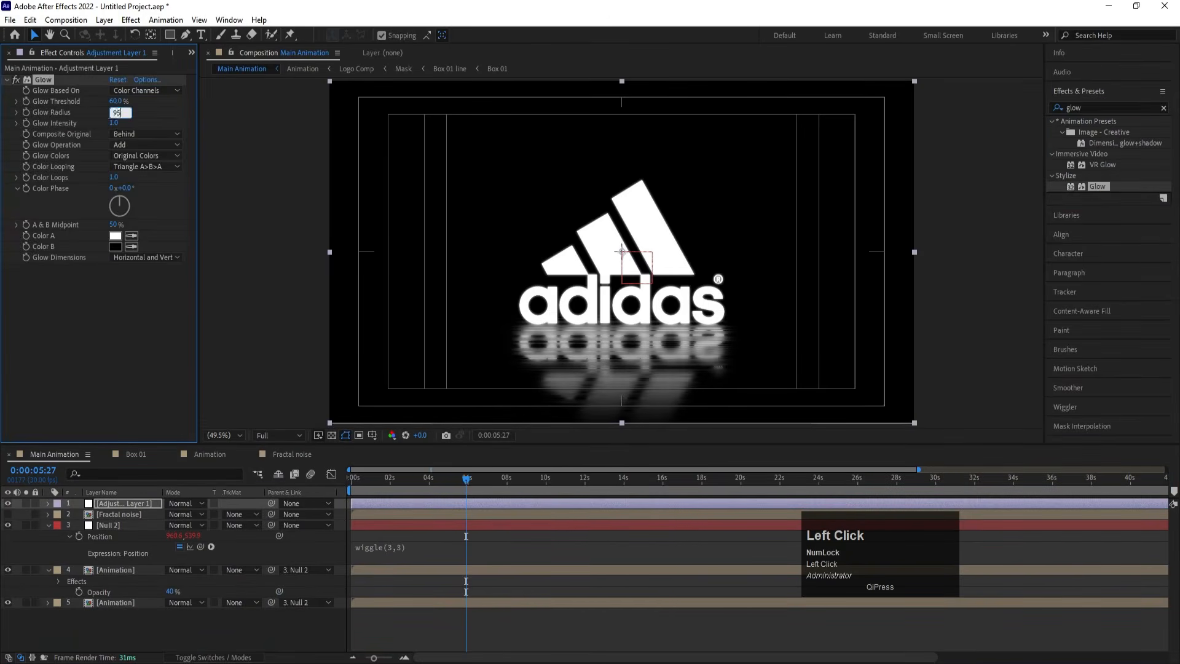
pyautogui.press('Return')
pyautogui.click(118, 101)
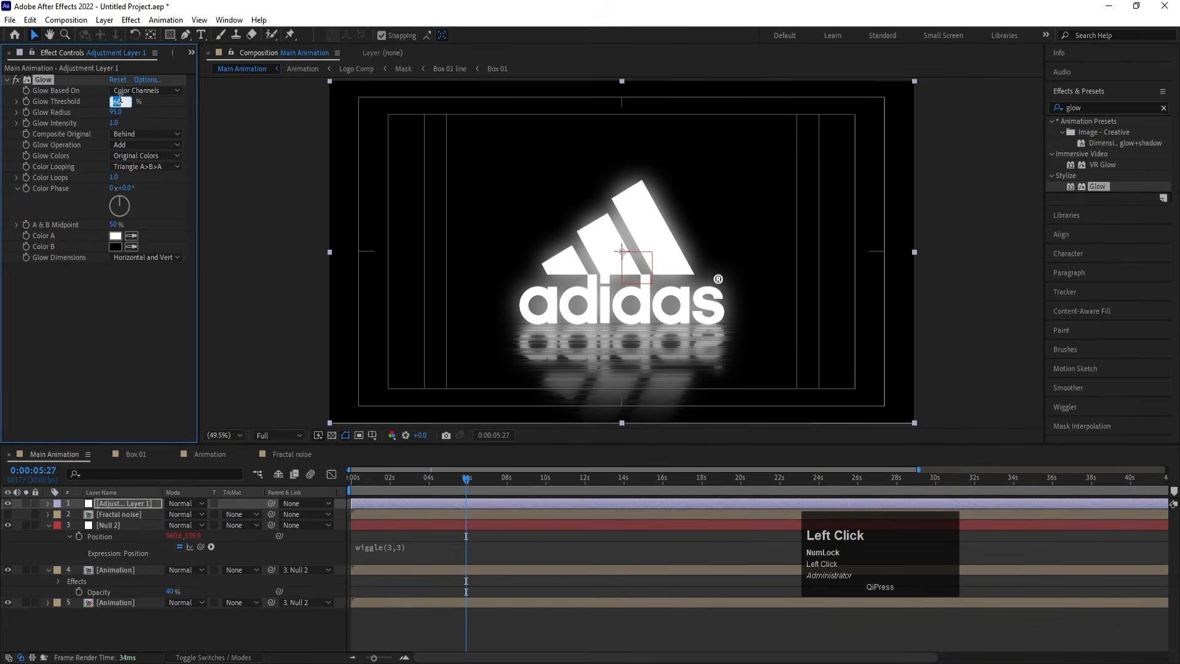
pyautogui.write('90')
pyautogui.press('Return')
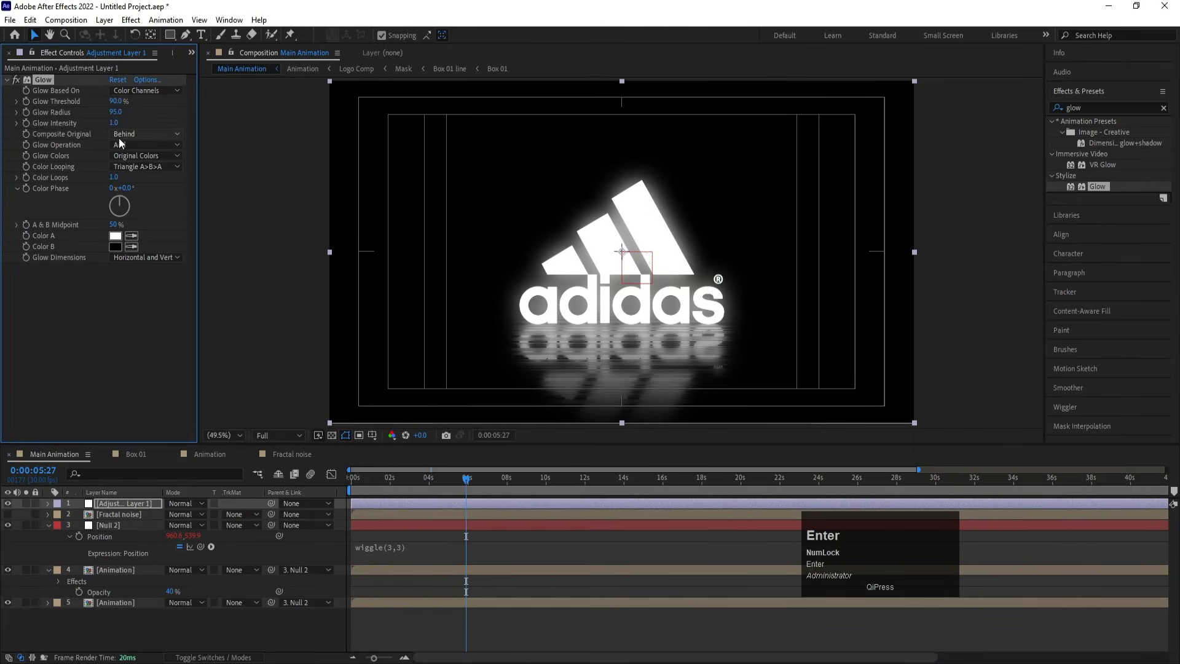
# Set the Glow Intensity to 0.3 and preview the glowing logo from the start
pyautogui.click(115, 123)
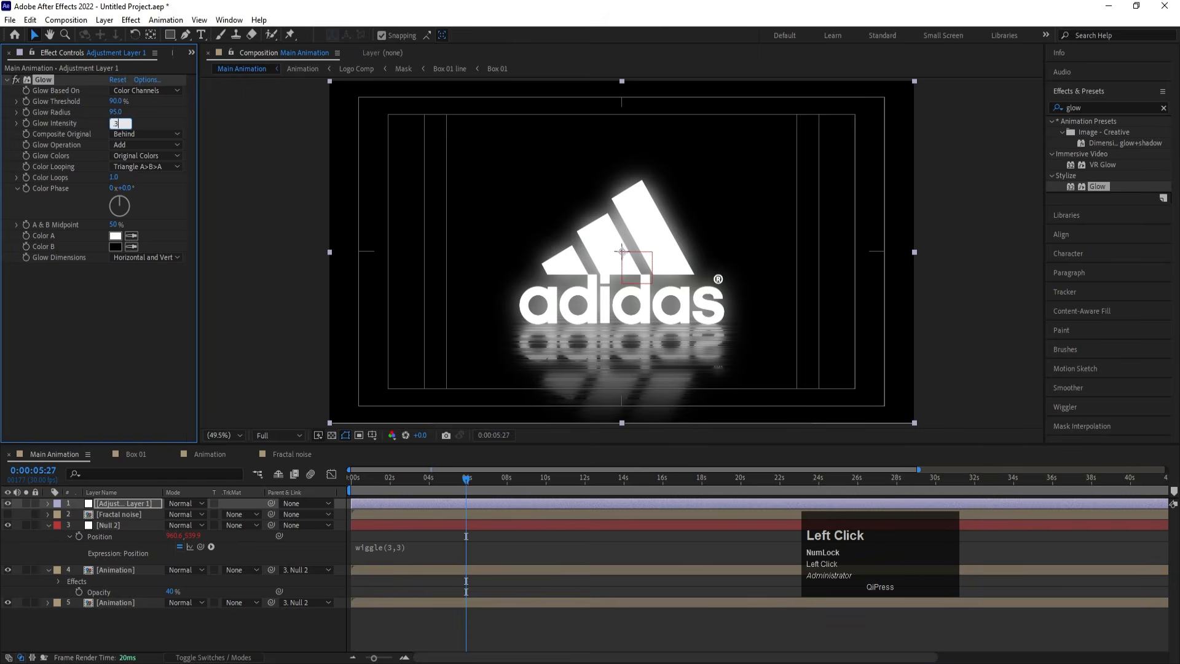
pyautogui.write('3')
pyautogui.press('Return')
pyautogui.moveTo(399, 474); pyautogui.dragTo(330, 484)
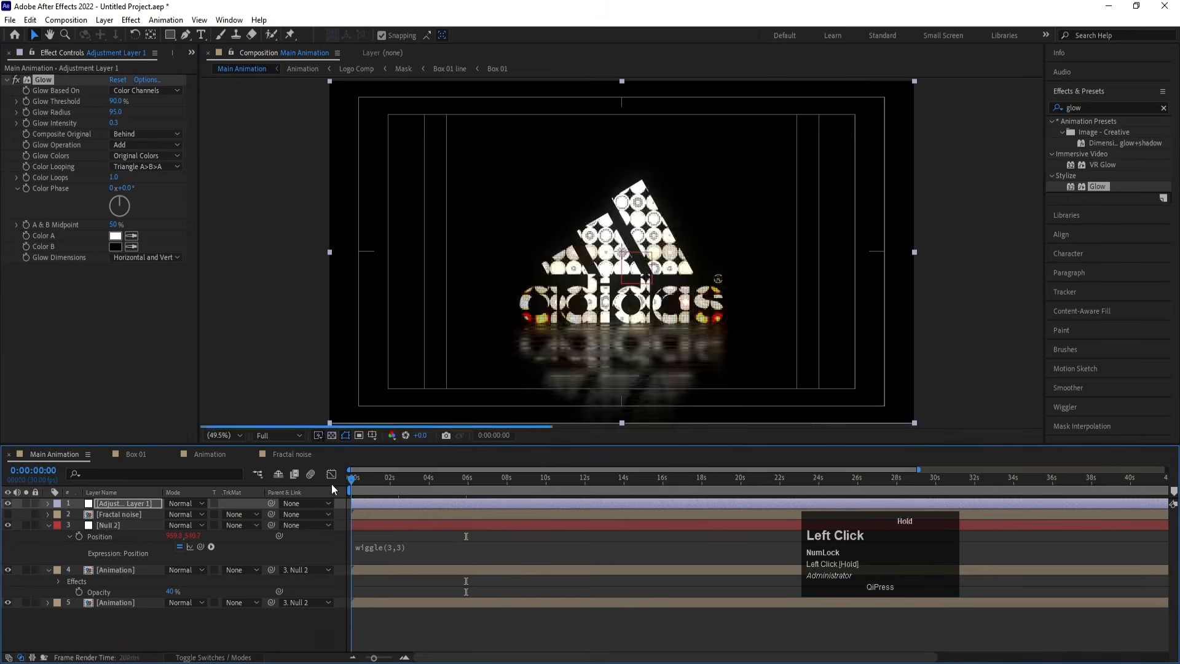
pyautogui.press('space')
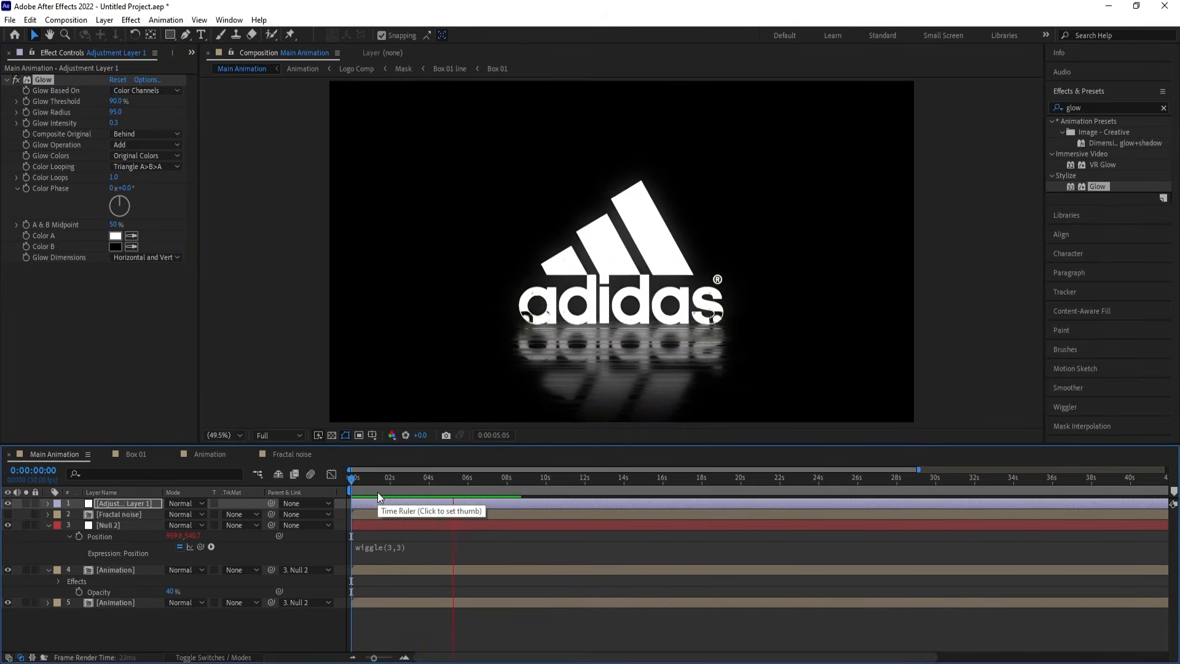
pyautogui.press('space')
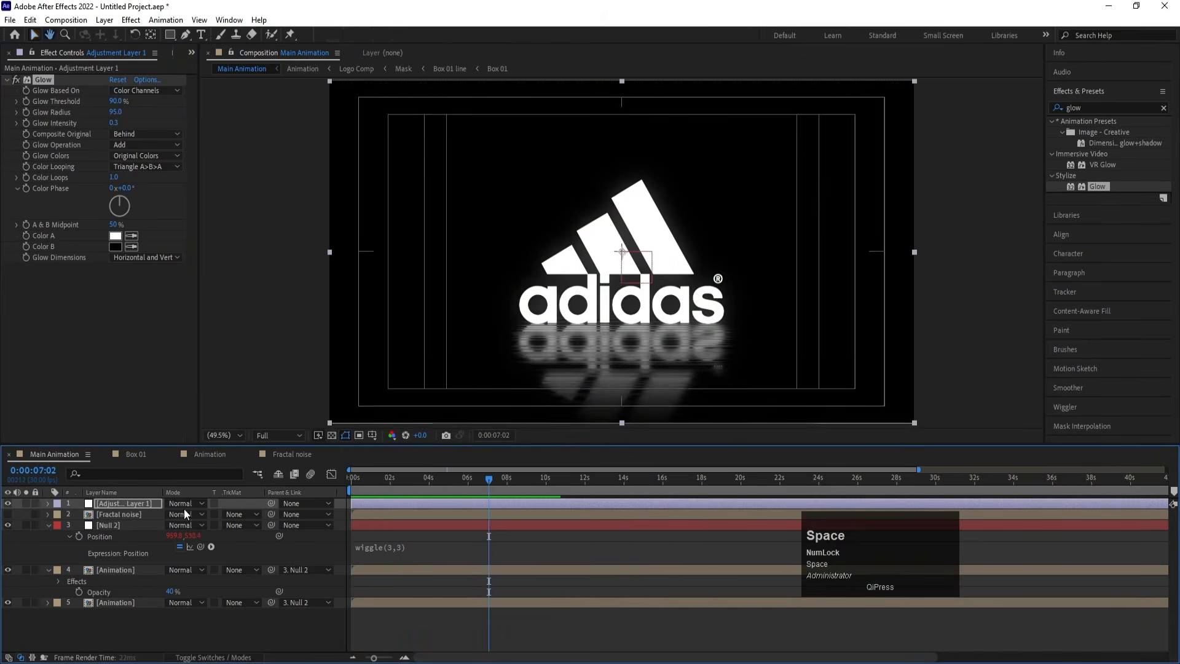
# Keyframe the null's Scale at 0:00:07:02 and again at 0:00:00:00, both at 100%
pyautogui.click(129, 525)
pyautogui.press('s')
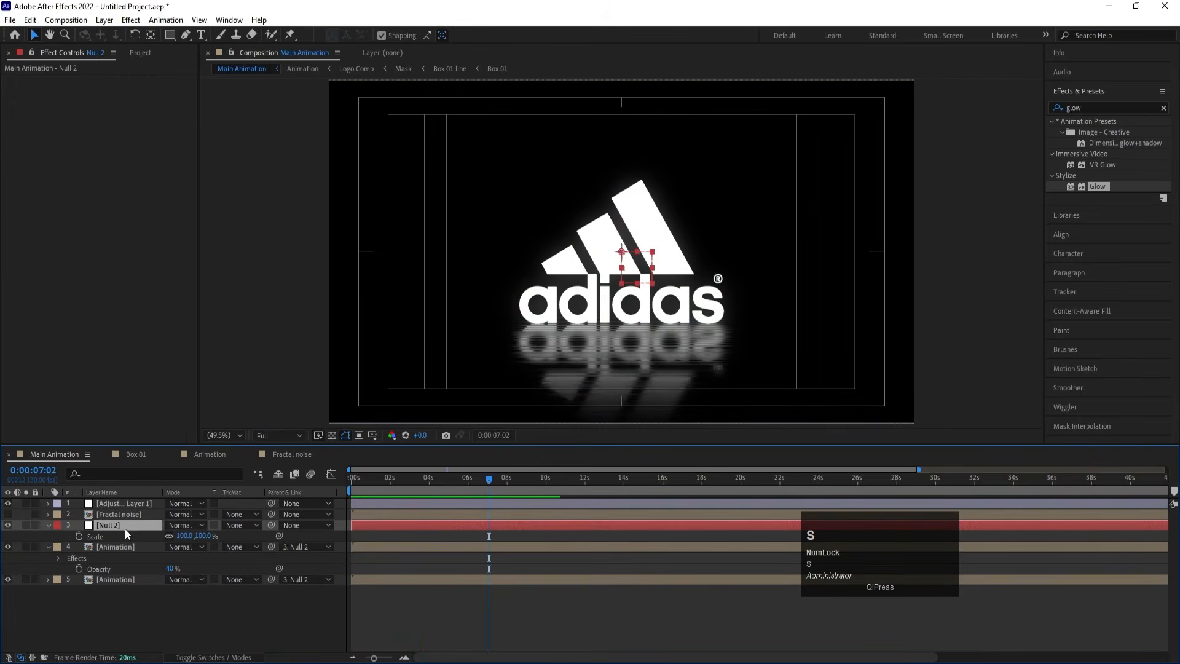
pyautogui.click(78, 536)
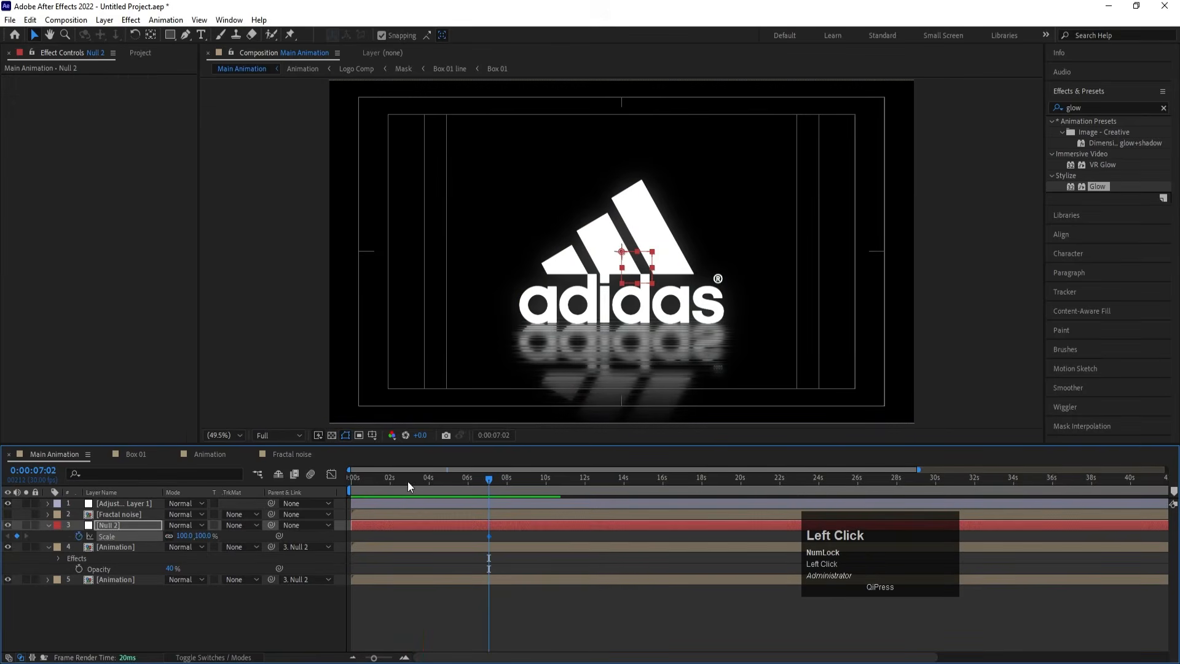
pyautogui.moveTo(407, 482); pyautogui.dragTo(190, 485)
pyautogui.click(17, 536)
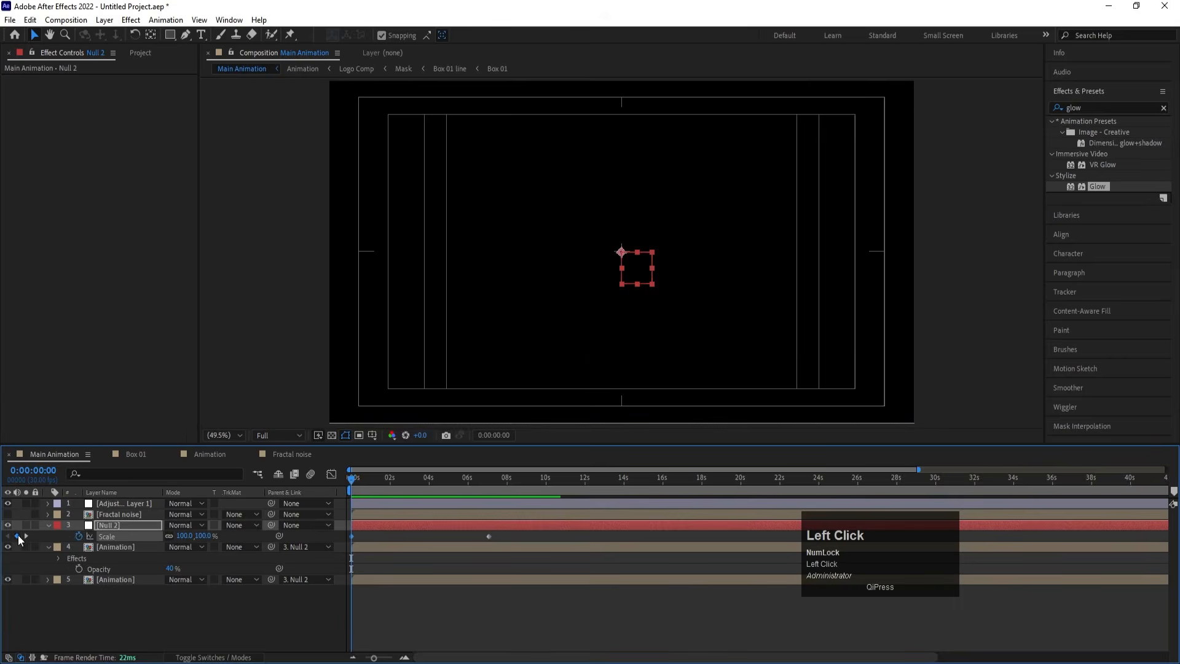
# Set the null's Scale to 85% at the 0:00:07:02 keyframe and preview with the work area ending there
pyautogui.press('k')
pyautogui.click(185, 536)
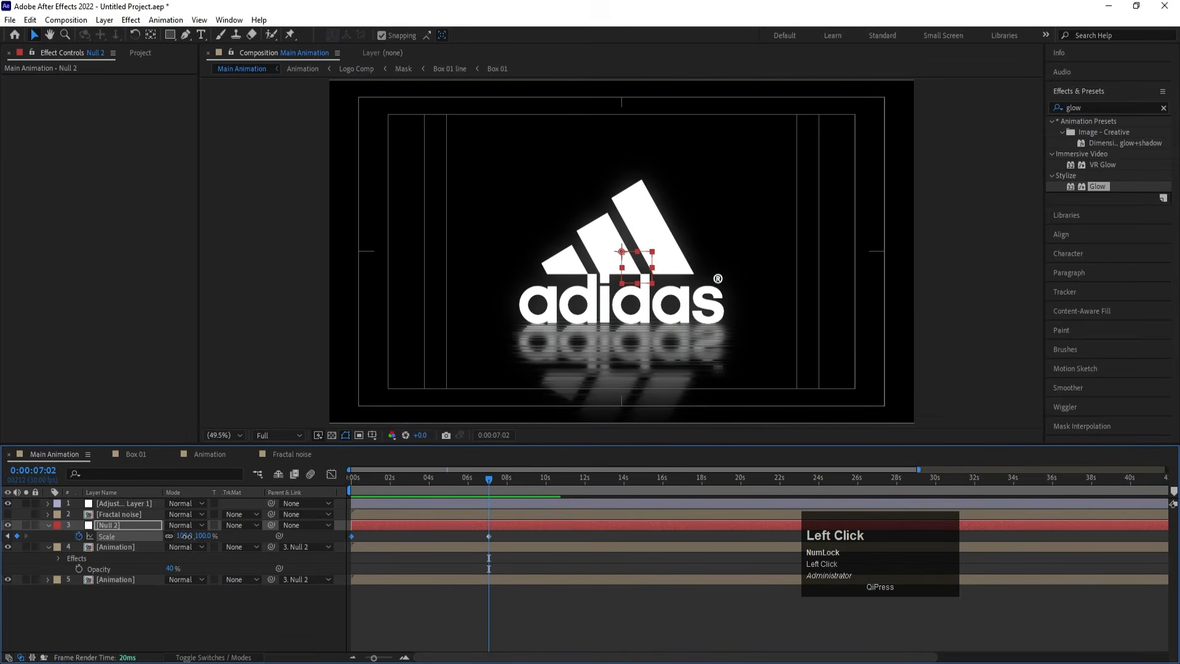
pyautogui.write('8')
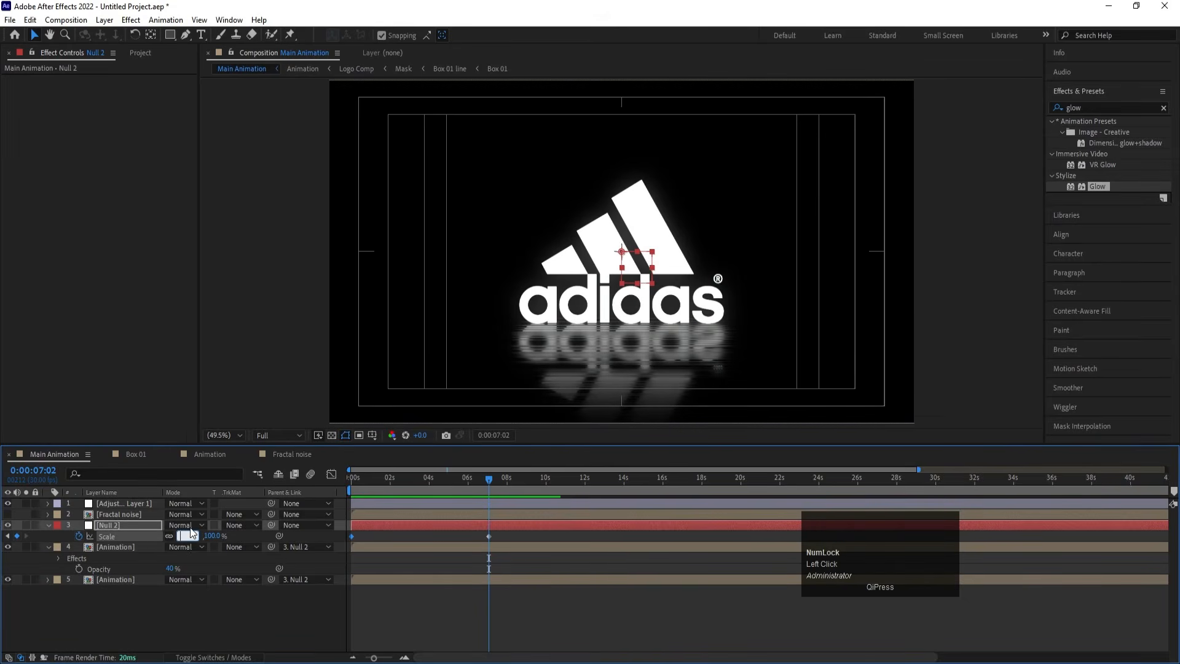
pyautogui.write('5')
pyautogui.press('Return')
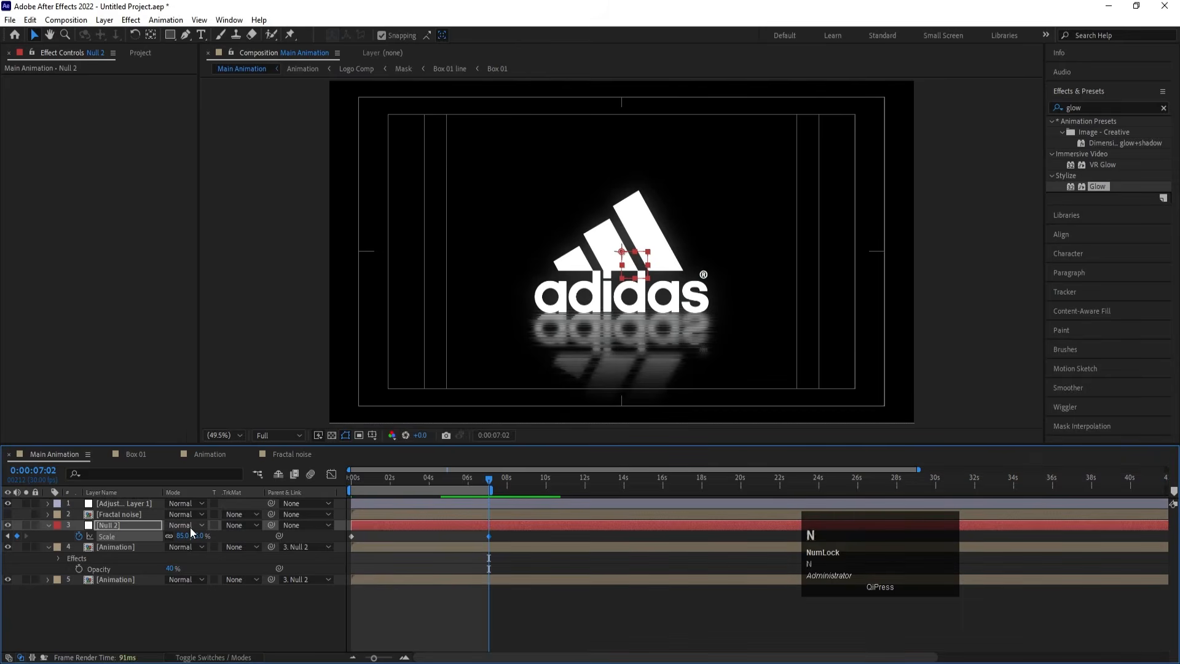
pyautogui.press('space')
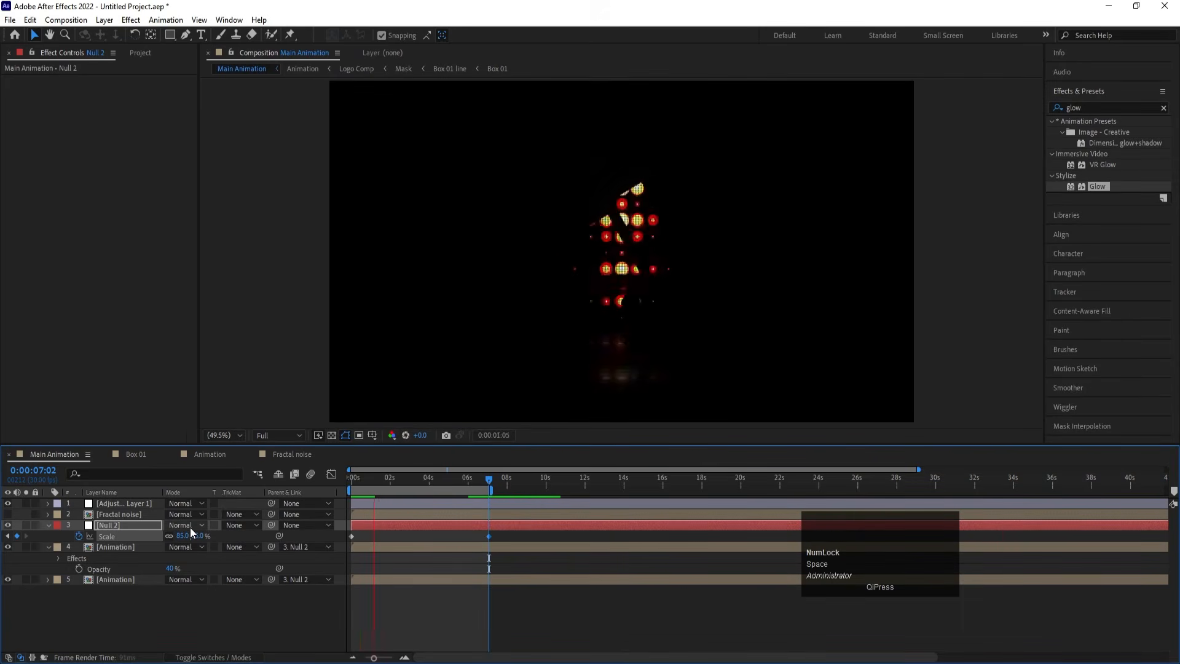